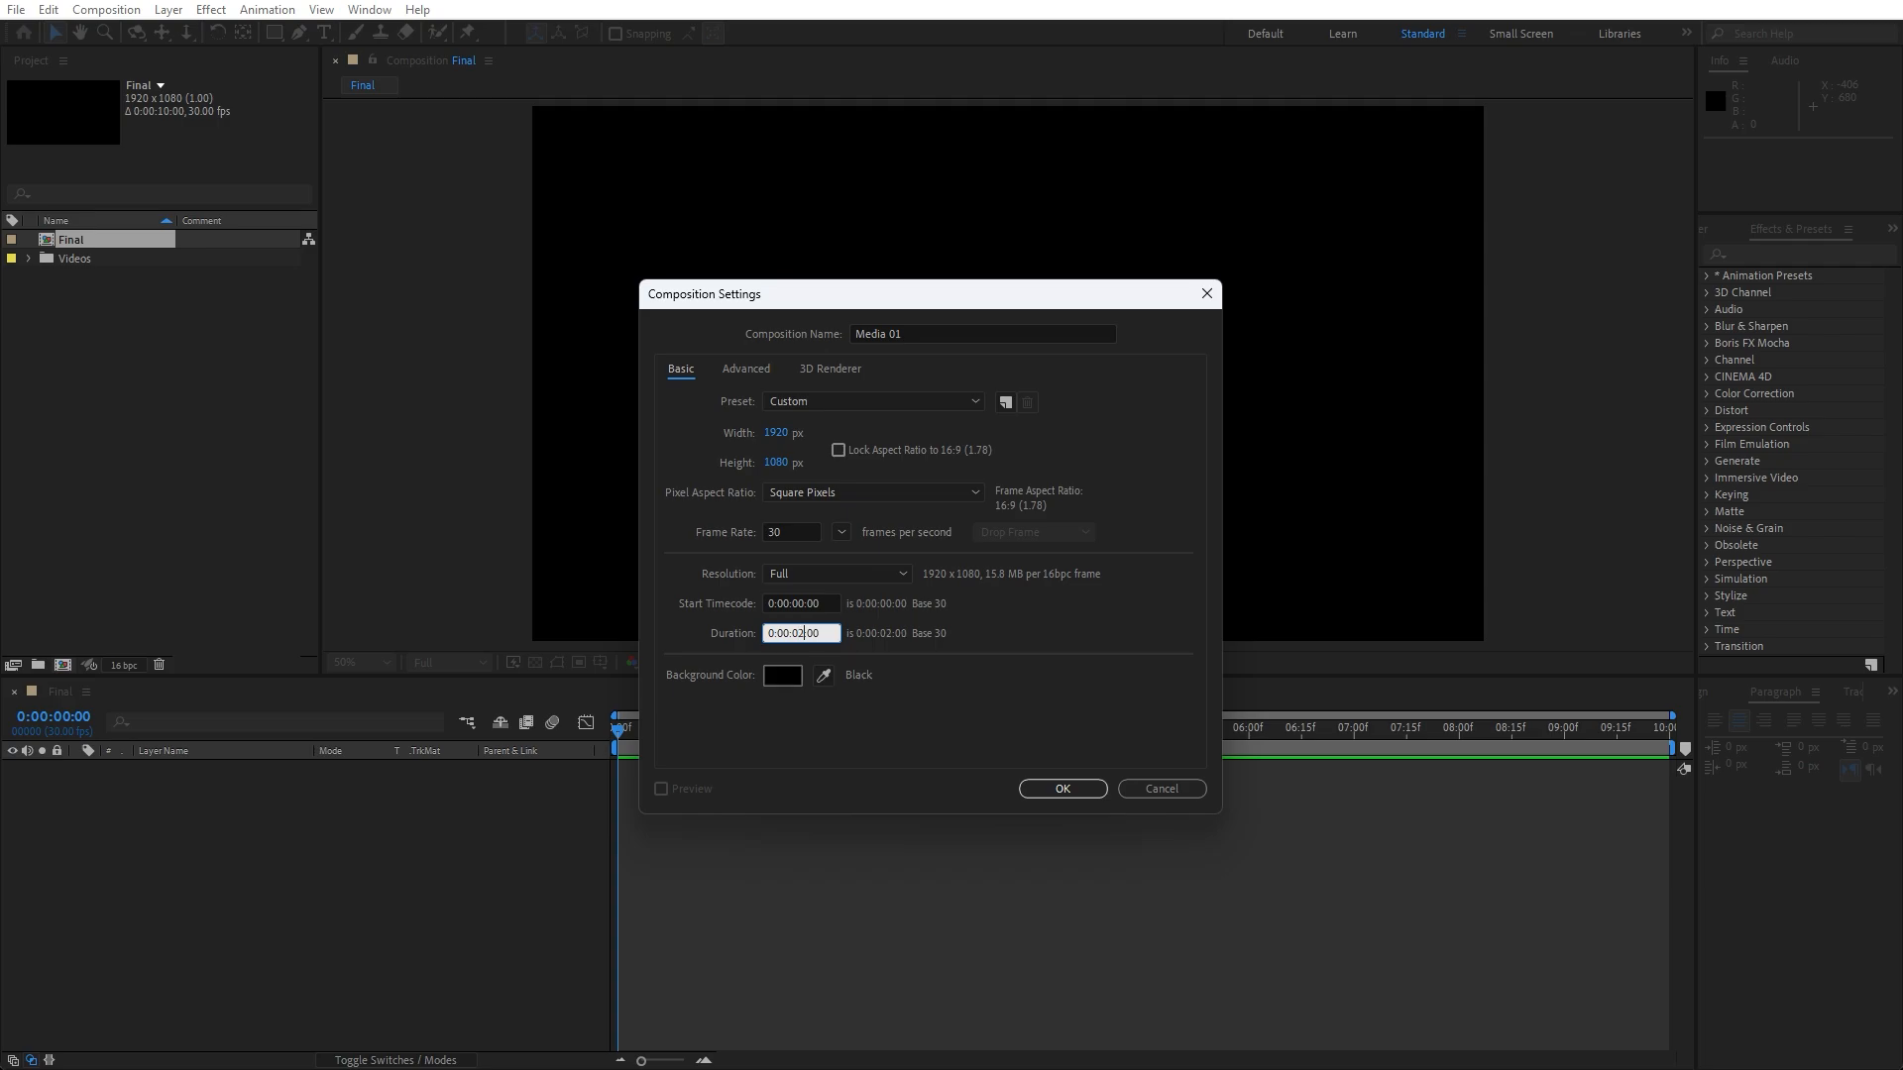
- Create the 2-second Media 01 composition at 1920 x 1080 and 30 fps, and place the Media 01 video from the Videos folder in it
{"action": "left_click", "coordinate": [1063, 789]}
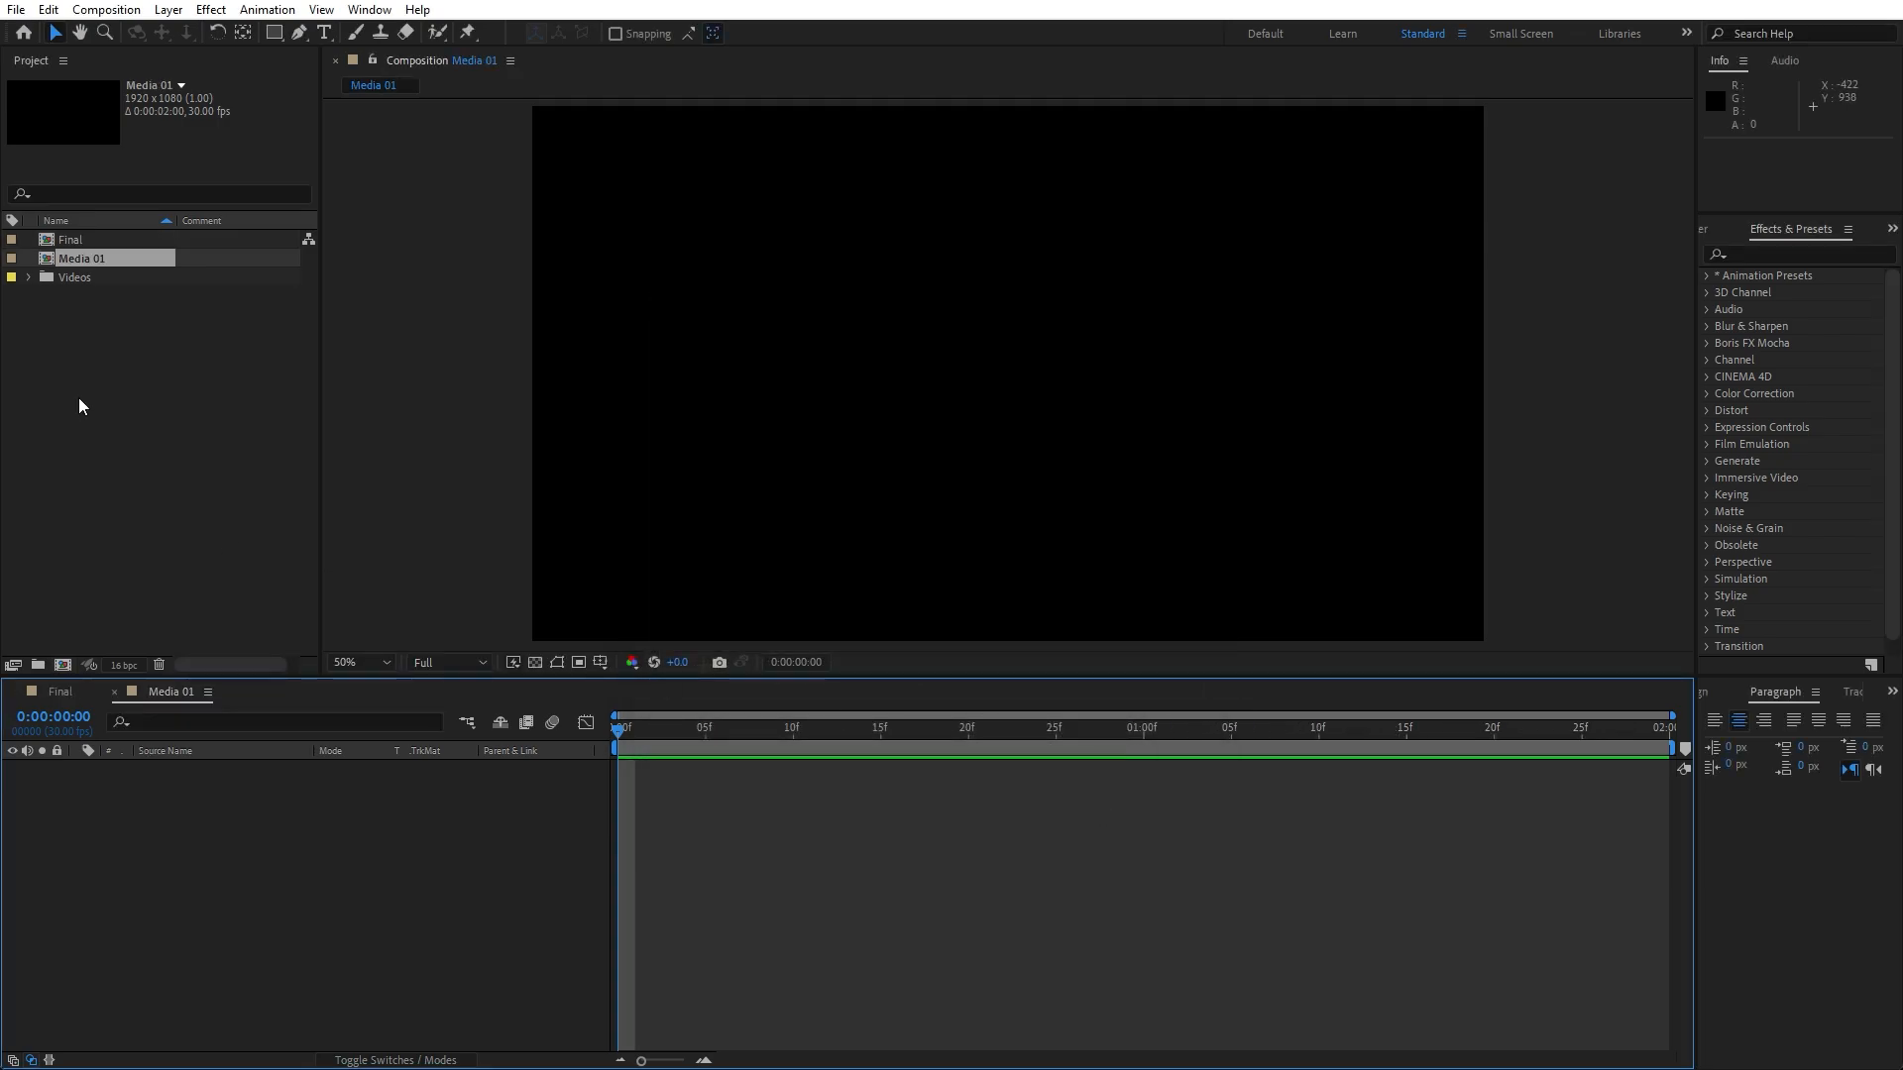
{"action": "left_click", "coordinate": [51, 299]}
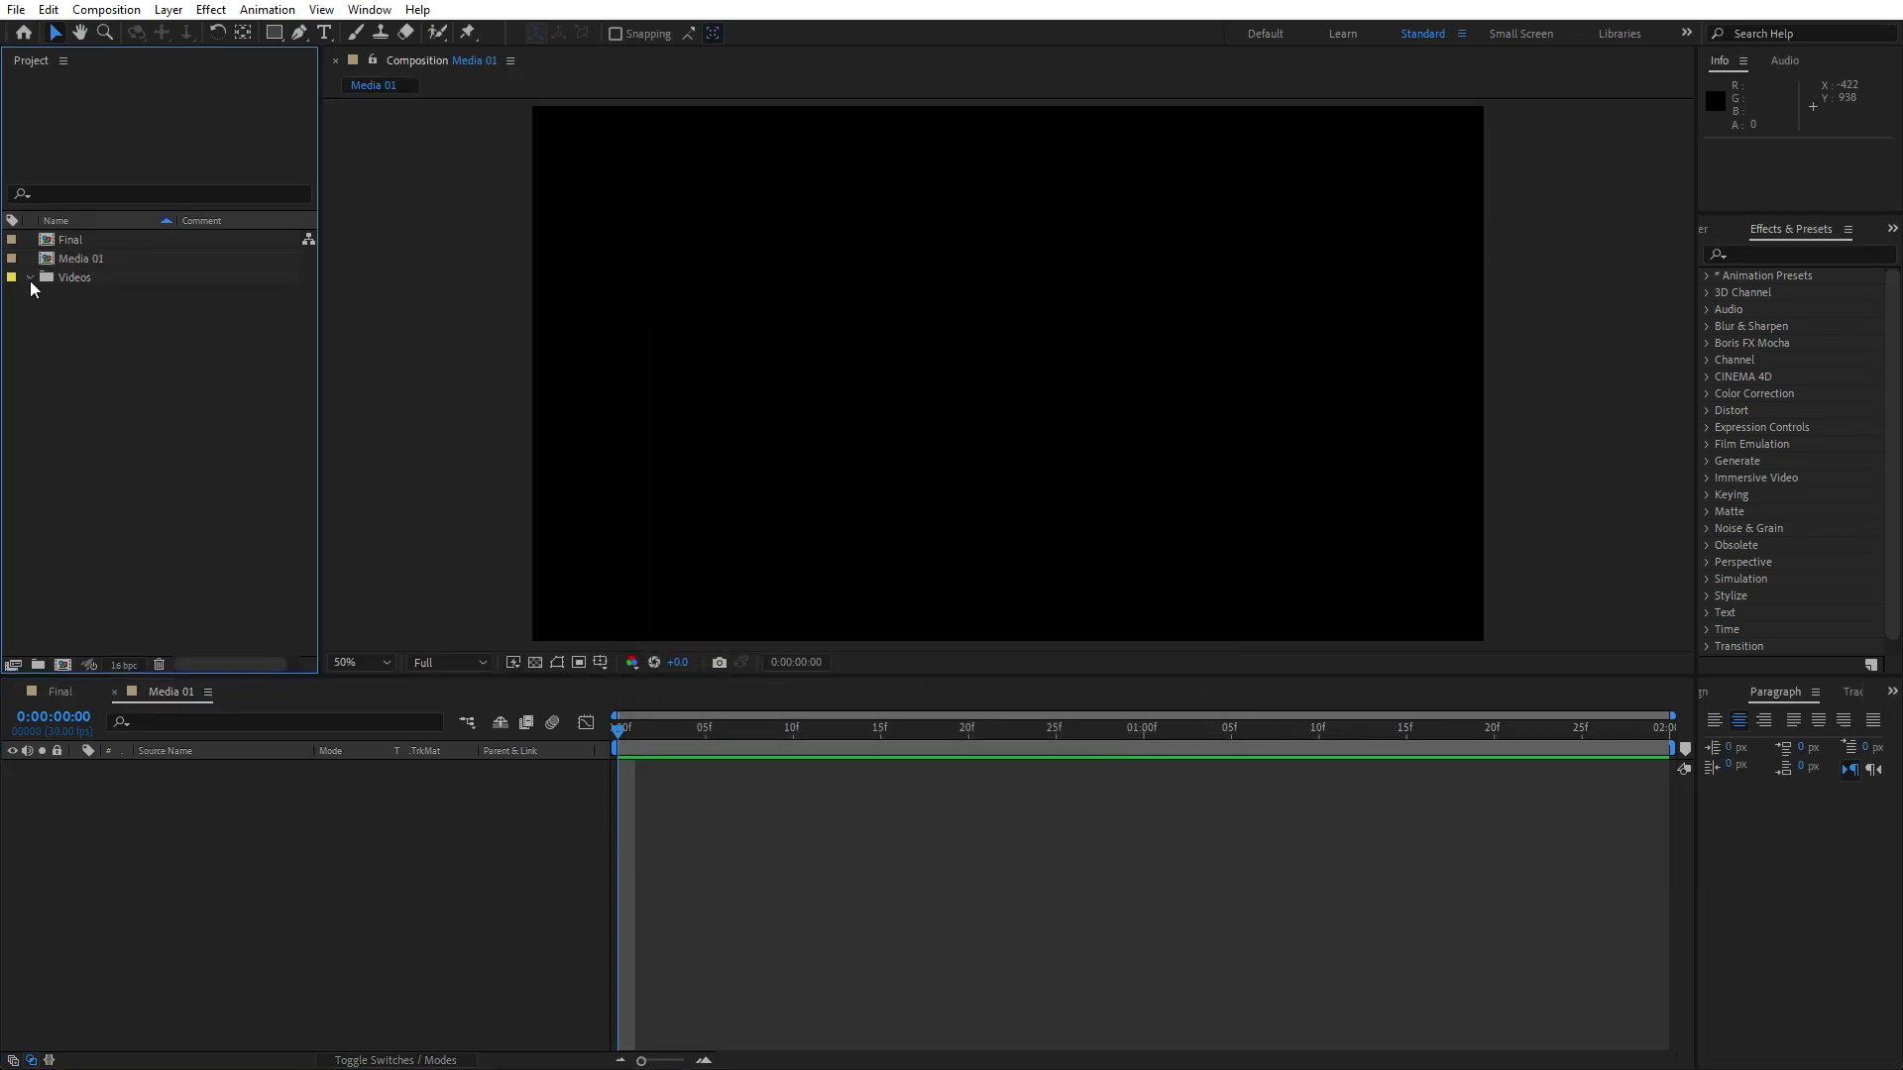
{"action": "left_click", "coordinate": [29, 280]}
{"action": "left_click", "coordinate": [104, 301]}
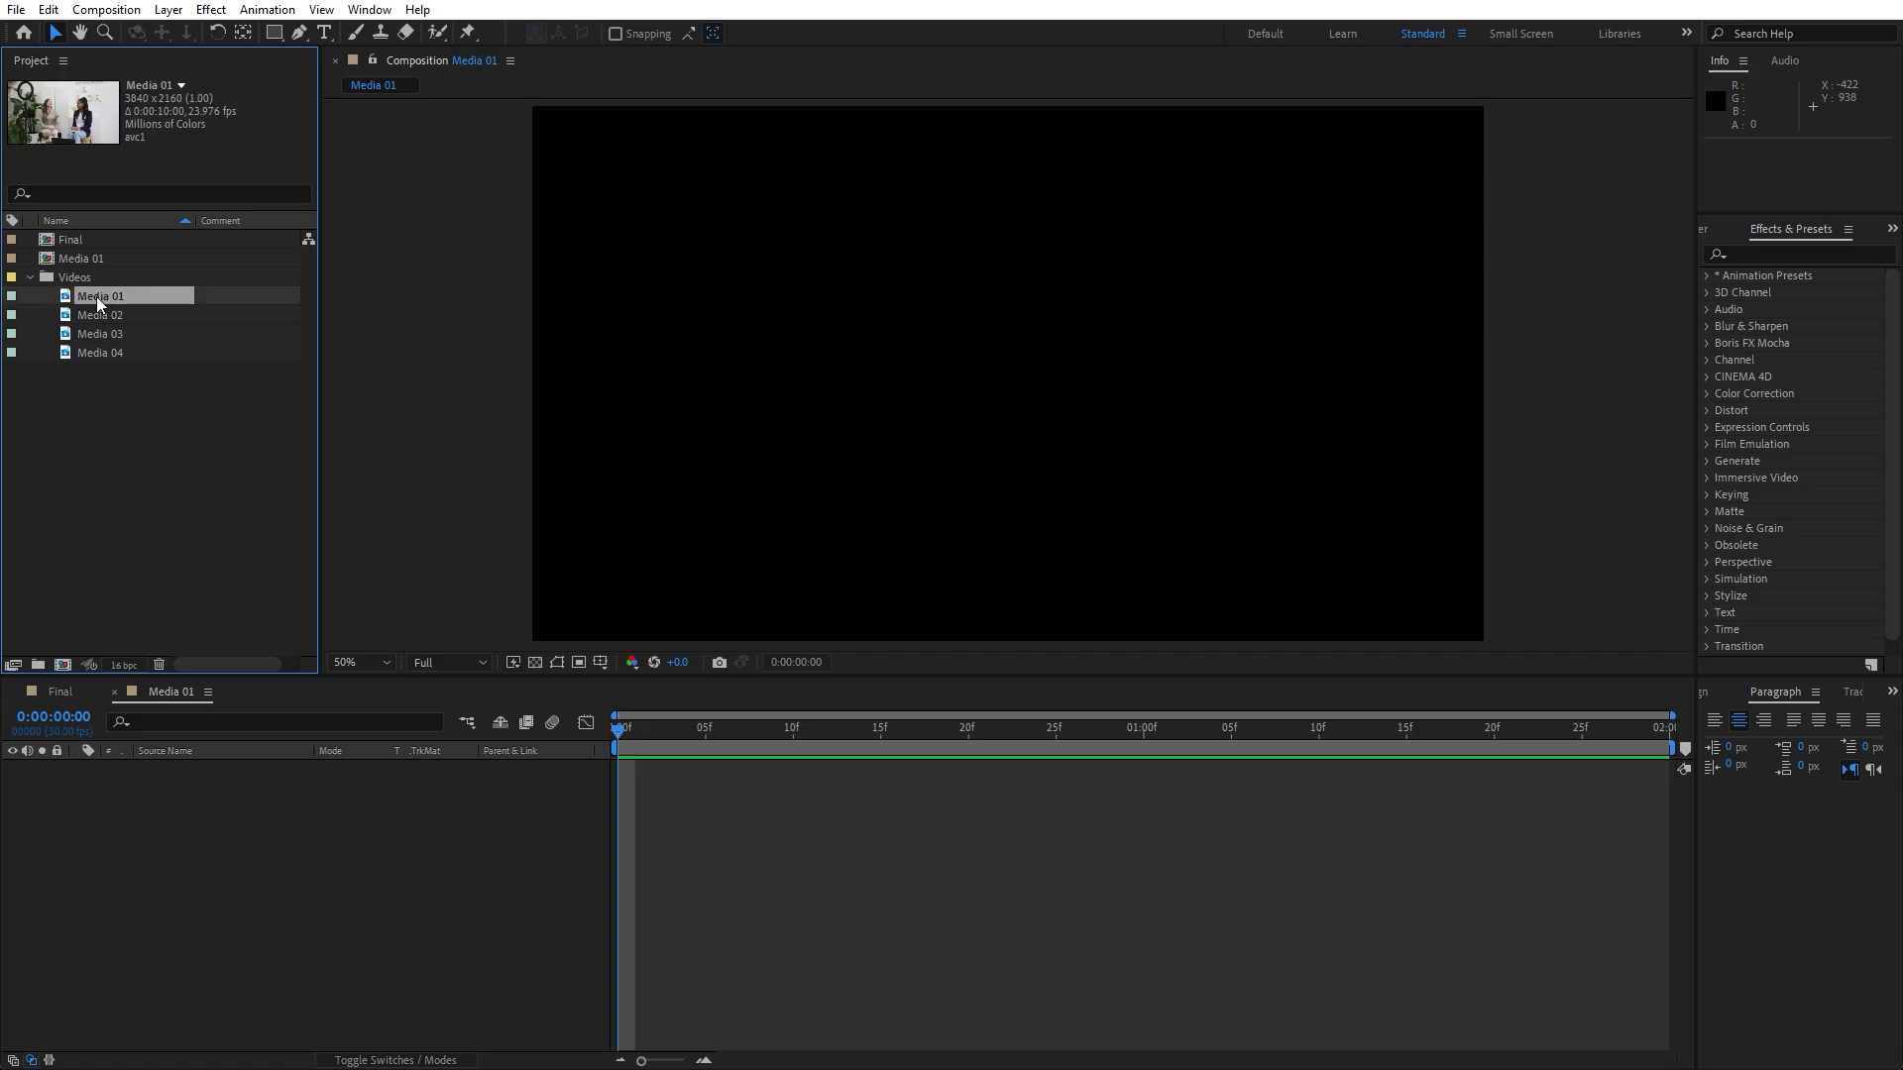
{"action": "left_click_drag", "start_coordinate": [97, 295], "coordinate": [367, 971]}
- Scale the Media 01 video layer down to 53% so its whole image fits the composition frame
{"action": "key", "text": "comma"}
{"action": "key", "text": "s"}
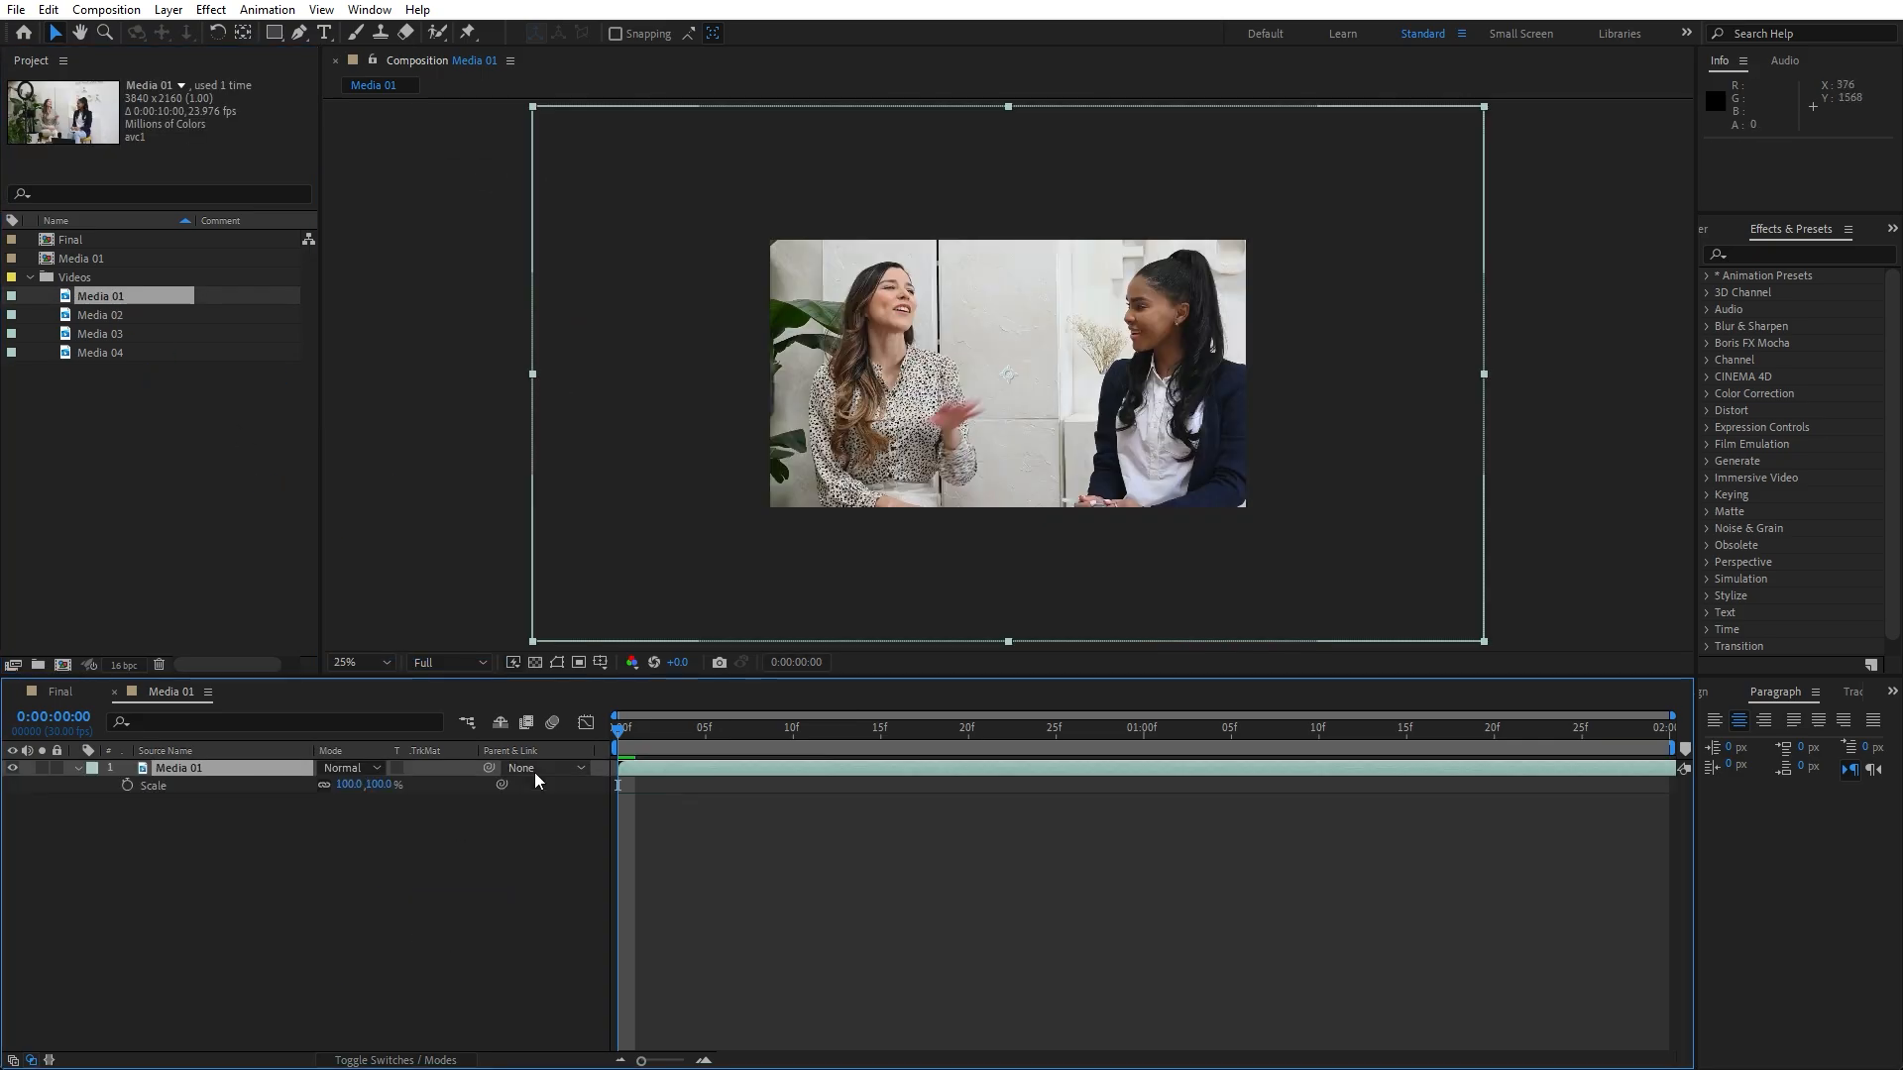
{"action": "left_click_drag", "start_coordinate": [359, 793], "coordinate": [318, 797]}
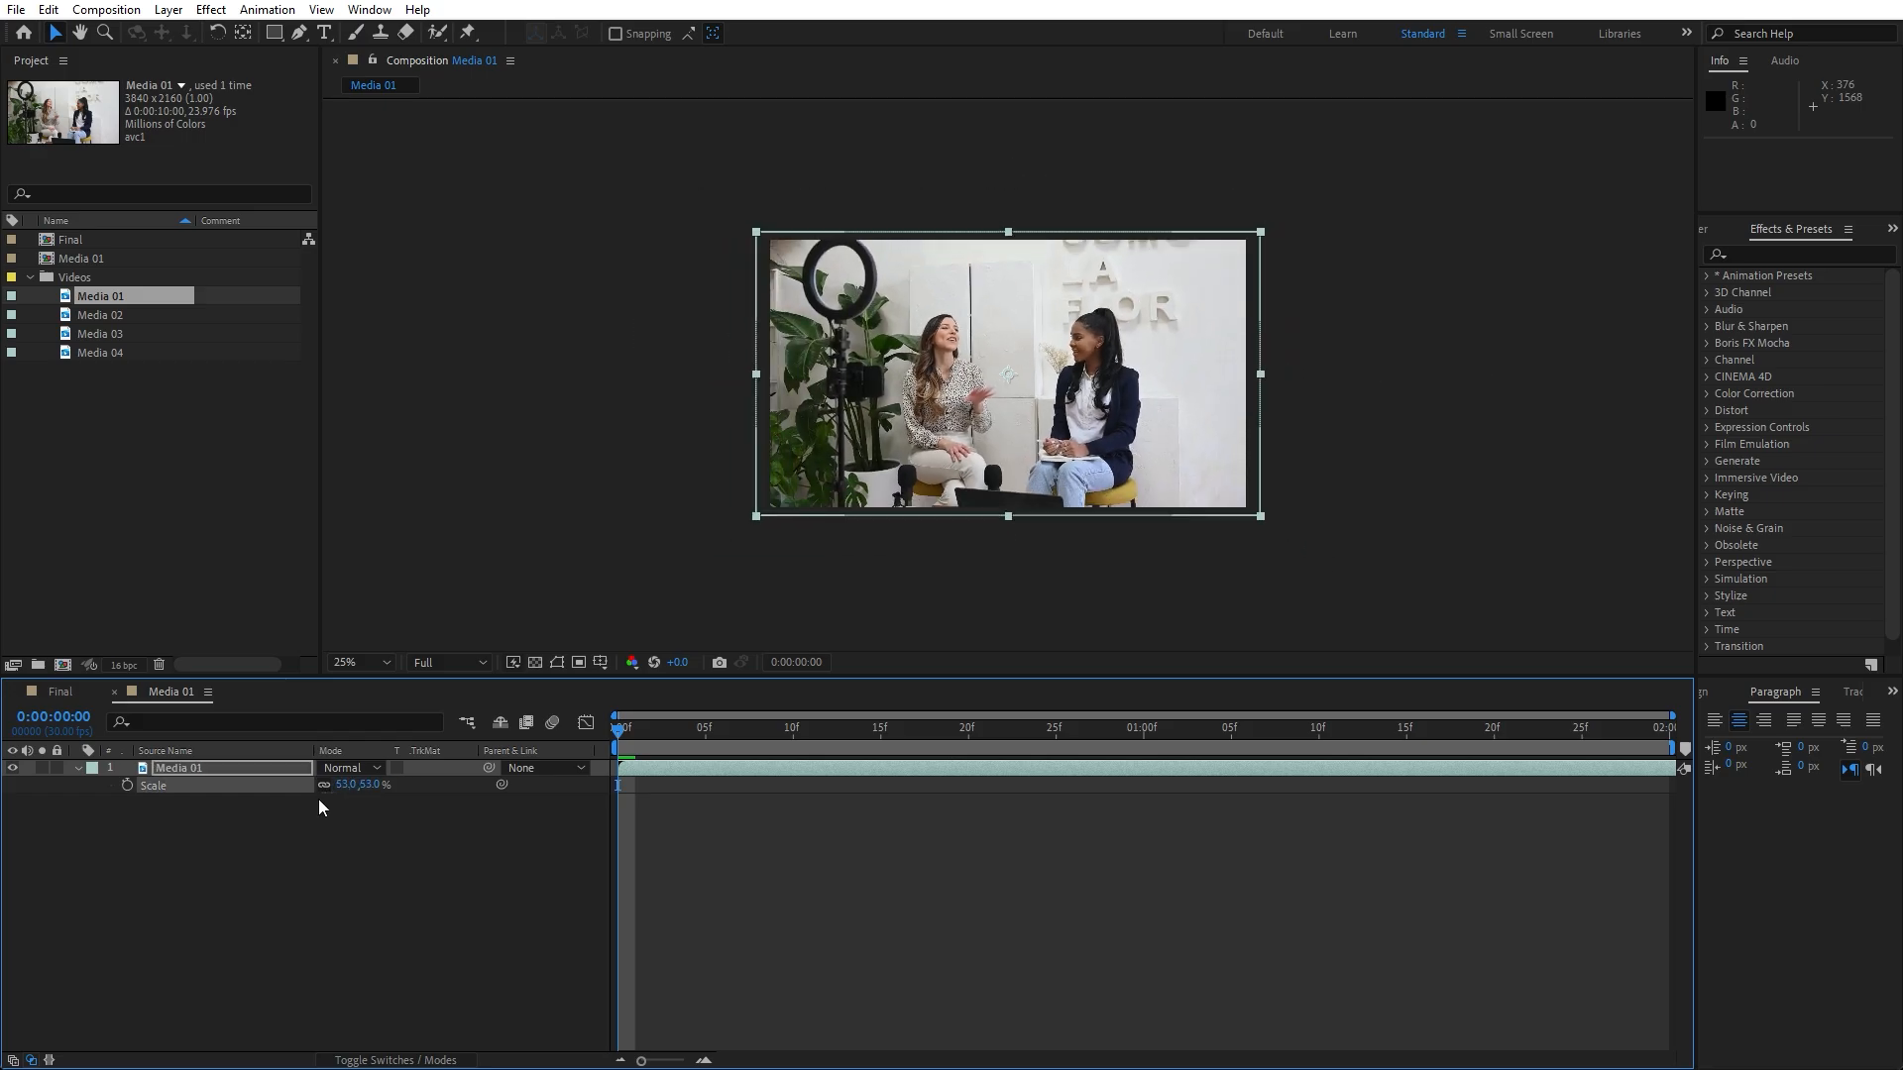
{"action": "left_click", "coordinate": [337, 852]}
{"action": "left_click", "coordinate": [78, 768]}
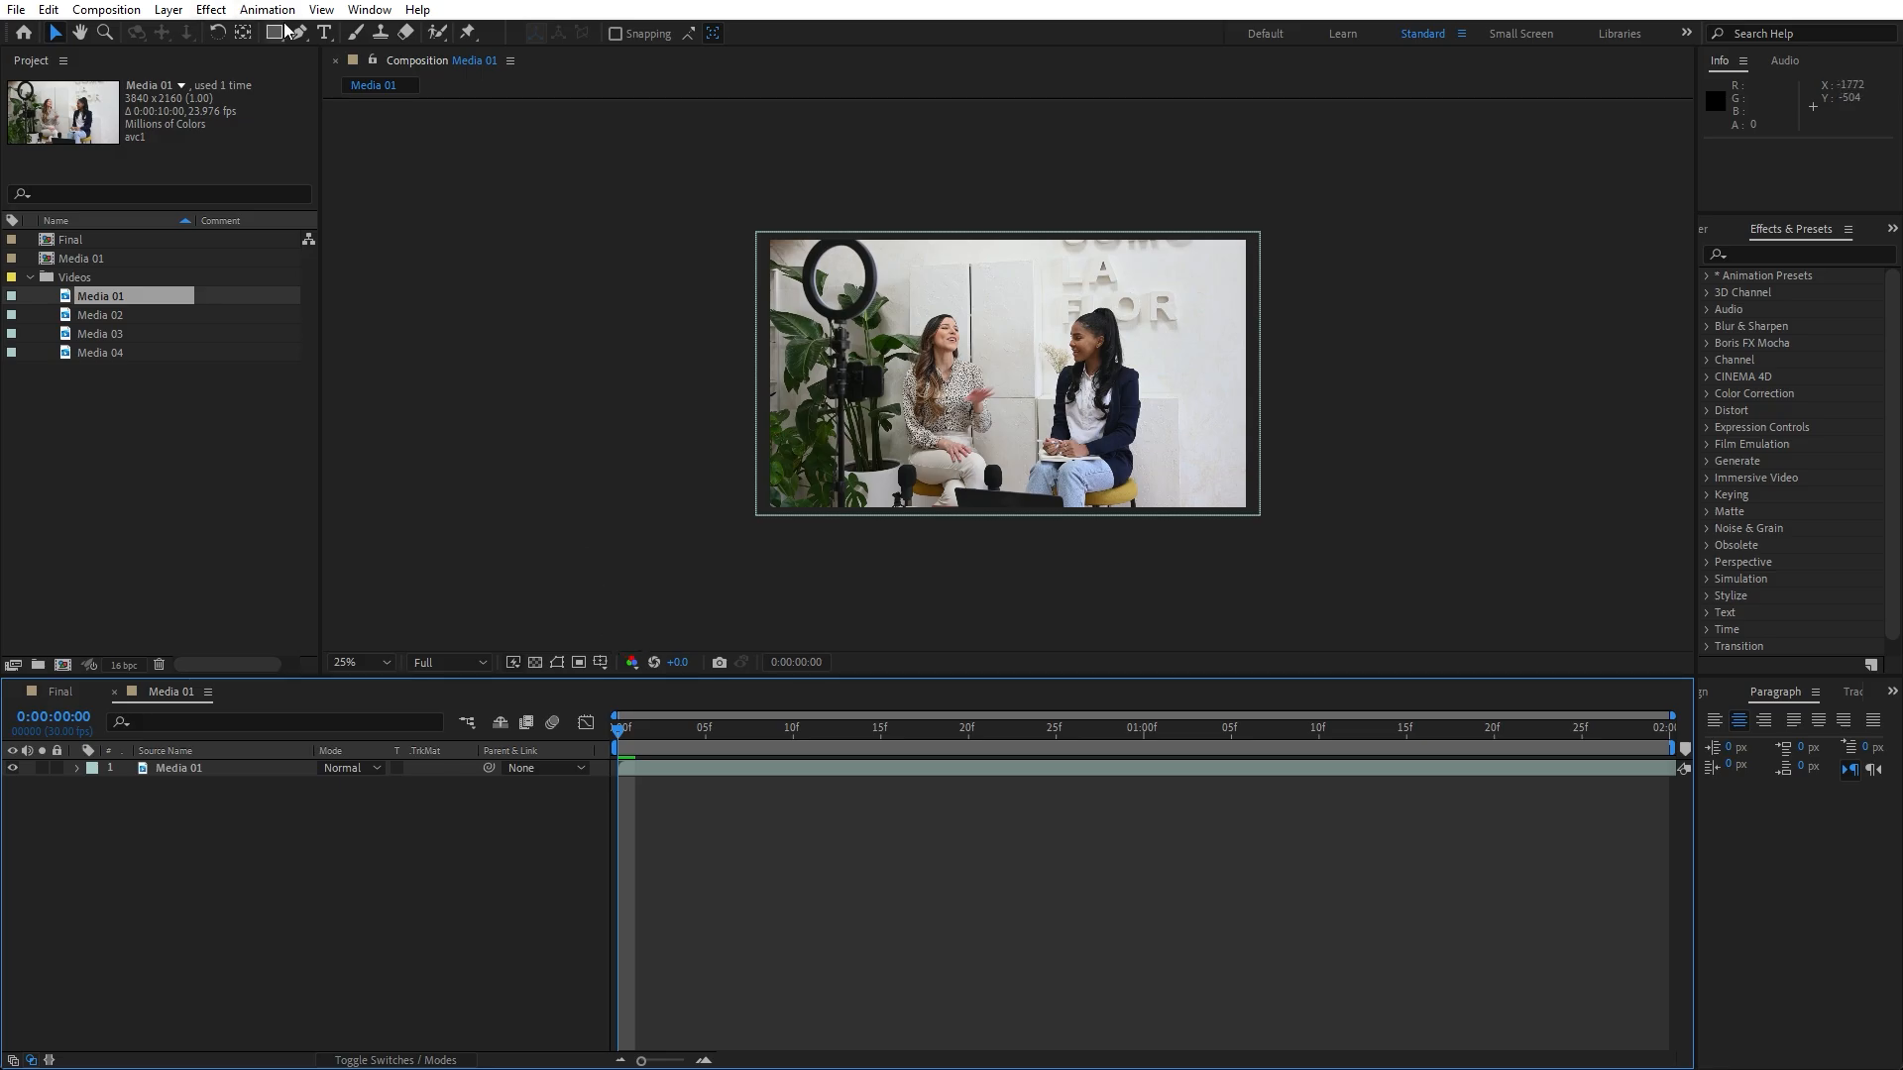
- Create a text layer reading PODCAST over the Media 01 footage
{"action": "left_click", "coordinate": [325, 32]}
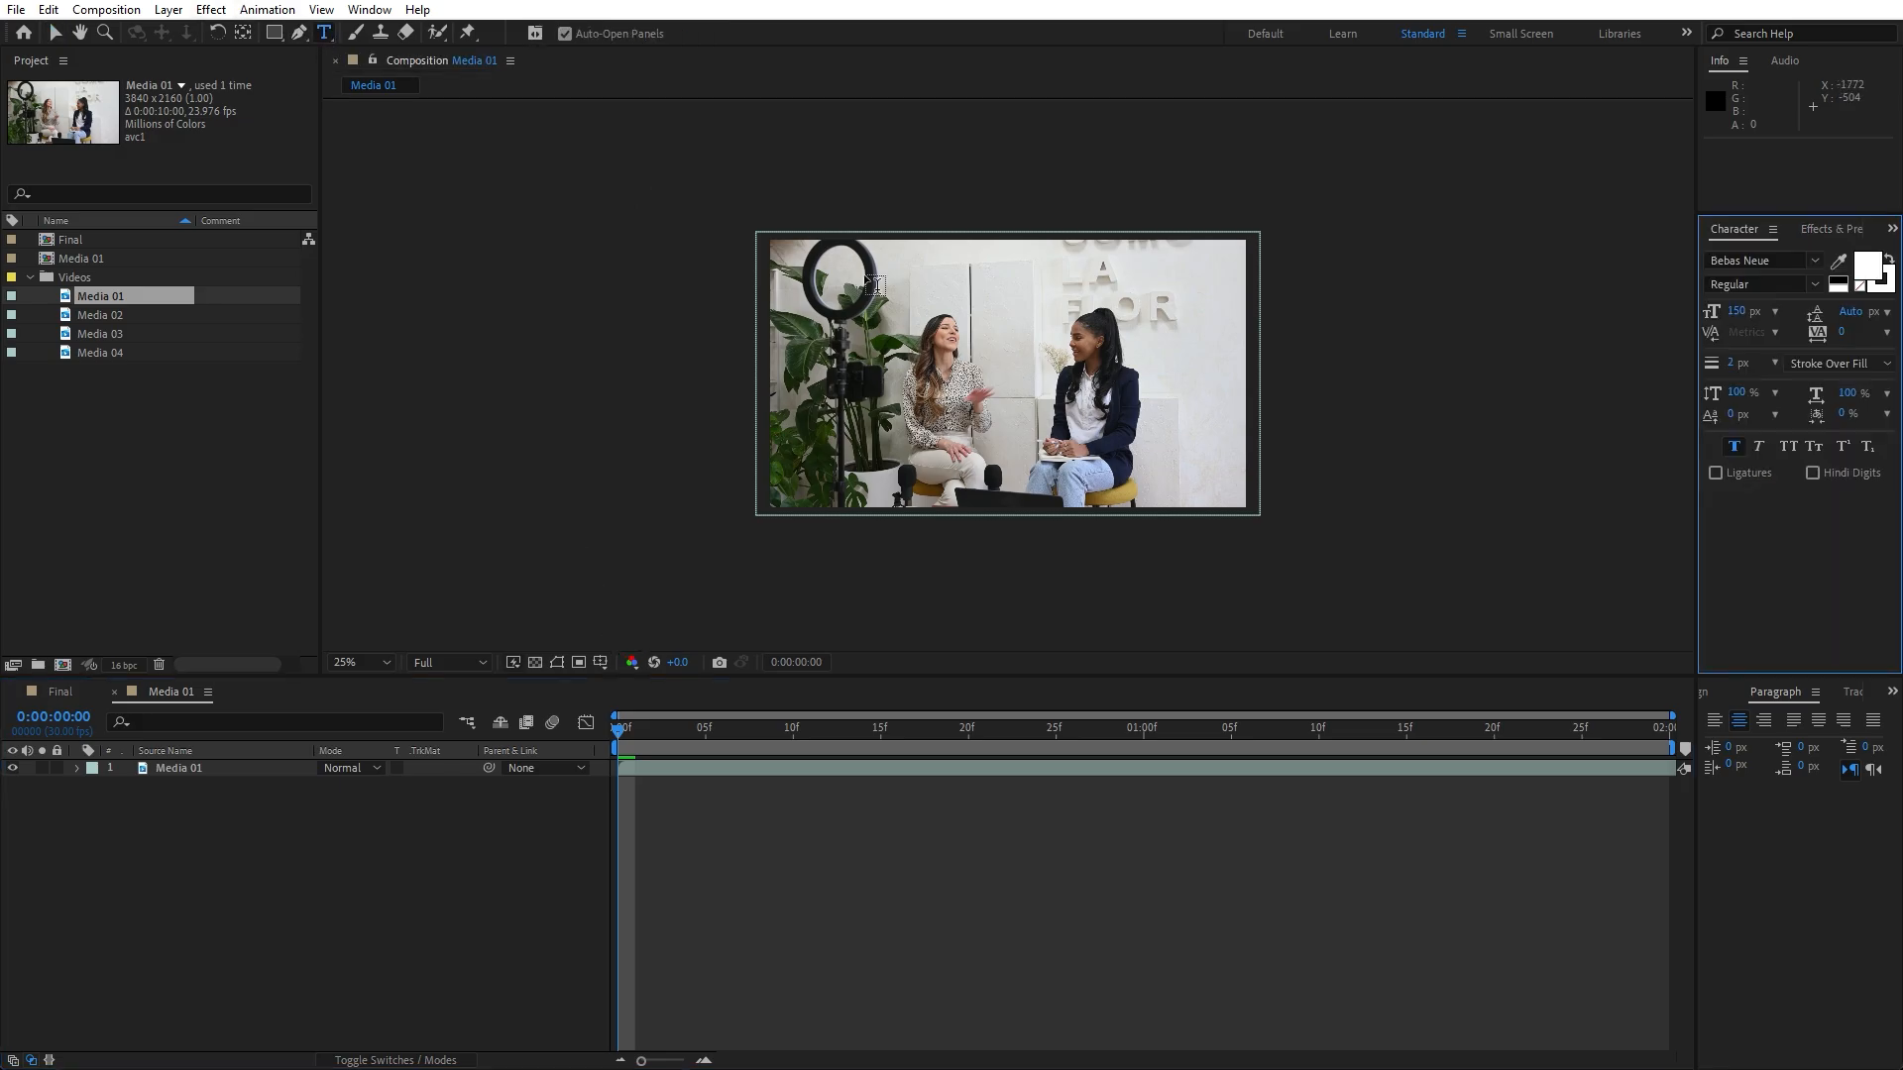
{"action": "left_click", "coordinate": [1112, 497]}
{"action": "type", "text": "P"}
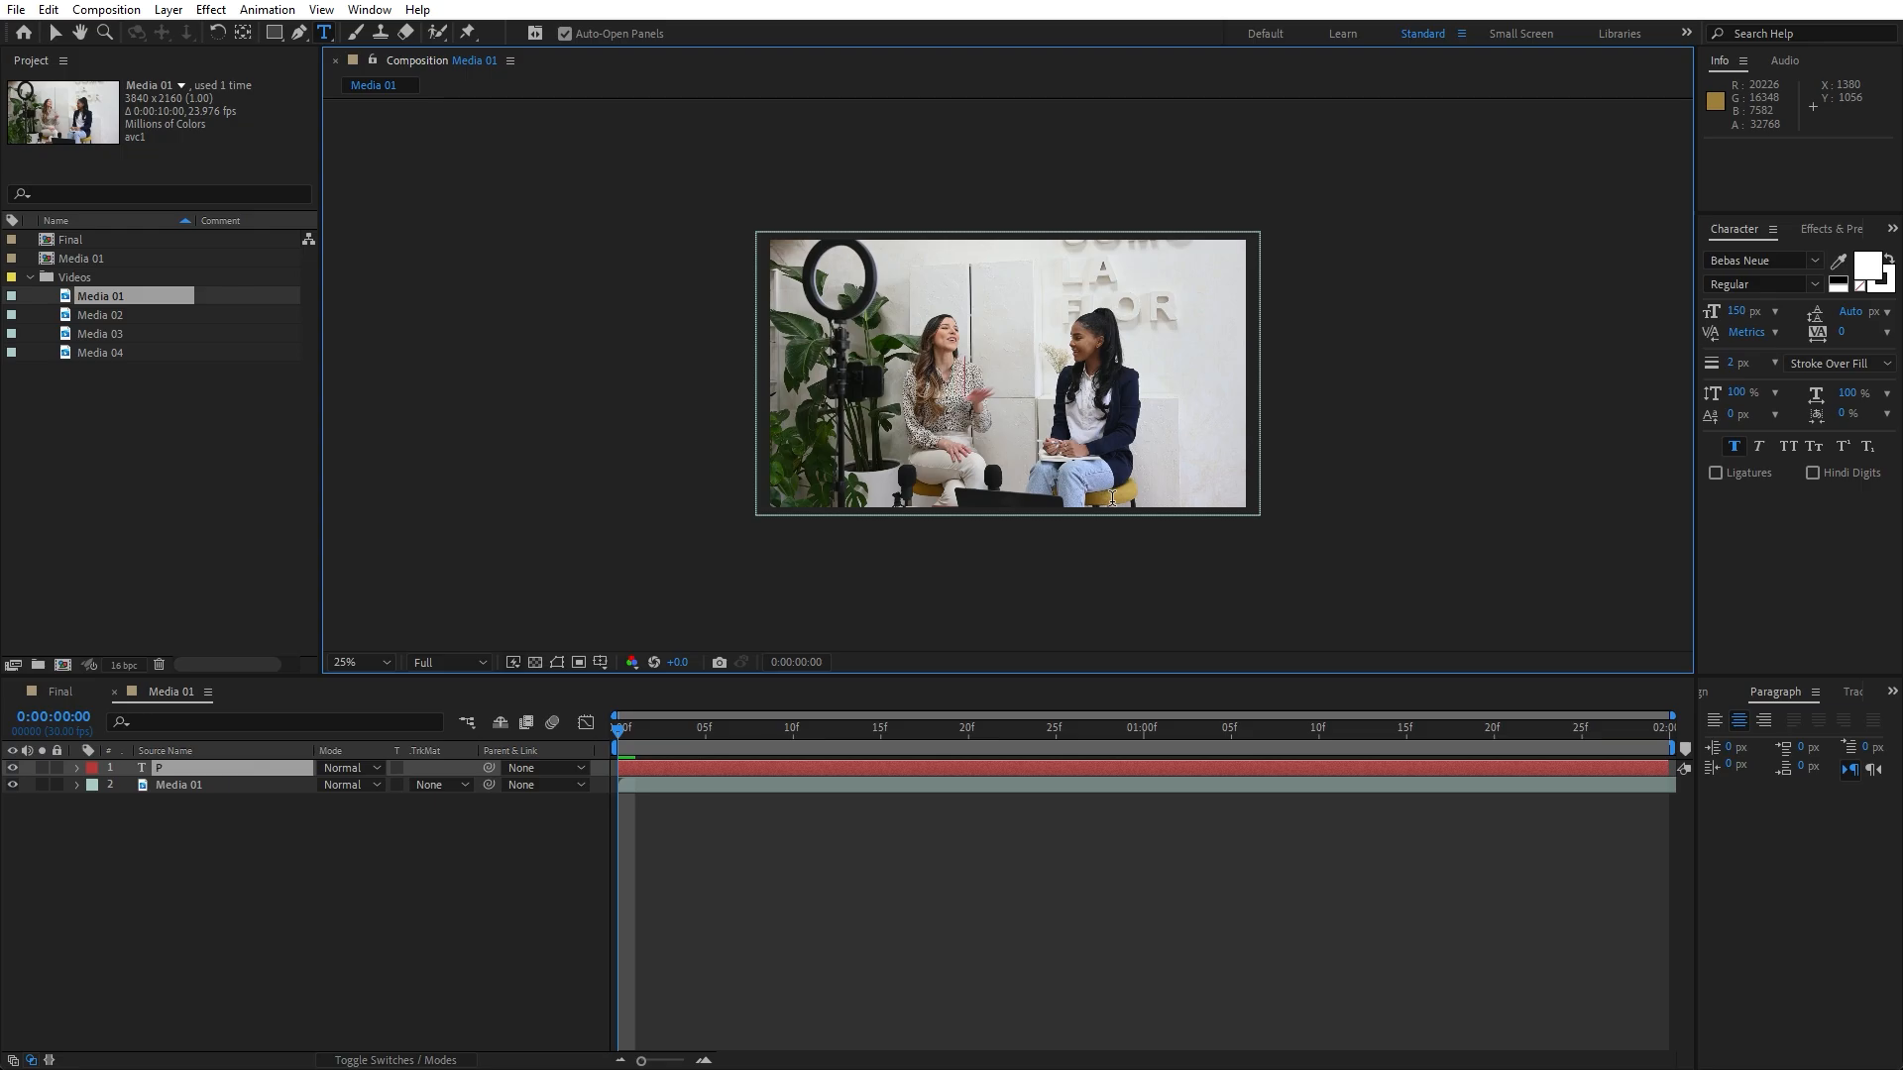
{"action": "type", "text": "ODCAST"}
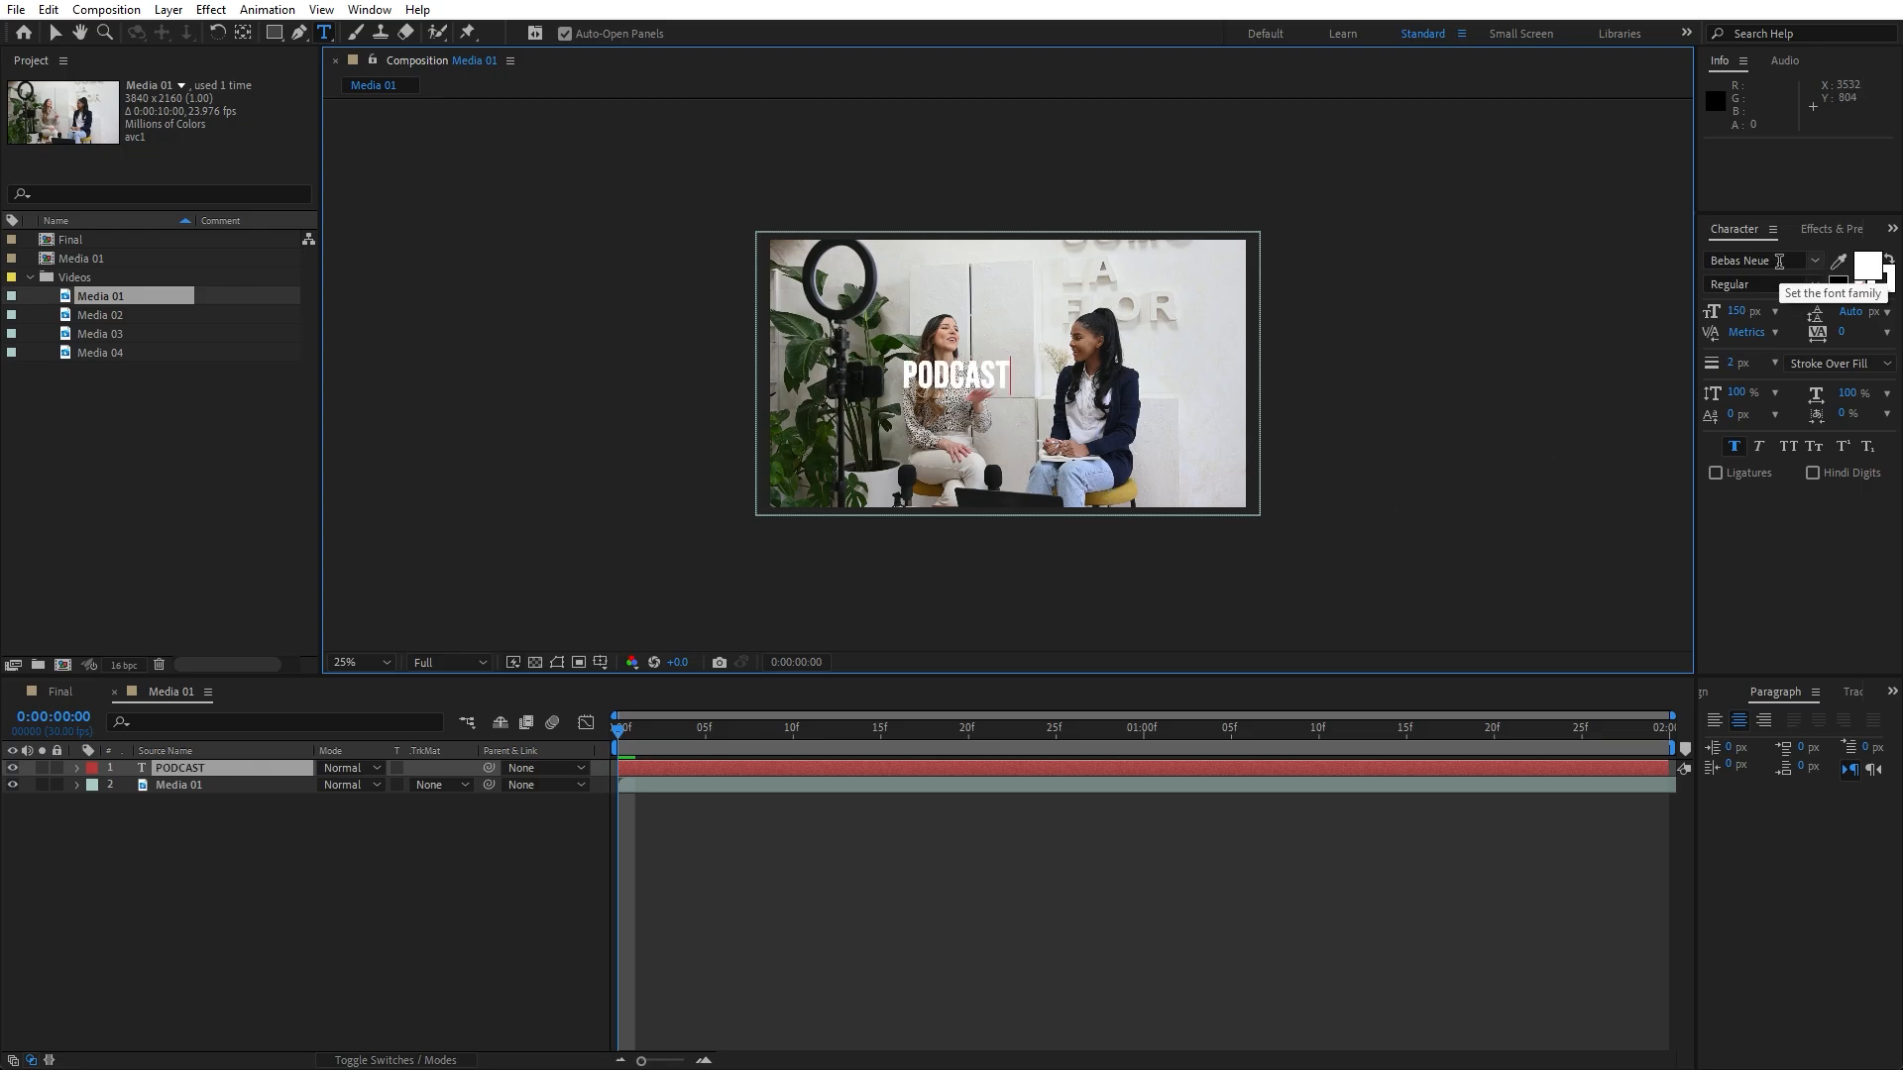
{"action": "left_click", "coordinate": [240, 942]}
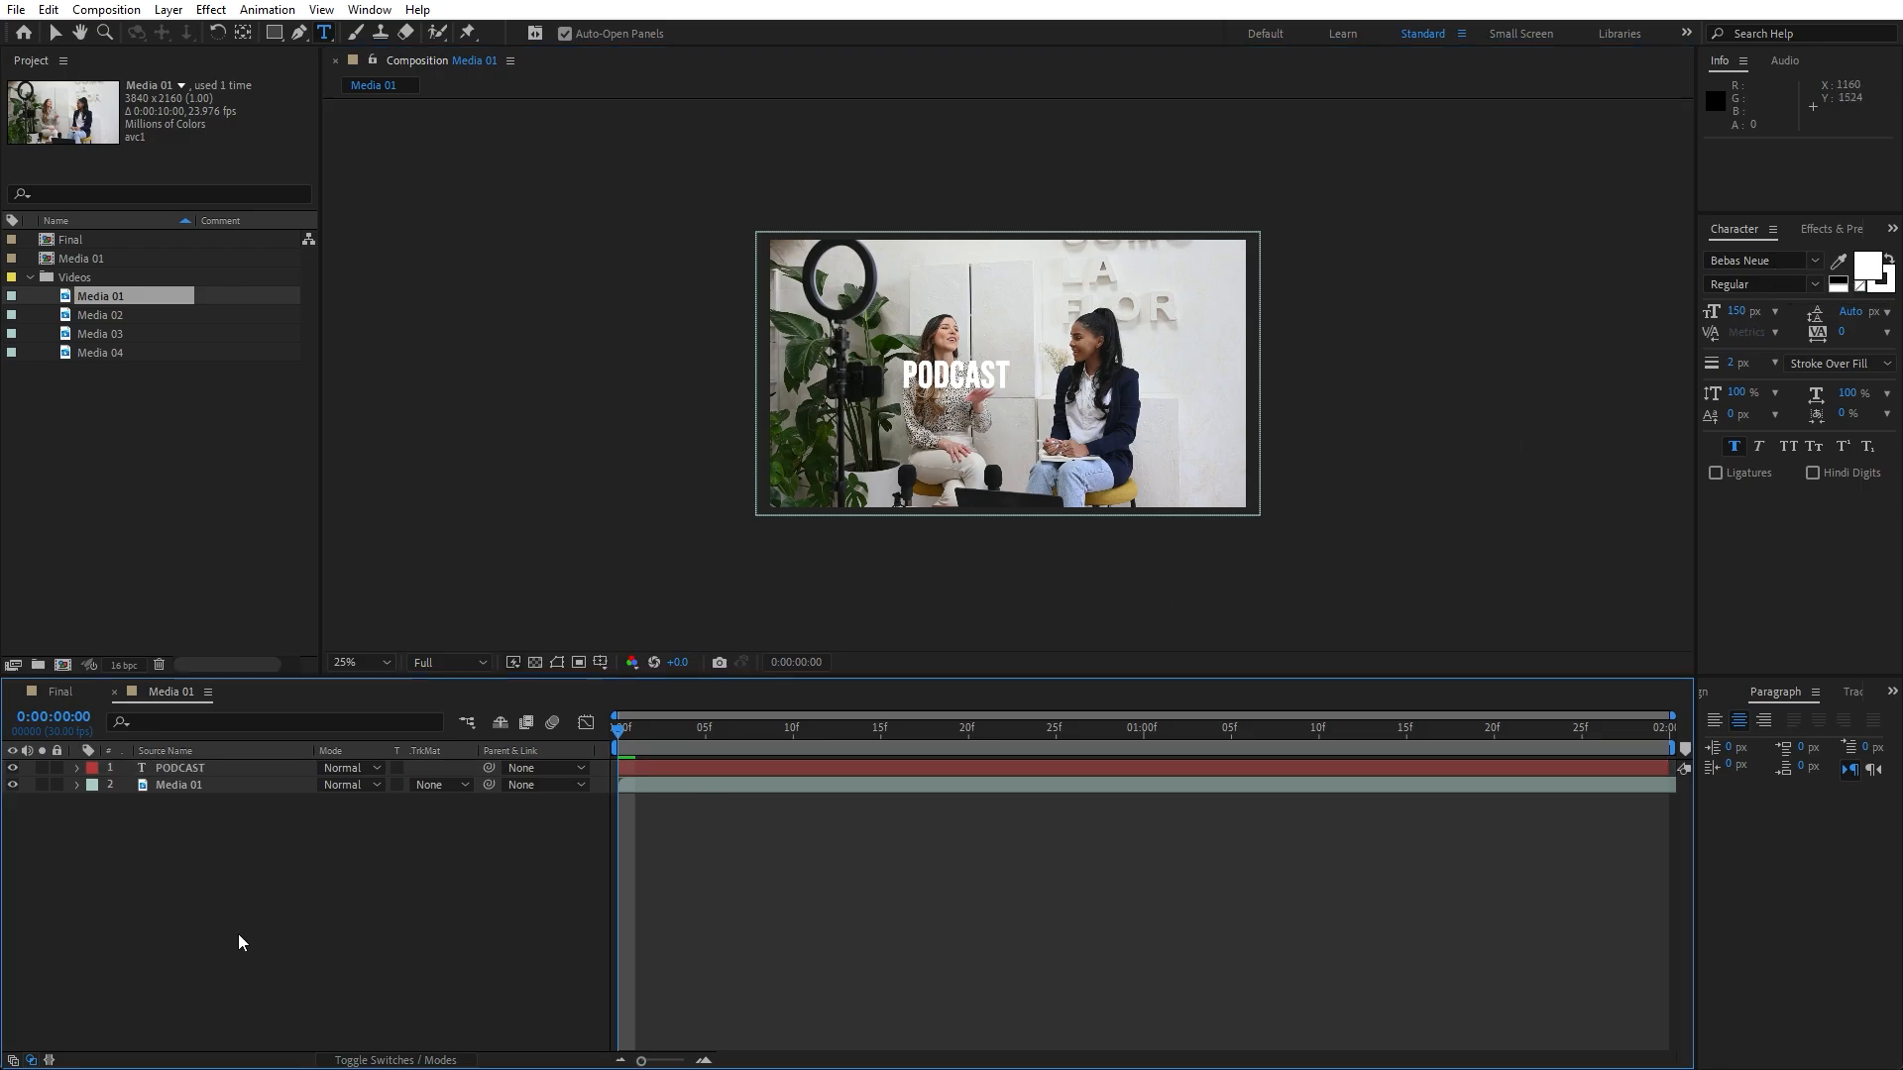
- Center the PODCAST text layer horizontally and vertically in the composition
{"action": "left_click", "coordinate": [220, 769]}
{"action": "left_click", "coordinate": [1719, 694]}
{"action": "left_click", "coordinate": [1750, 742]}
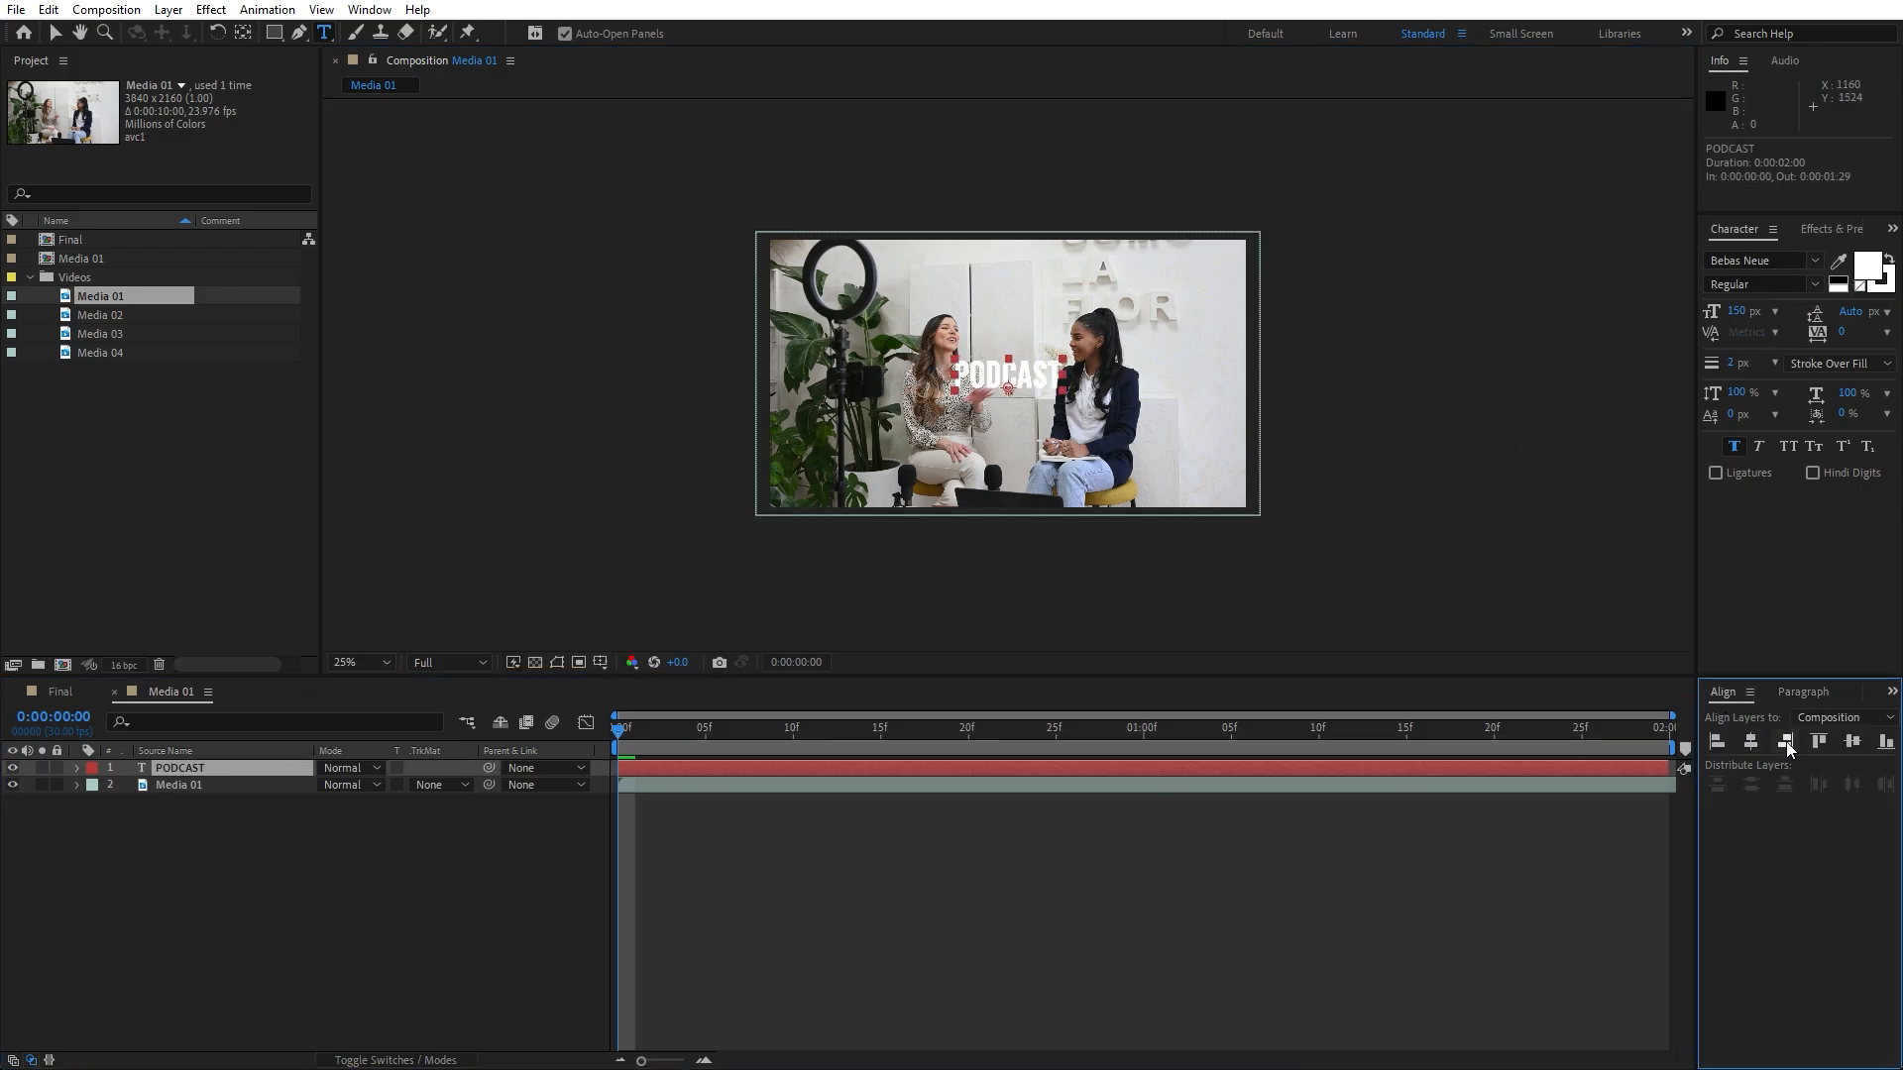
{"action": "left_click", "coordinate": [1852, 741]}
{"action": "left_click", "coordinate": [377, 11]}
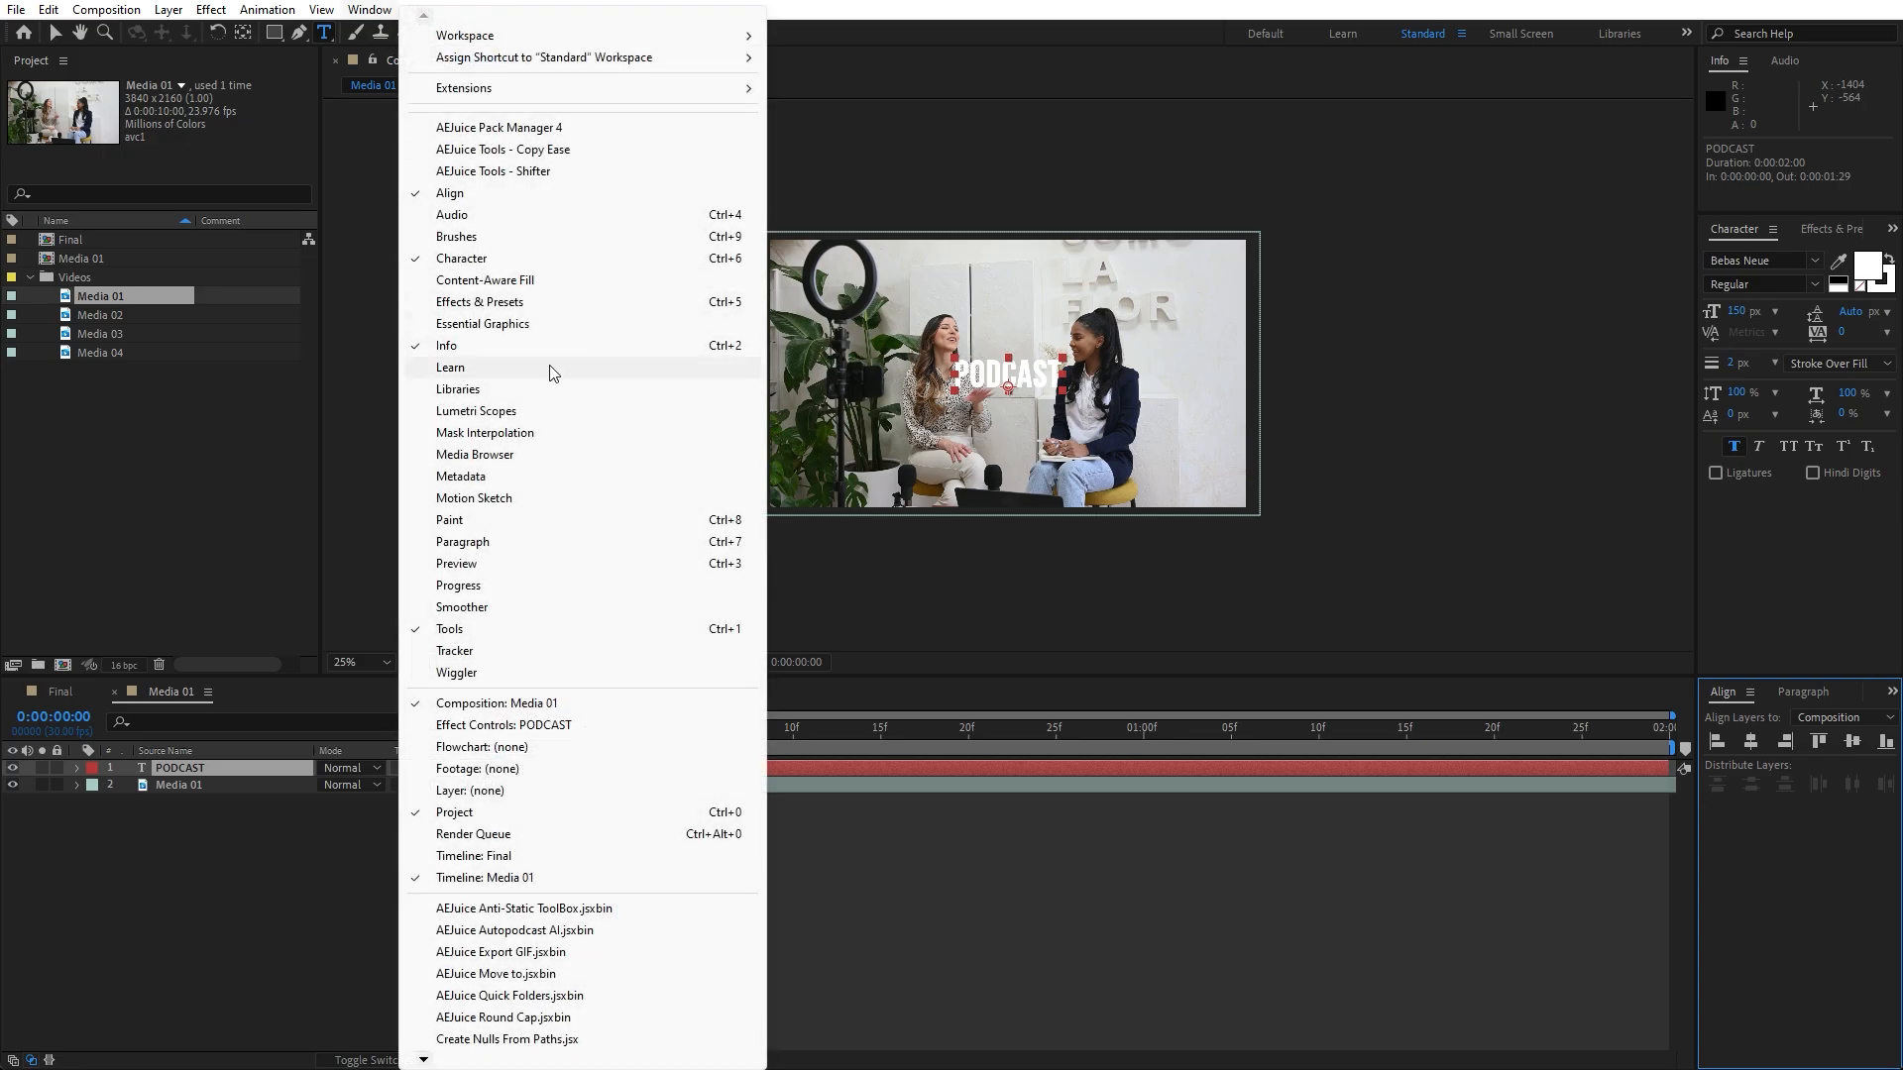
{"action": "left_click", "coordinate": [190, 938]}
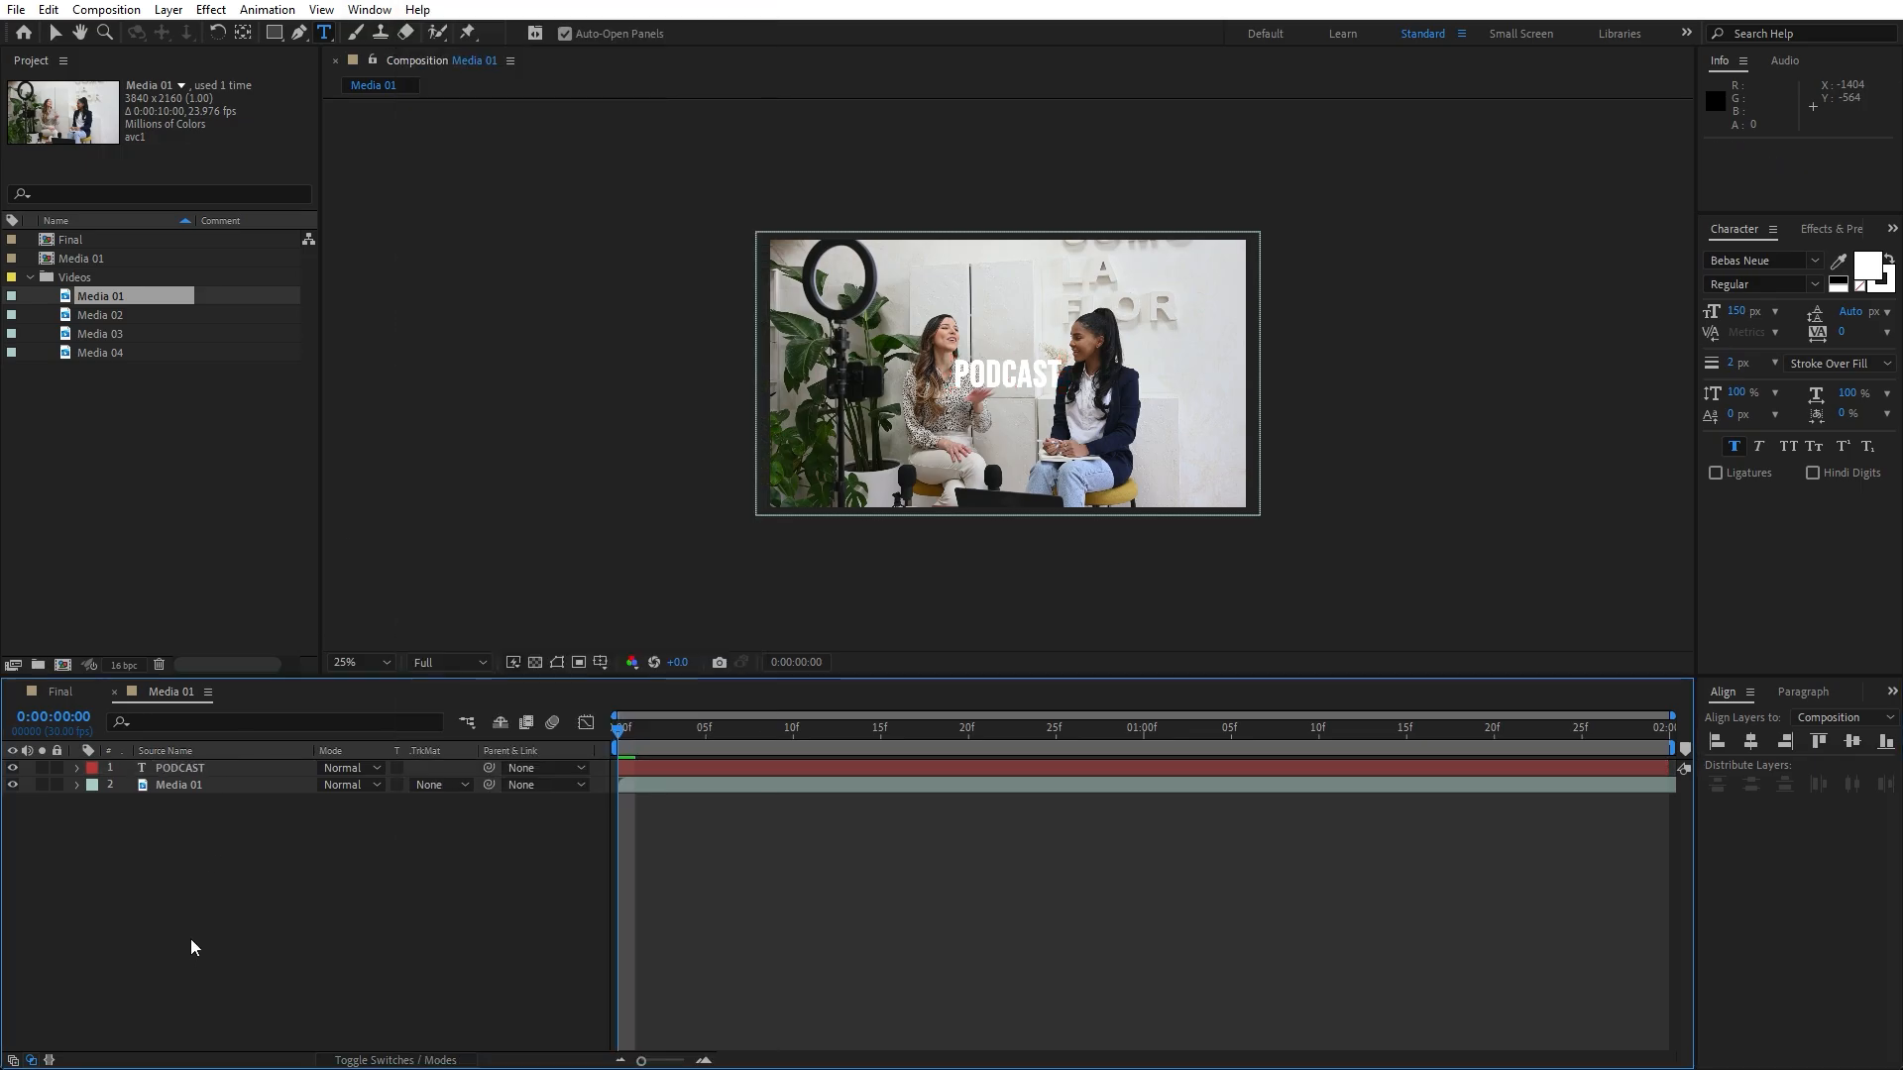
- Find the Drop Shadow effect and apply it to the PODCAST text layer
{"action": "left_click", "coordinate": [186, 763]}
{"action": "left_click", "coordinate": [1831, 229]}
{"action": "left_click", "coordinate": [1794, 255]}
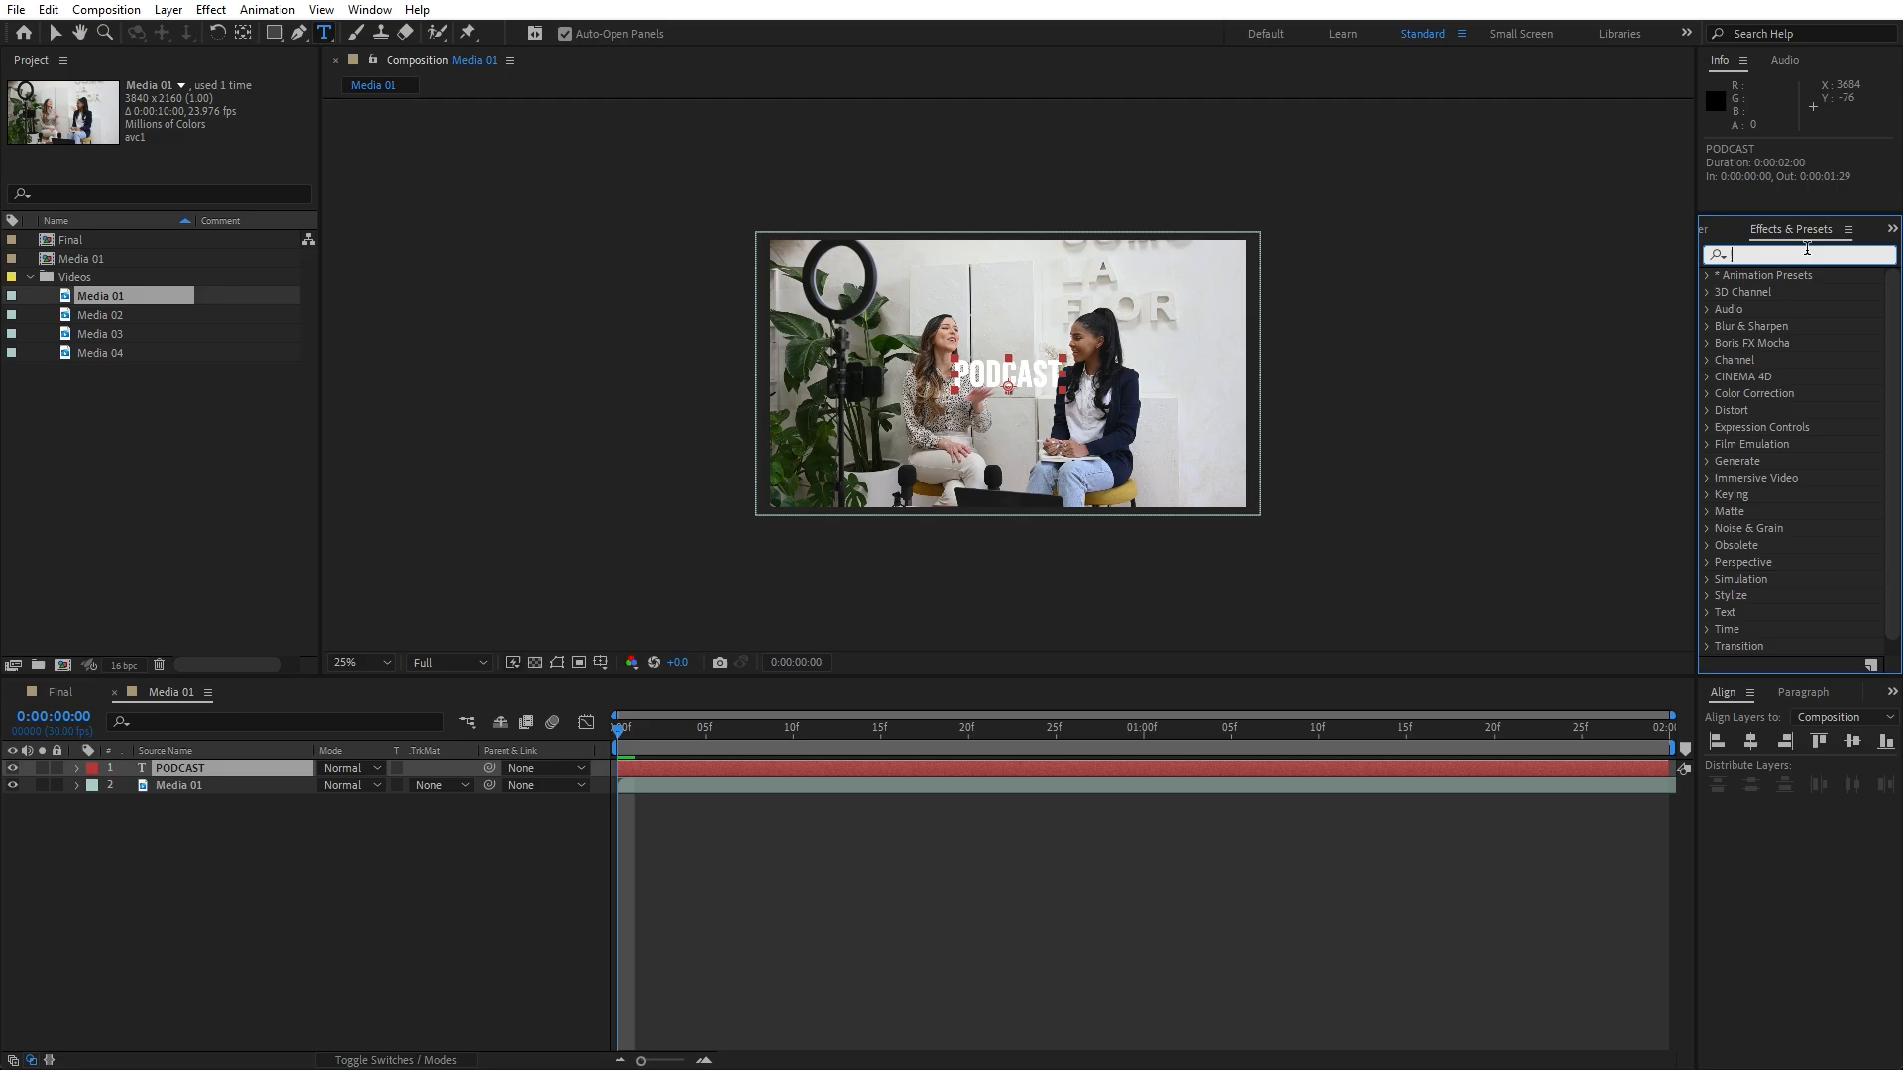
{"action": "type", "text": "drop s"}
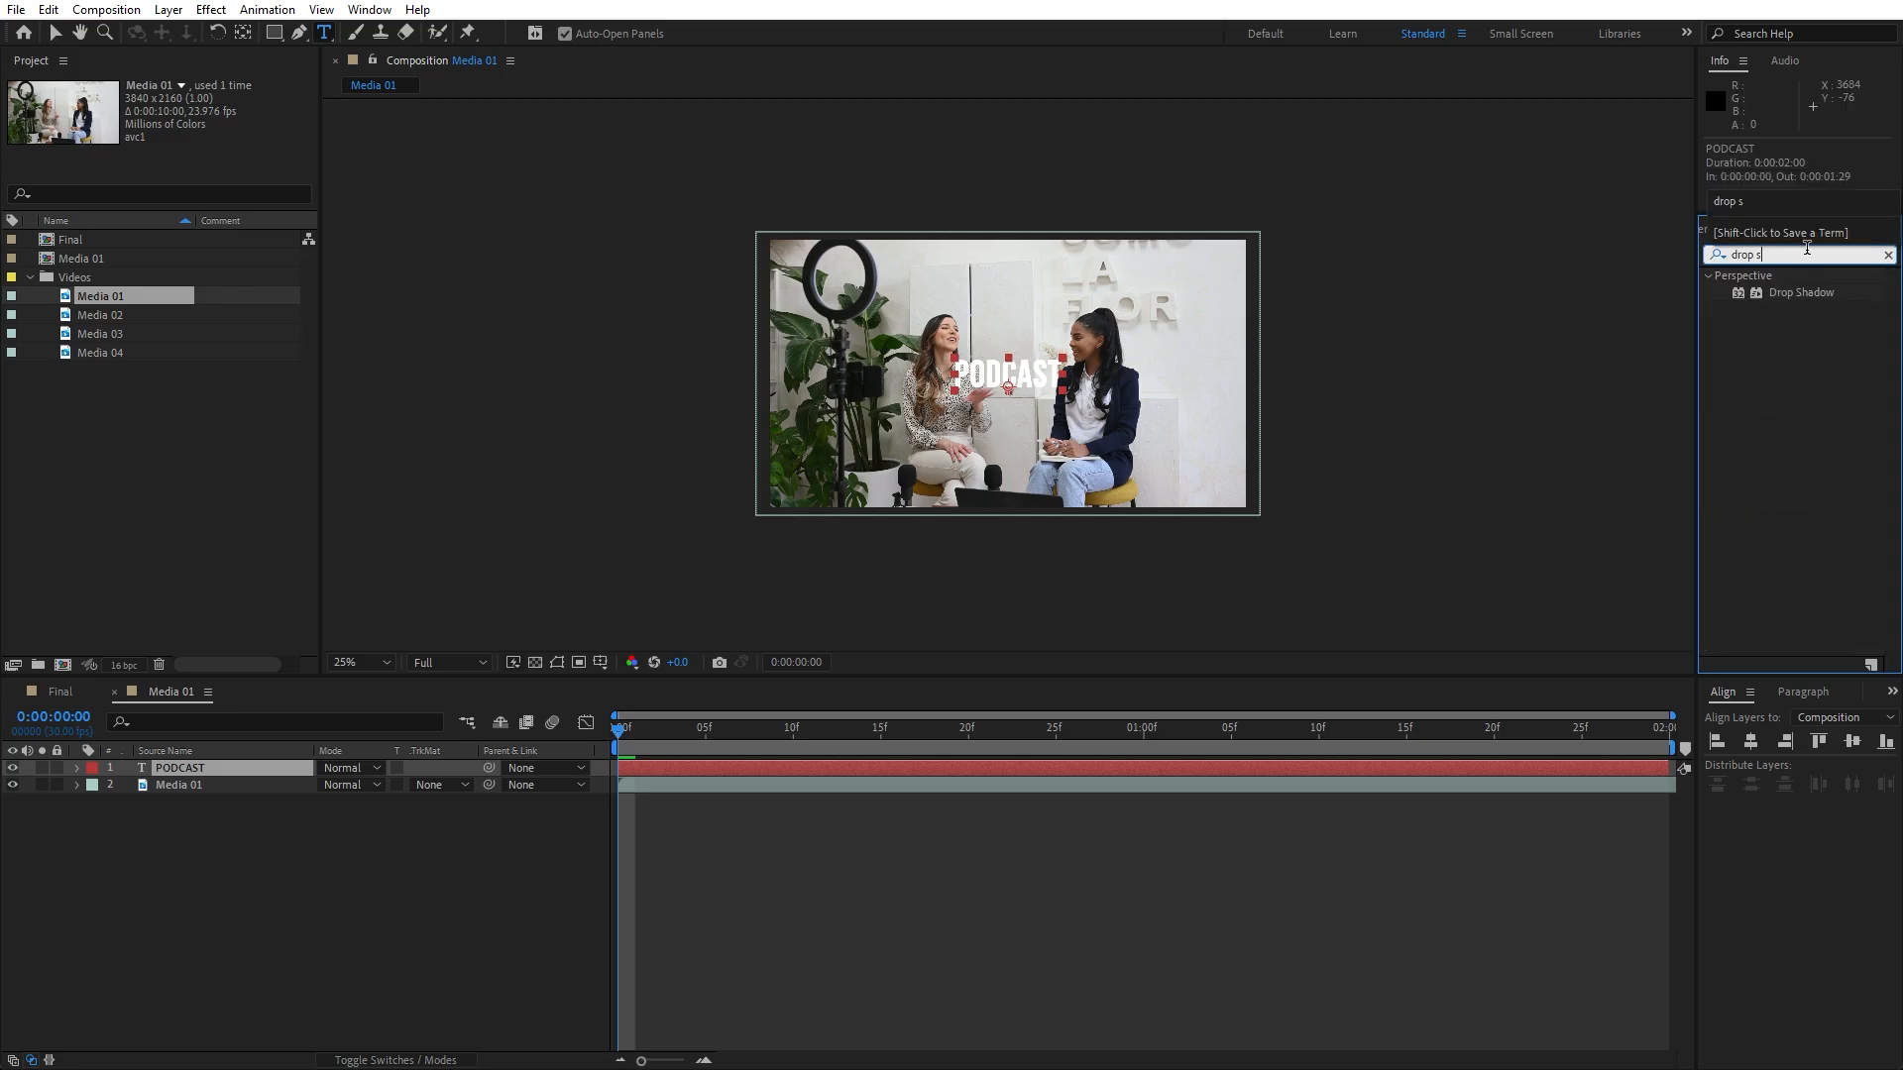
{"action": "left_click_drag", "start_coordinate": [1810, 301], "coordinate": [206, 771]}
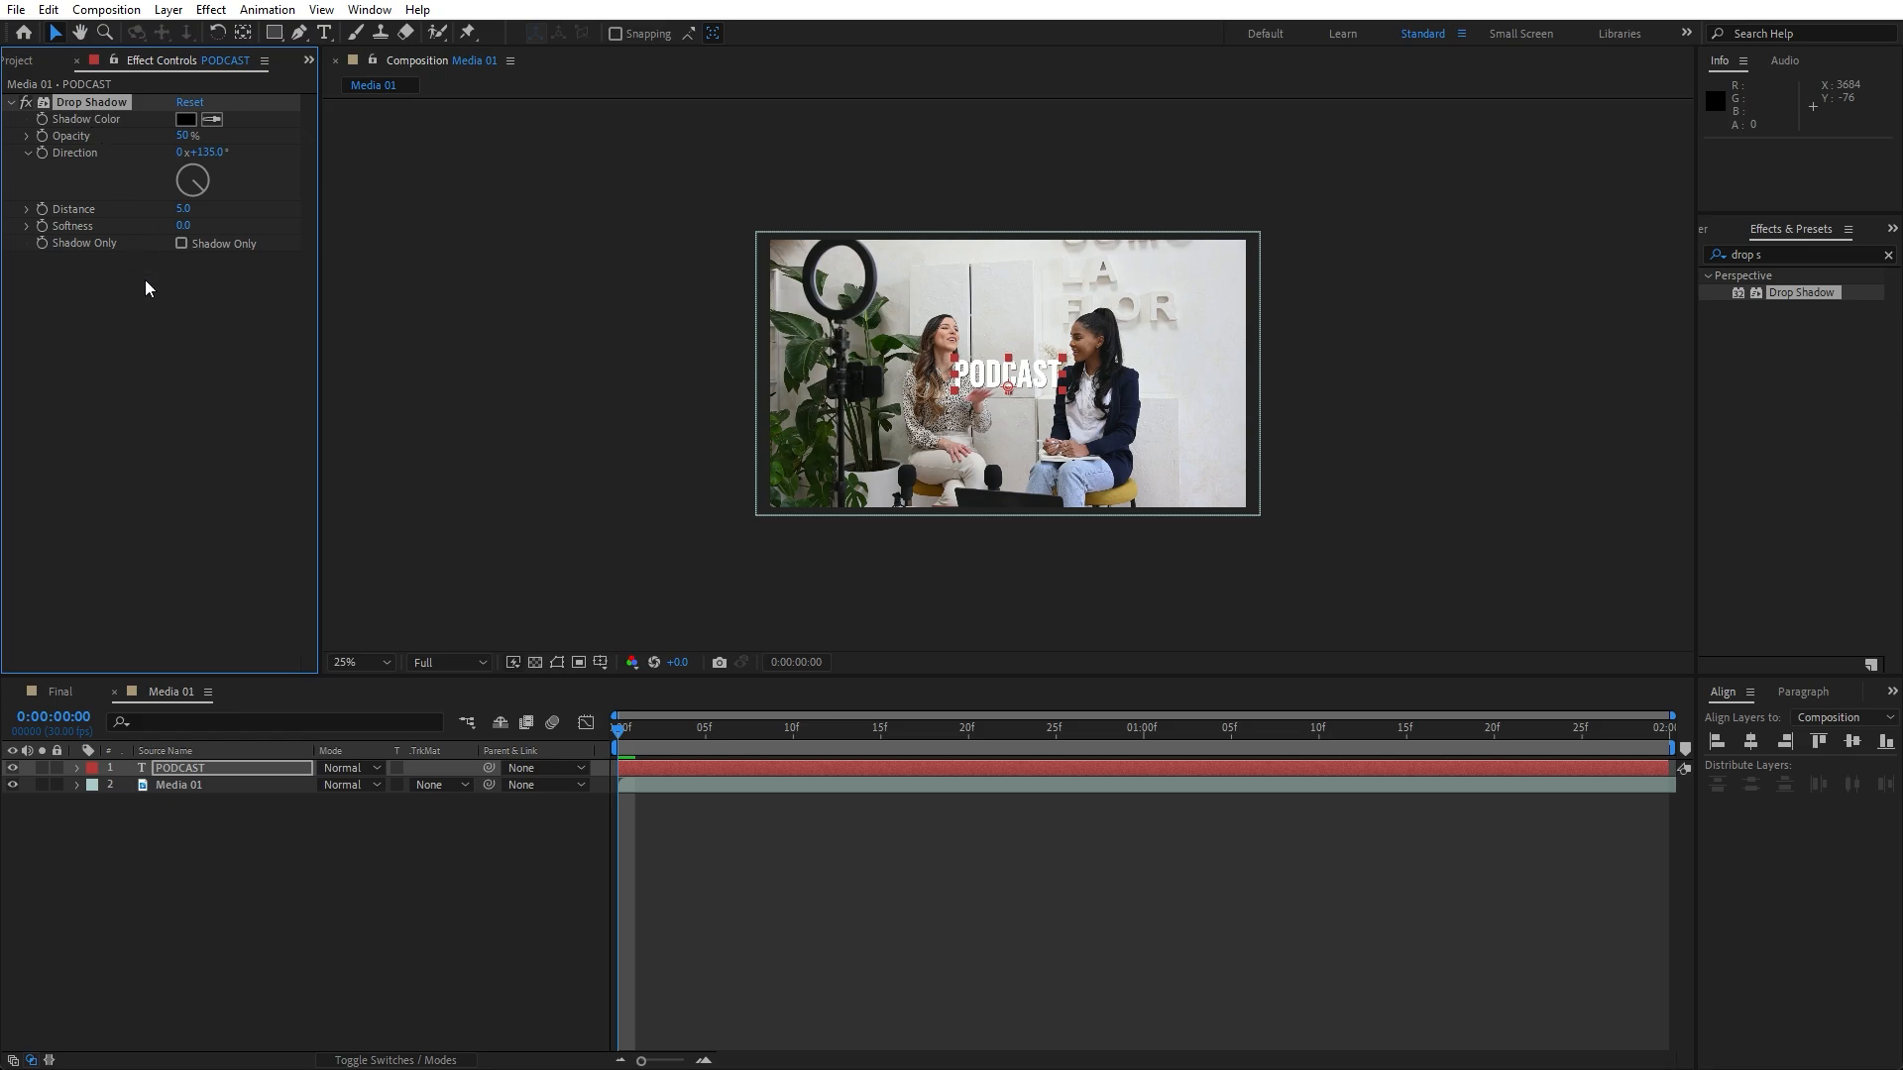
- Duplicate the Drop Shadow effect and set the copy's distance to 0 and softness to 100
{"action": "key", "text": "ctrl+d"}
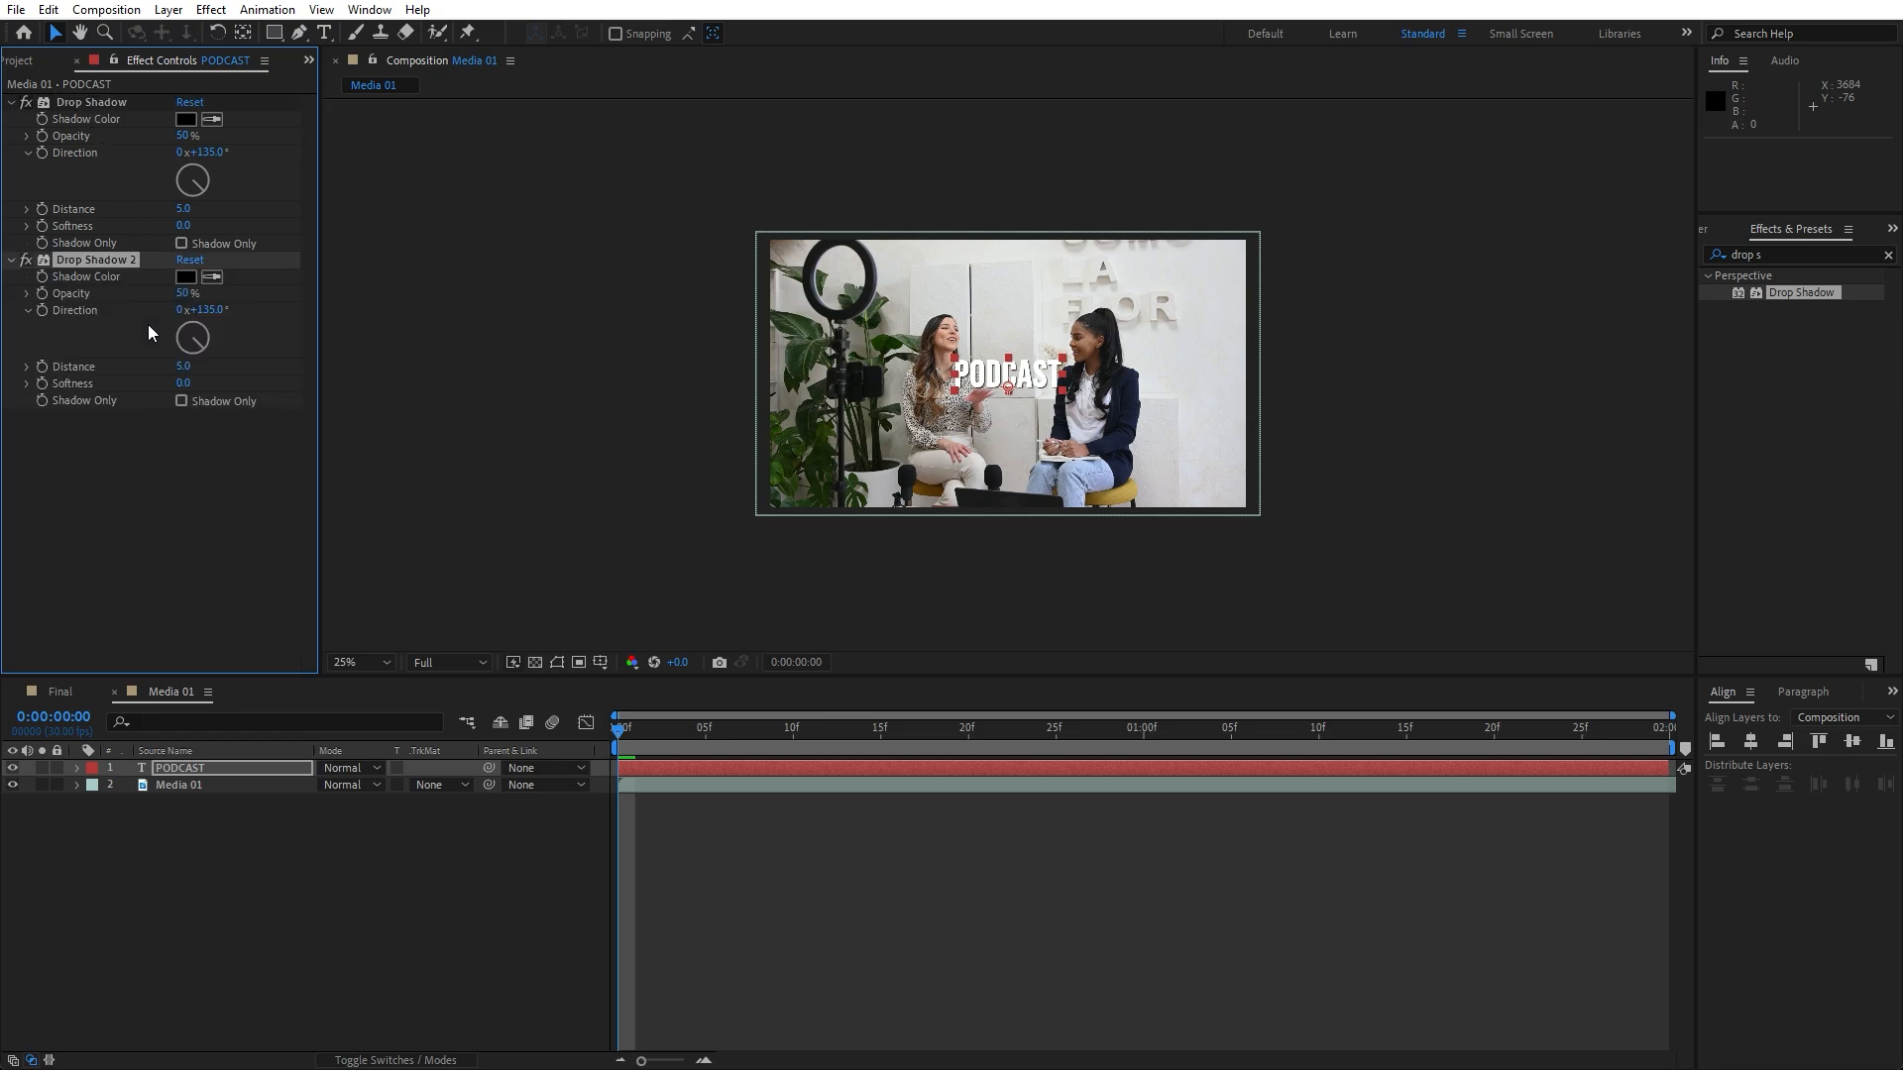
{"action": "left_click", "coordinate": [183, 367]}
{"action": "type", "text": "0"}
{"action": "key", "text": "Return"}
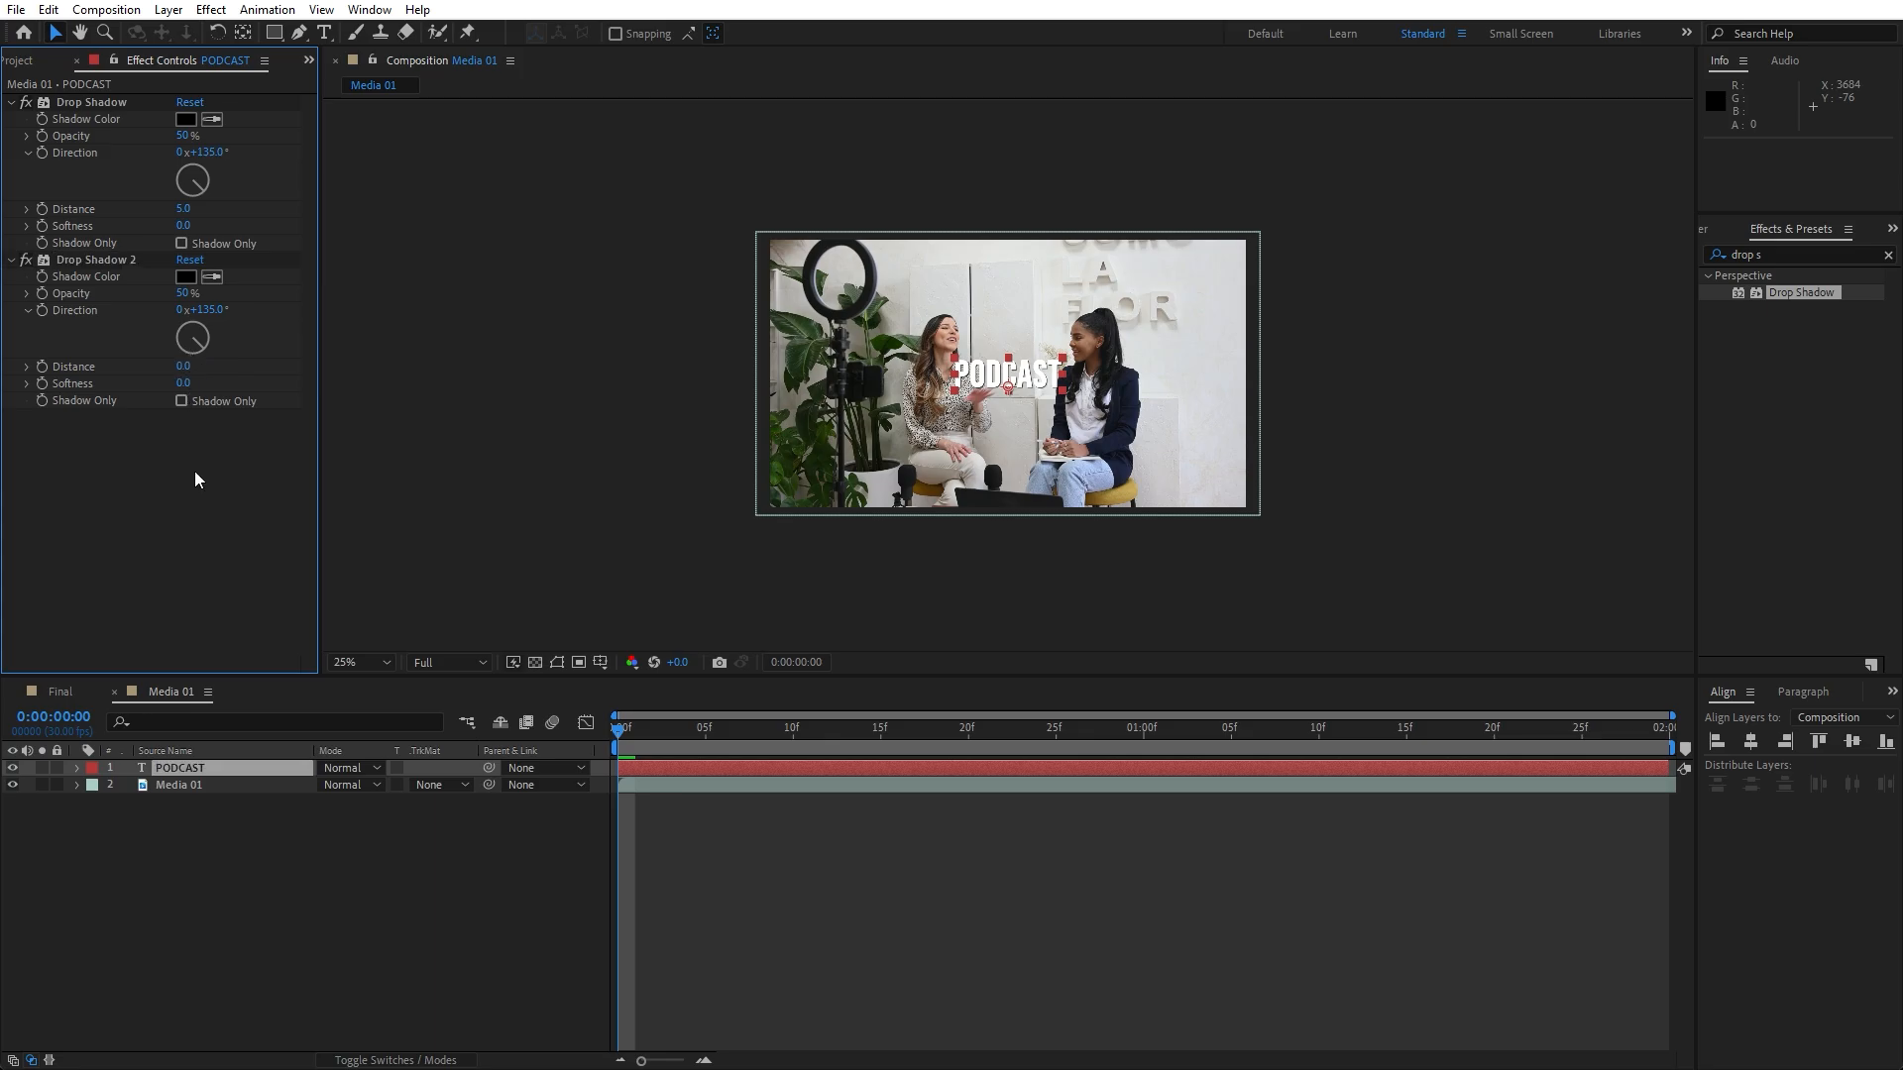
{"action": "left_click", "coordinate": [183, 384]}
{"action": "type", "text": "100"}
{"action": "left_click", "coordinate": [281, 900]}
{"action": "scroll", "coordinate": [1092, 514], "scroll_direction": "up", "scroll_amount": 1}
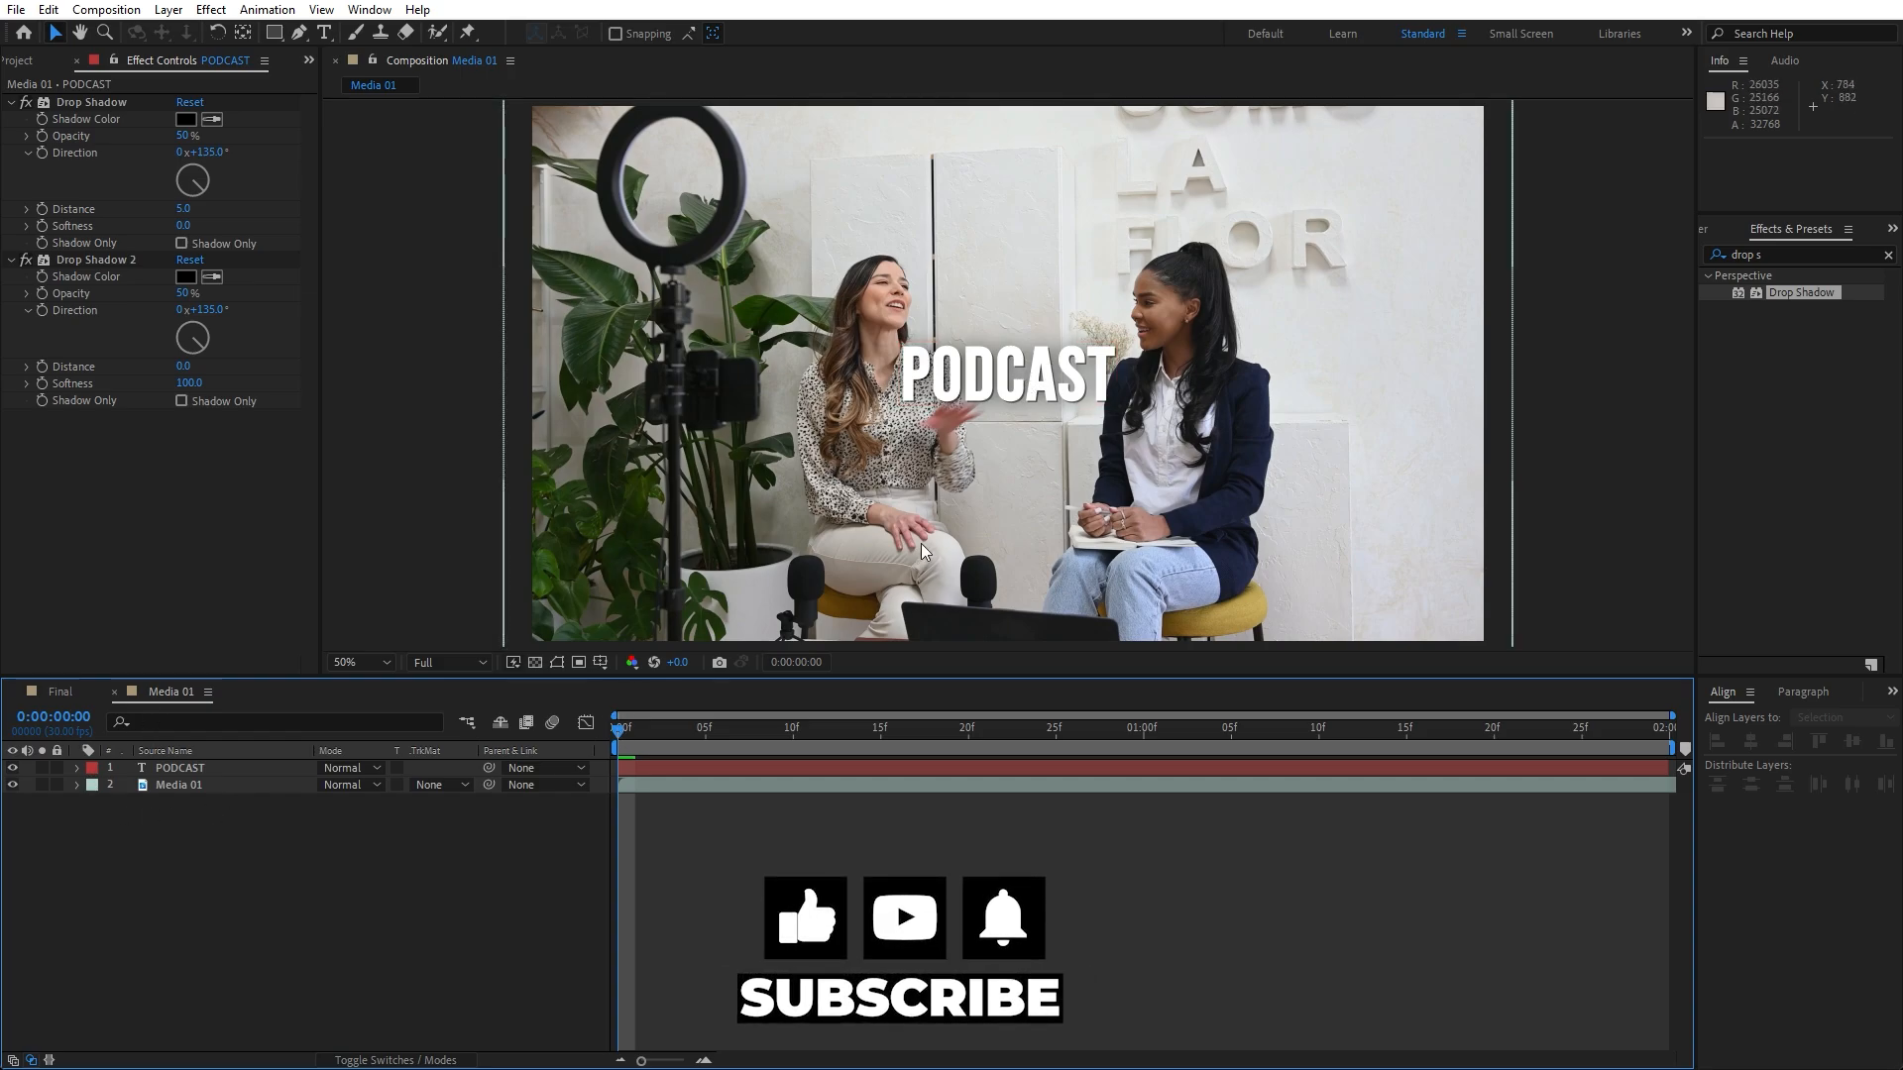
- Add an Opacity text animator to the PODCAST layer and set its opacity to 0%
{"action": "left_click", "coordinate": [76, 61]}
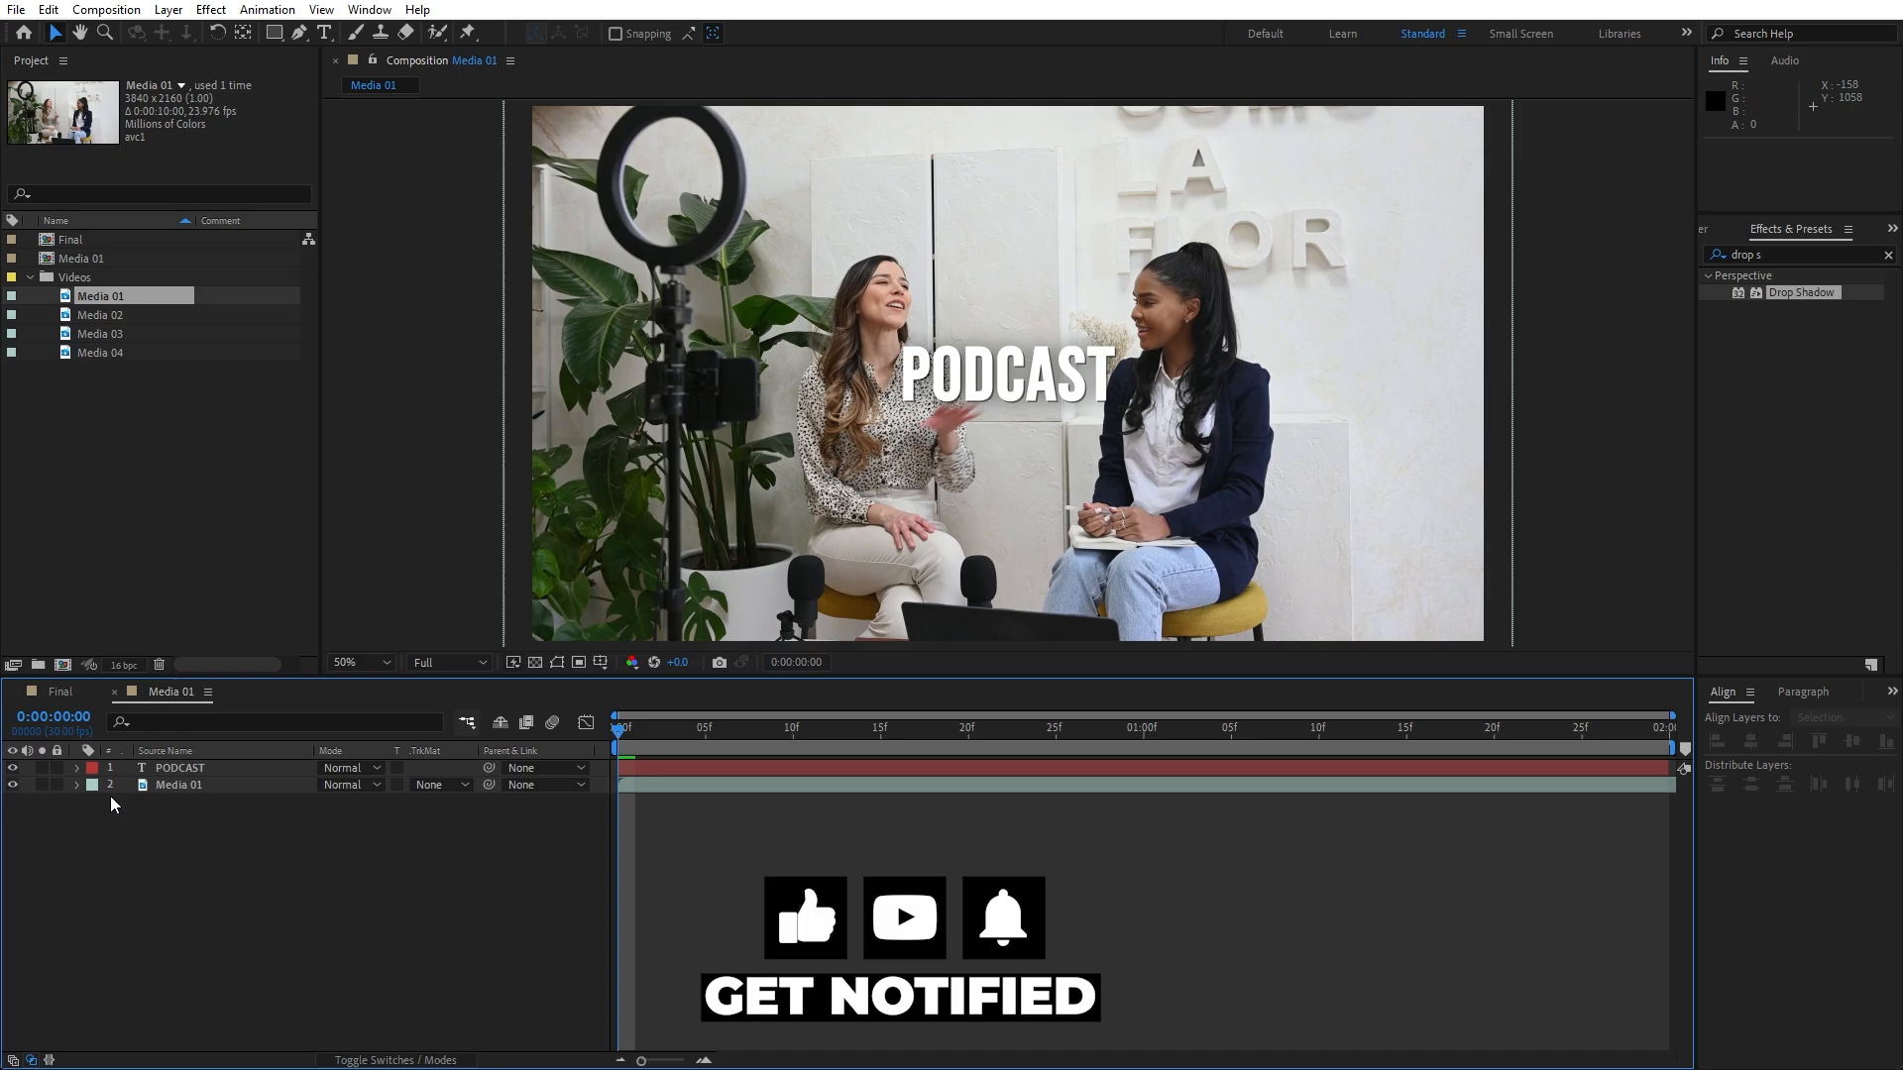
{"action": "left_click", "coordinate": [77, 769]}
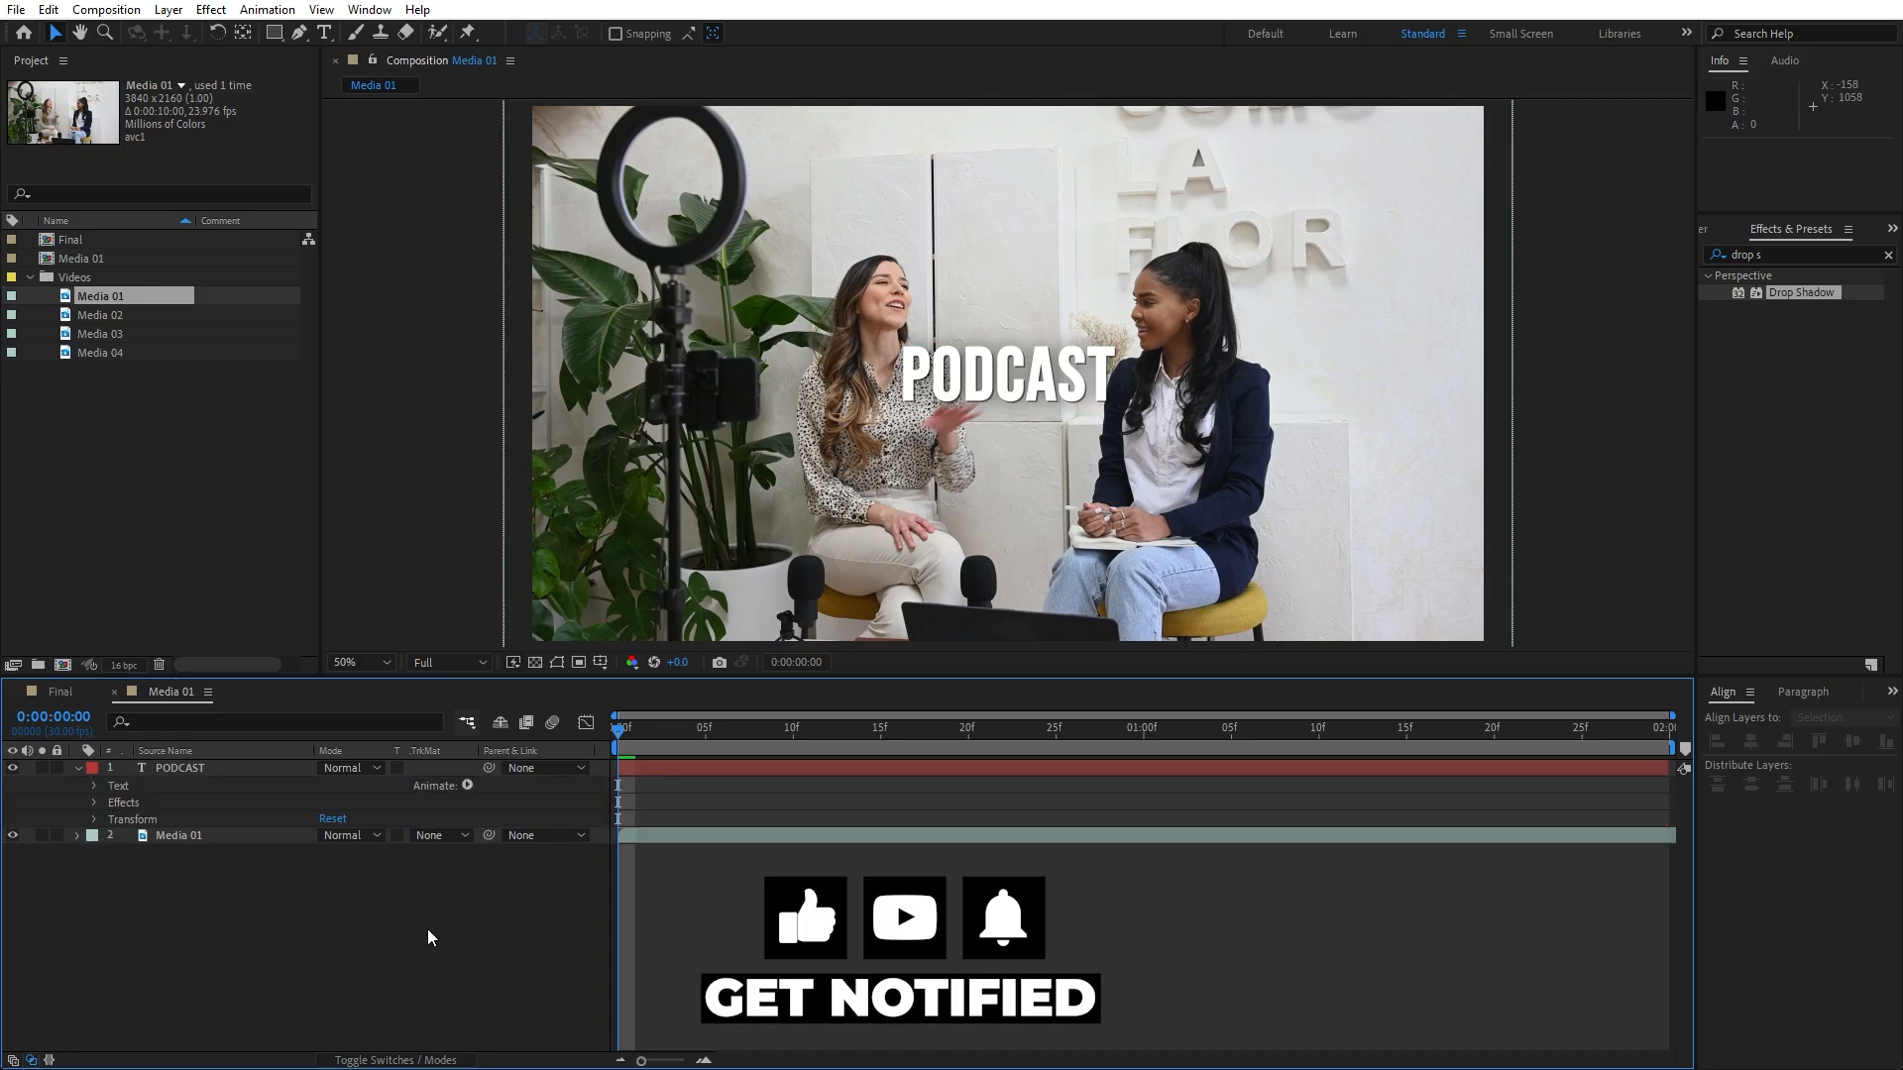
{"action": "left_click", "coordinate": [467, 786]}
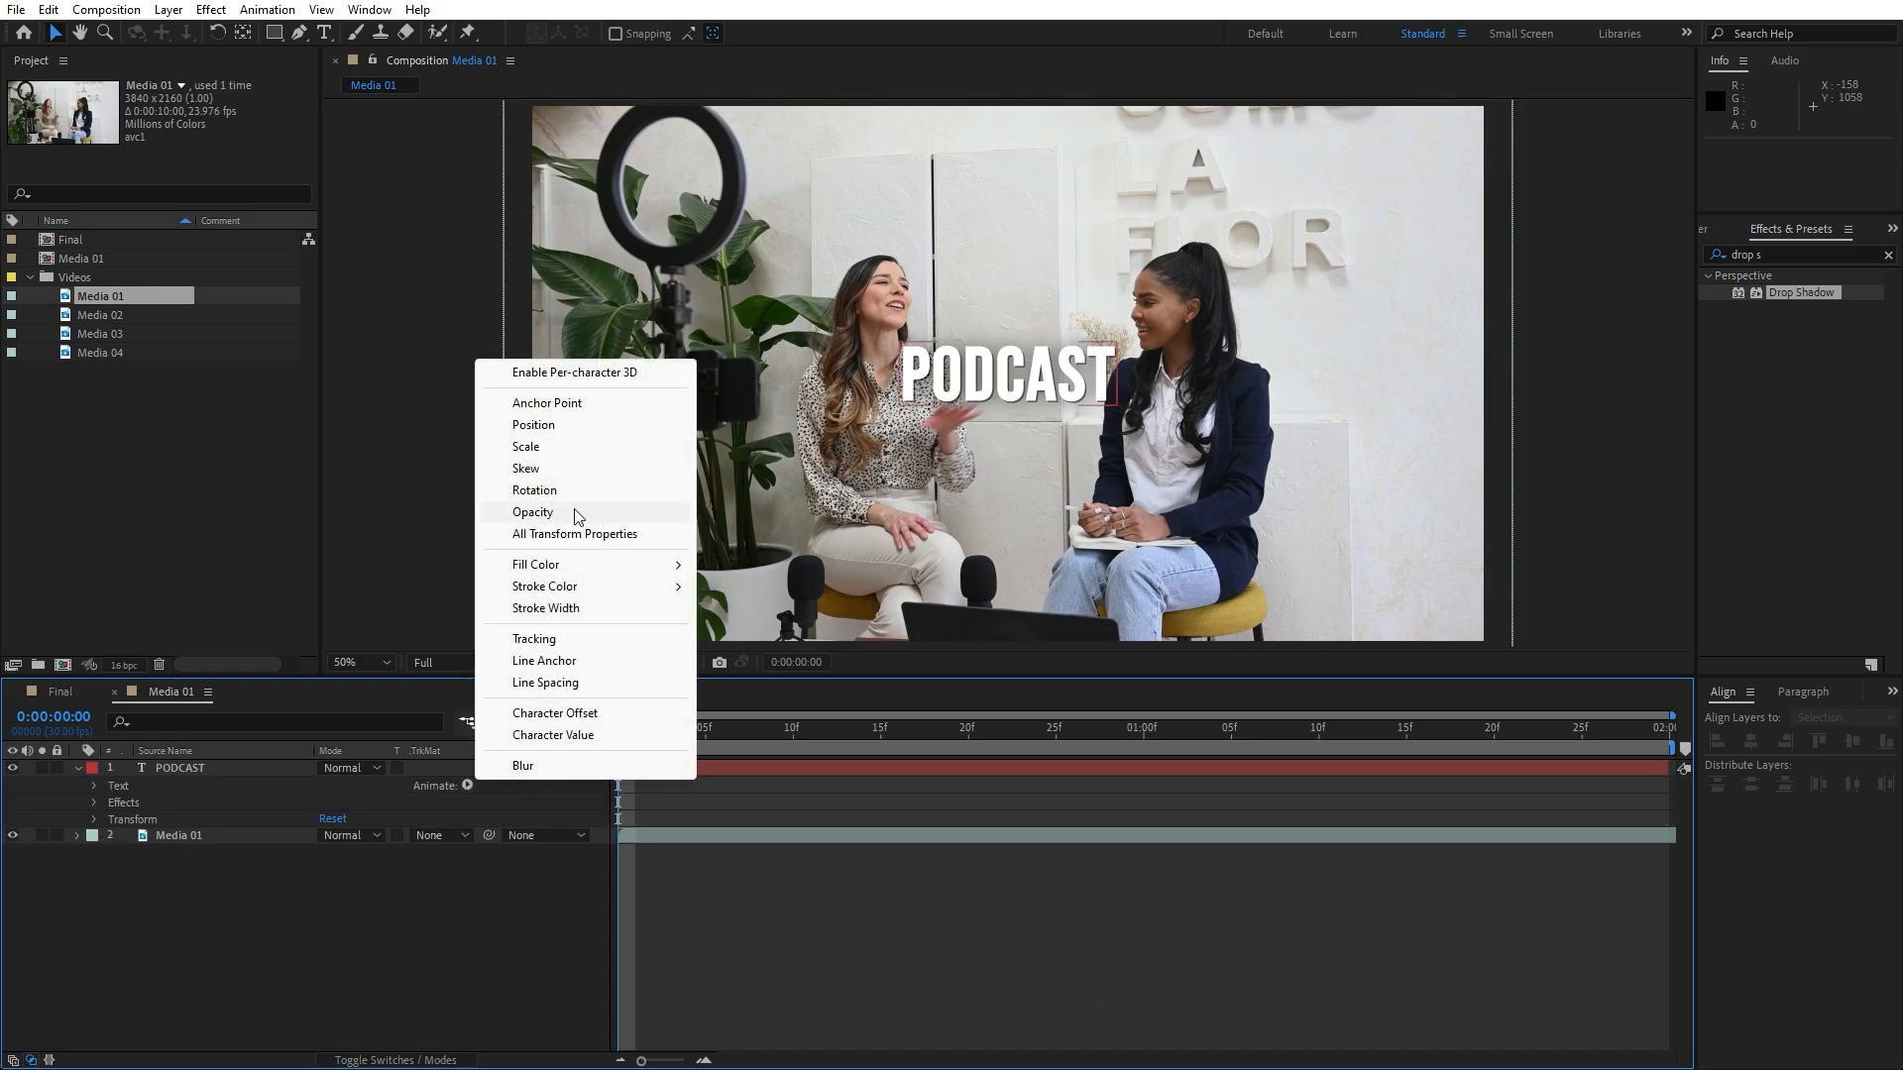
{"action": "left_click", "coordinate": [533, 513]}
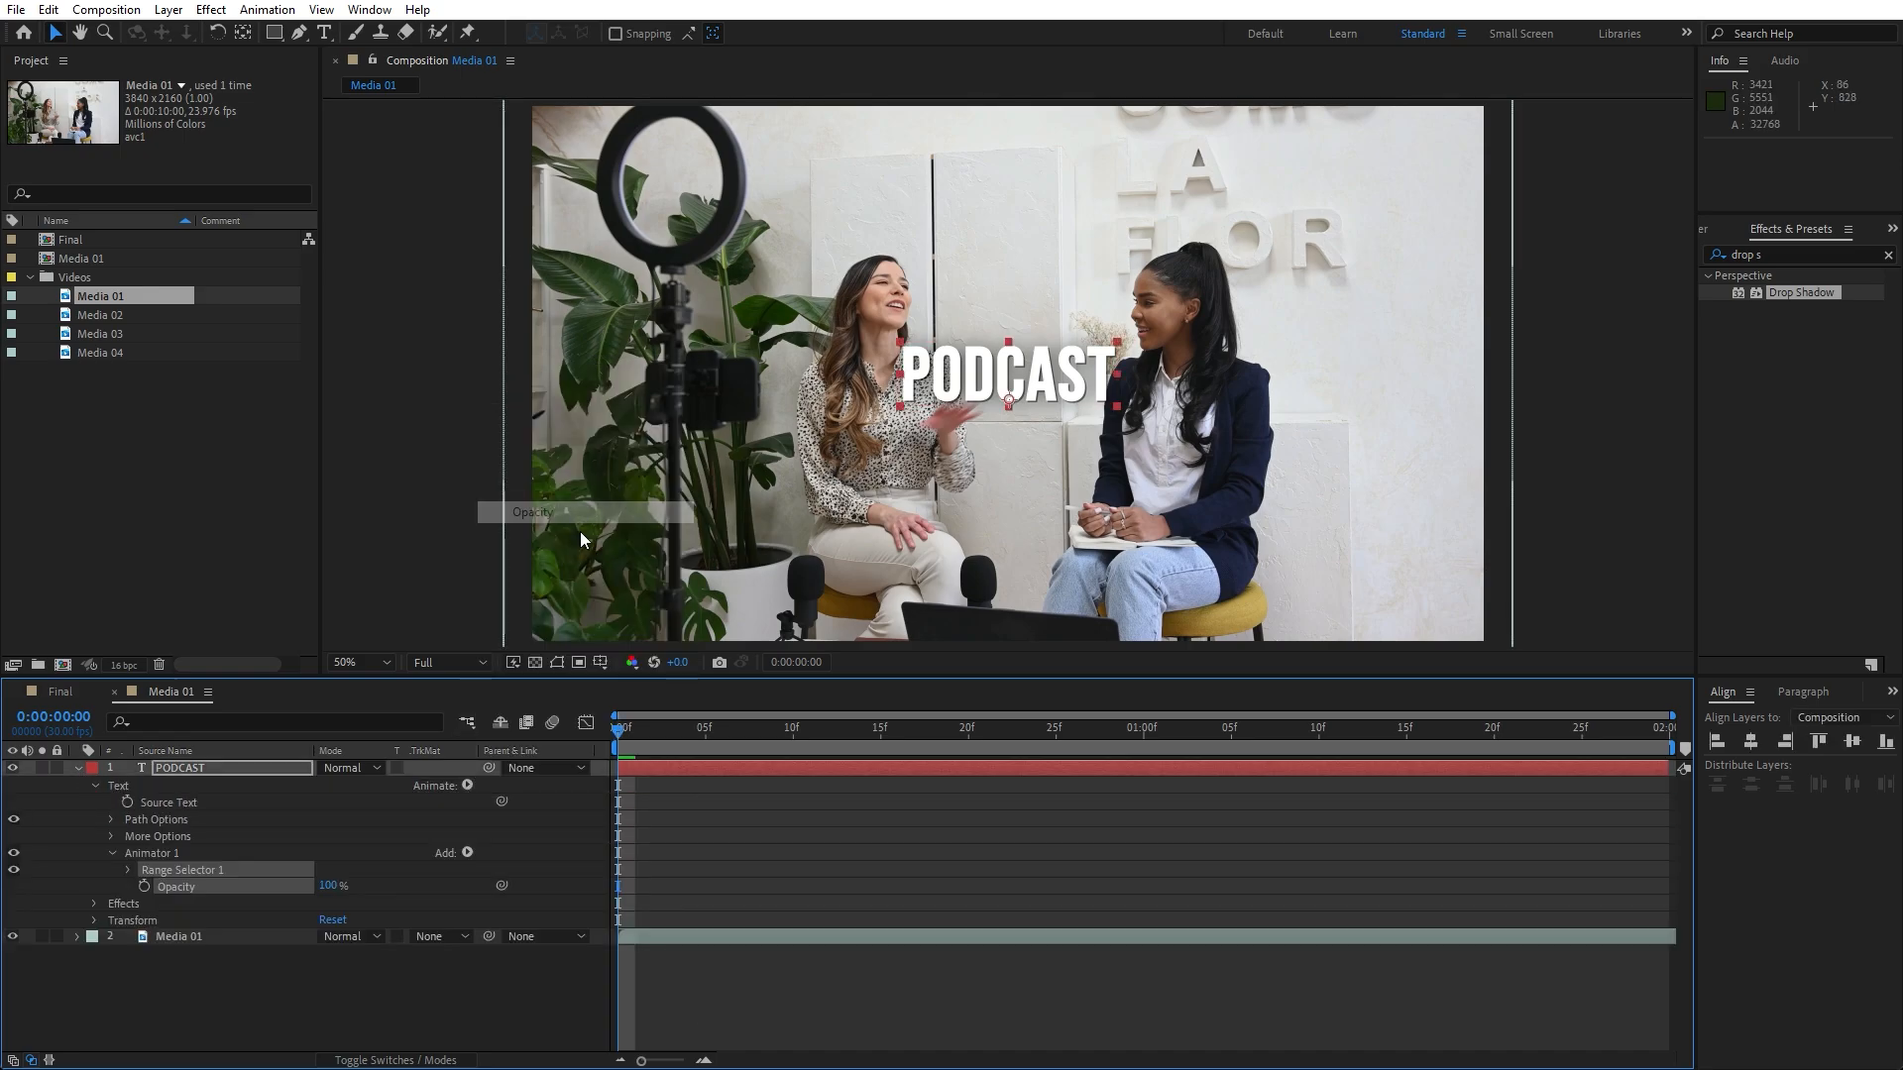
{"action": "left_click", "coordinate": [128, 870]}
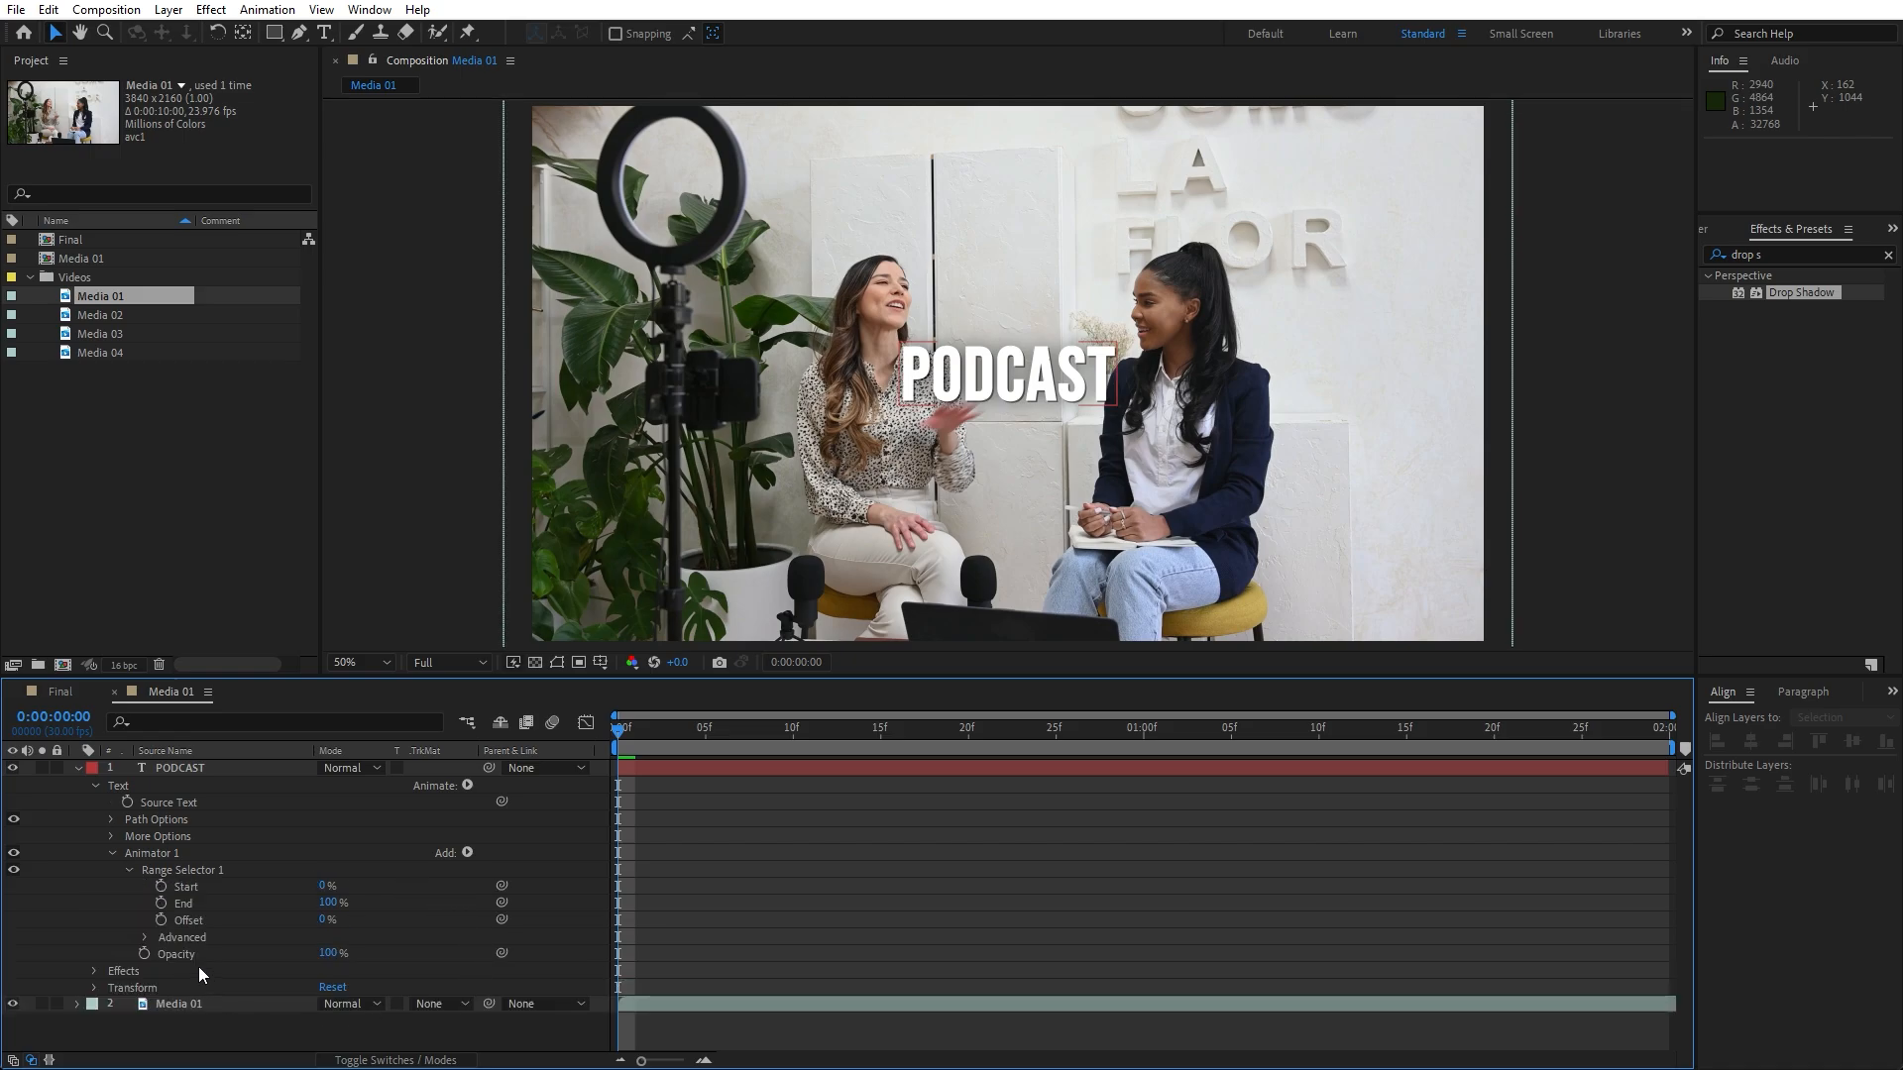
{"action": "left_click_drag", "start_coordinate": [328, 954], "coordinate": [164, 959]}
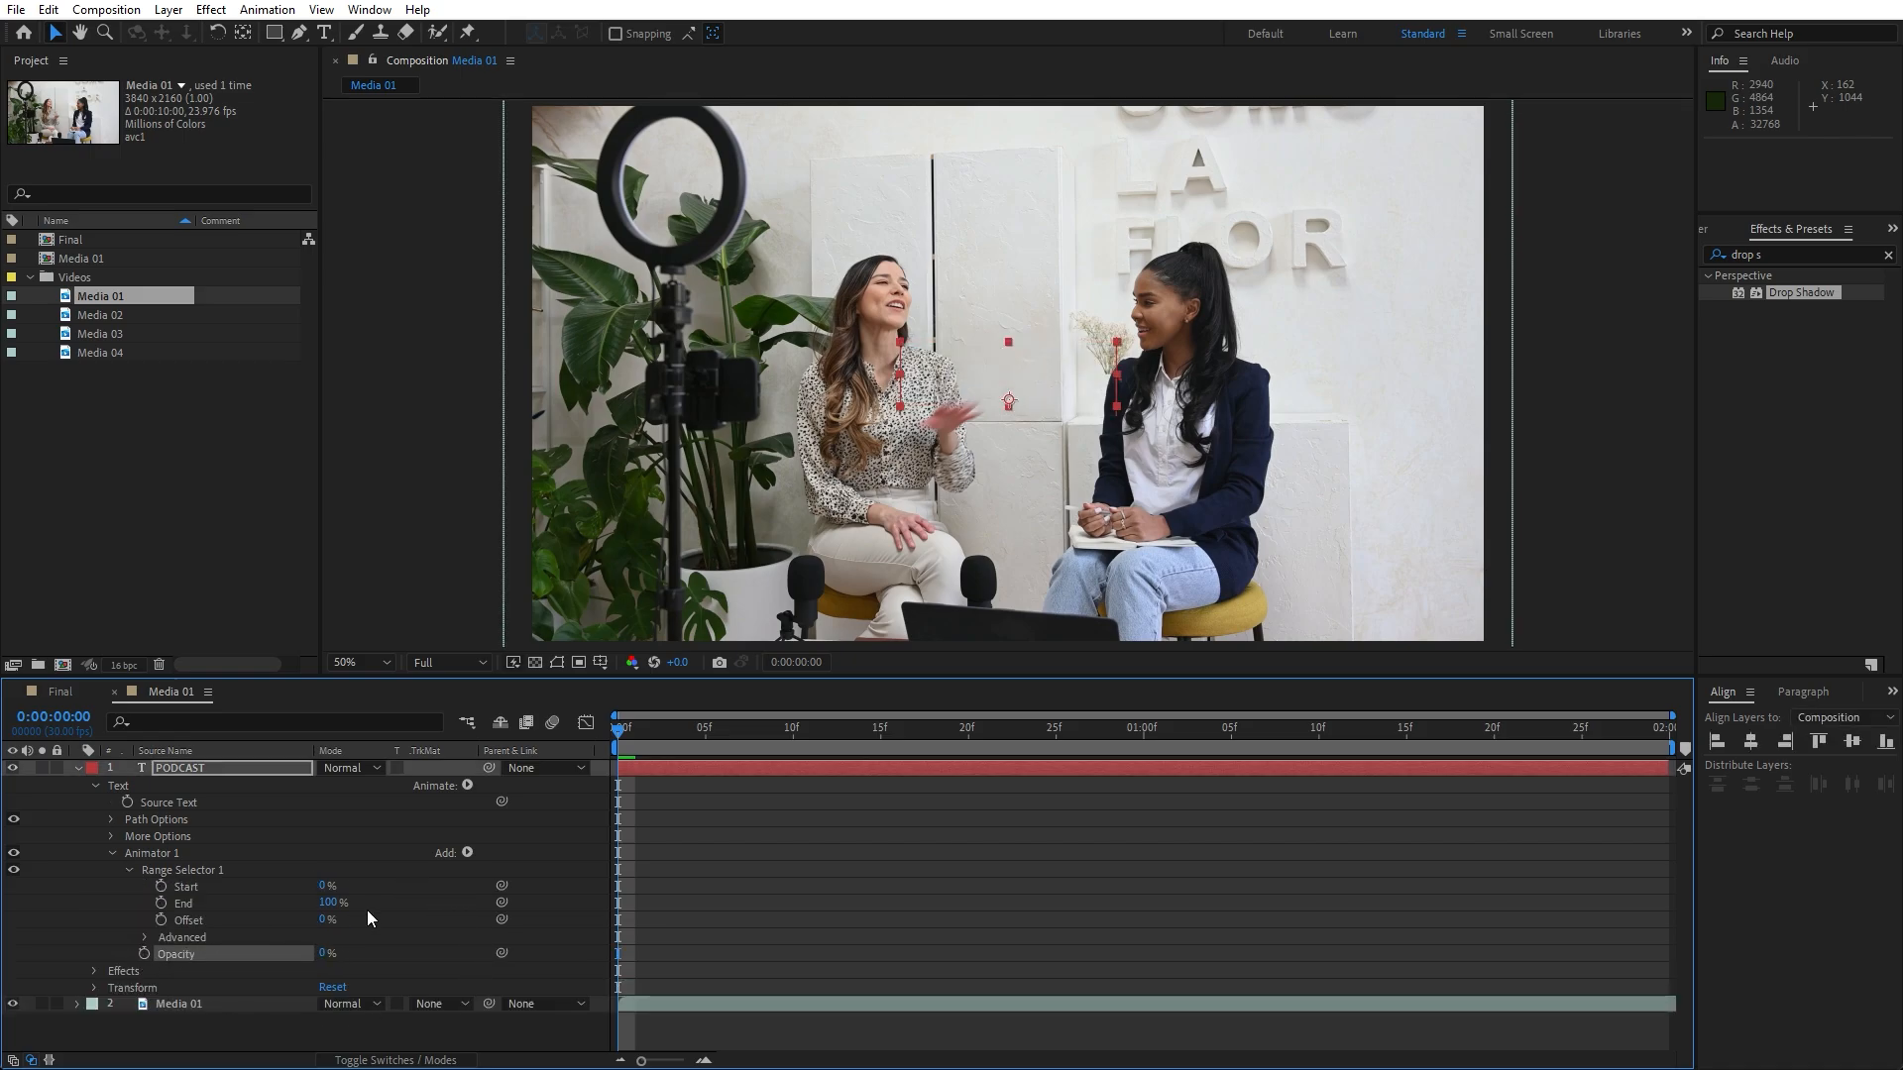
- Set the opacity animator's range selector start to 100% and end to 0%
{"action": "left_click", "coordinate": [325, 886]}
{"action": "type", "text": "100"}
{"action": "left_click", "coordinate": [296, 864]}
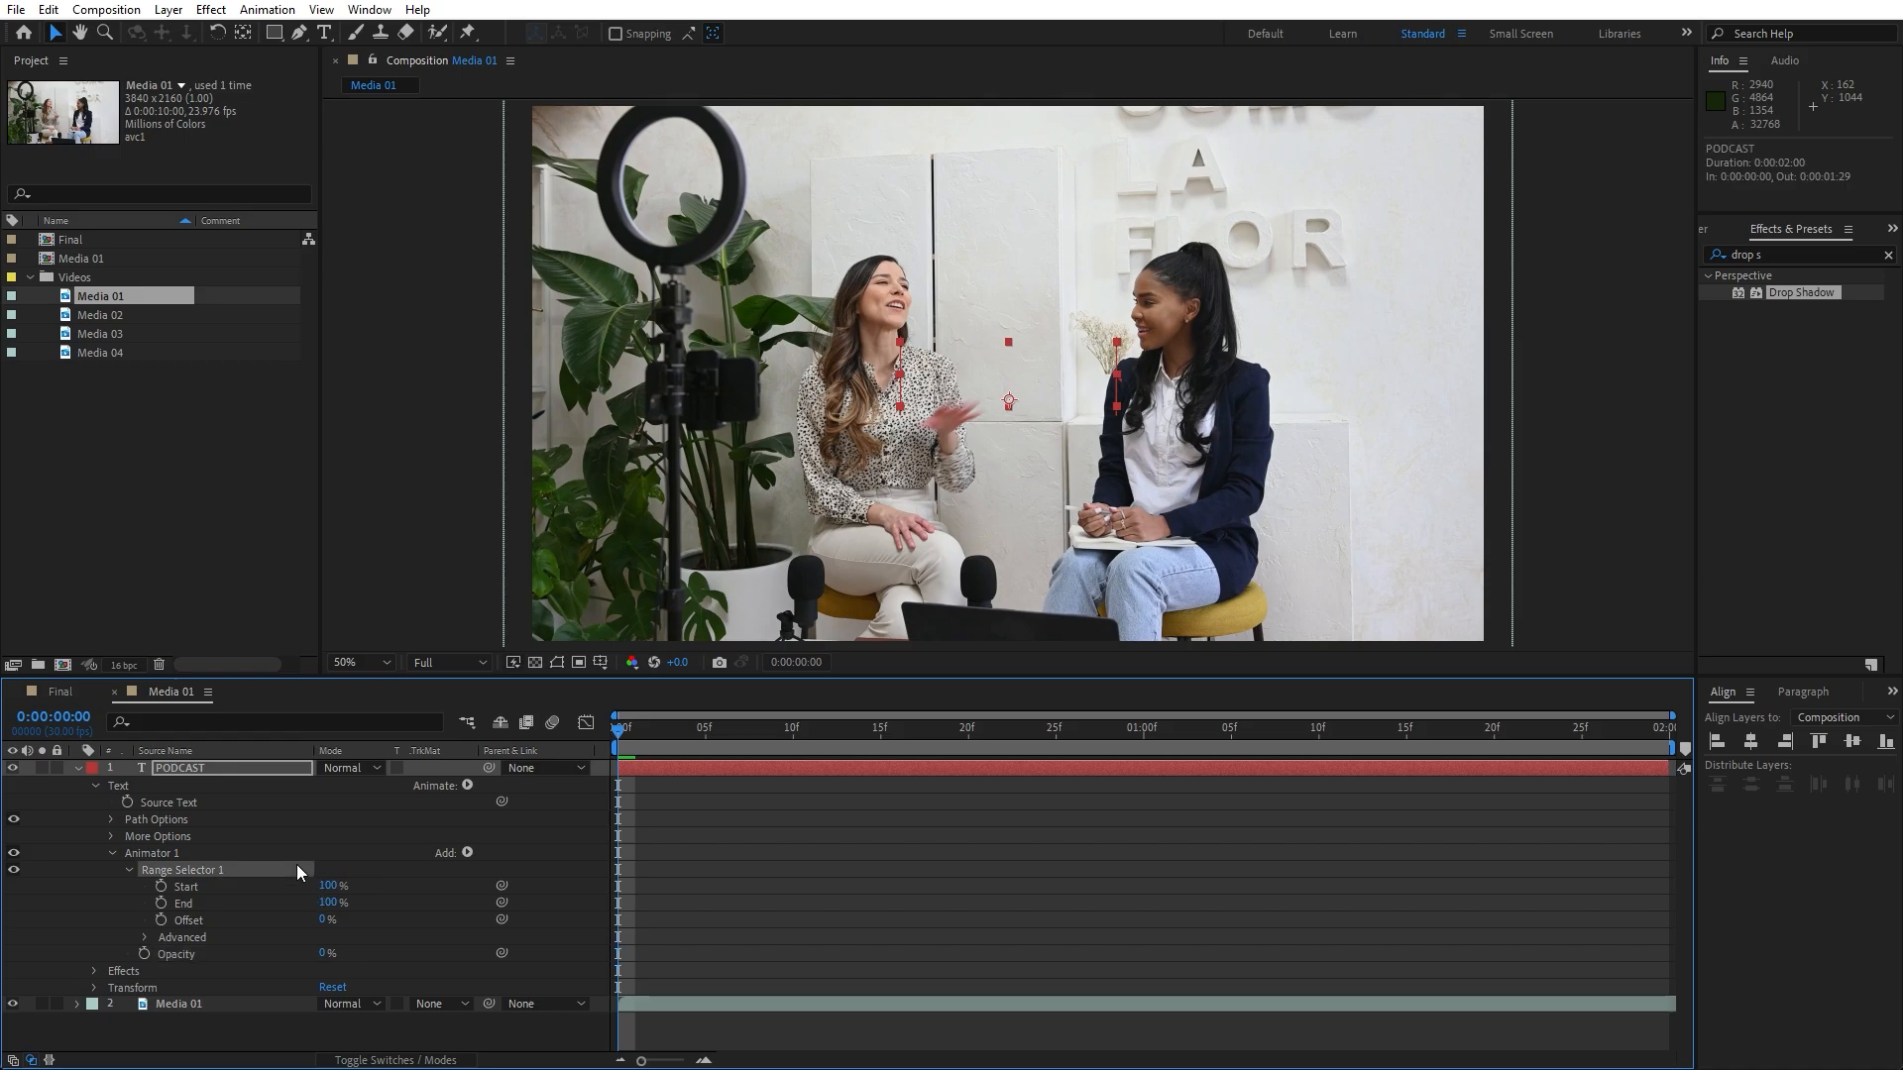
{"action": "left_click", "coordinate": [328, 903]}
{"action": "type", "text": "0"}
{"action": "left_click", "coordinate": [280, 920]}
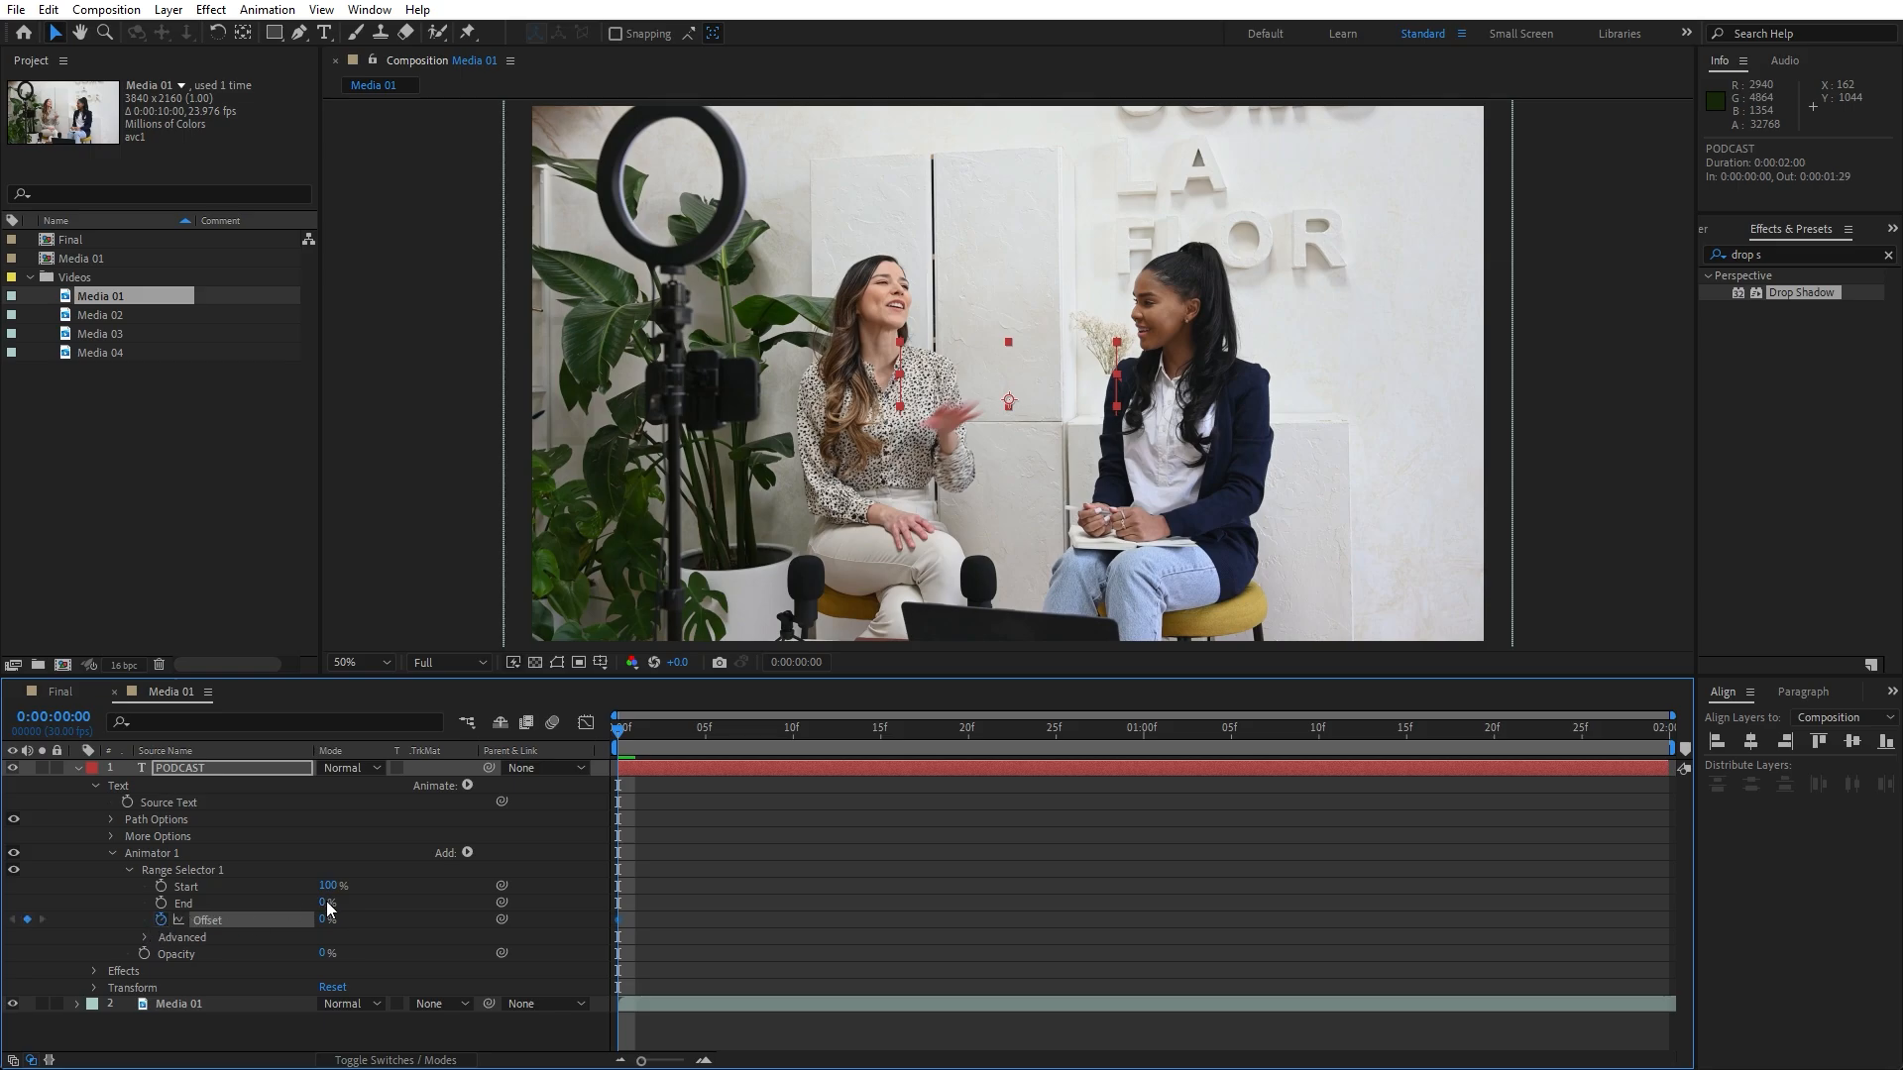
- Keyframe the range selector's offset from -100% at the first frame to 100% at 1 second, and preview the text animation
{"action": "left_click_drag", "start_coordinate": [320, 919], "coordinate": [156, 920]}
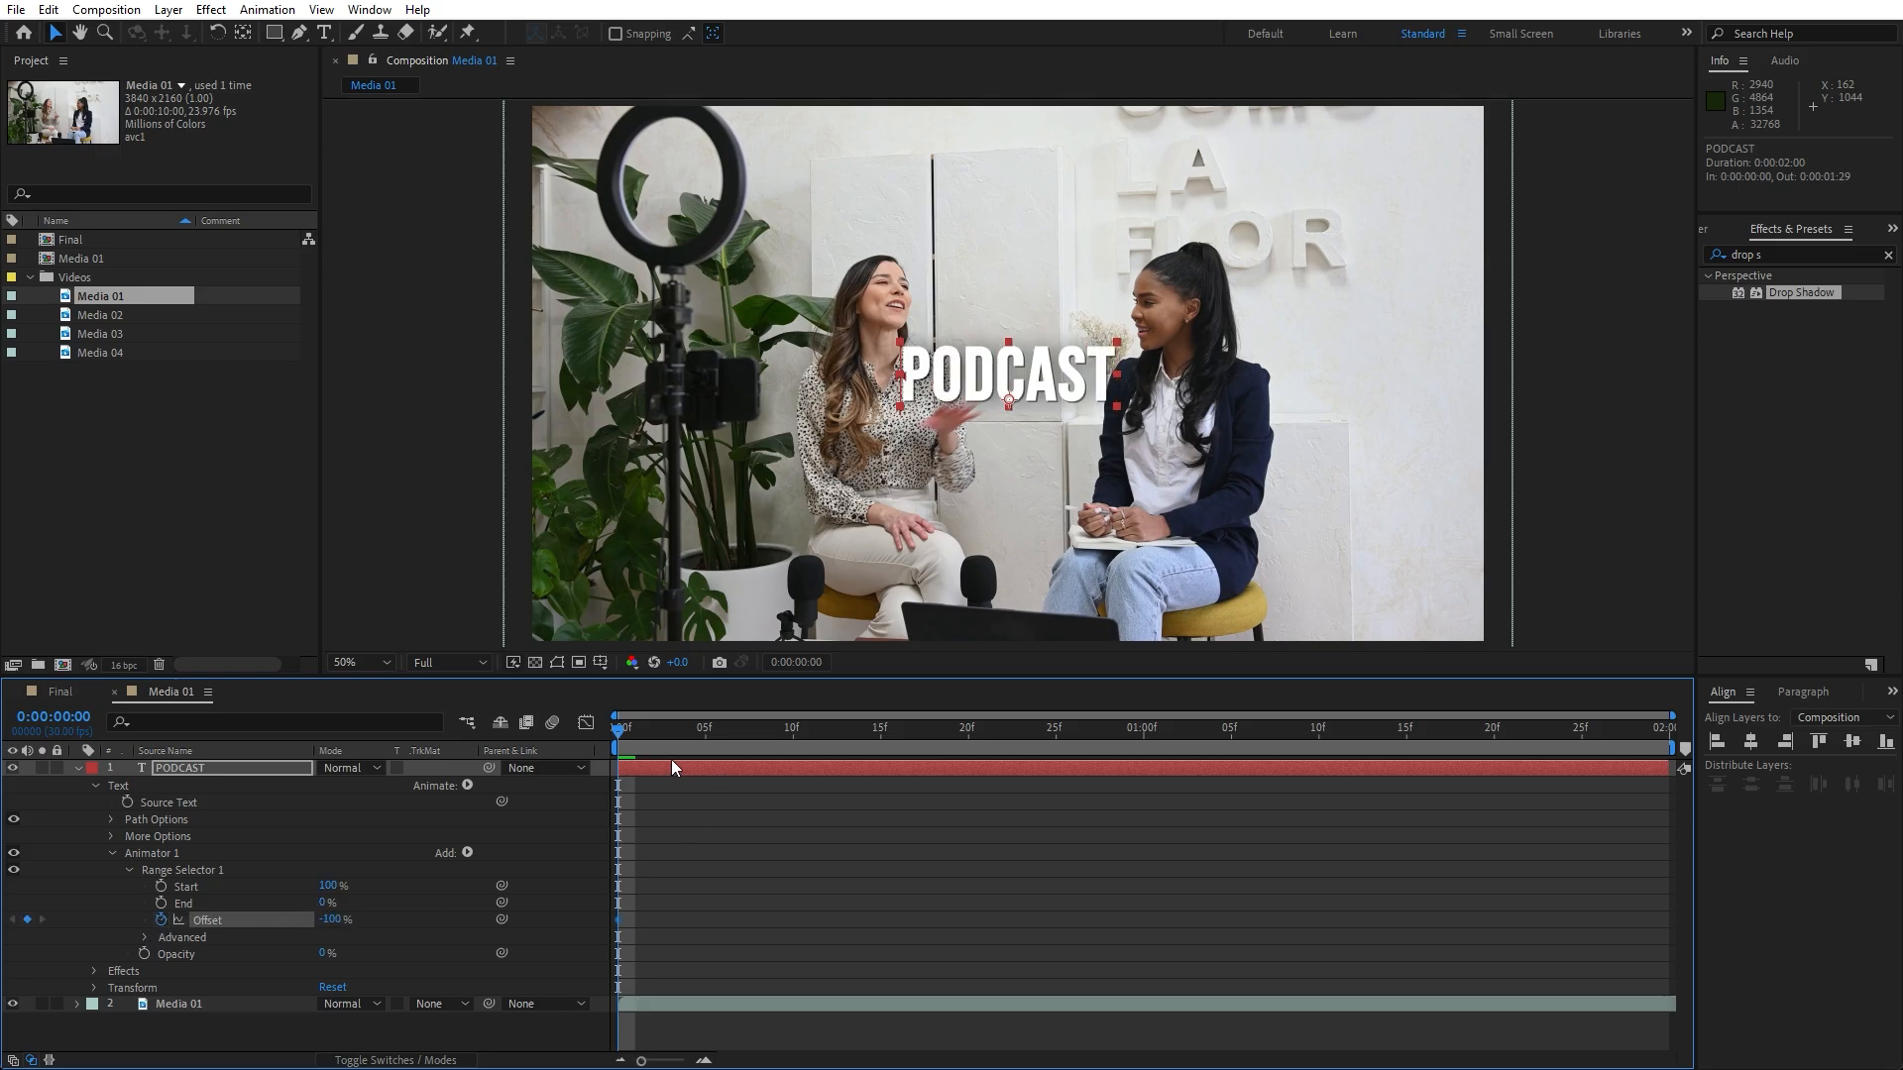
{"action": "left_click_drag", "start_coordinate": [625, 738], "coordinate": [1145, 734]}
{"action": "left_click", "coordinate": [332, 920]}
{"action": "type", "text": "100"}
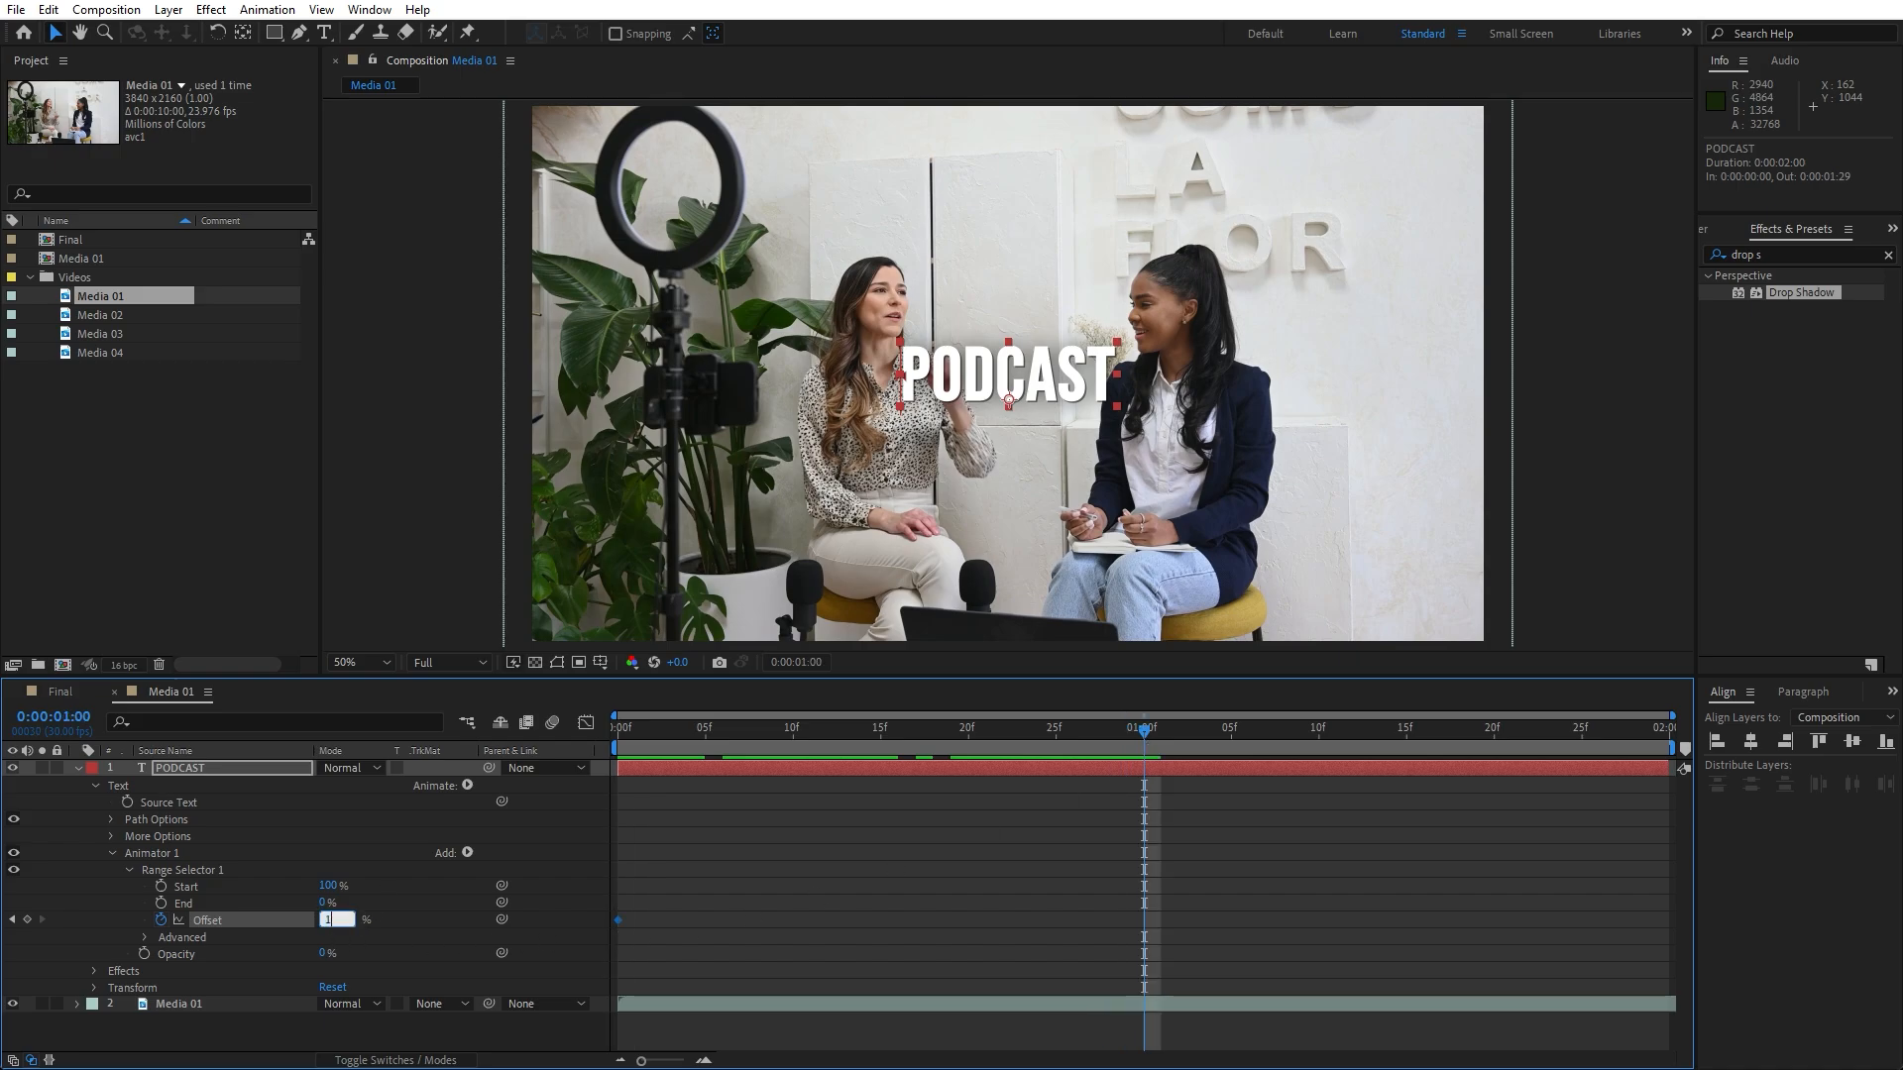
{"action": "left_click", "coordinate": [403, 897]}
{"action": "left_click", "coordinate": [723, 739]}
{"action": "key", "text": "space"}
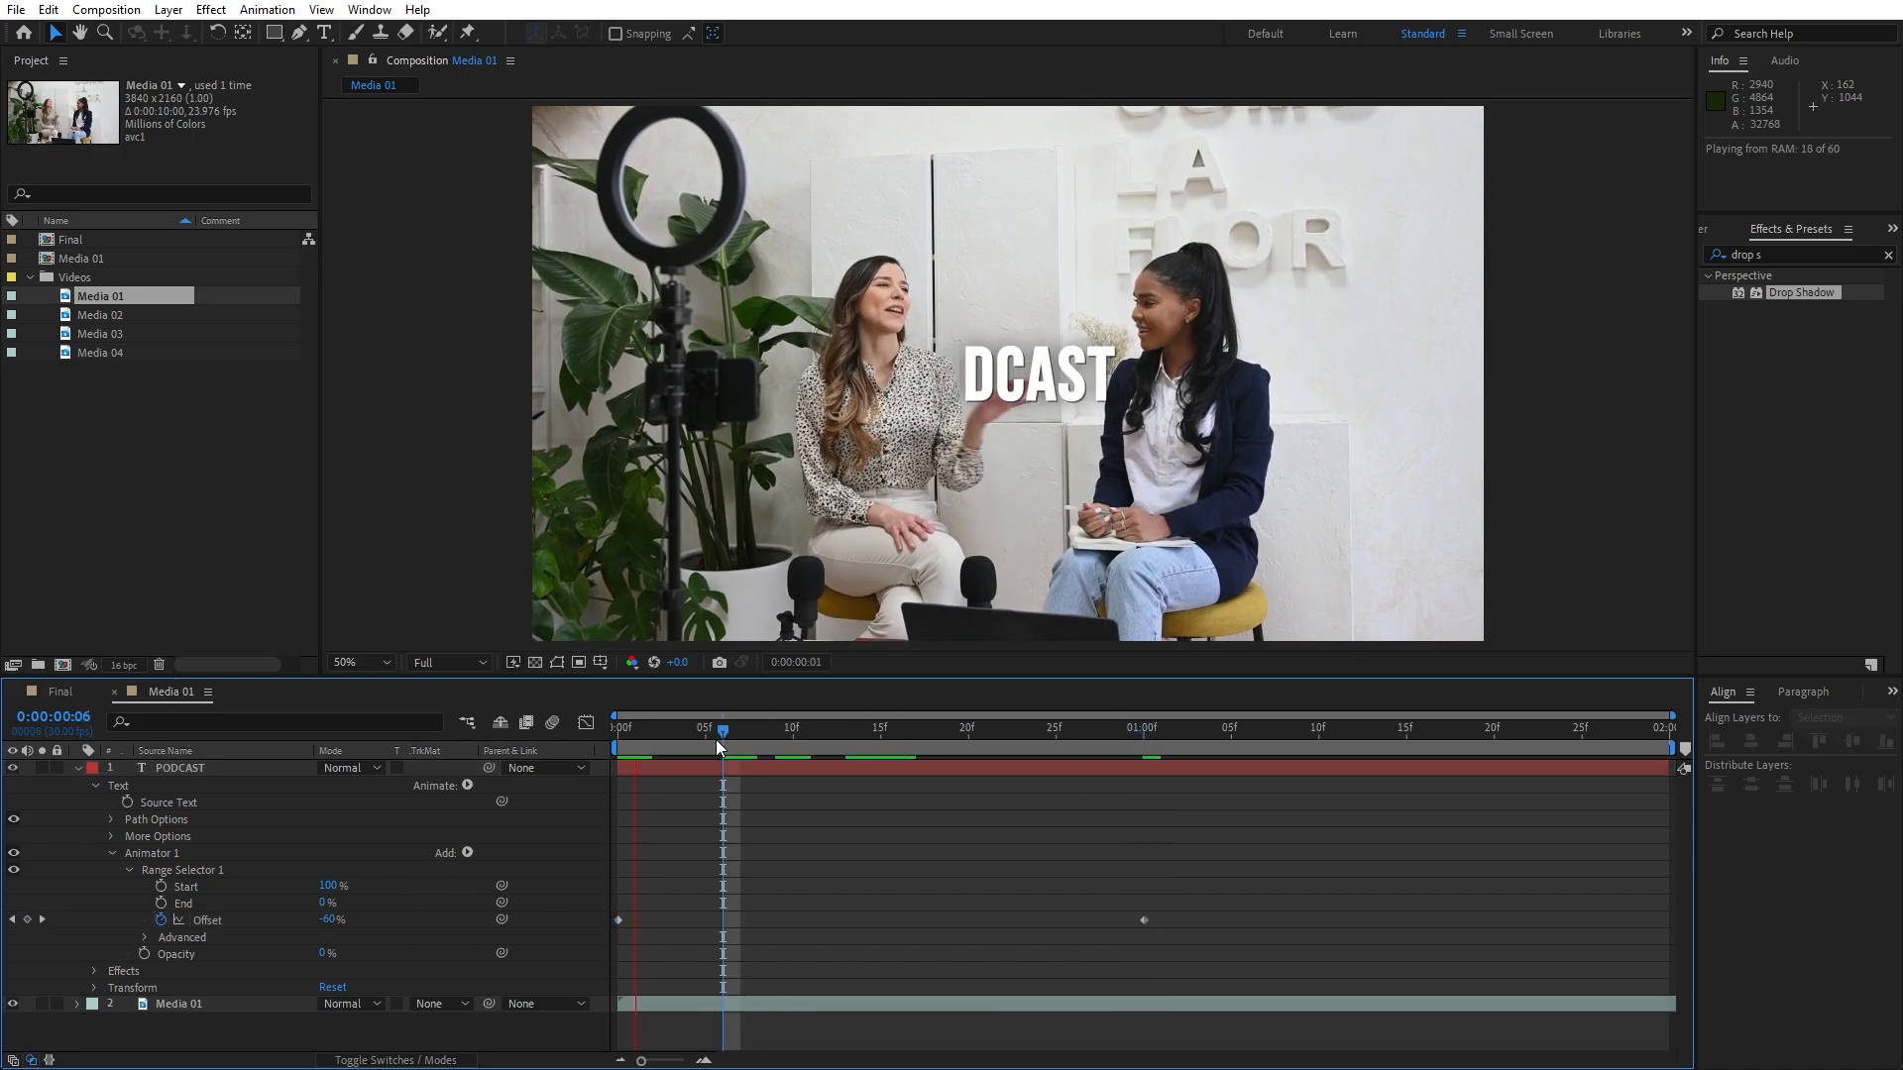
{"action": "left_click", "coordinate": [674, 740]}
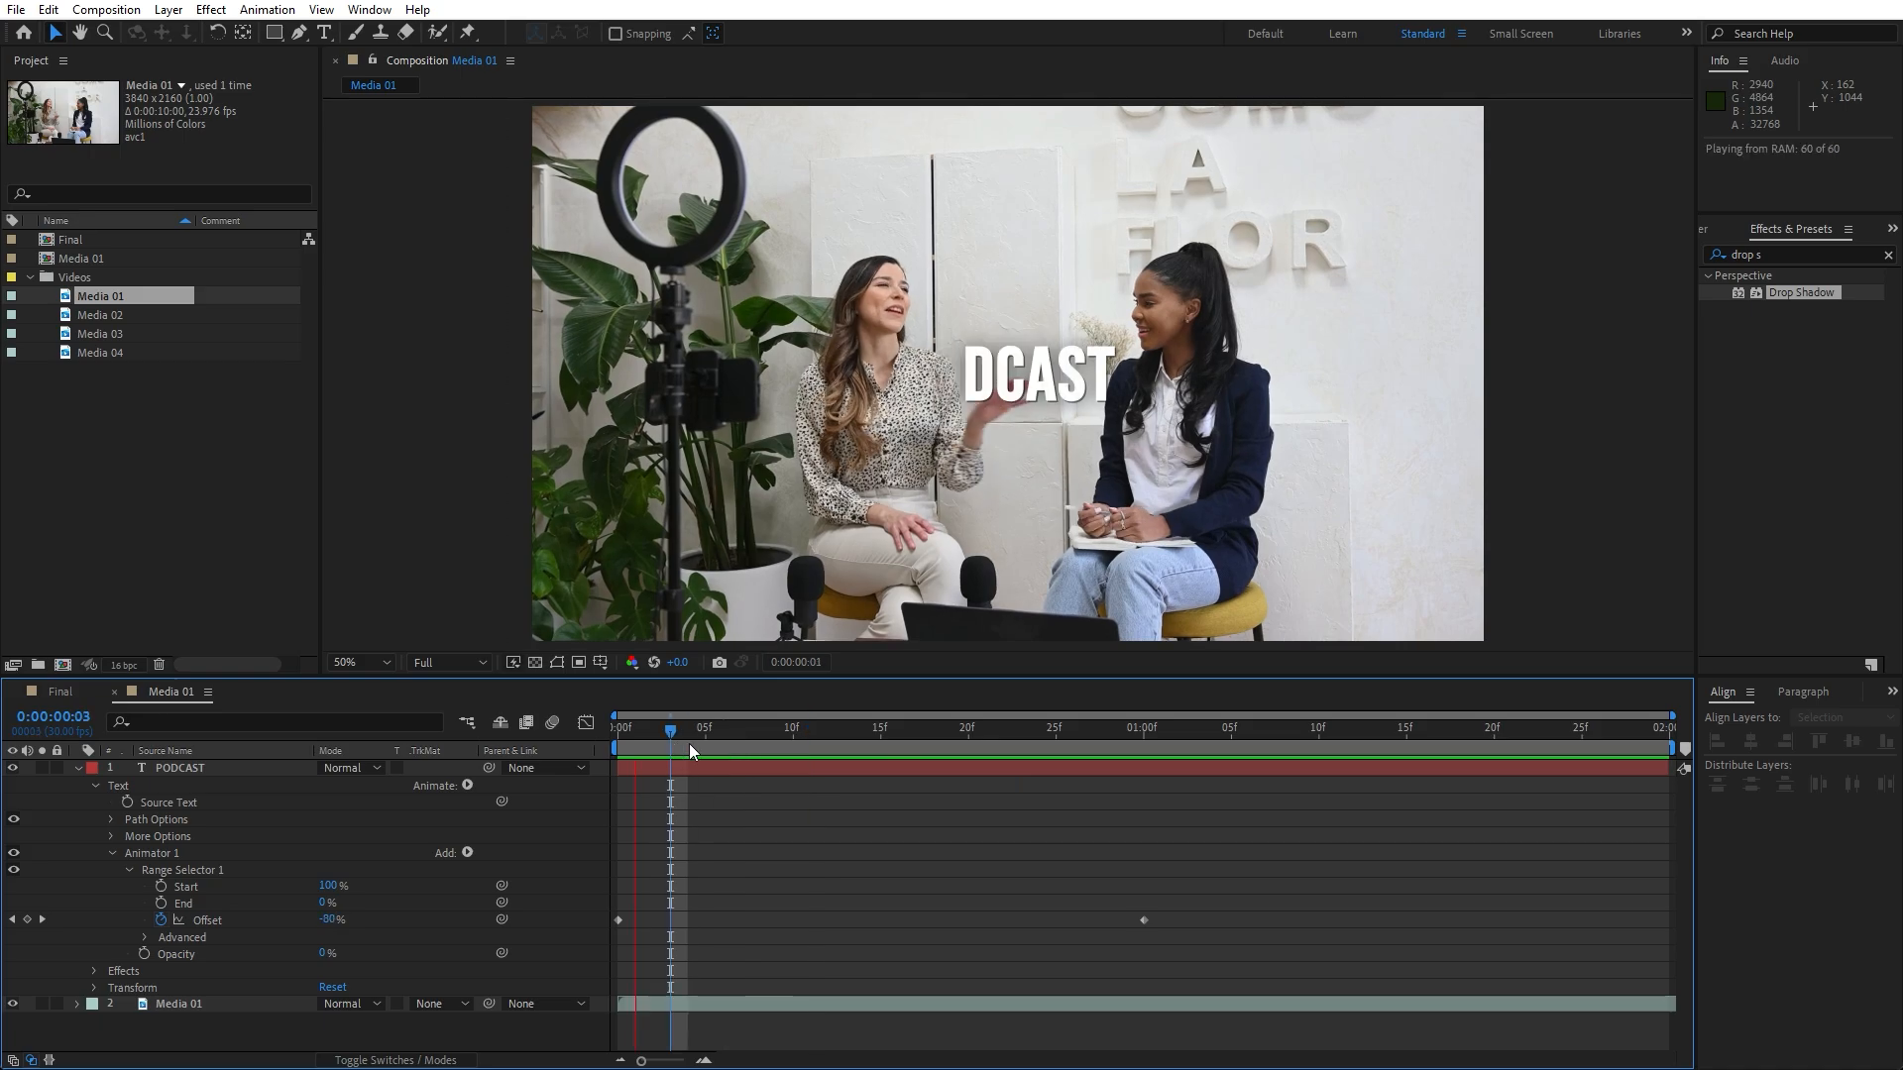
{"action": "left_click", "coordinate": [846, 748]}
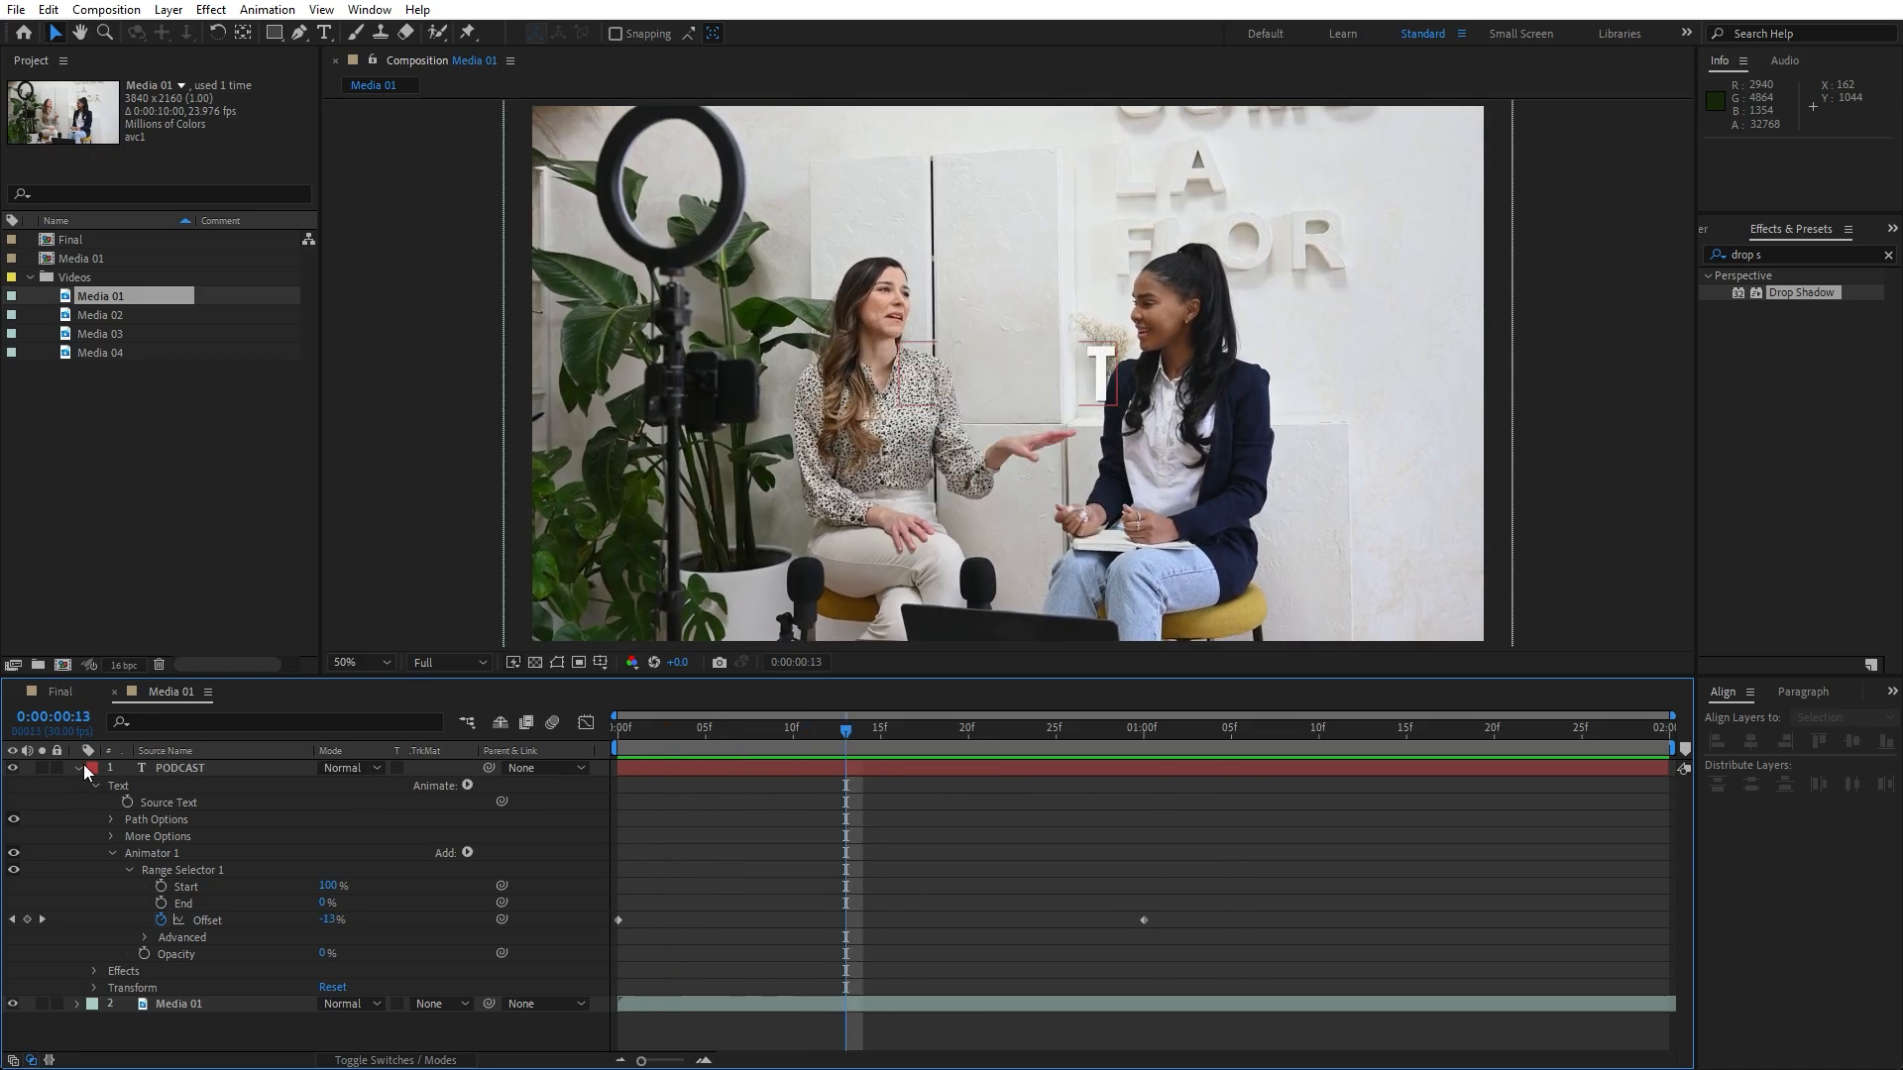
- Close the Media 01 composition's timeline and collapse the Videos folder in the project
{"action": "left_click", "coordinate": [81, 766]}
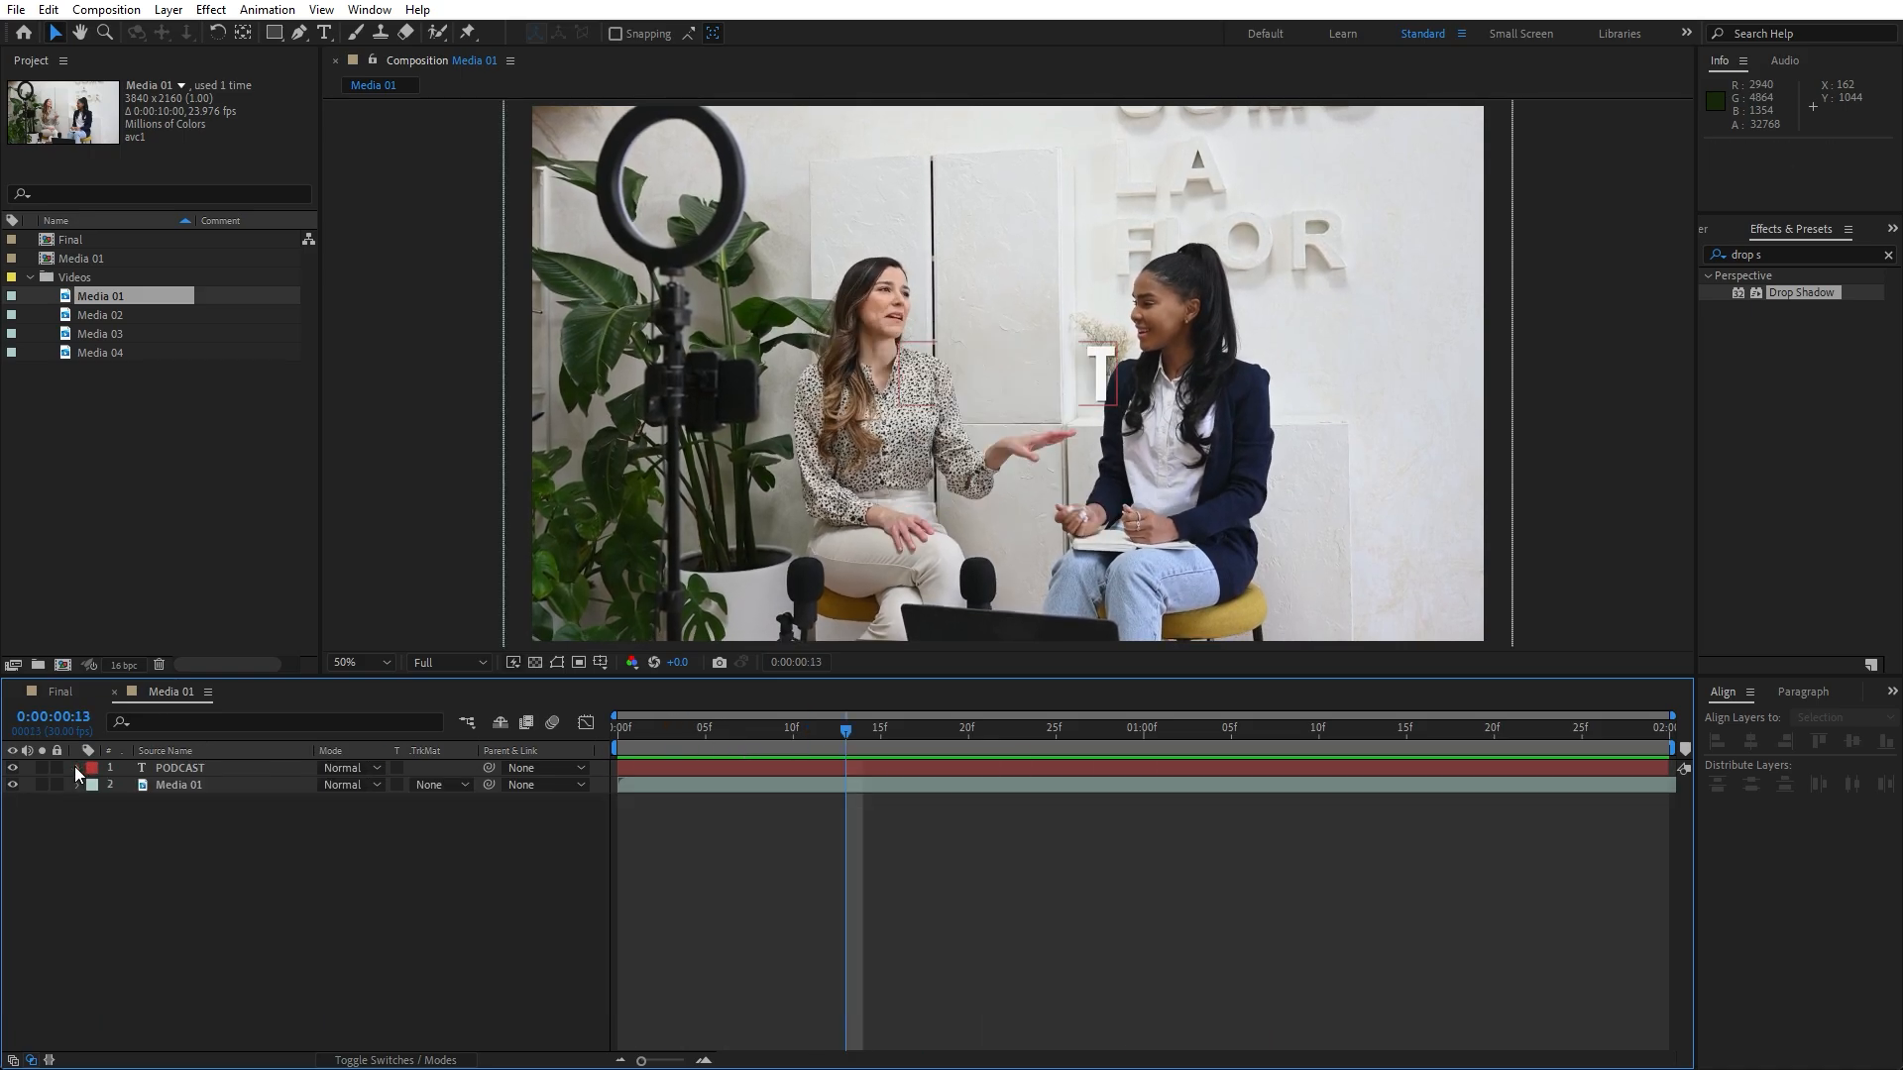
{"action": "left_click", "coordinate": [114, 693]}
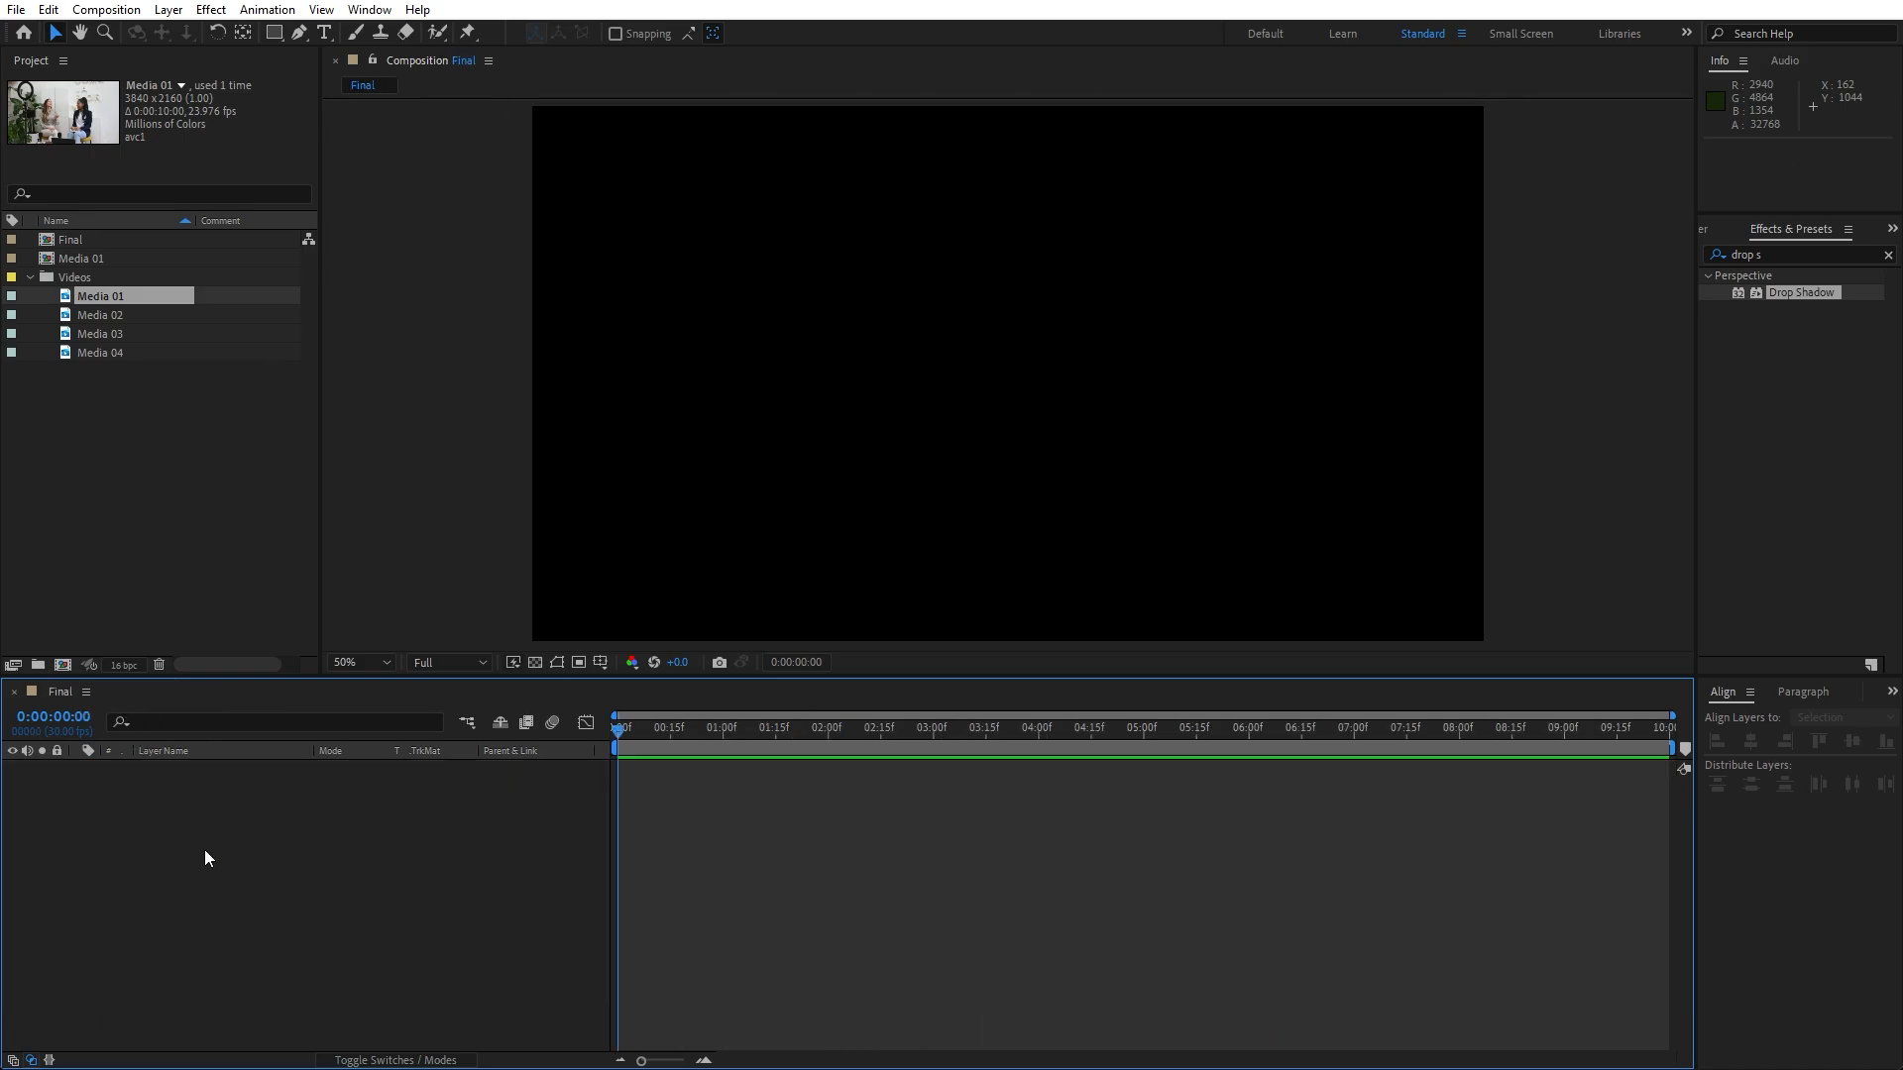
{"action": "left_click", "coordinate": [31, 277]}
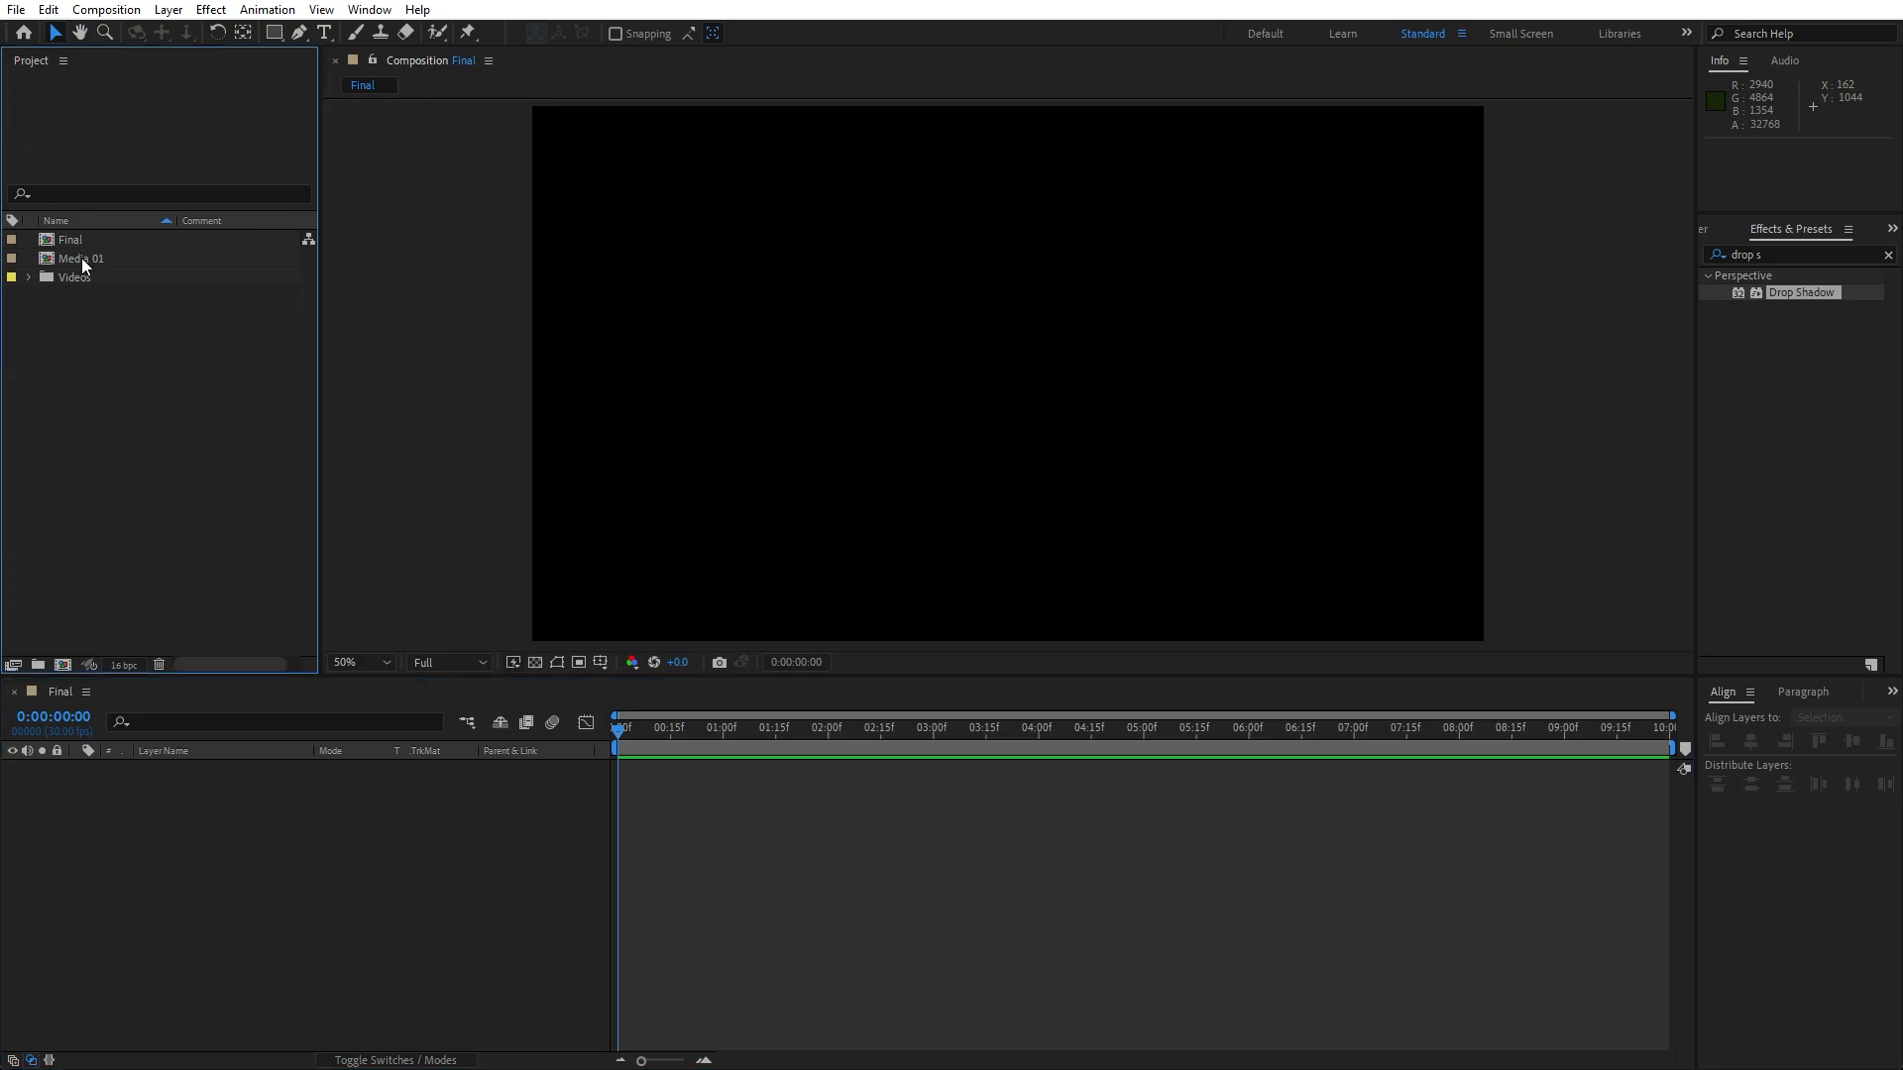
- Add Media 01 to the Final composition and pre-compose it as Part 01, moving all attributes into the new composition
{"action": "left_click_drag", "start_coordinate": [82, 257], "coordinate": [234, 883]}
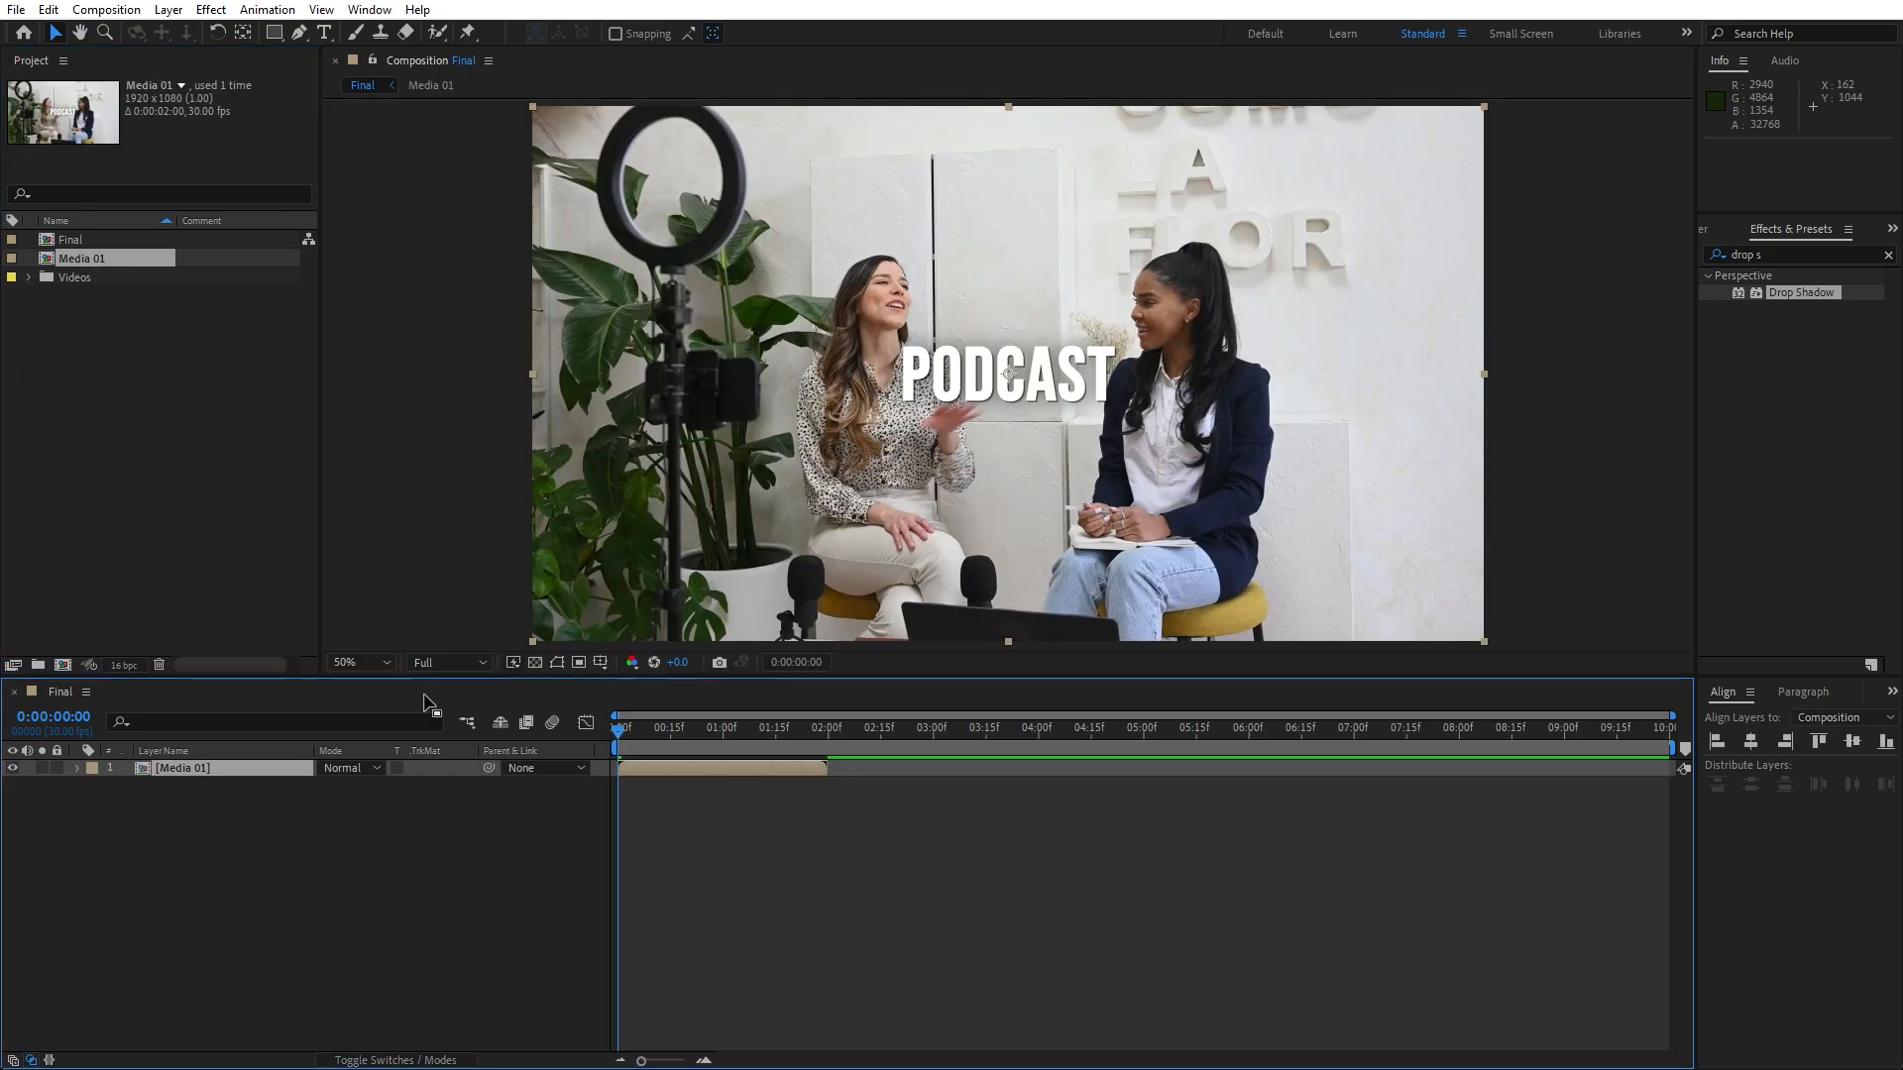
{"action": "right_click", "coordinate": [176, 766]}
{"action": "left_click", "coordinate": [274, 657]}
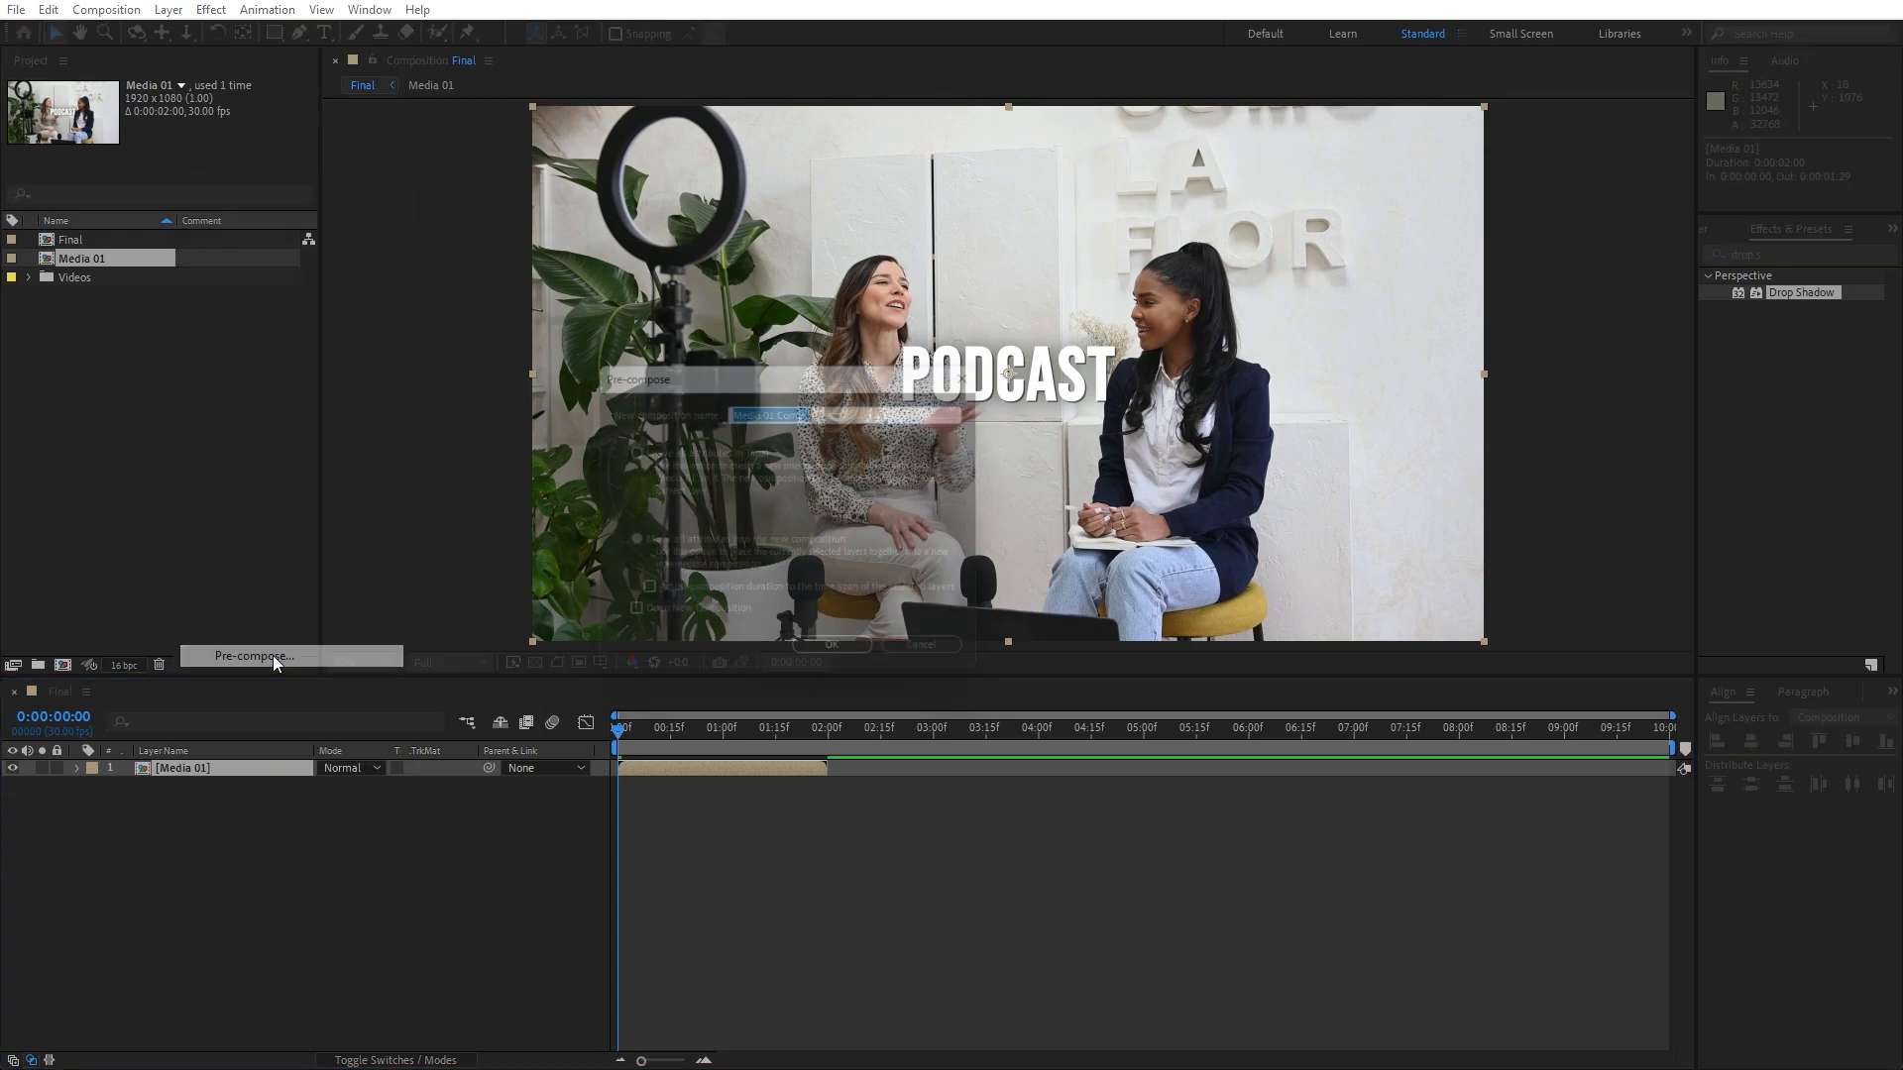
{"action": "type", "text": "Part 01"}
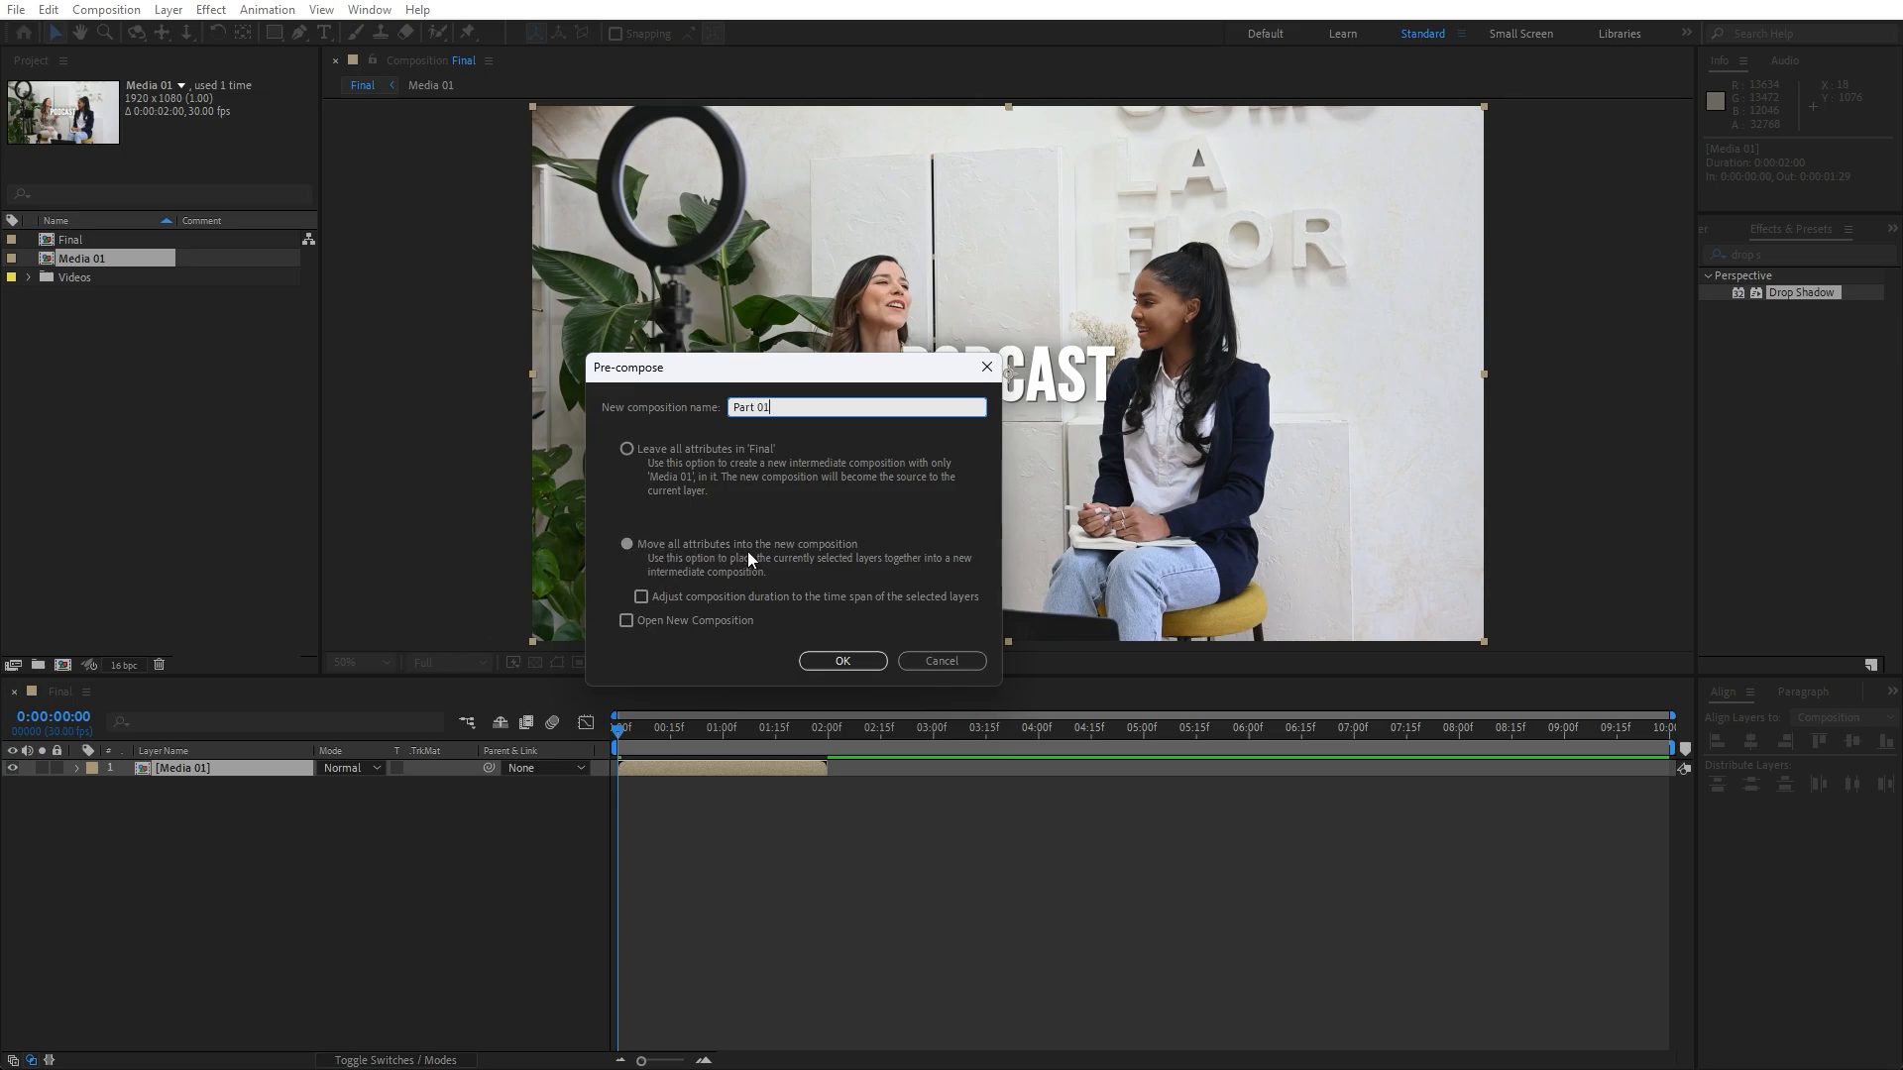
{"action": "left_click", "coordinate": [844, 662]}
{"action": "left_click", "coordinate": [243, 916]}
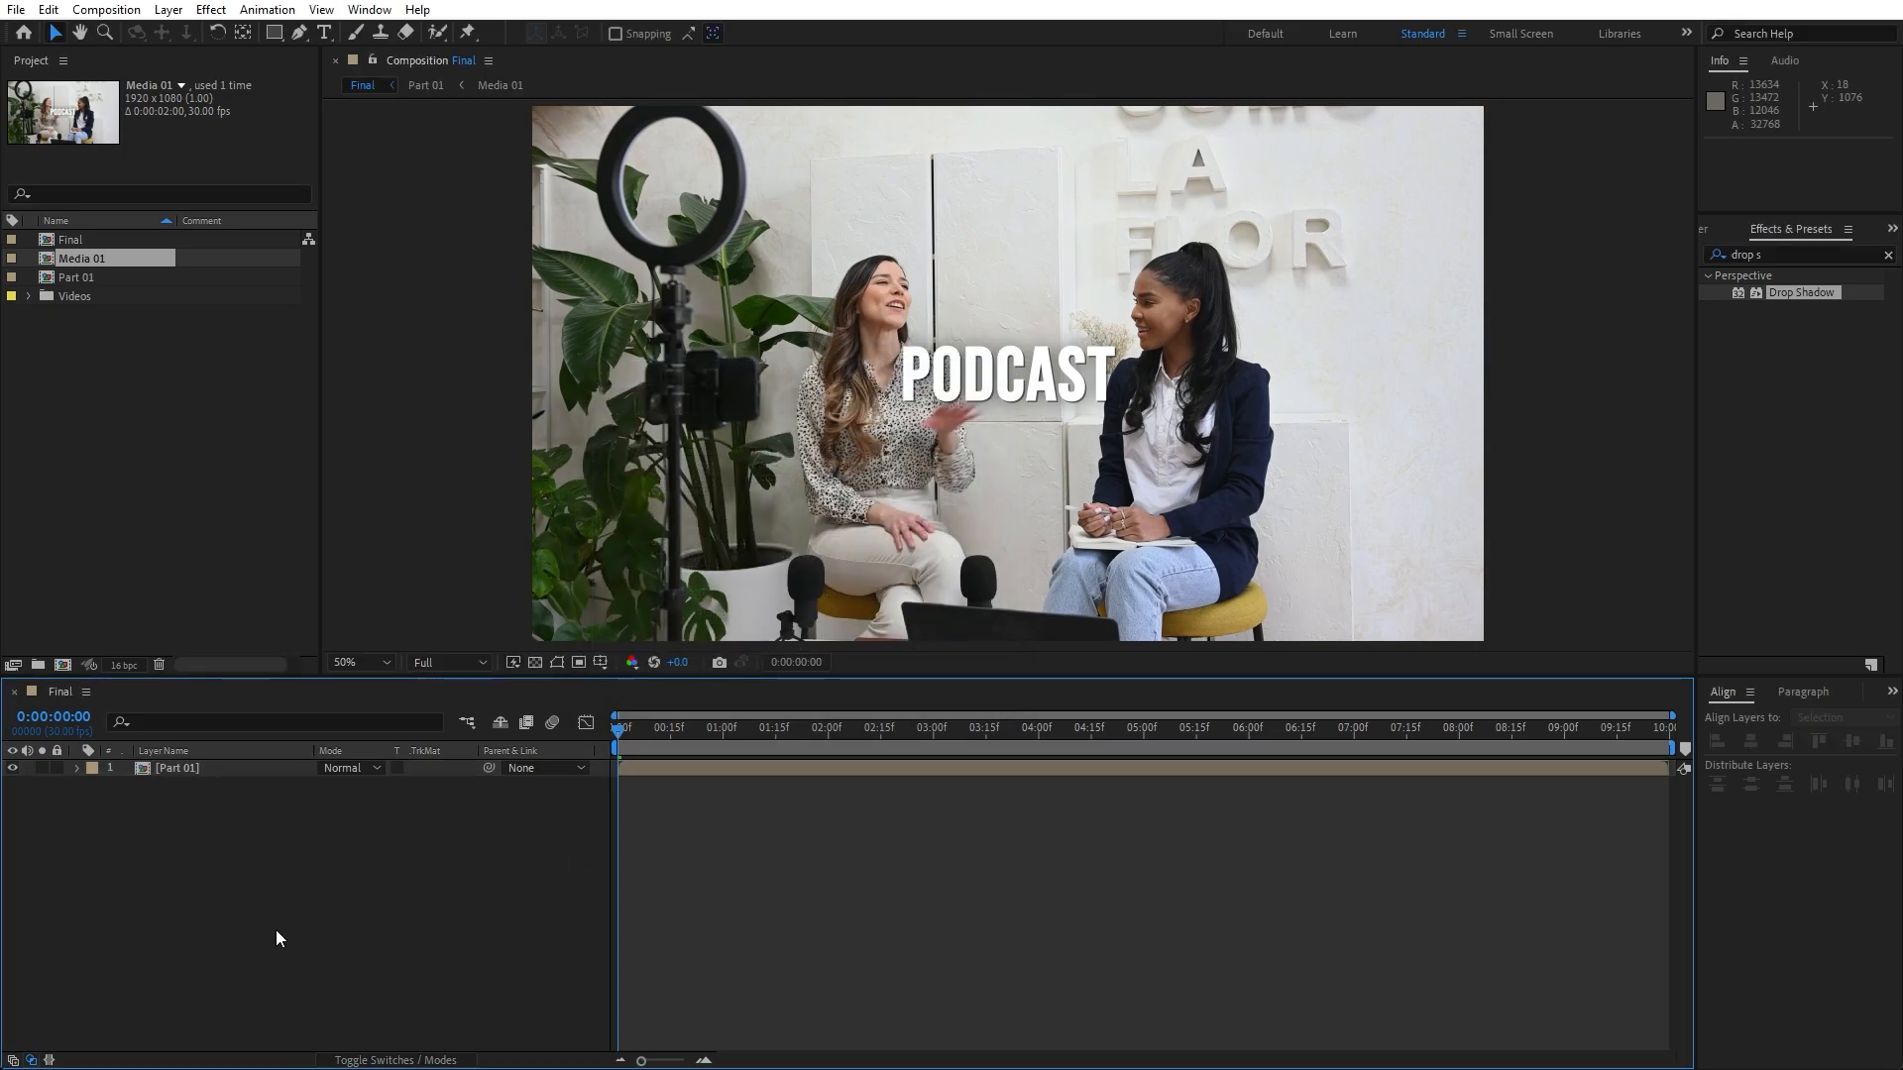
- Create a white 1920 x 1080 solid named TR above the Part 01 layer
{"action": "right_click", "coordinate": [220, 904]}
{"action": "mouse_move", "coordinate": [318, 652]}
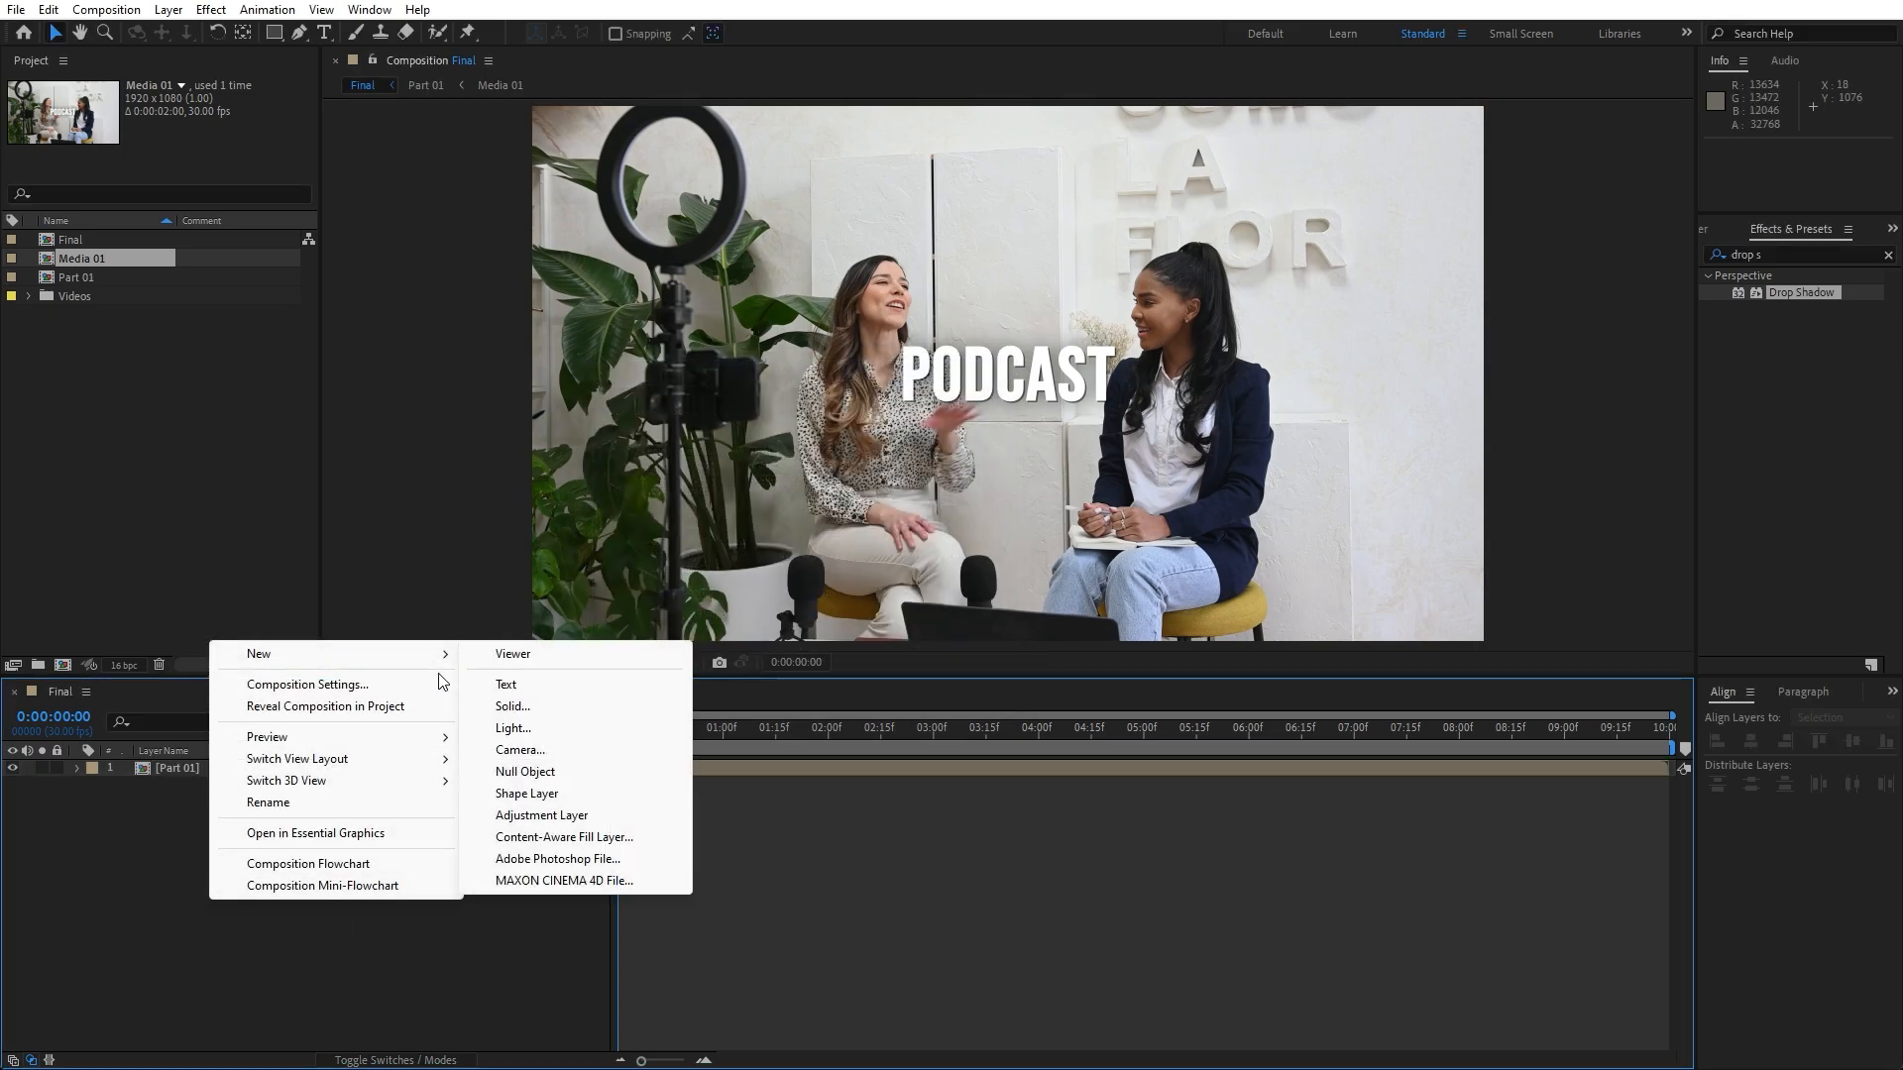
{"action": "left_click", "coordinate": [536, 706]}
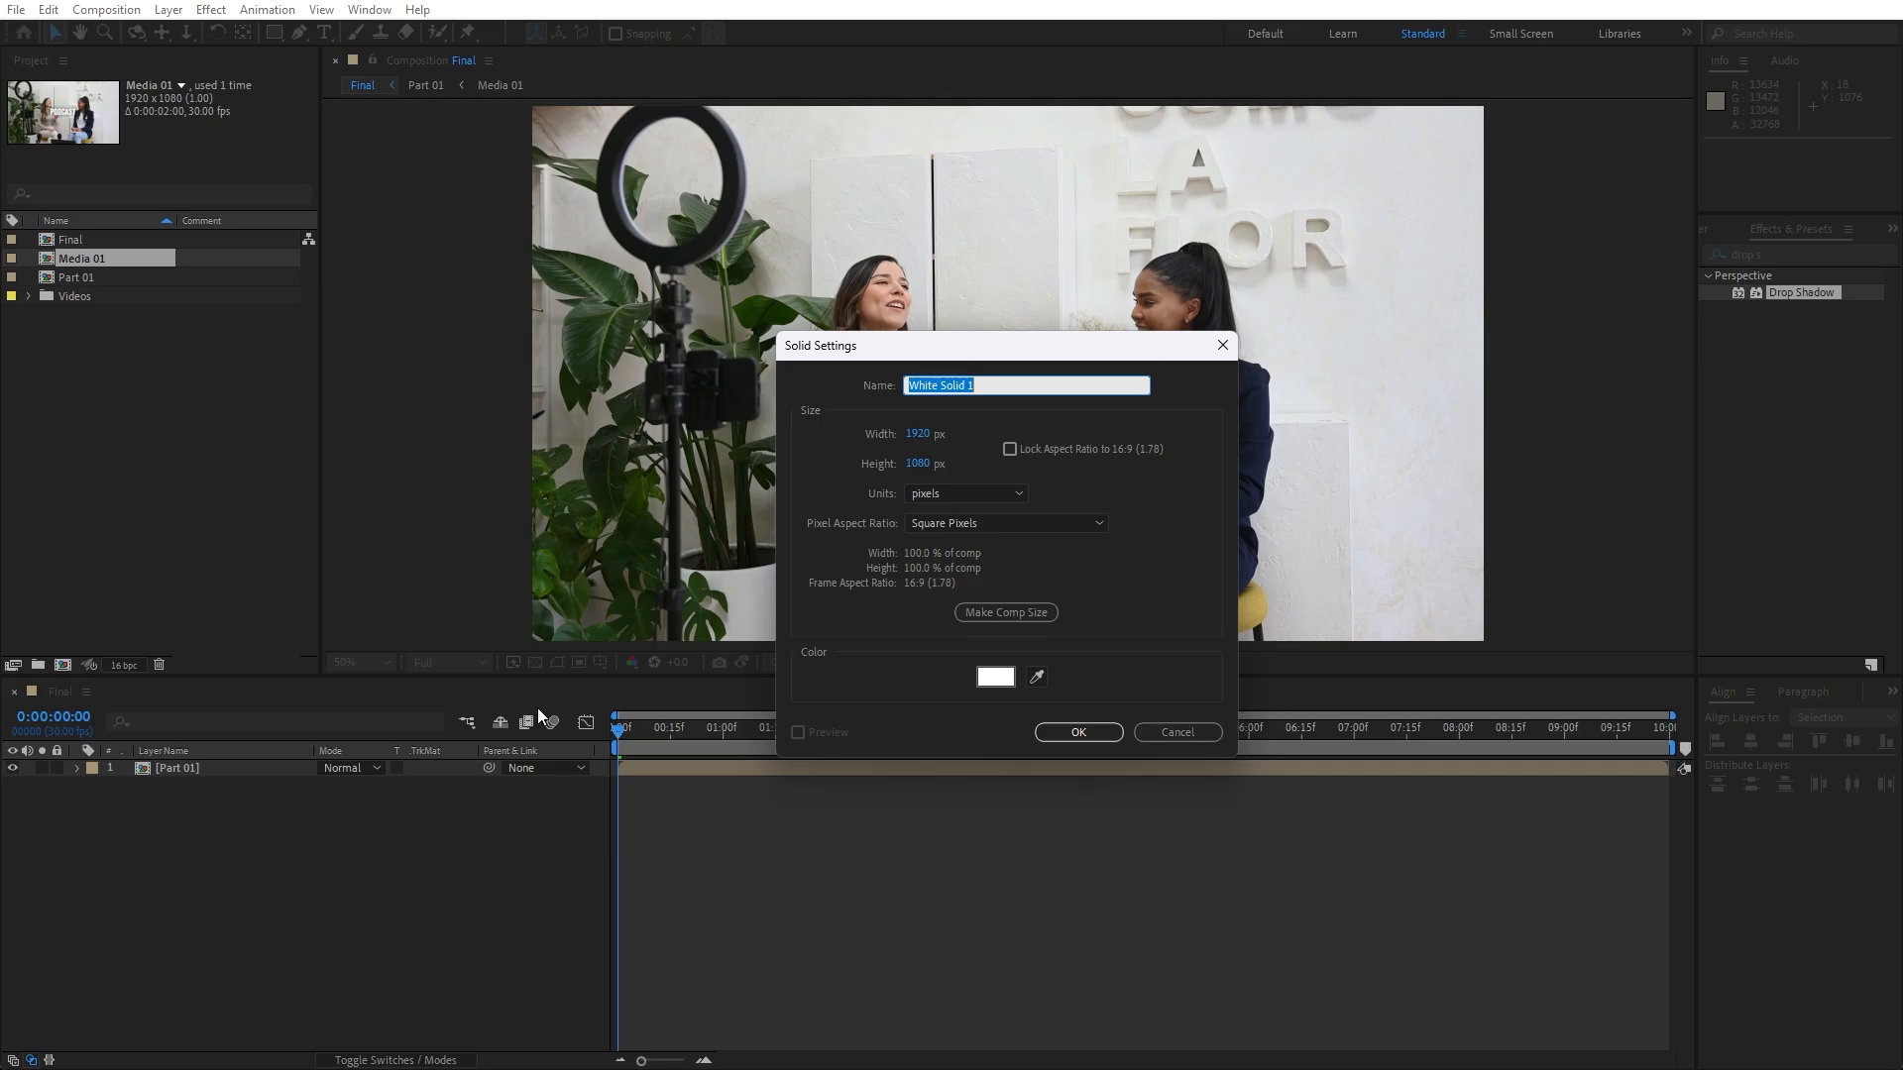
{"action": "type", "text": "TR"}
{"action": "left_click", "coordinate": [1086, 739]}
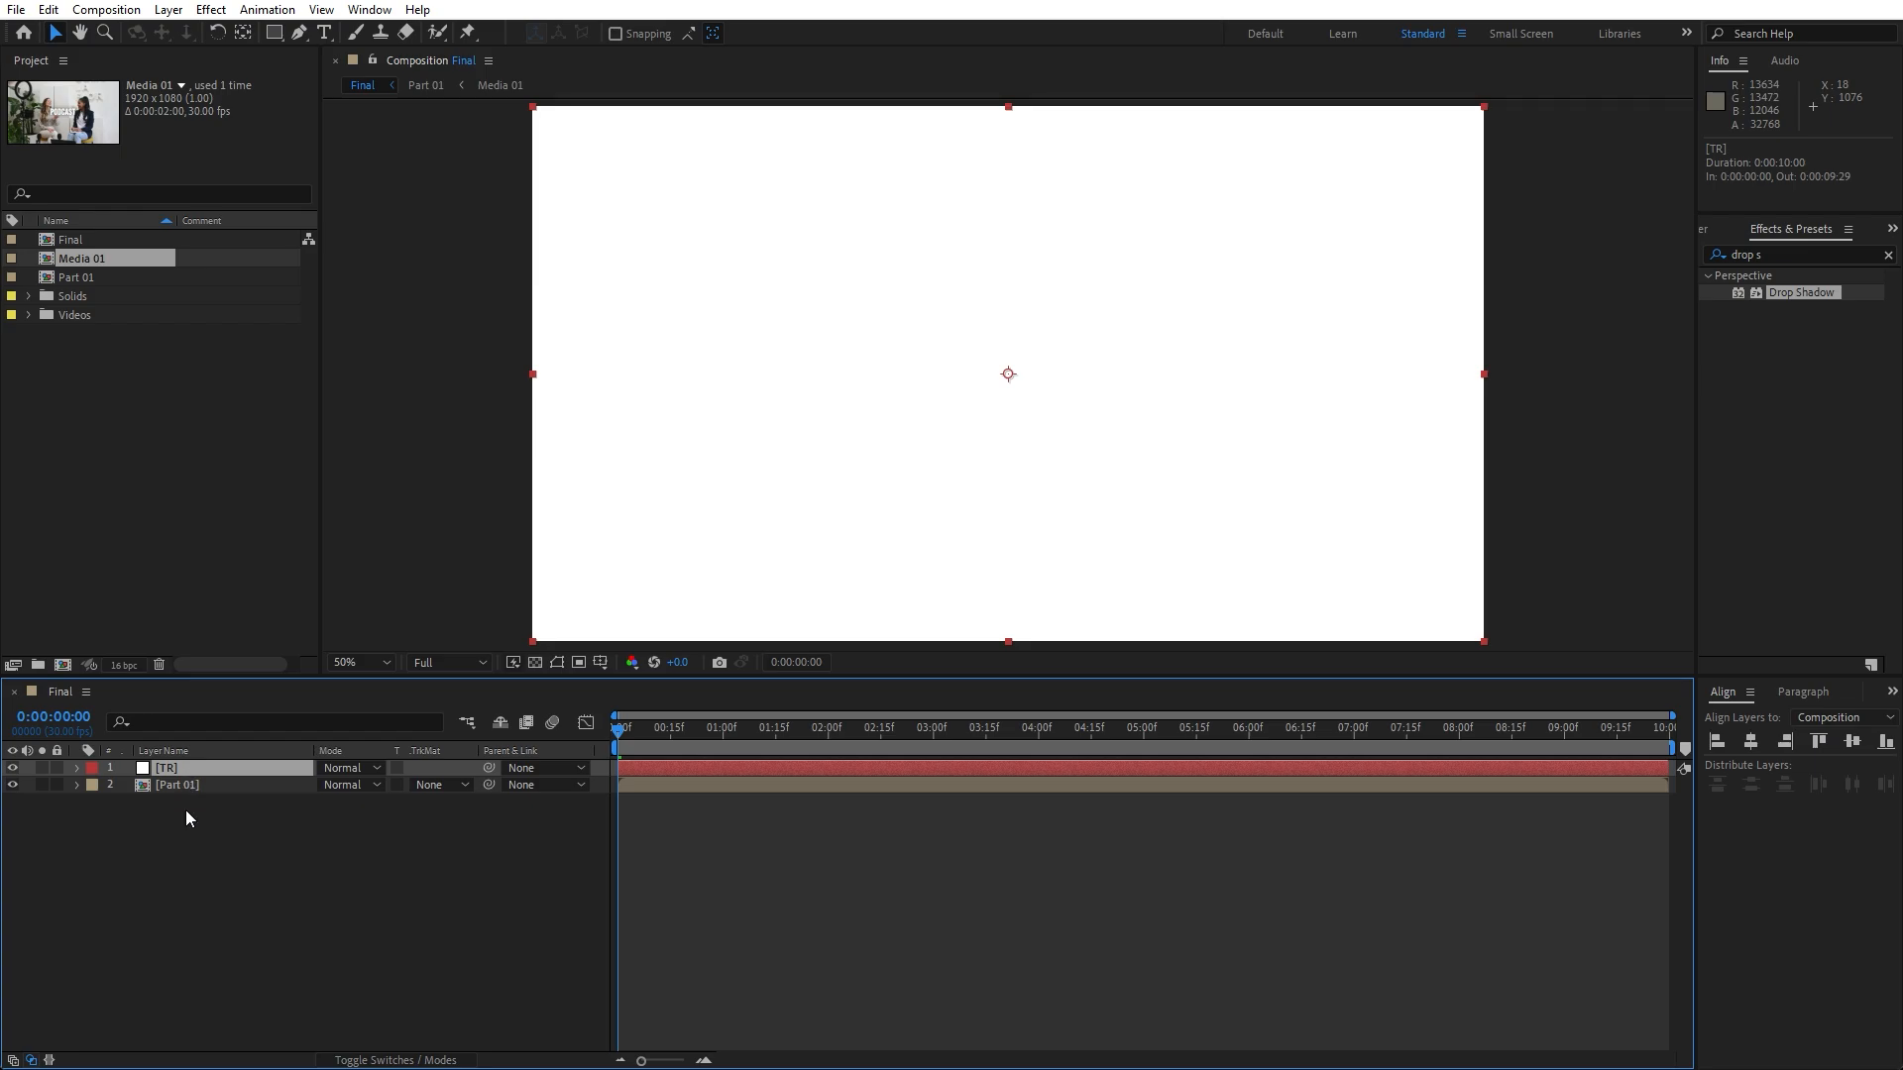
- Keyframe the TR solid's scale at the first frame with unlinked proportions, horizontal 0% and vertical 100%
{"action": "key", "text": "s"}
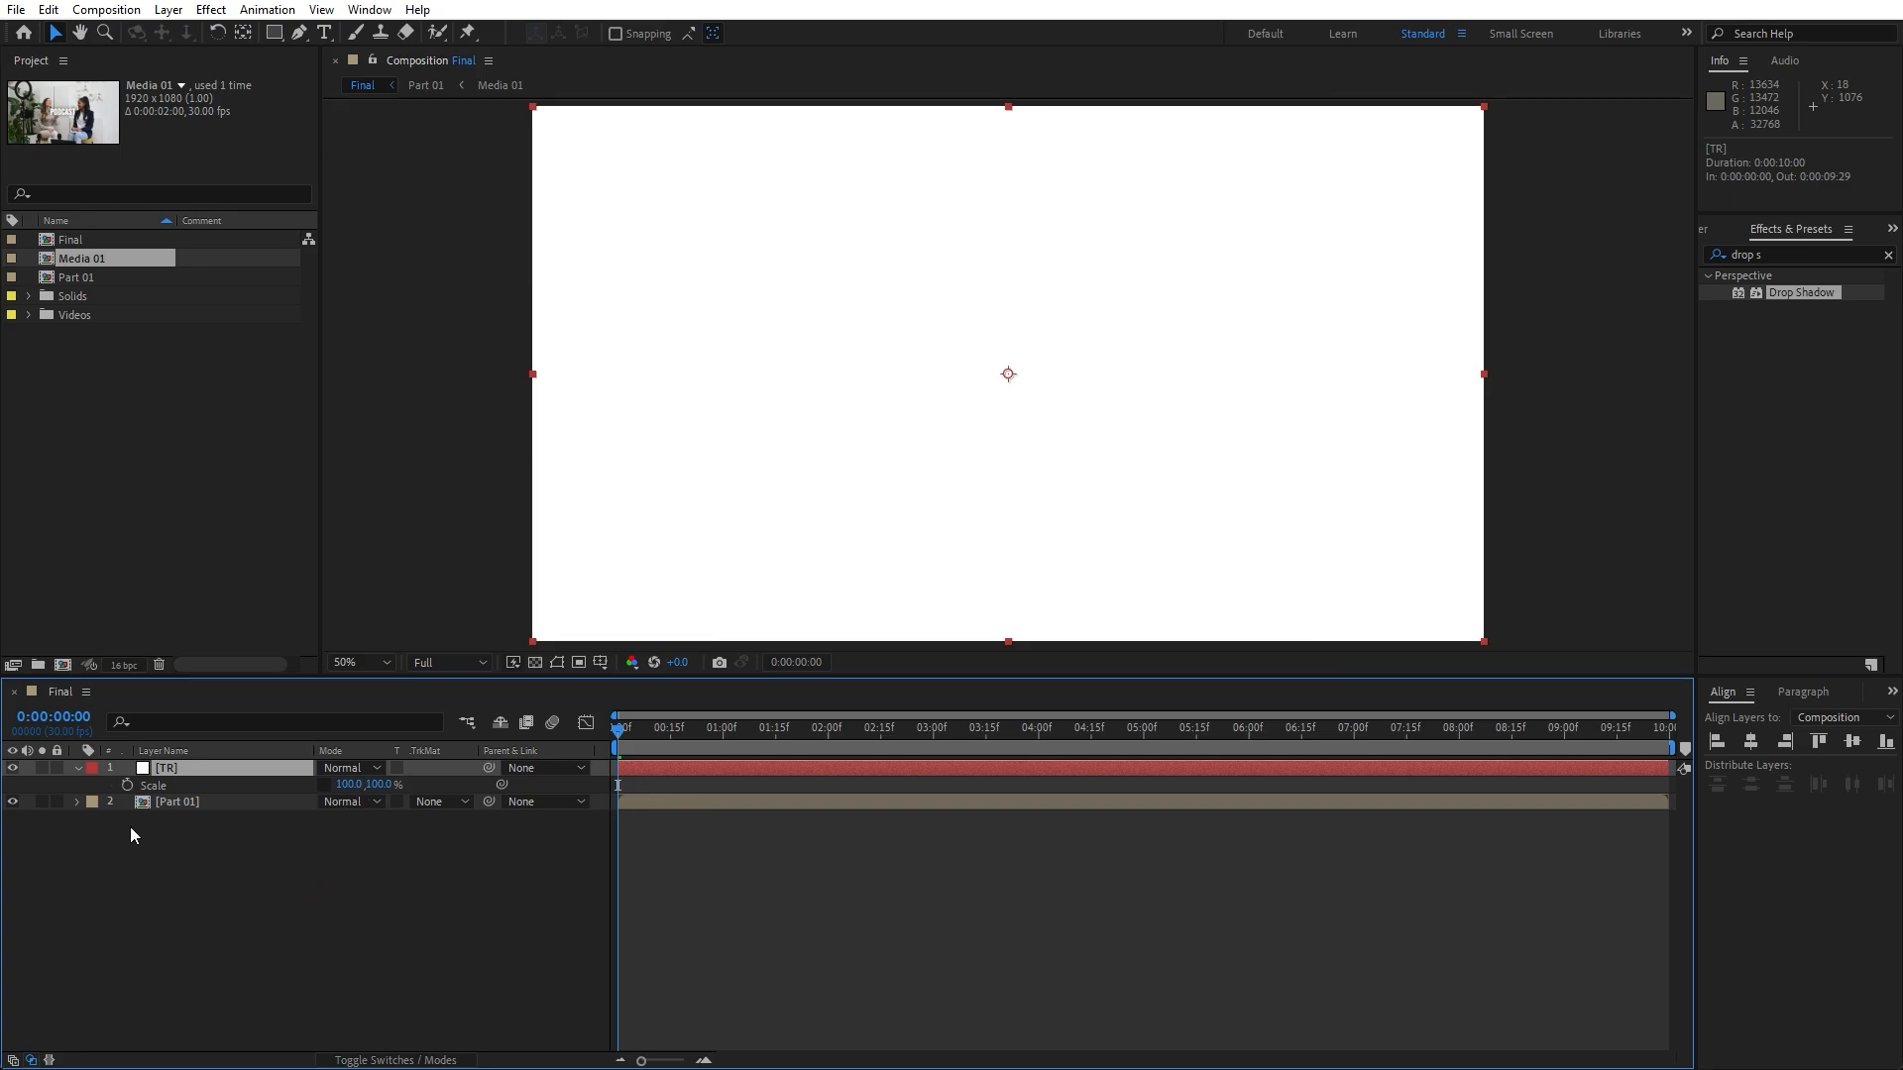
{"action": "left_click", "coordinate": [127, 786]}
{"action": "left_click", "coordinate": [349, 784]}
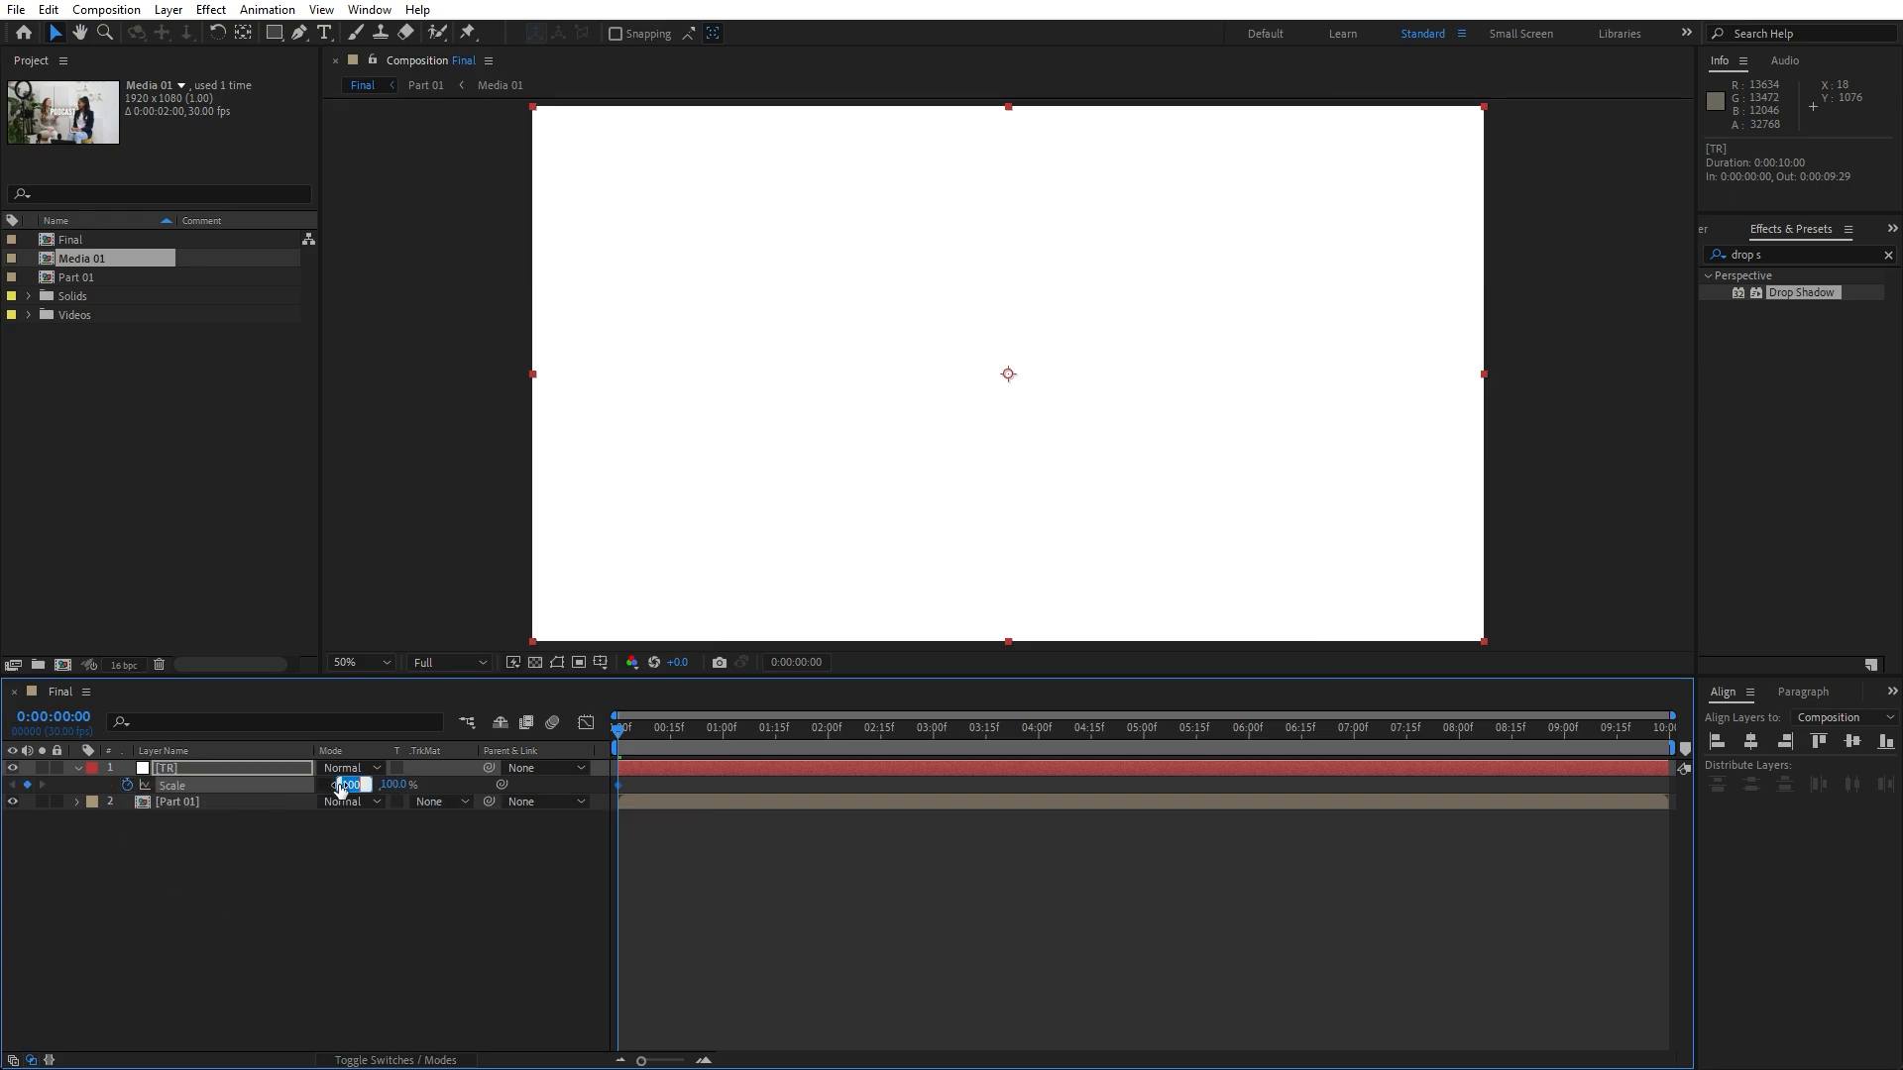
{"action": "type", "text": "0"}
{"action": "key", "text": "Return"}
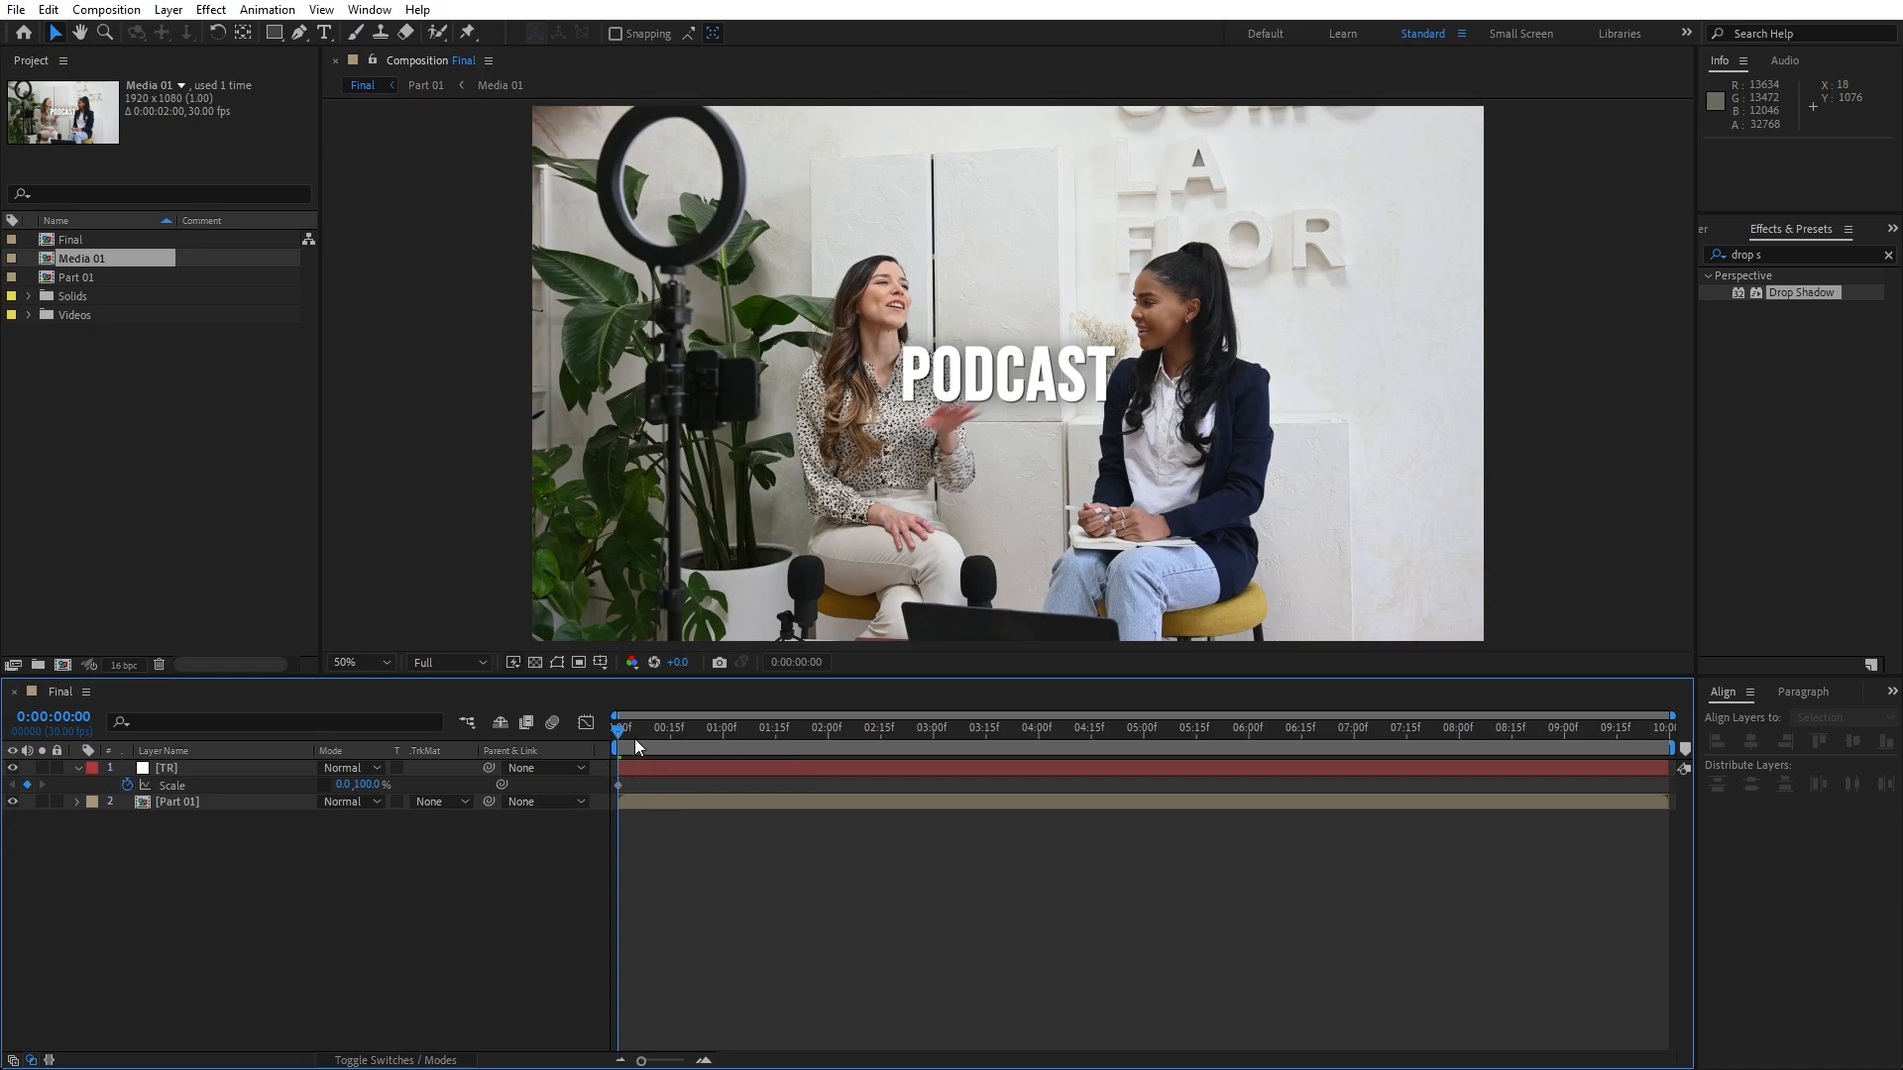
- Set the TR solid's horizontal scale to 100% at frame 20
{"action": "left_click_drag", "start_coordinate": [636, 745], "coordinate": [702, 745]}
{"action": "left_click_drag", "start_coordinate": [659, 1061], "coordinate": [677, 1061]}
{"action": "left_click_drag", "start_coordinate": [1026, 740], "coordinate": [966, 737]}
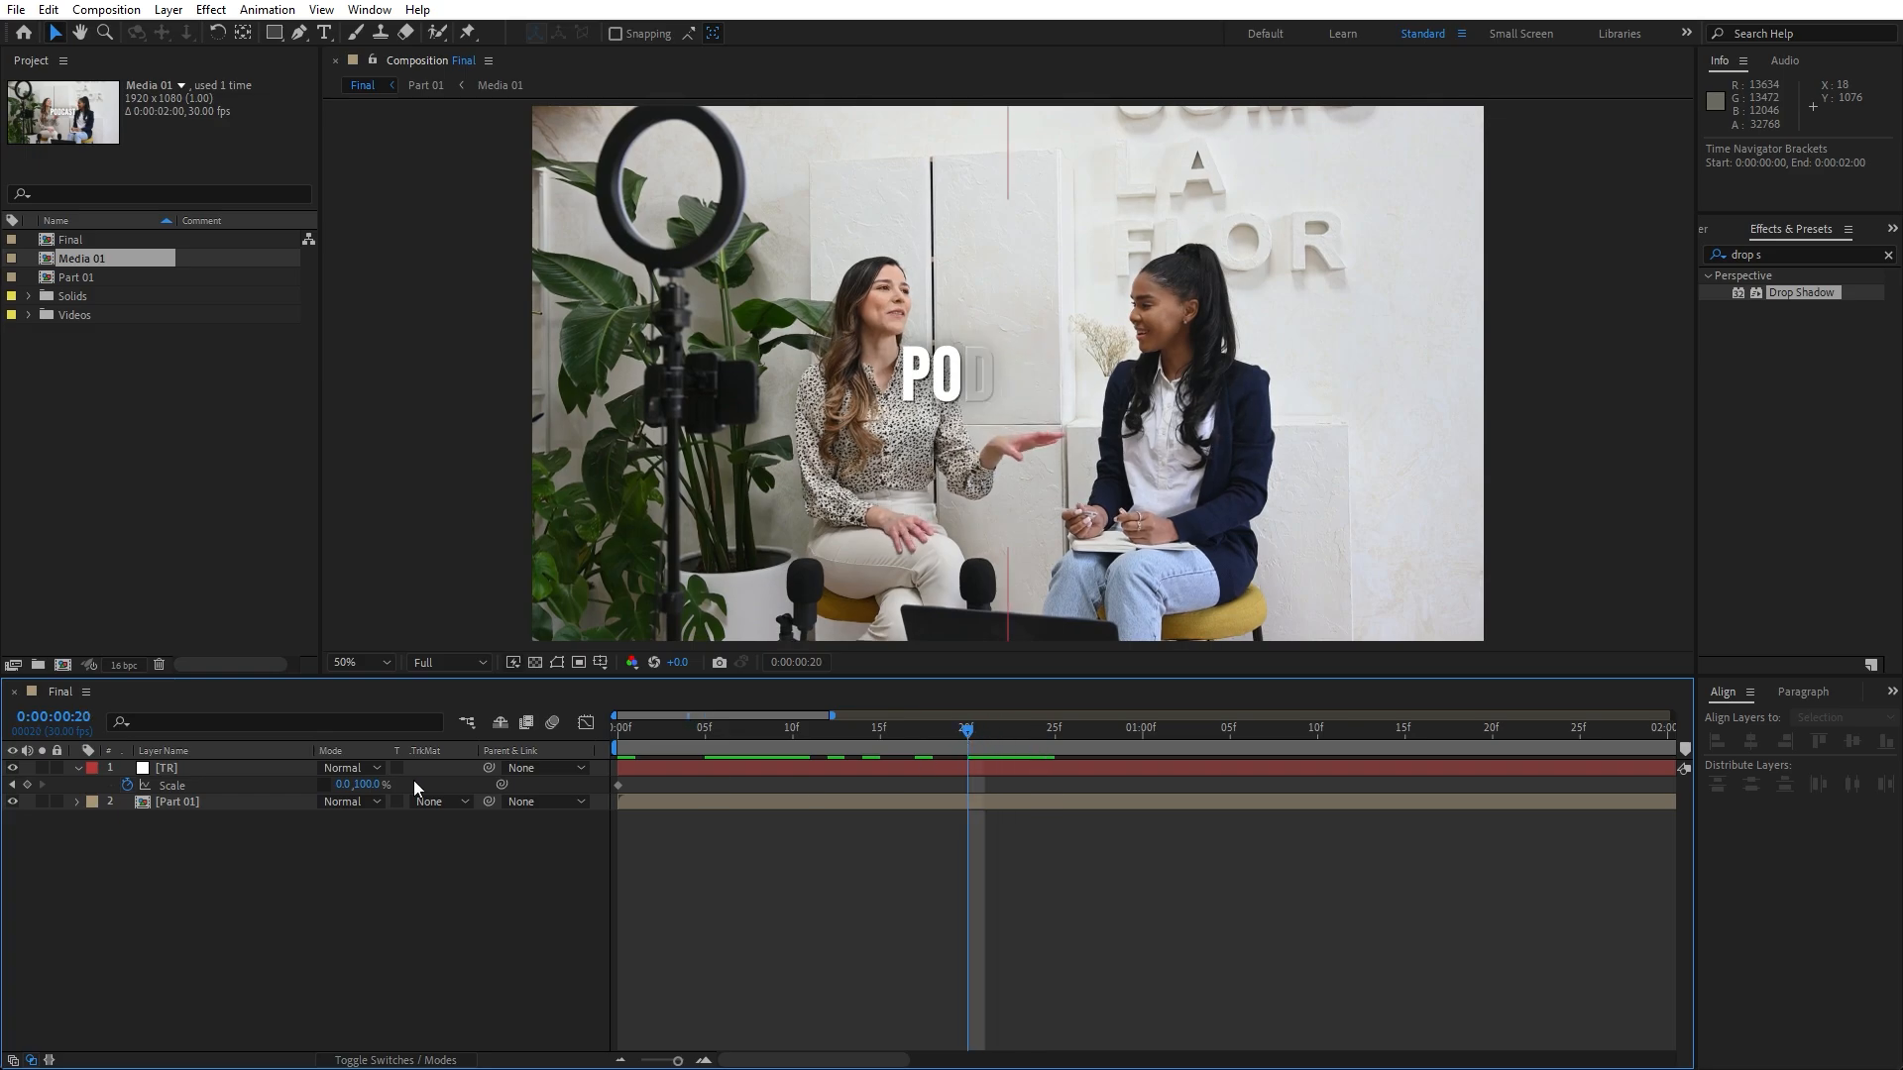
{"action": "left_click", "coordinate": [347, 784]}
{"action": "type", "text": "100"}
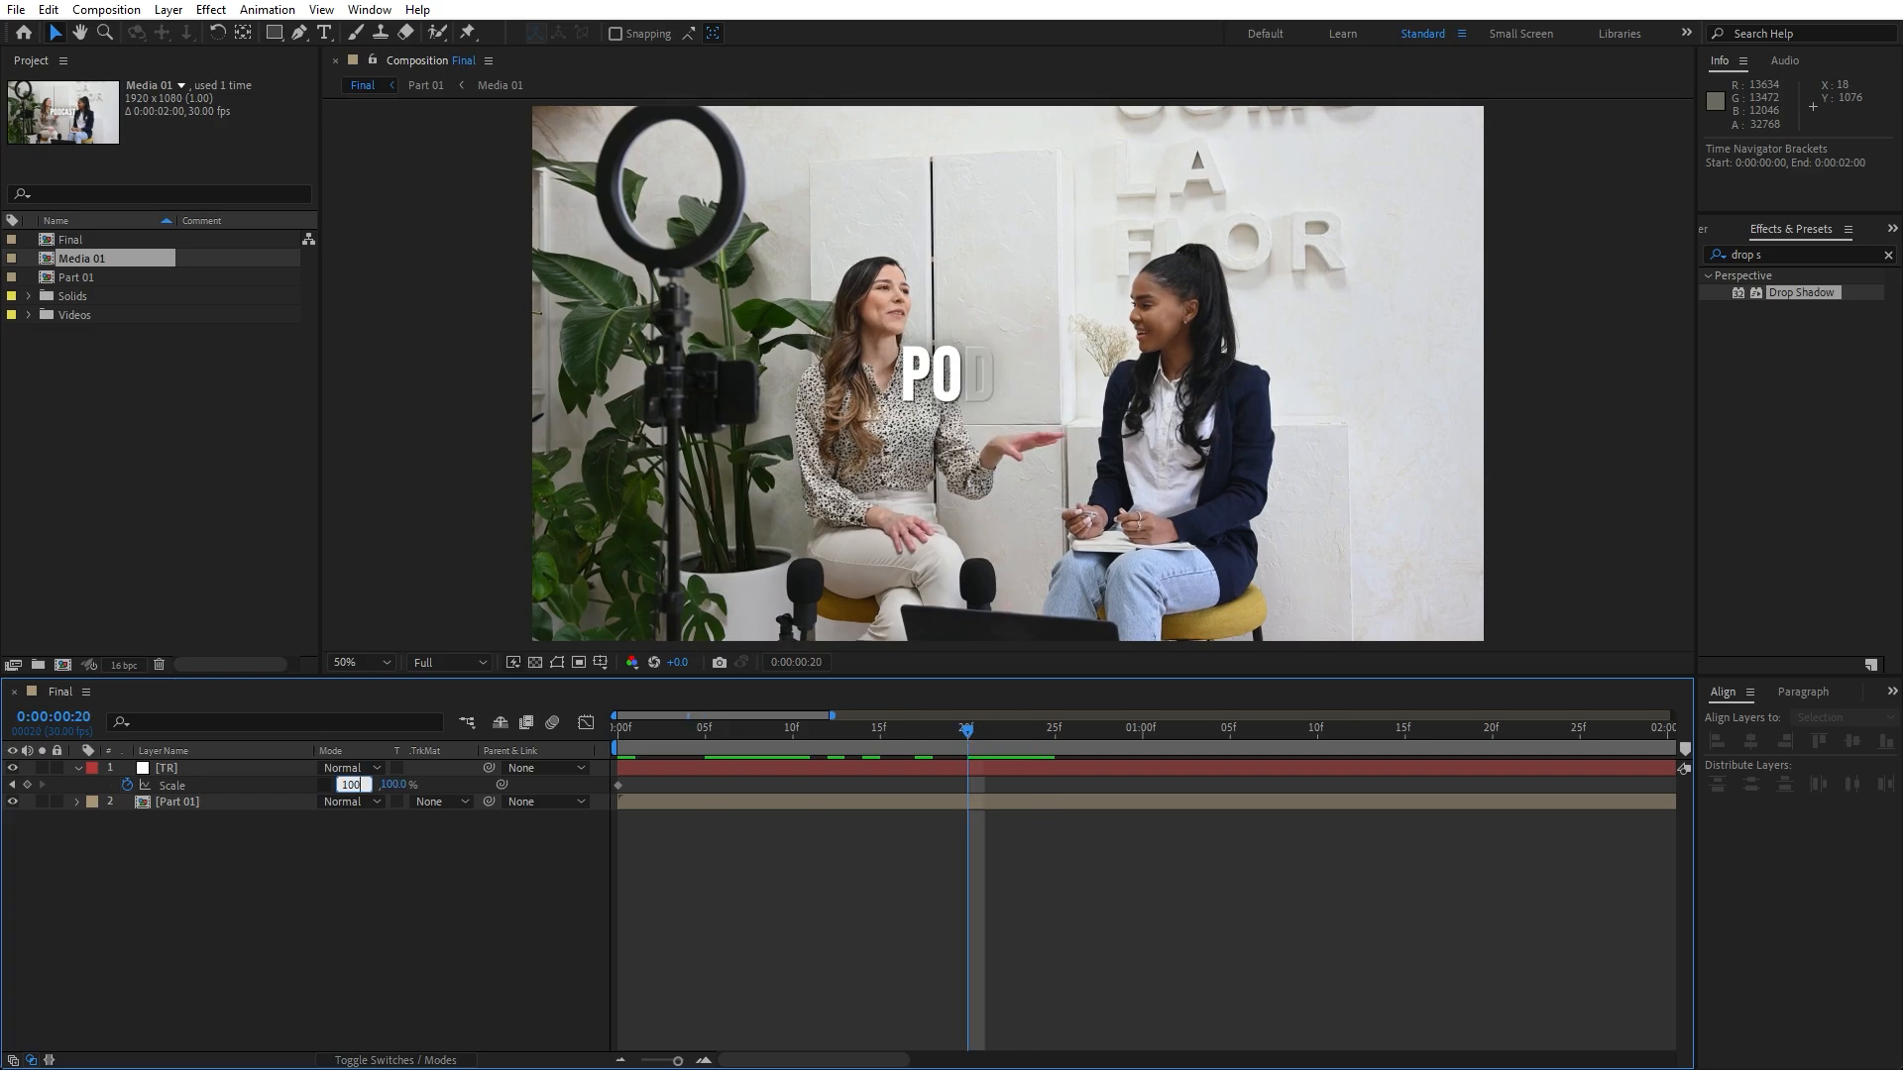
{"action": "left_click", "coordinate": [332, 914]}
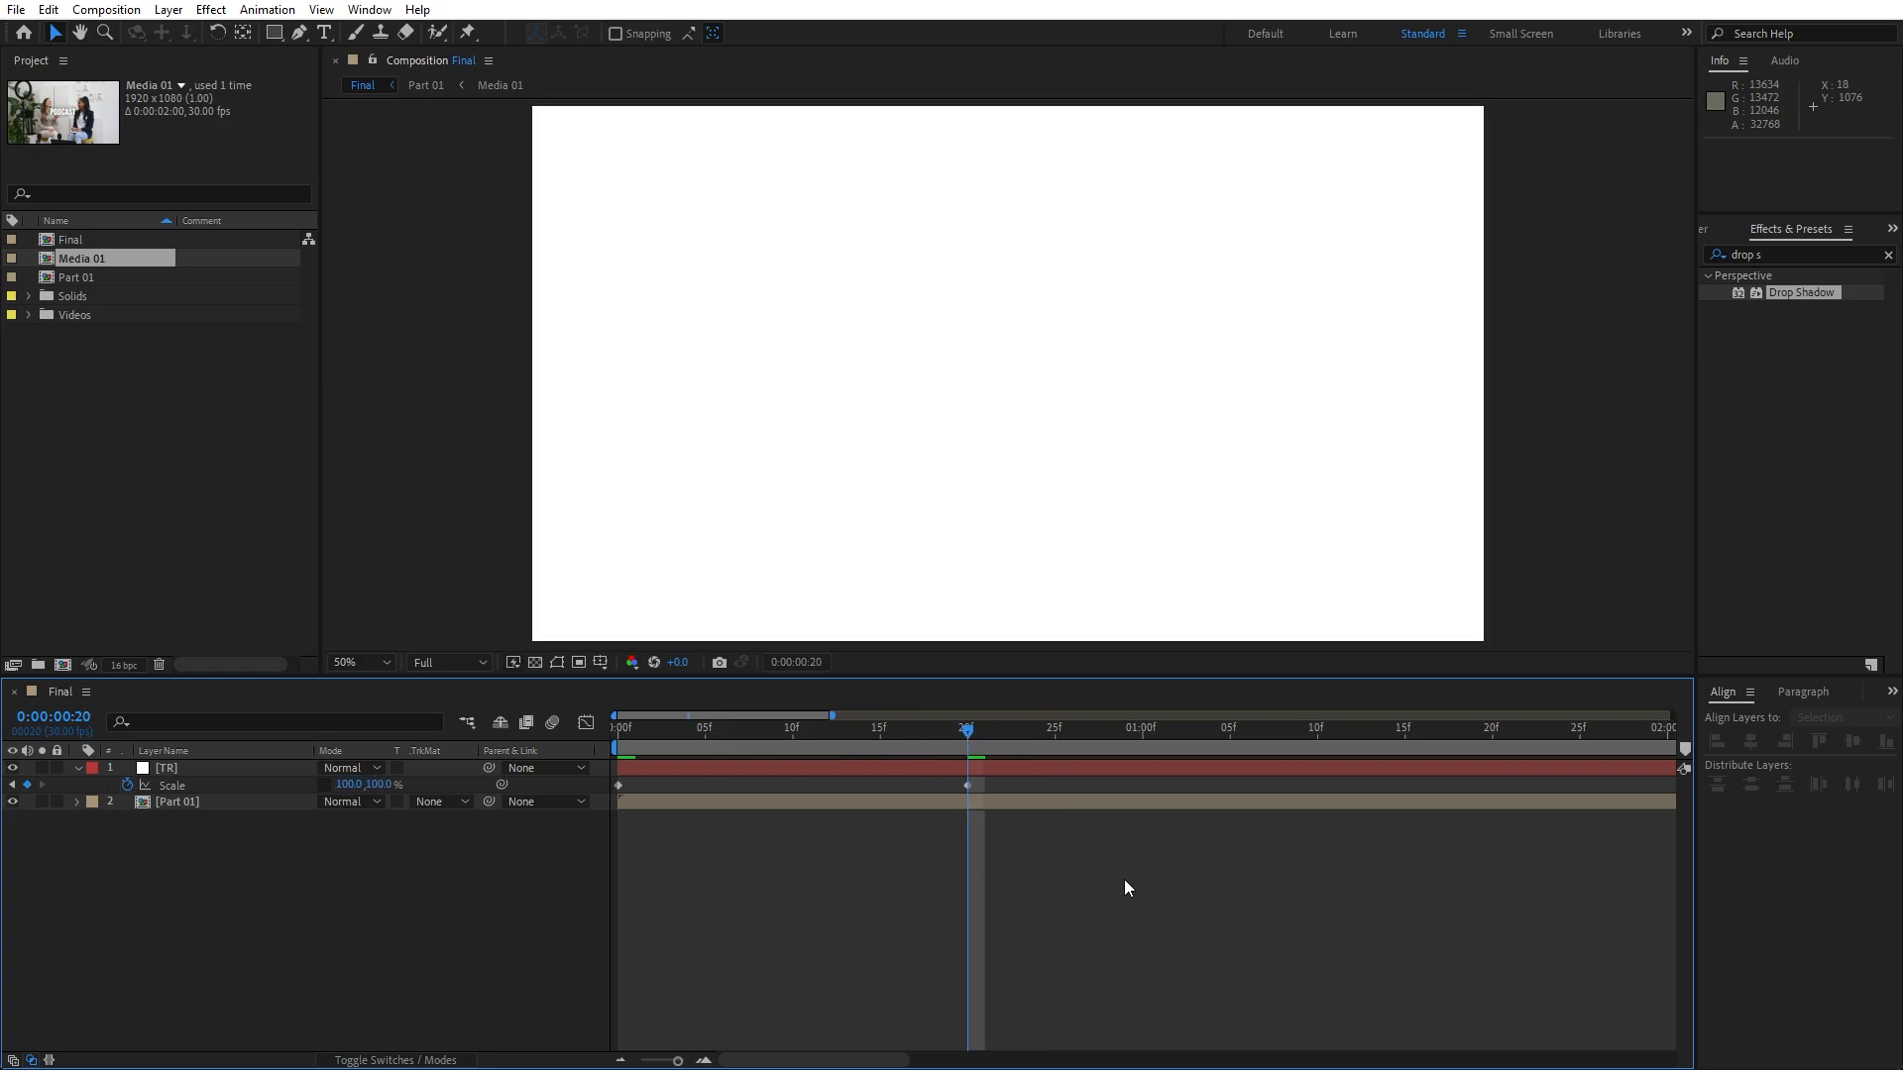
- Ease both TR scale keyframes and reshape their speed graph into a sharp peak at about frame 9
{"action": "left_click_drag", "start_coordinate": [1125, 882], "coordinate": [530, 691]}
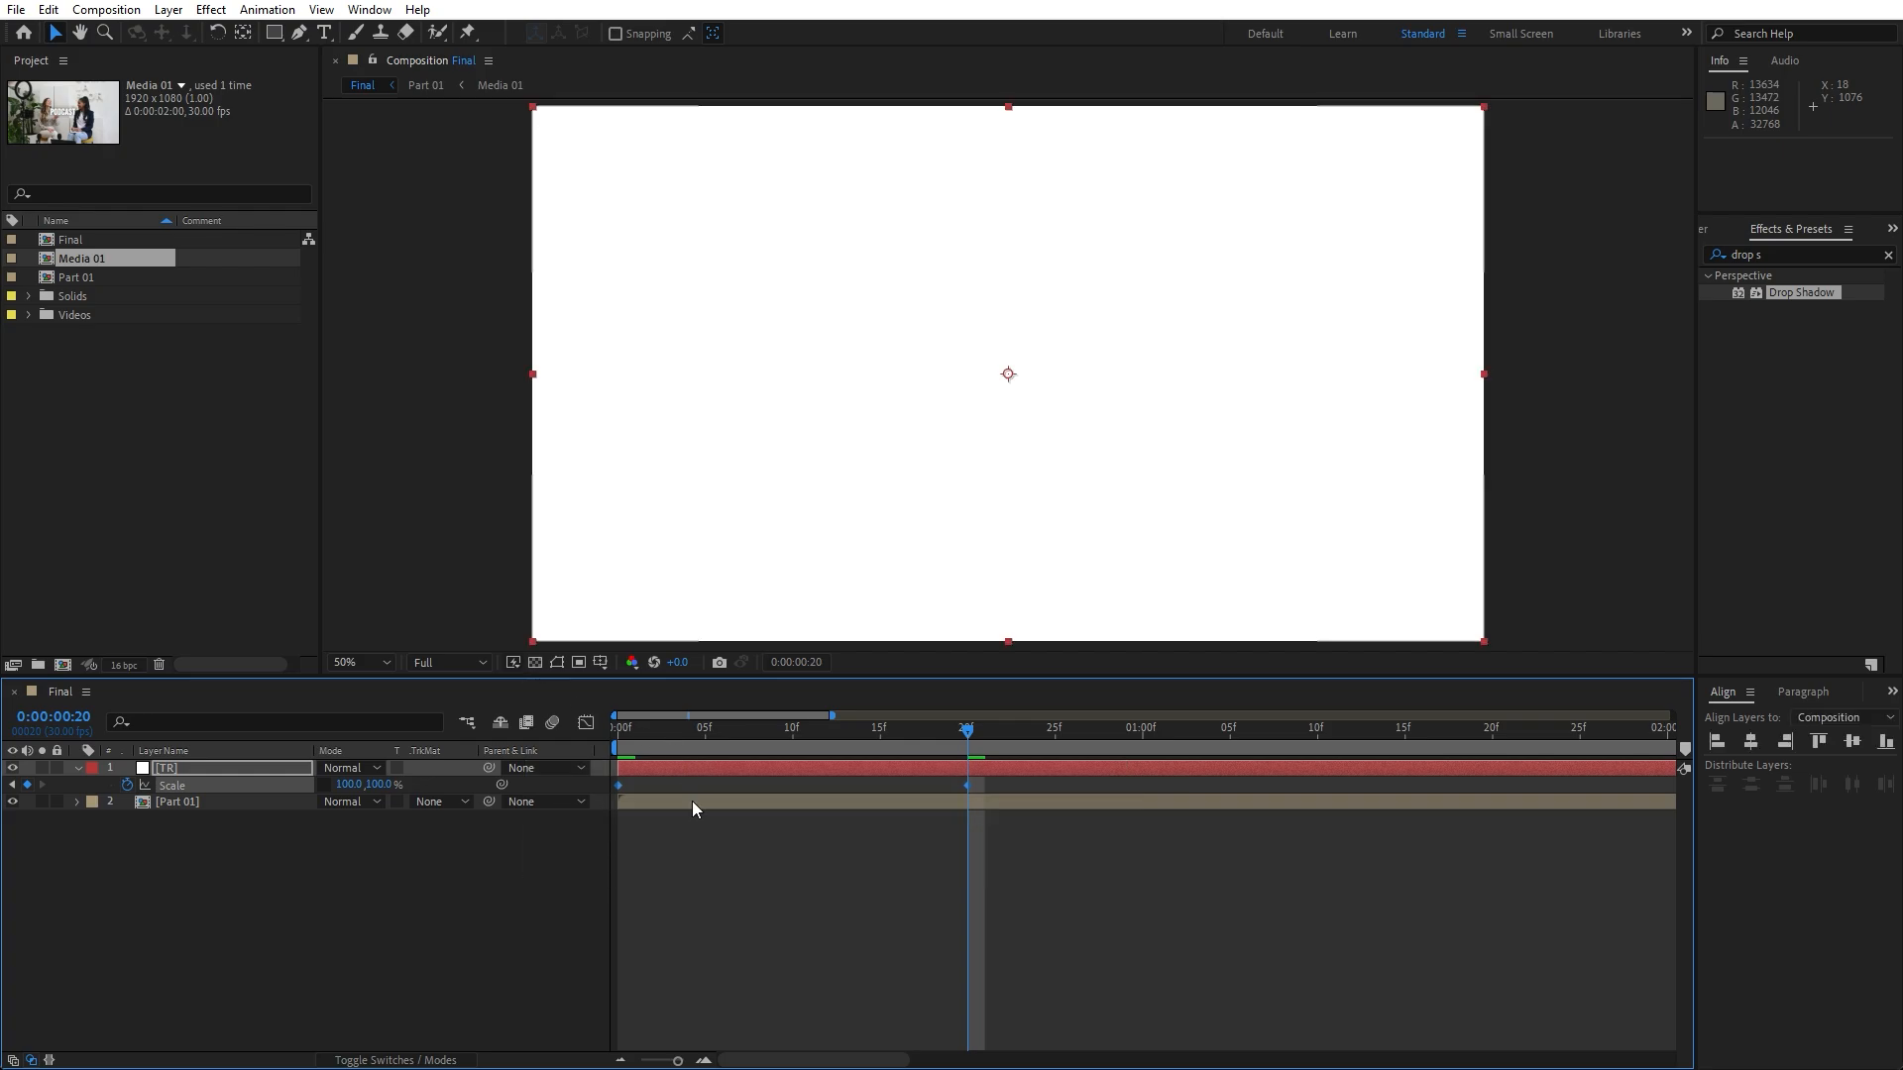
{"action": "left_click", "coordinate": [586, 723]}
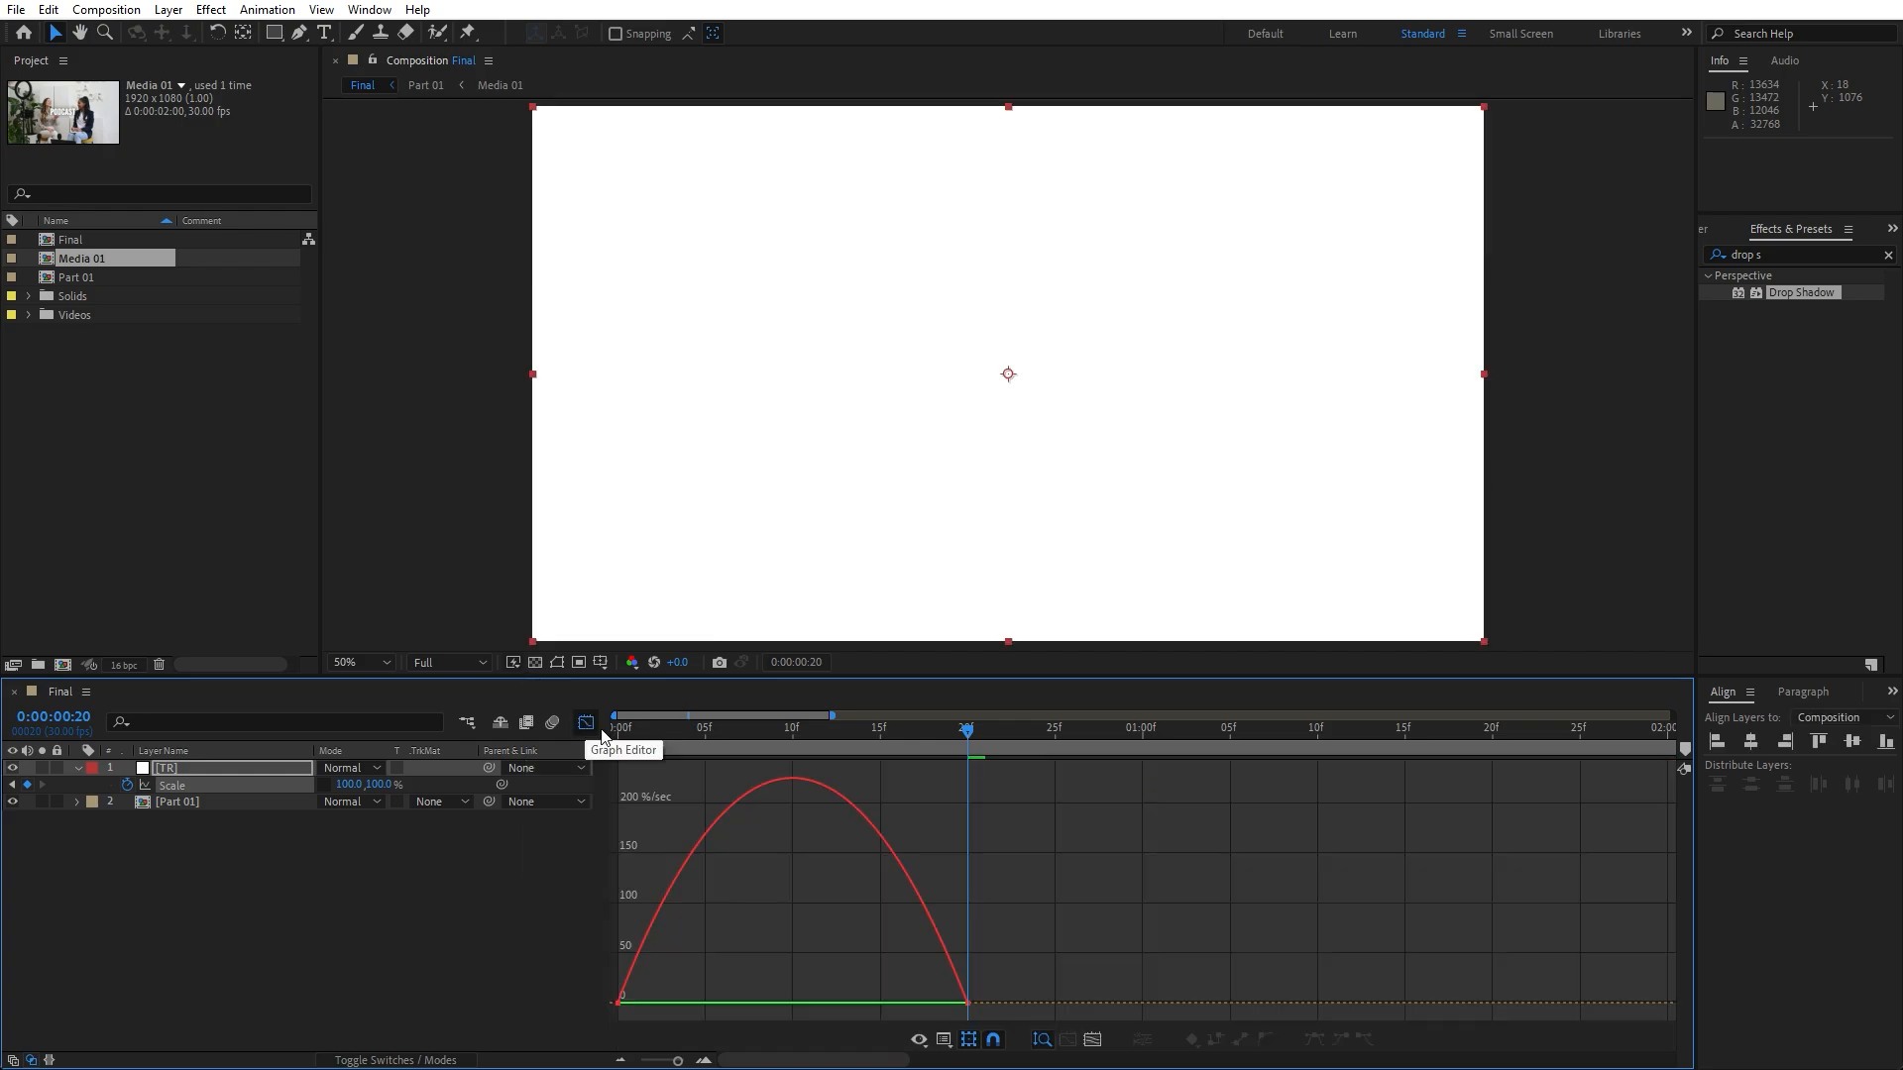
{"action": "right_click", "coordinate": [937, 865]}
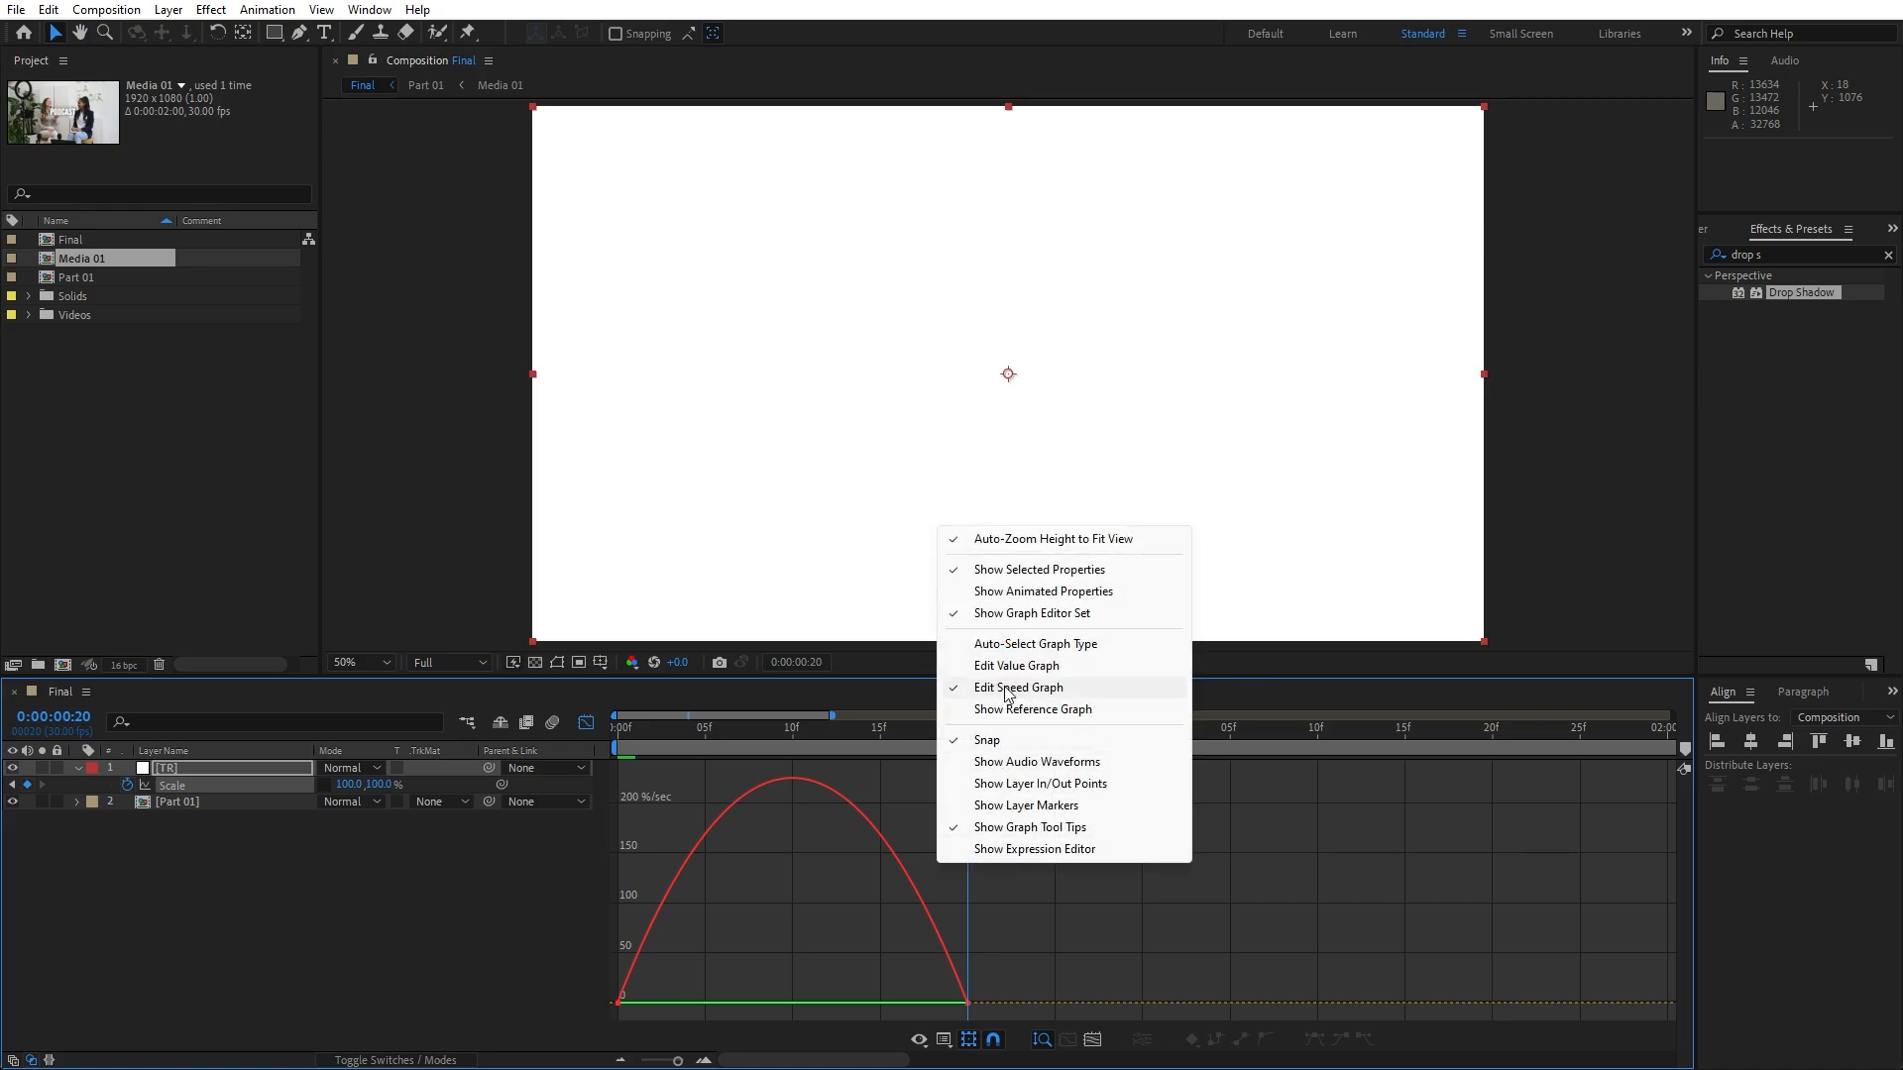
{"action": "left_click", "coordinate": [1001, 943]}
{"action": "left_click_drag", "start_coordinate": [1009, 953], "coordinate": [795, 1003]}
{"action": "left_click", "coordinate": [618, 1003]}
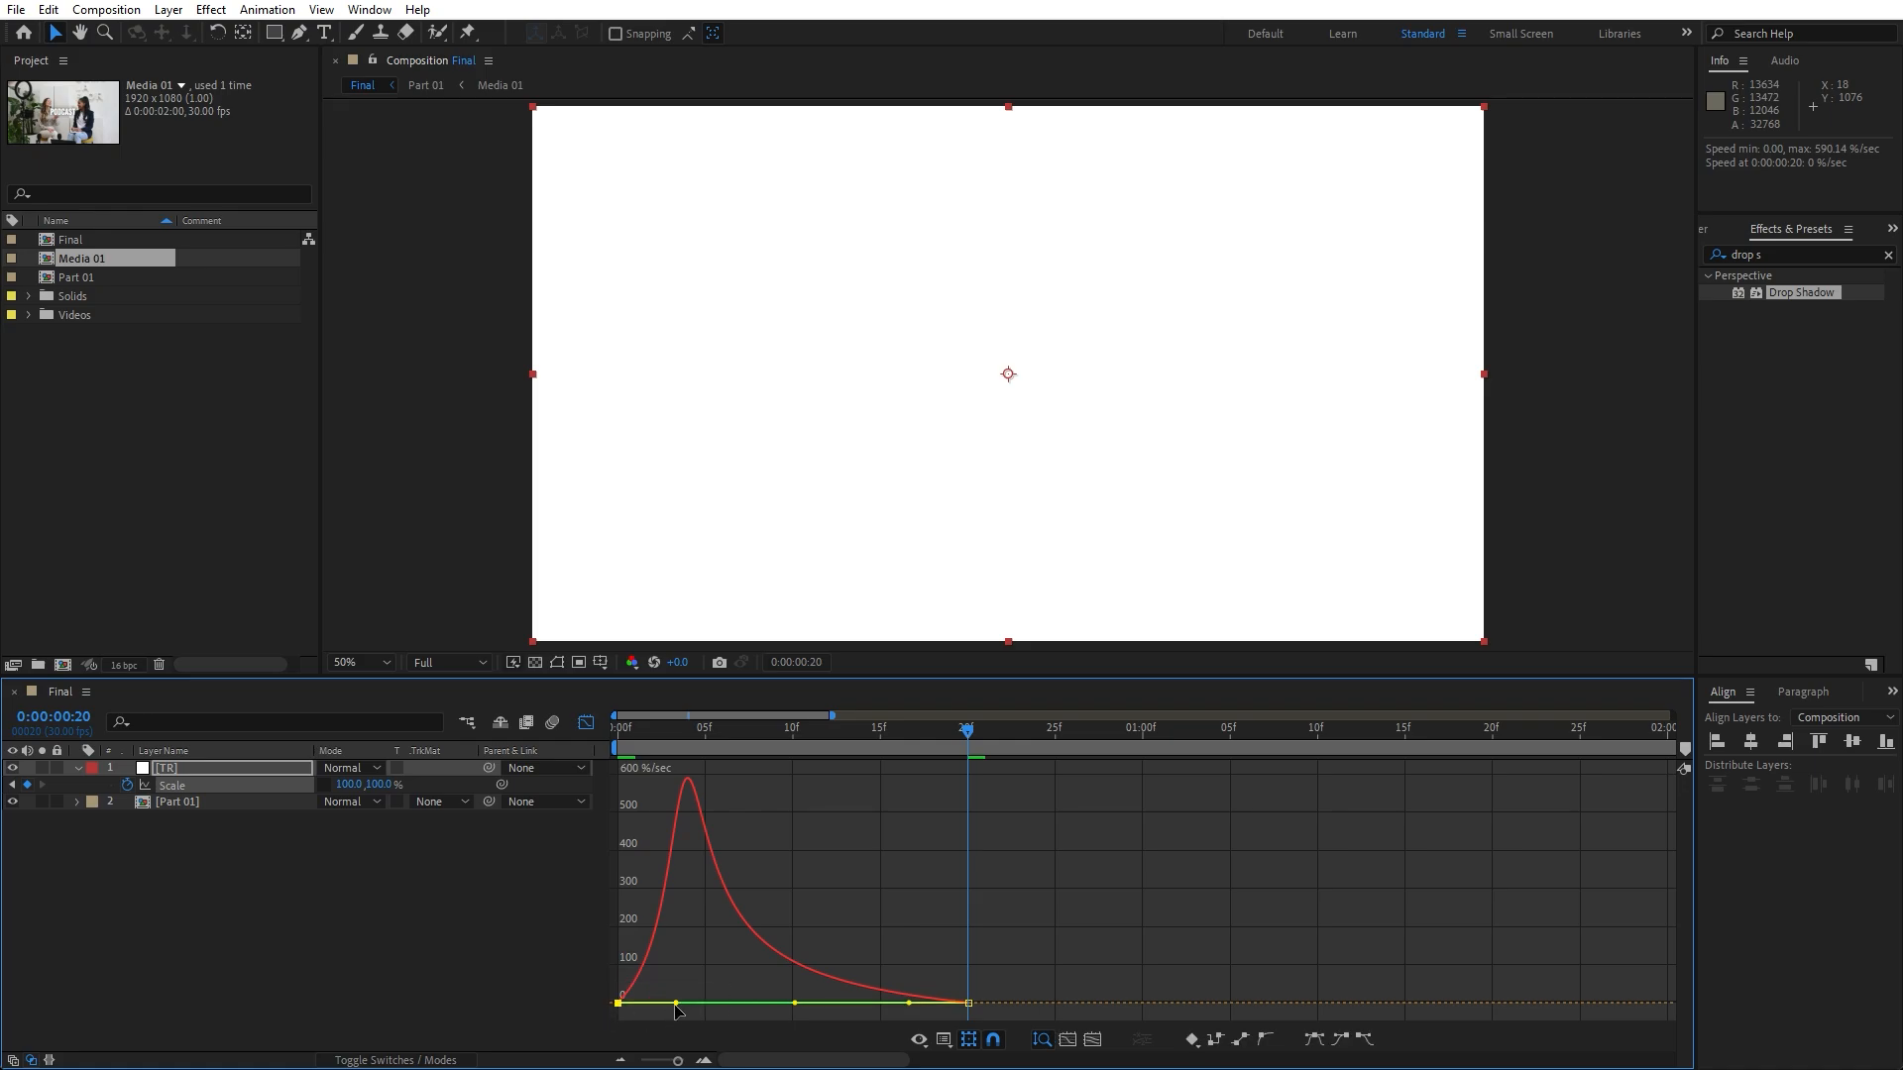
{"action": "left_click_drag", "start_coordinate": [676, 1003], "coordinate": [762, 1004]}
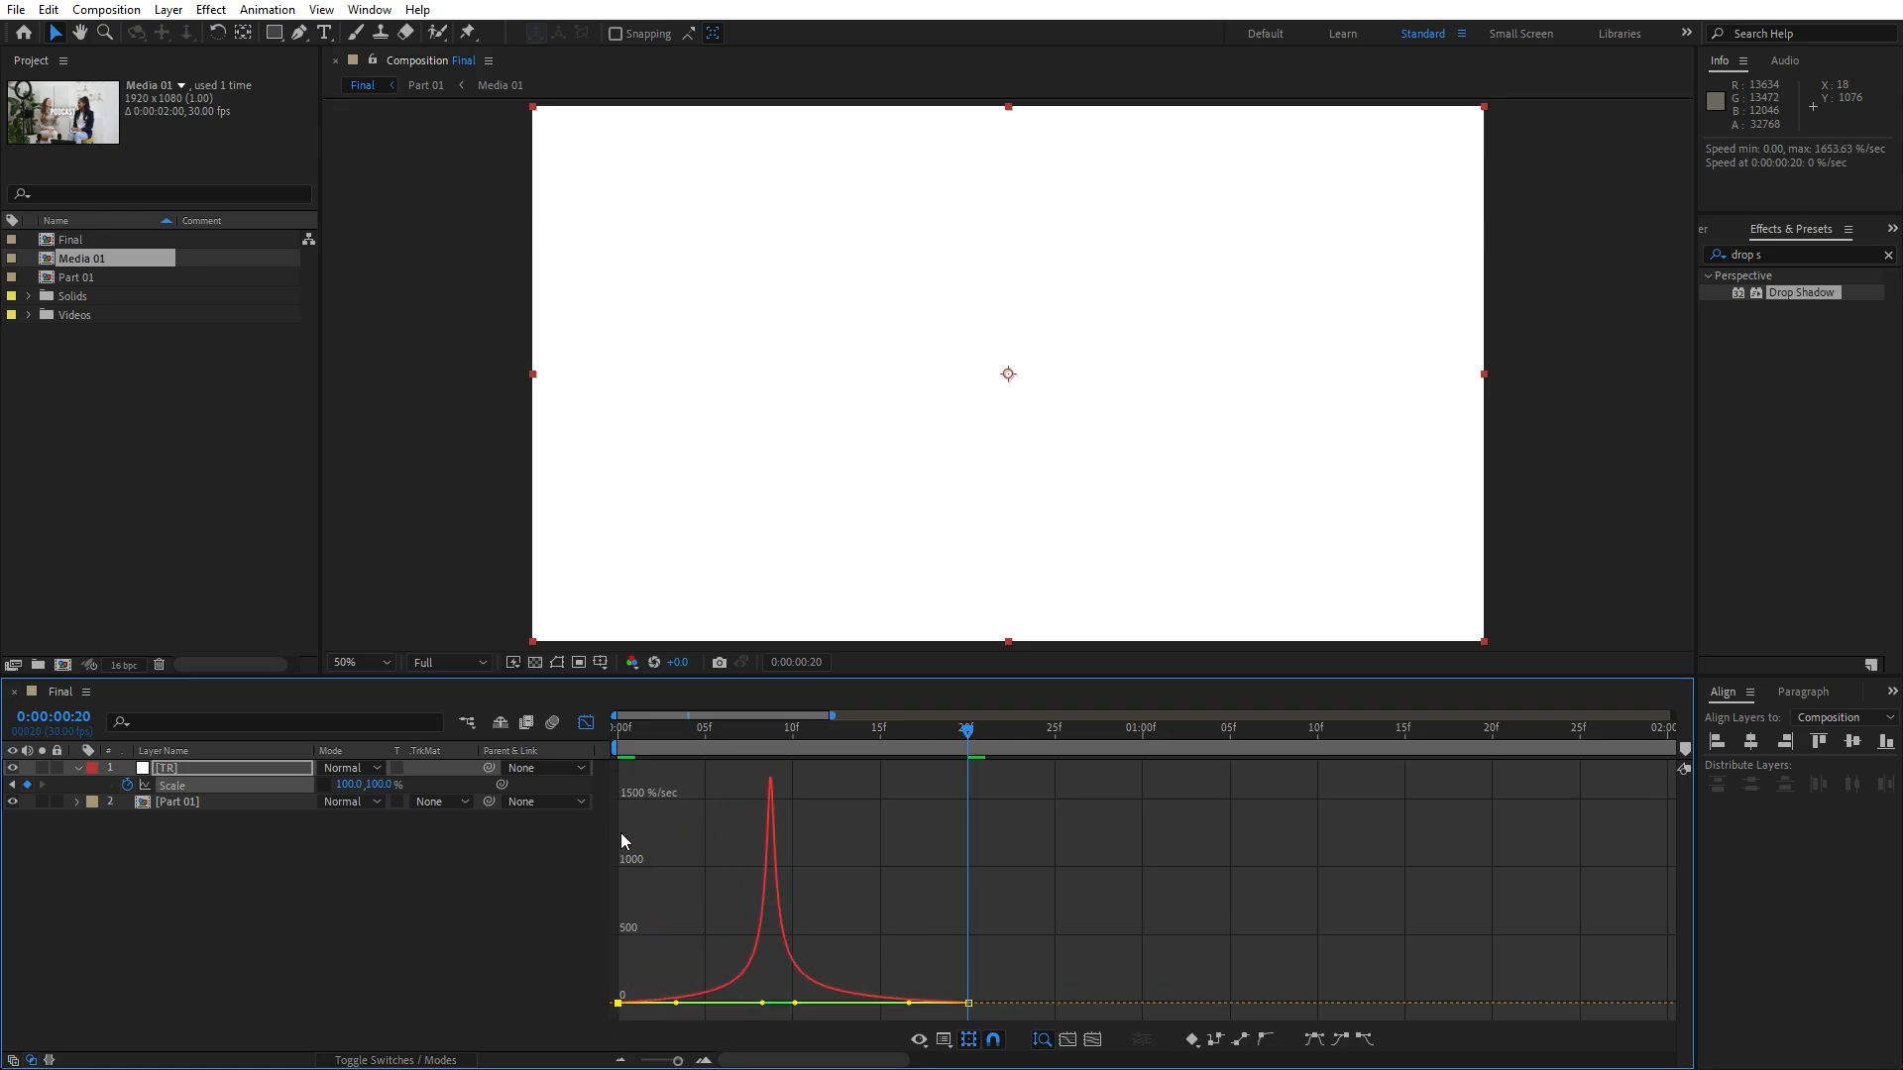
{"action": "left_click", "coordinate": [589, 732]}
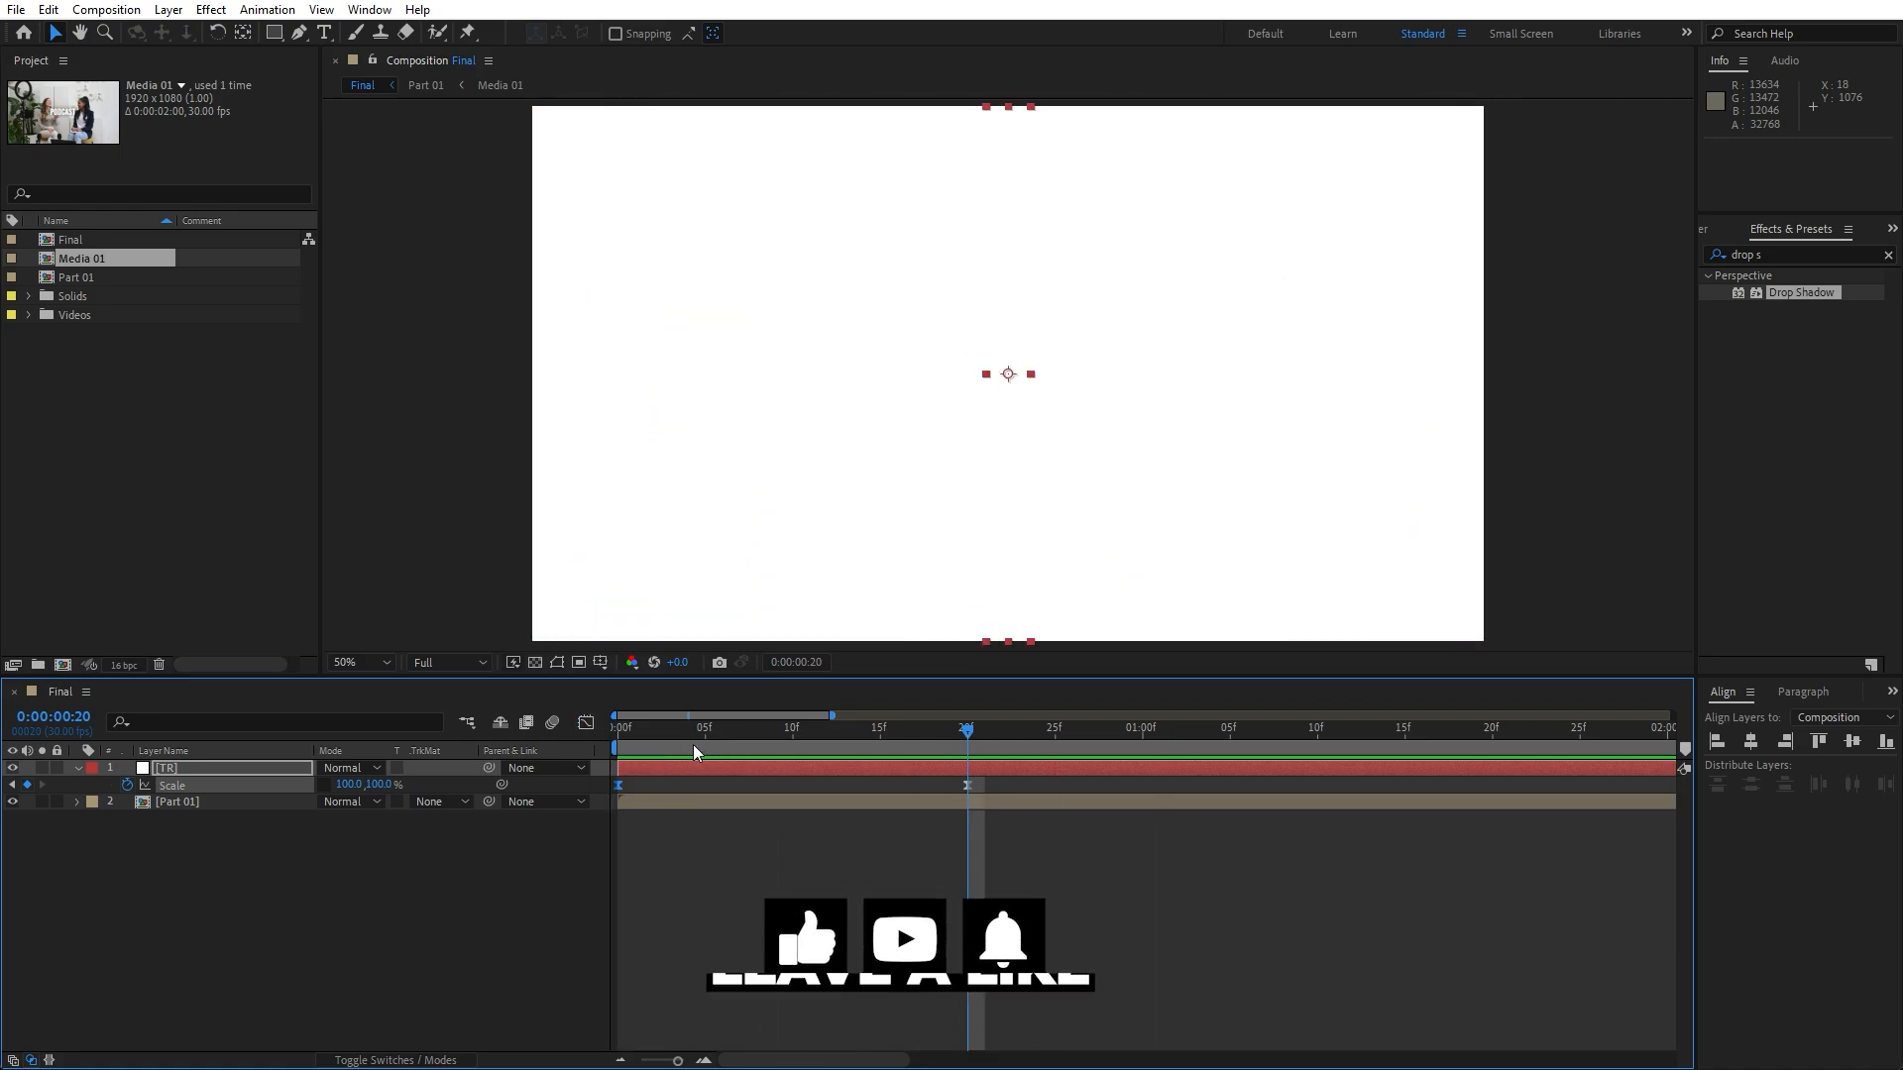
- Set Part 01's track matte to Alpha Matte TR and preview the opening reveal
{"action": "left_click", "coordinate": [690, 750]}
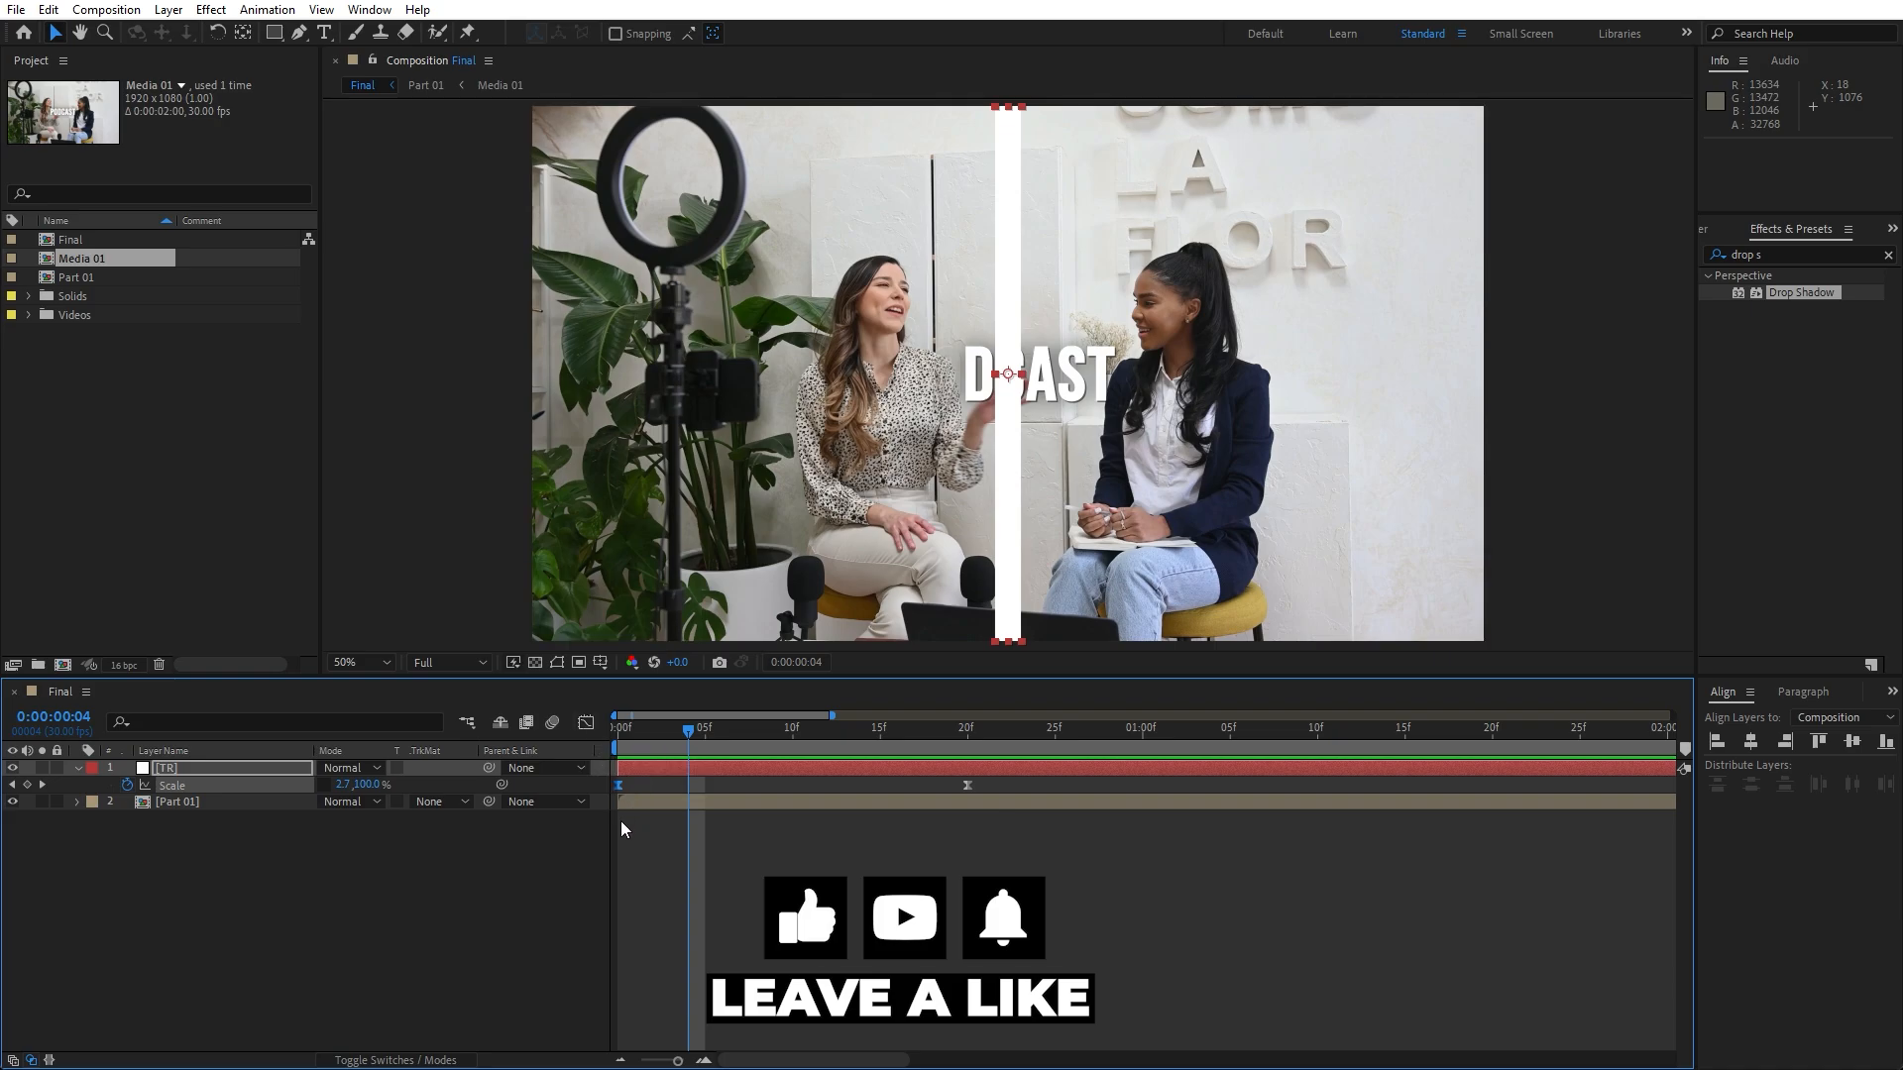
{"action": "left_click", "coordinate": [426, 800]}
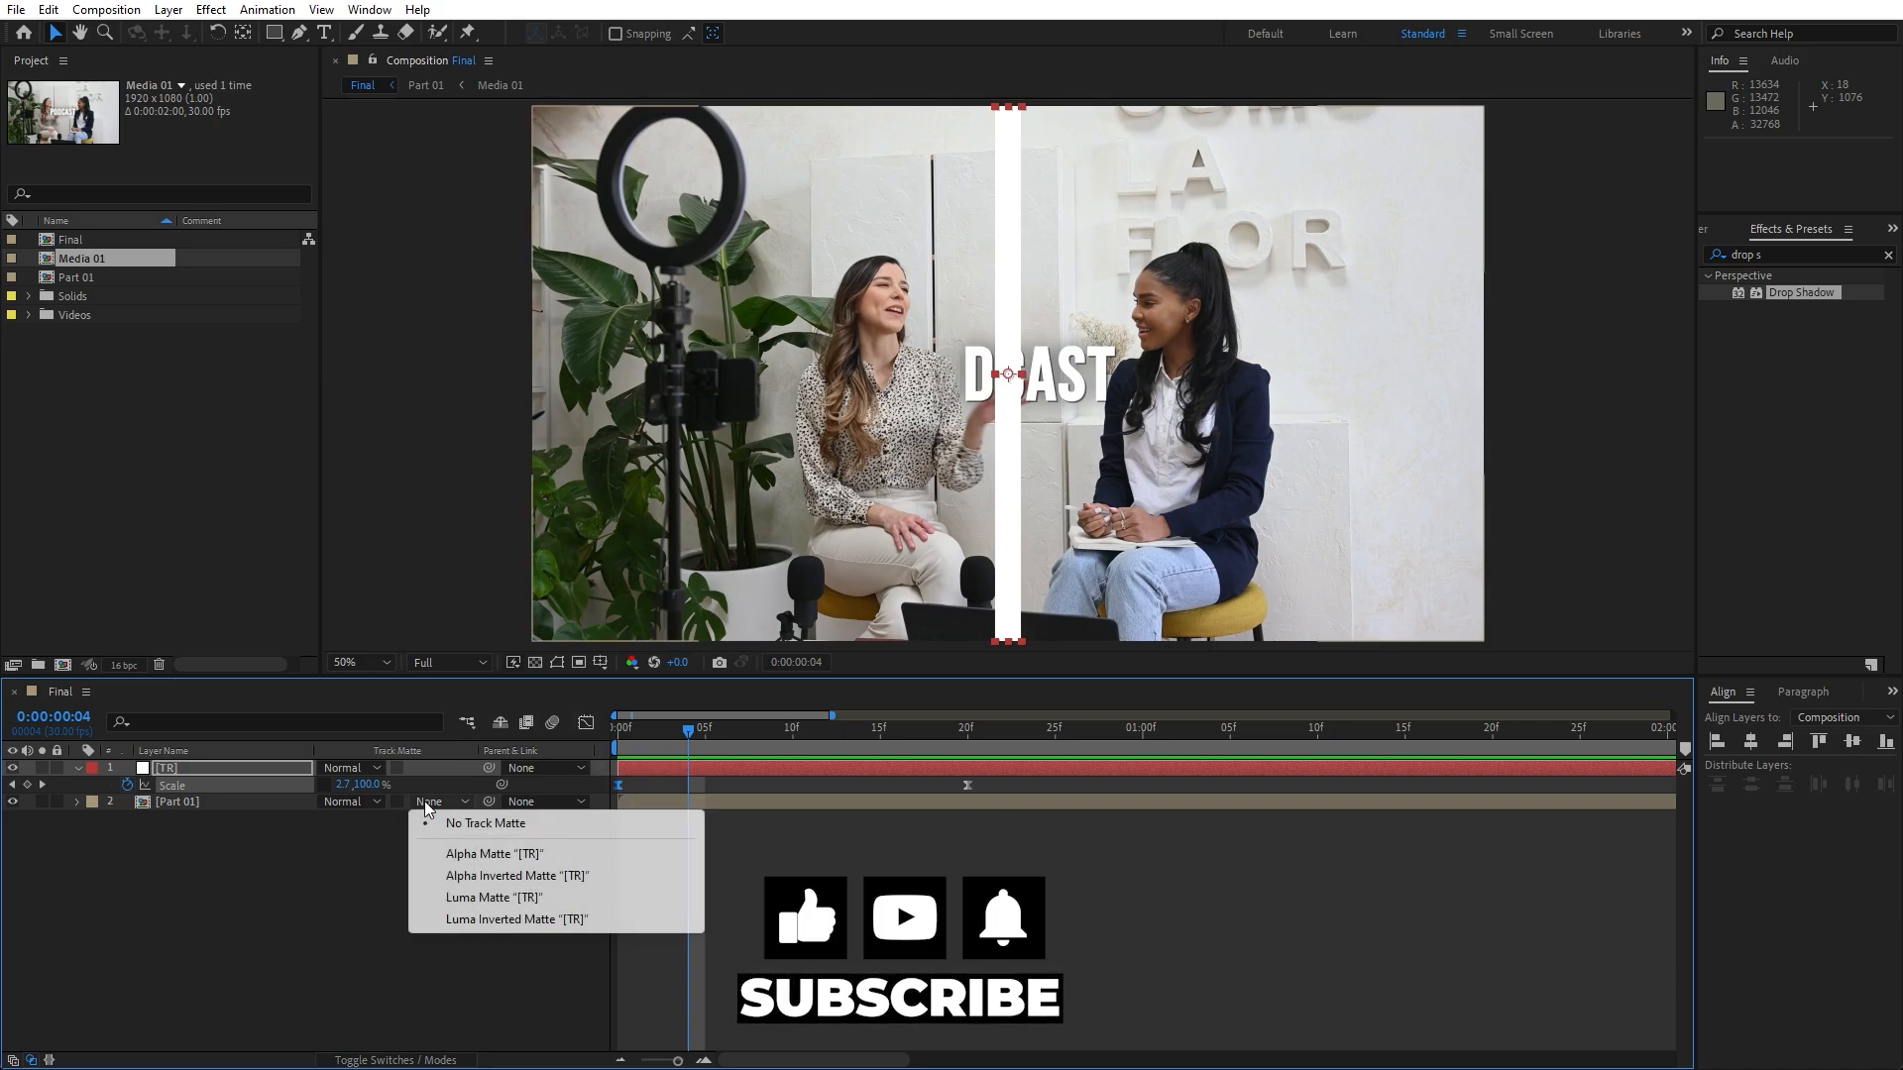
{"action": "left_click", "coordinate": [487, 856]}
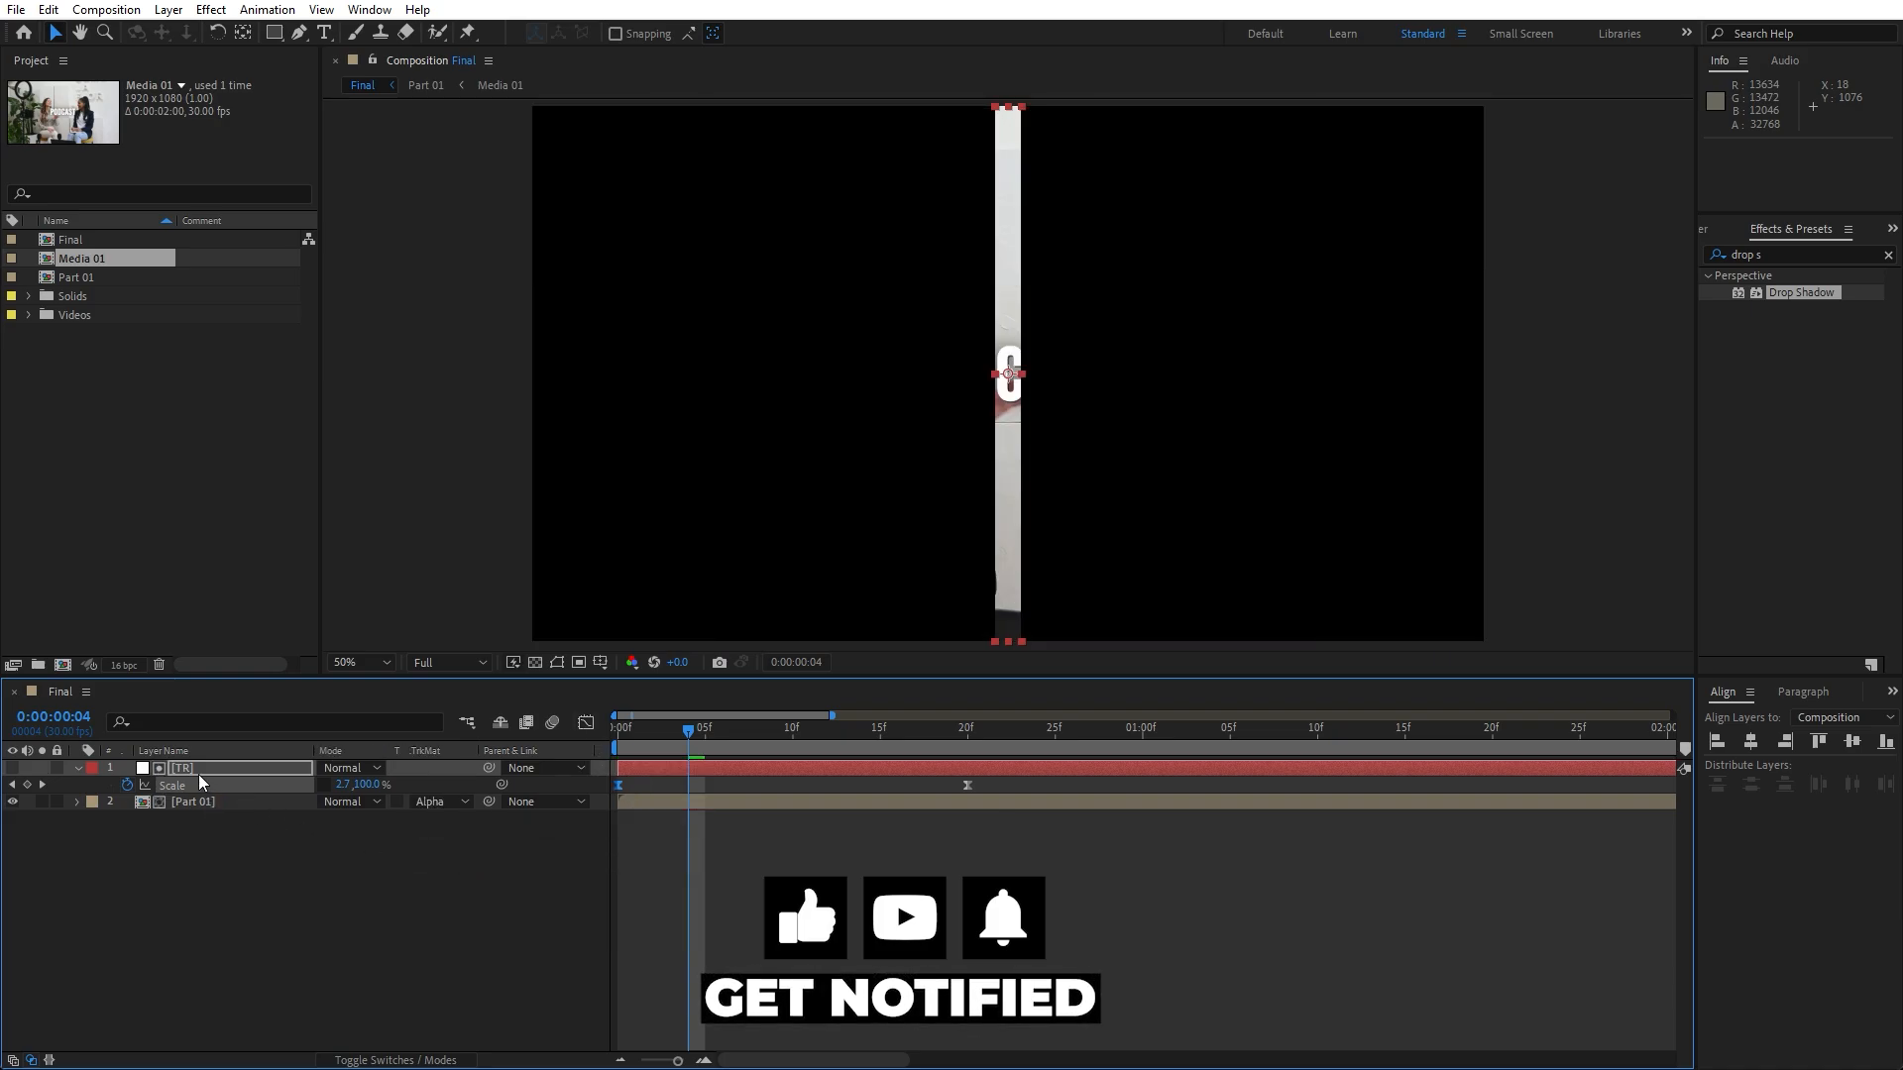
{"action": "left_click", "coordinate": [401, 1062]}
{"action": "left_click", "coordinate": [401, 1061]}
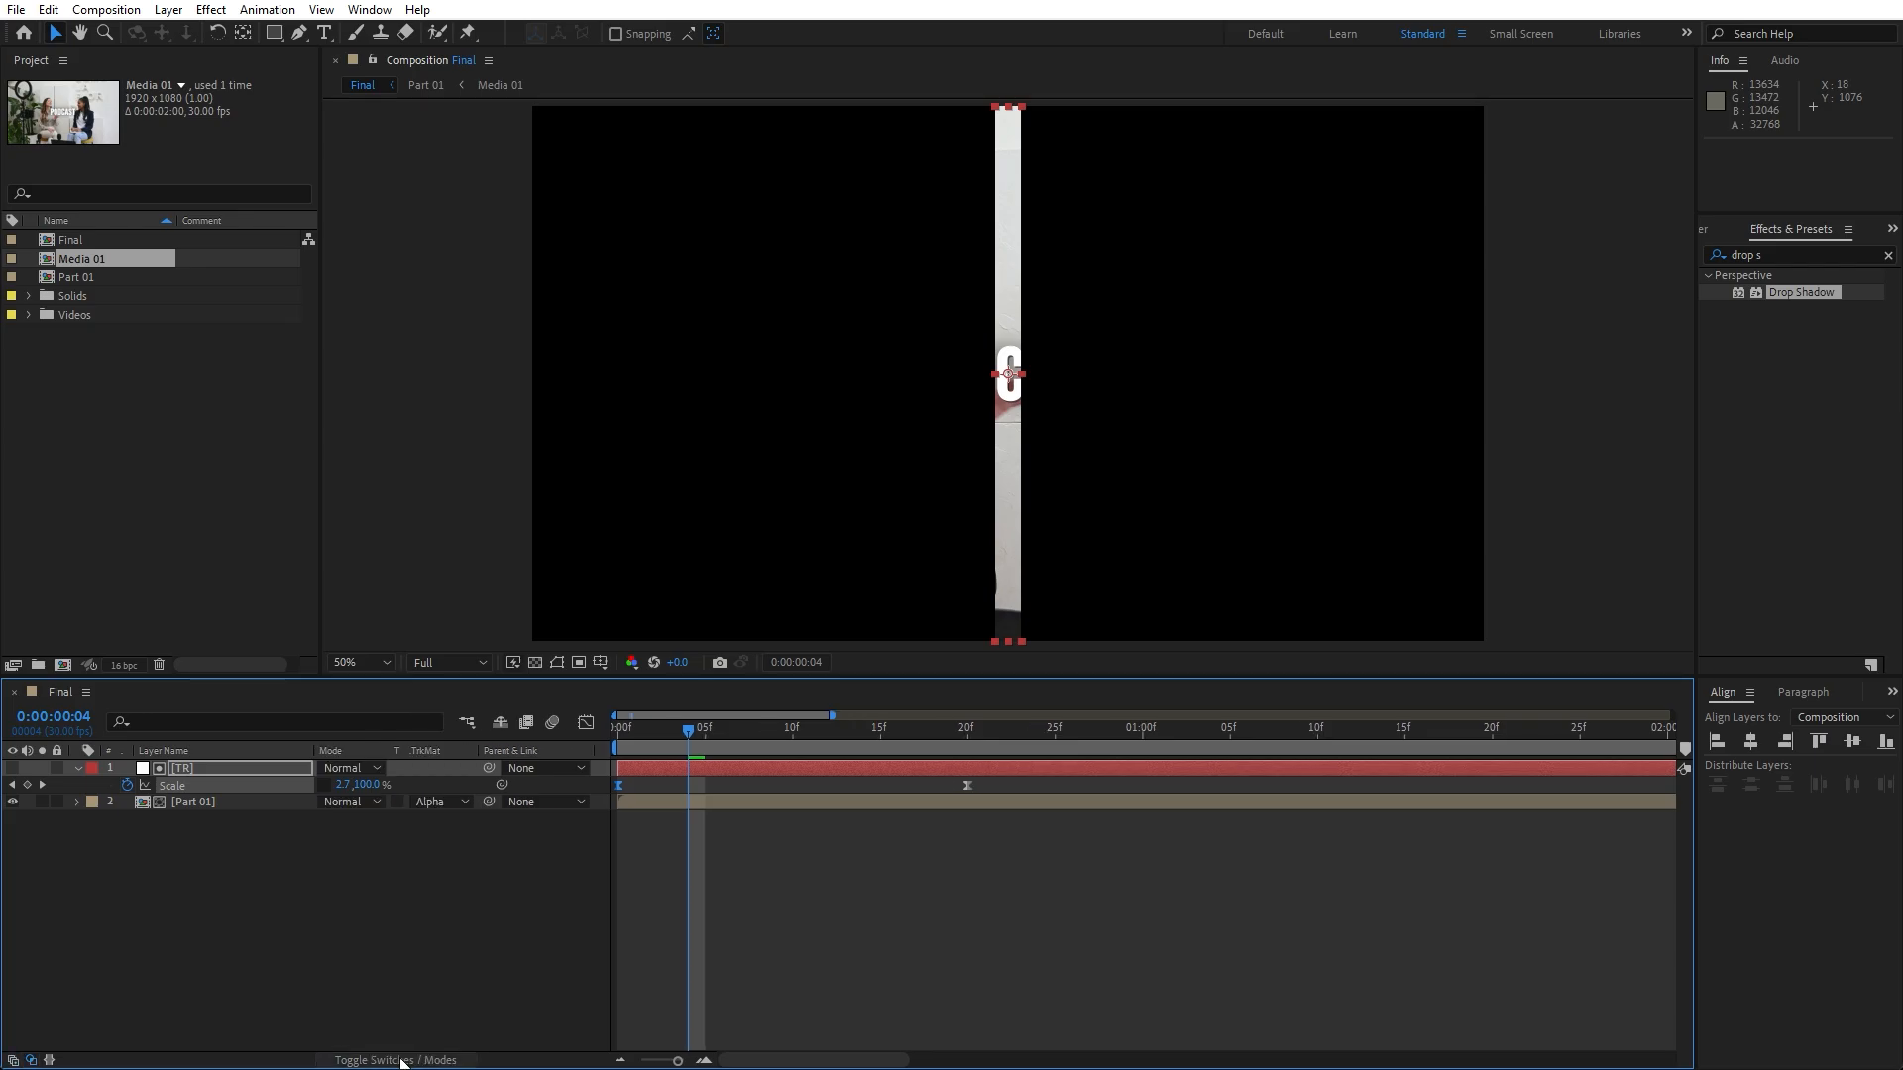
{"action": "left_click", "coordinate": [381, 1060]}
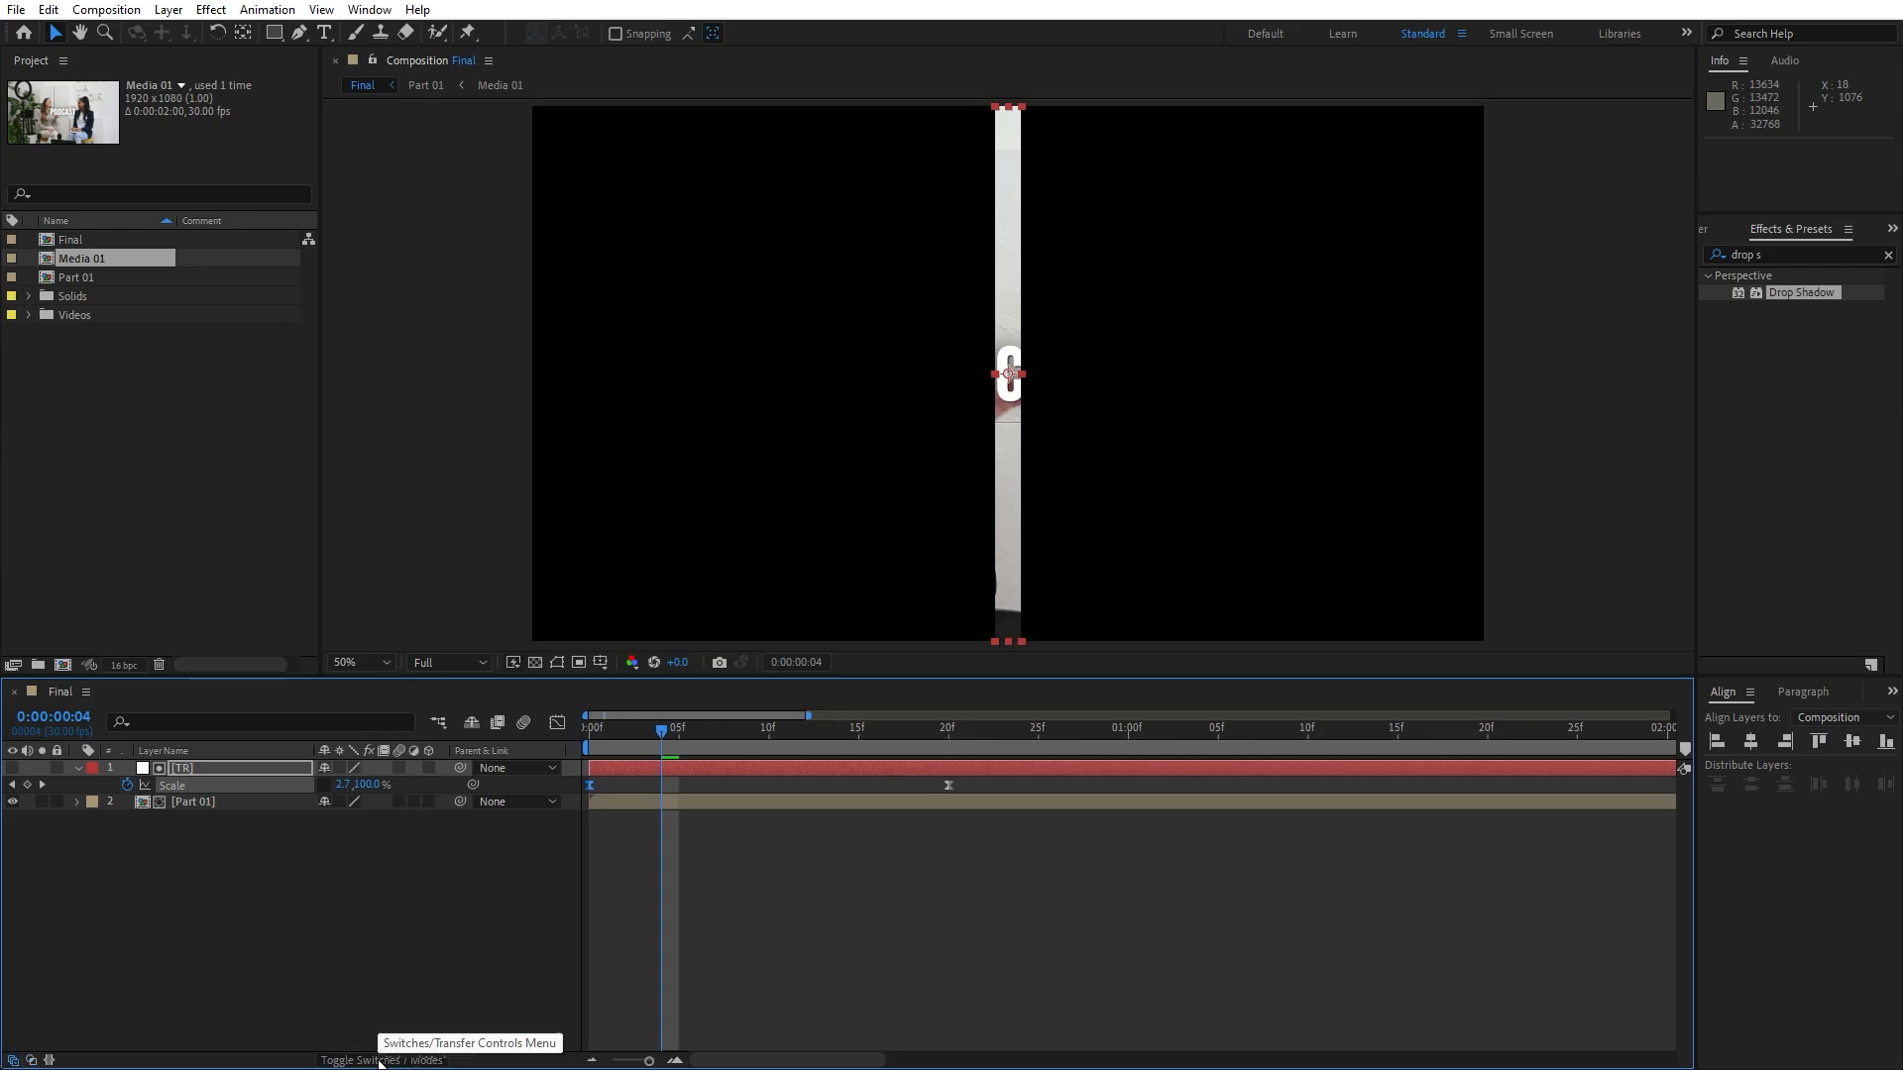
{"action": "left_click", "coordinate": [381, 1060]}
{"action": "left_click", "coordinate": [650, 743]}
{"action": "key", "text": "space"}
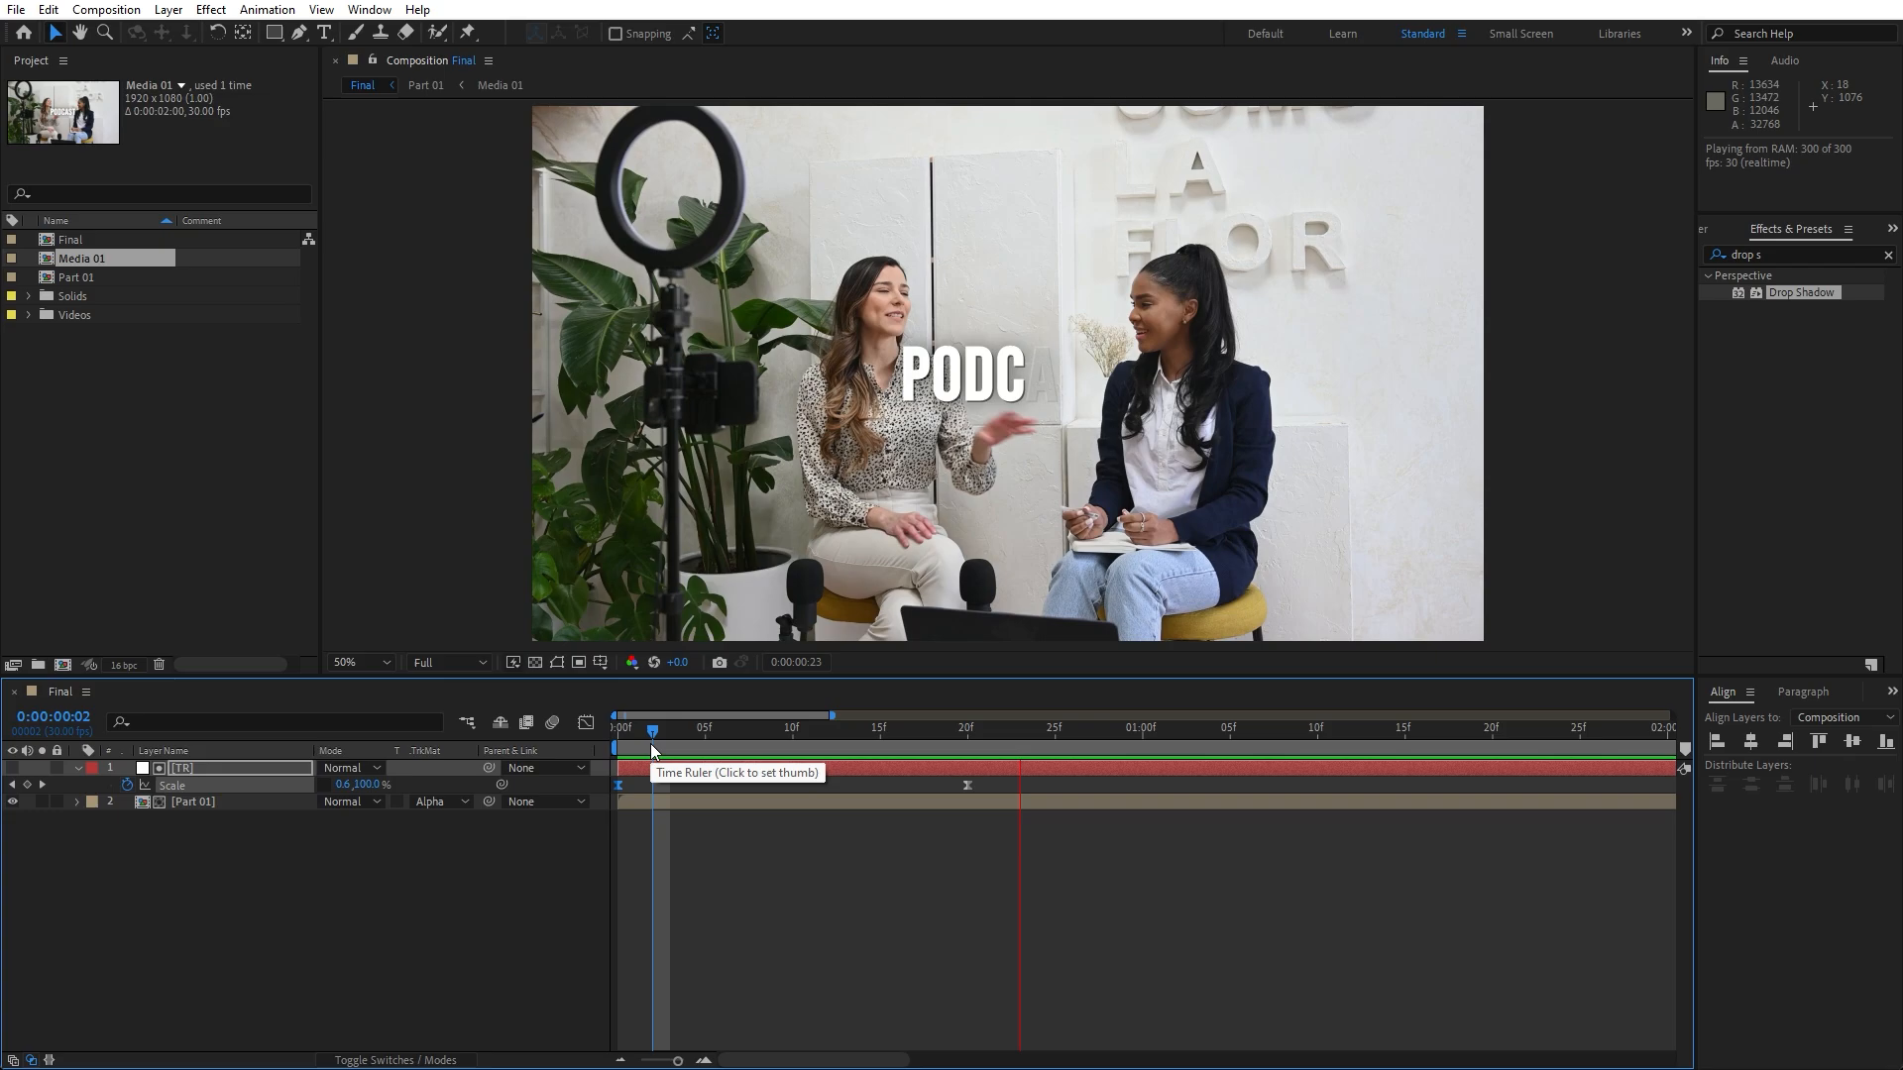
{"action": "left_click_drag", "start_coordinate": [651, 743], "coordinate": [757, 731]}
- Pre-compose the TR and Part 01 layers together as Transition 01
{"action": "left_click", "coordinate": [77, 772]}
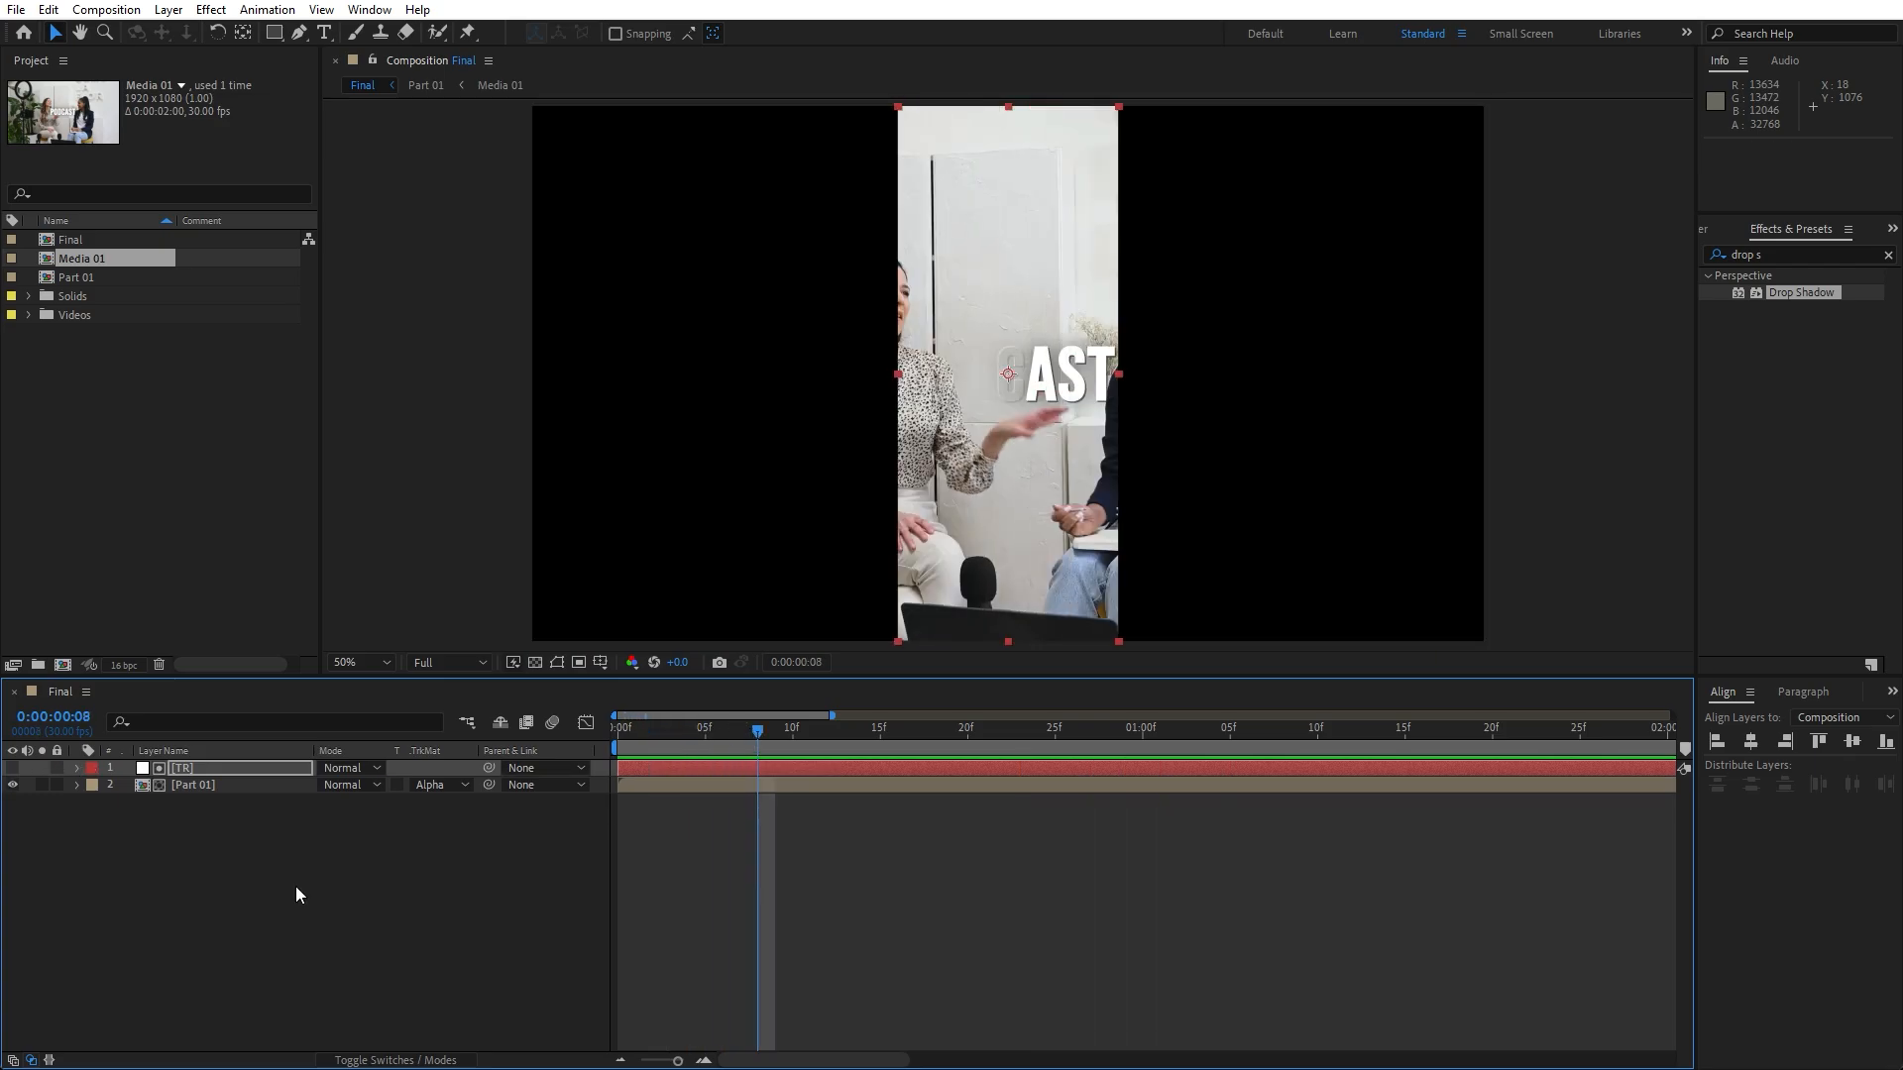
{"action": "left_click_drag", "start_coordinate": [269, 875], "coordinate": [147, 741]}
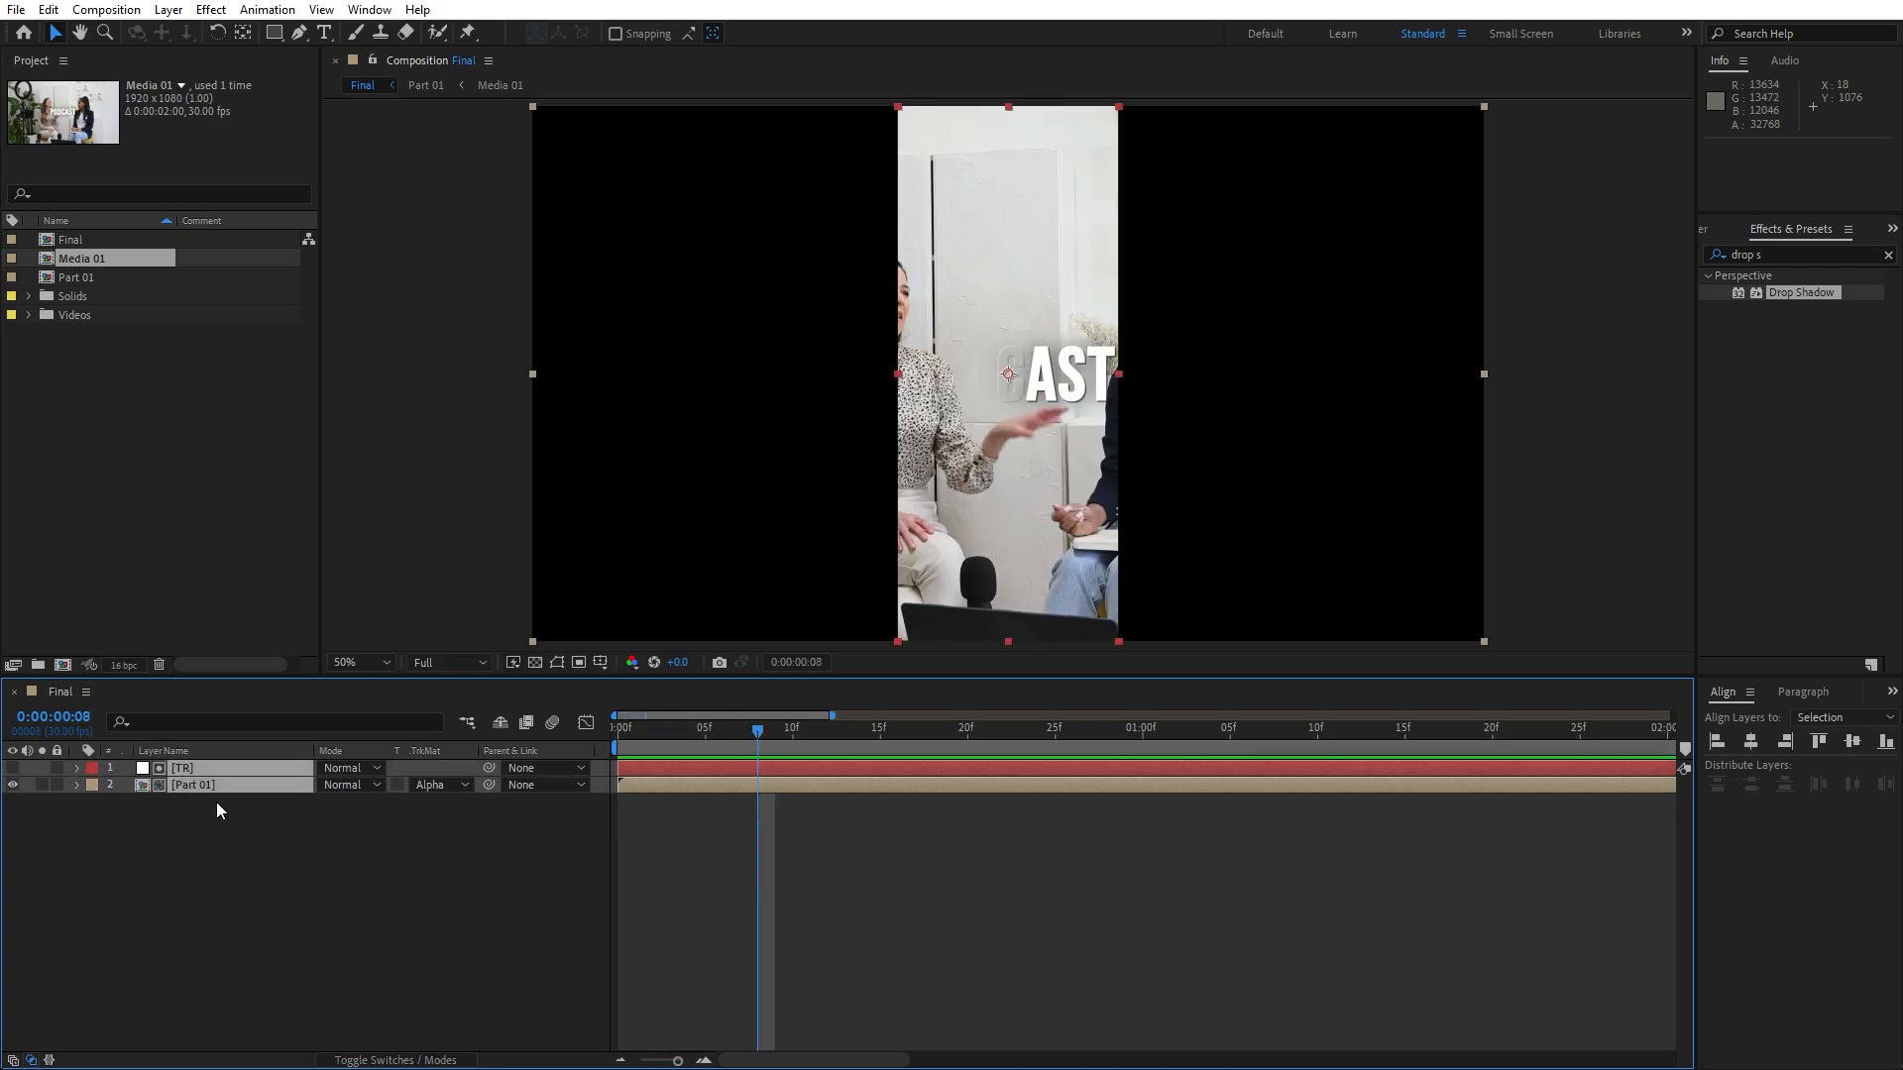
{"action": "right_click", "coordinate": [188, 787]}
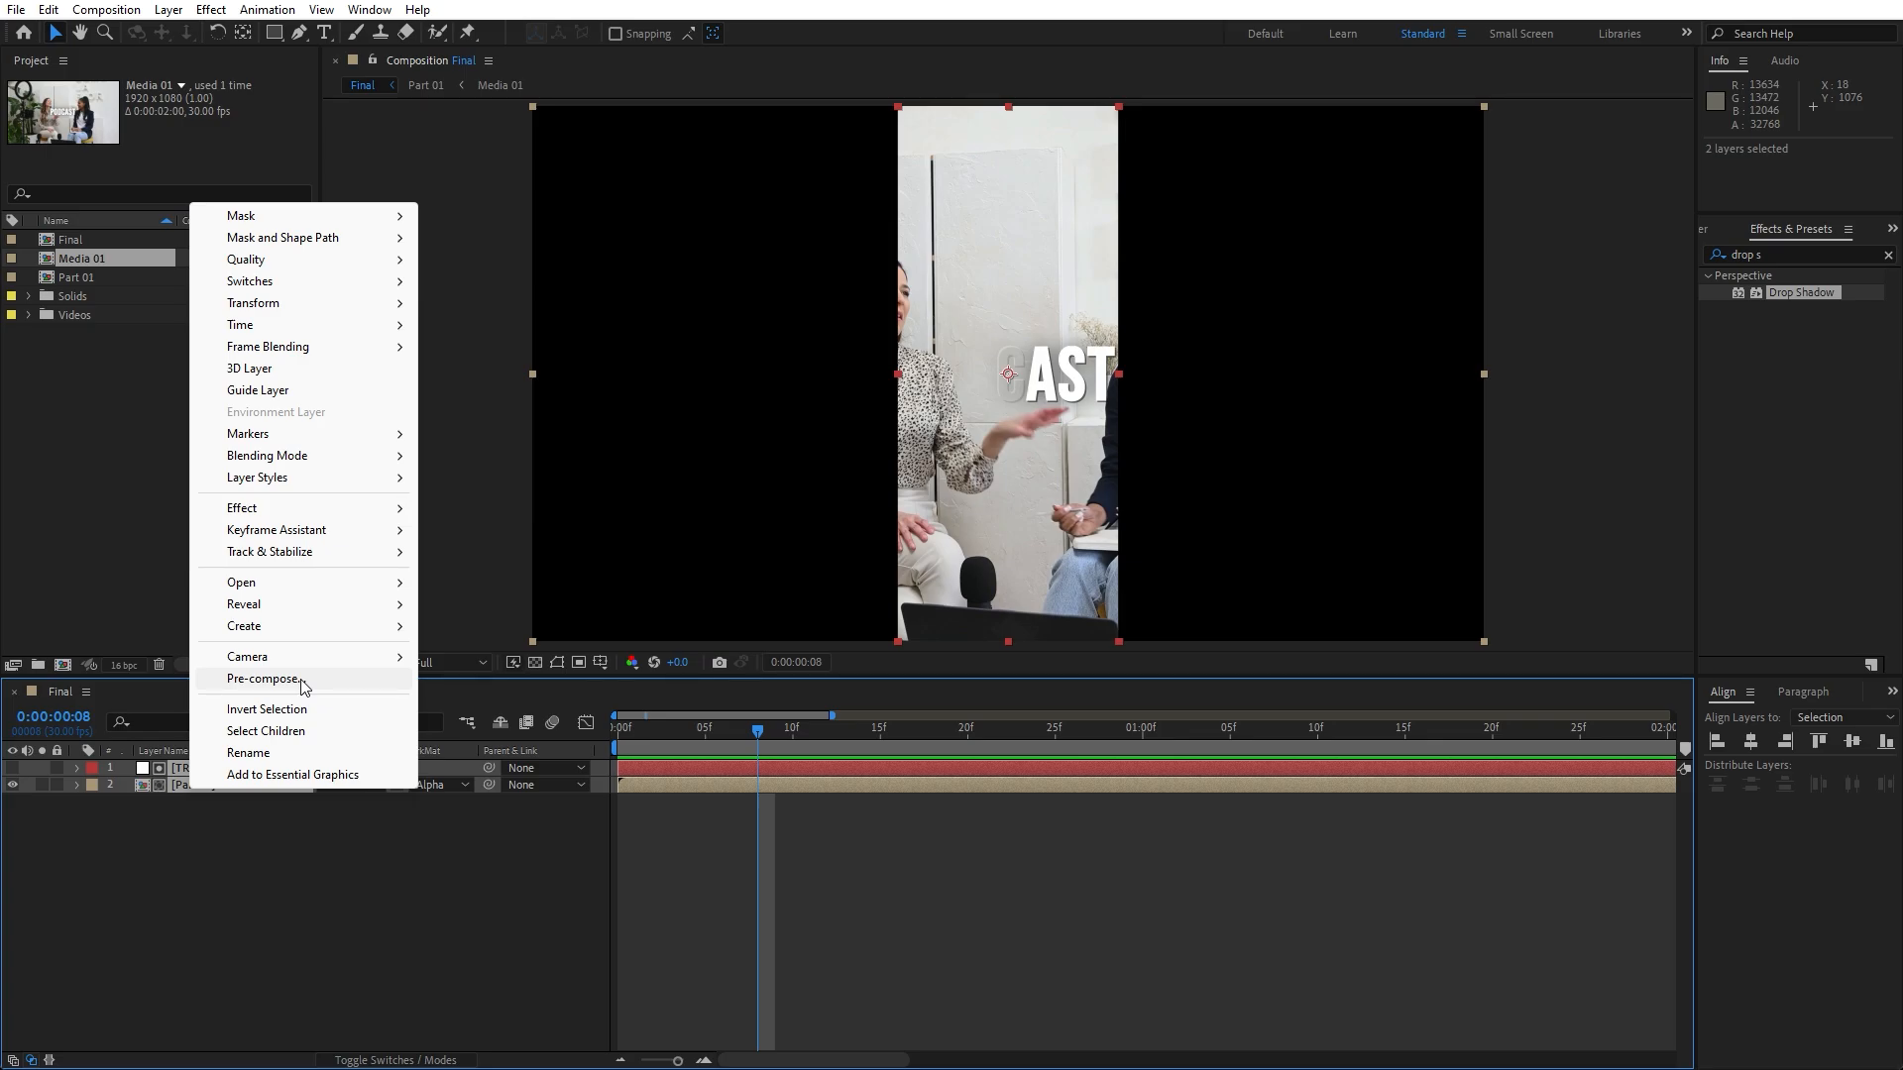
{"action": "left_click", "coordinate": [263, 679]}
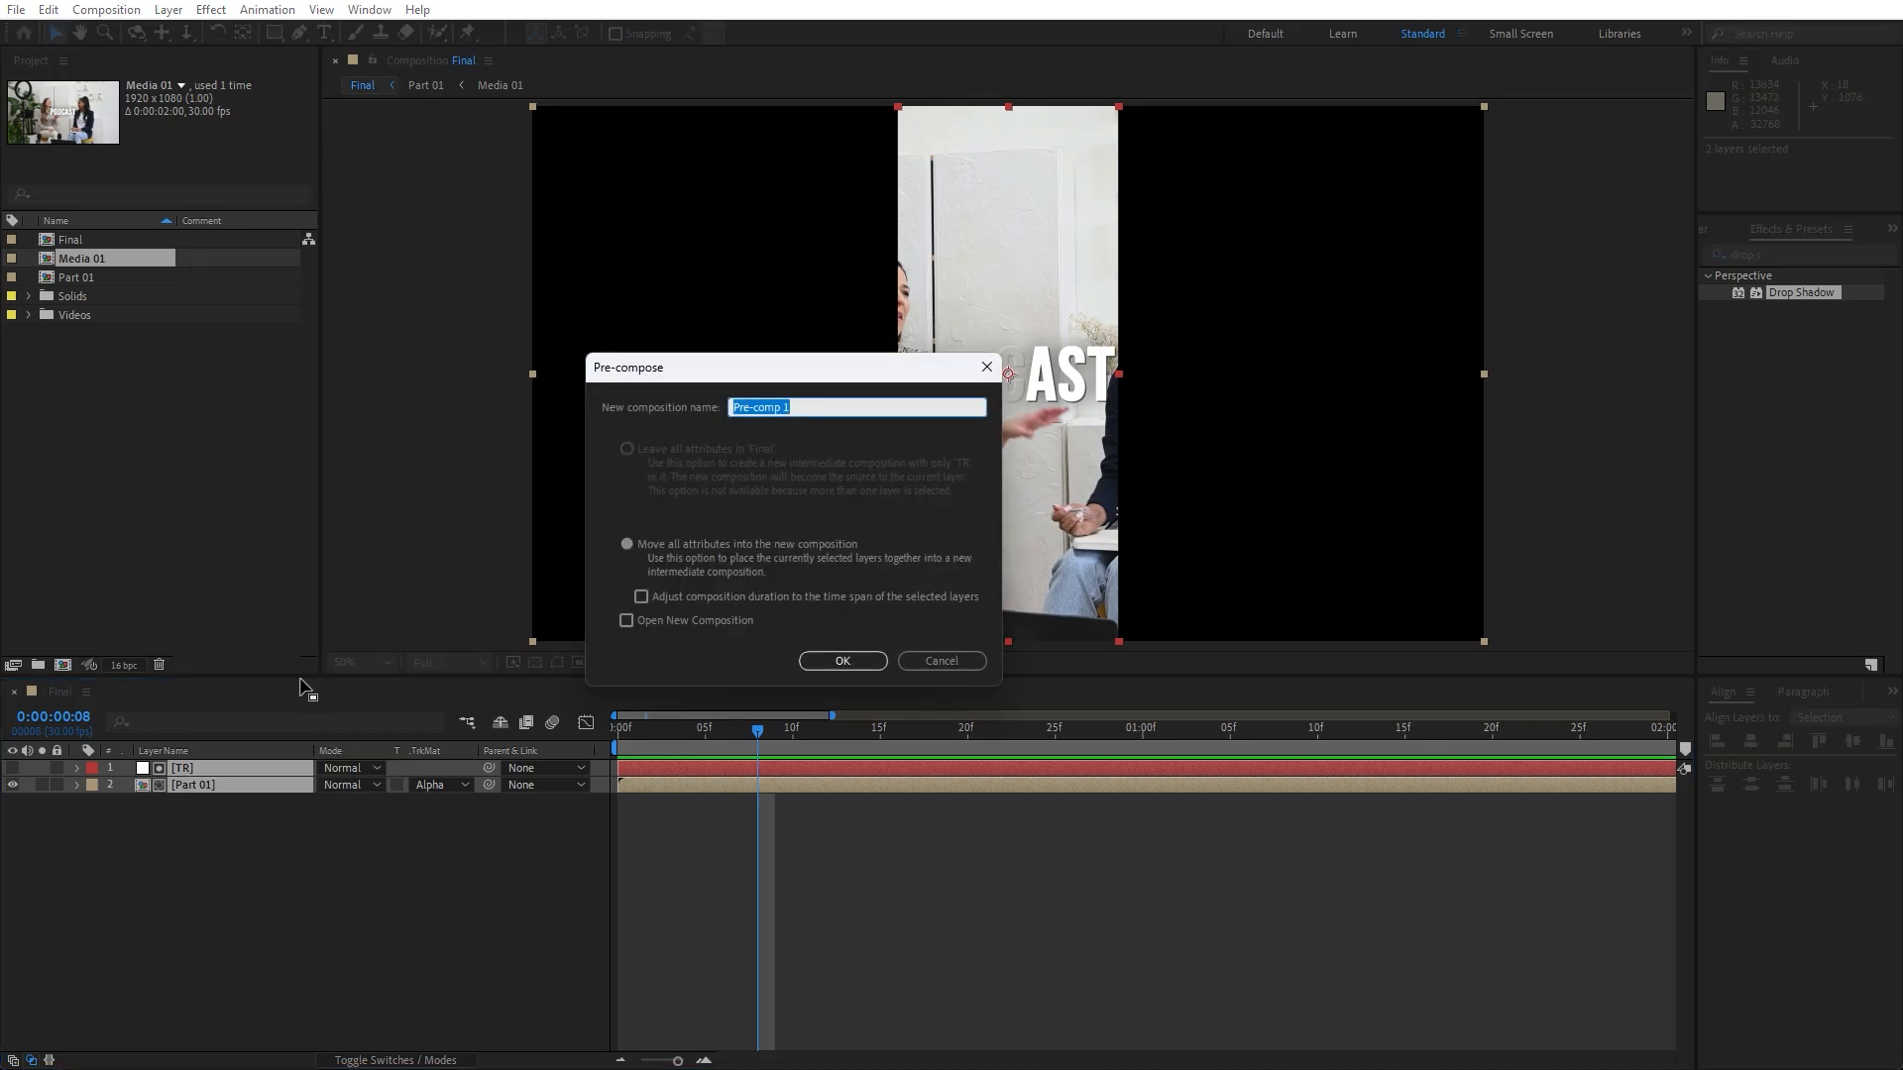
{"action": "type", "text": "Transition 01"}
{"action": "left_click", "coordinate": [841, 668]}
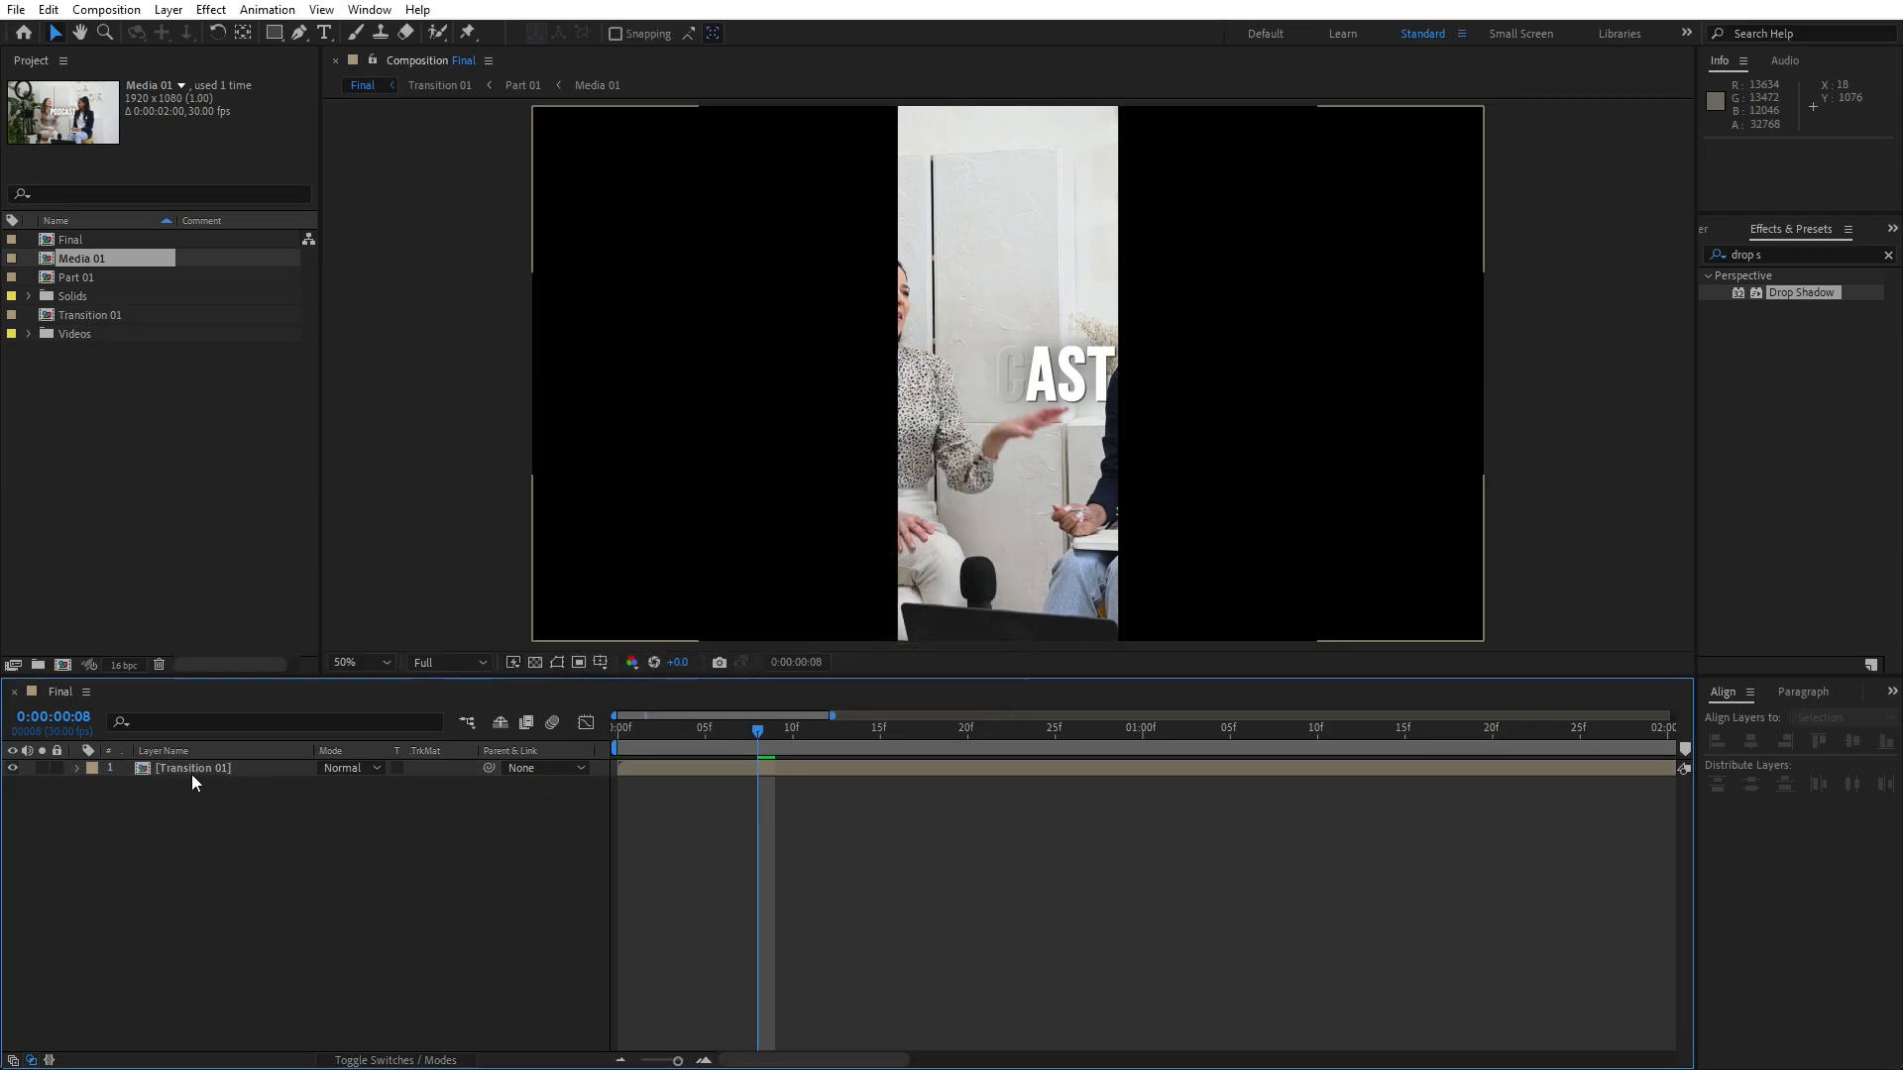
- Duplicate the Transition 01 layer and shift the upper copy to start at frame 2
{"action": "left_click", "coordinate": [192, 777]}
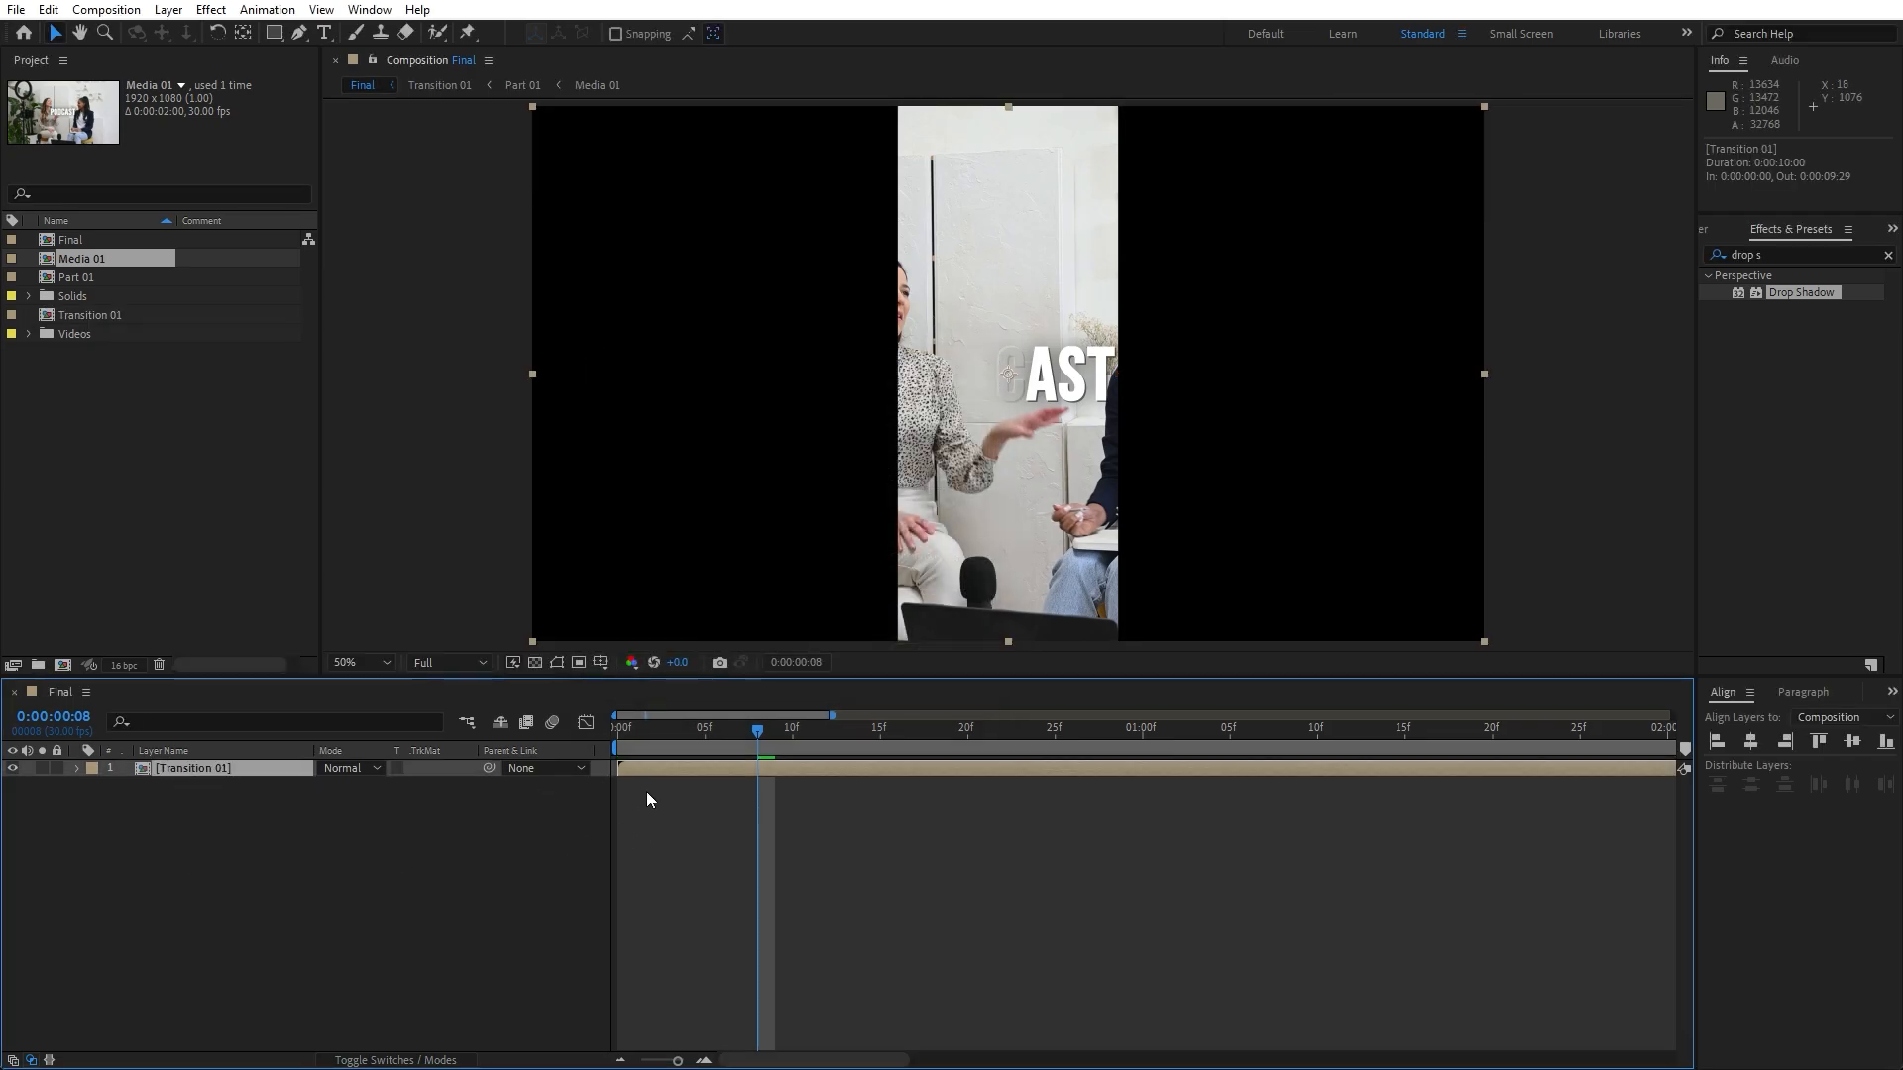
{"action": "key", "text": "ctrl+d"}
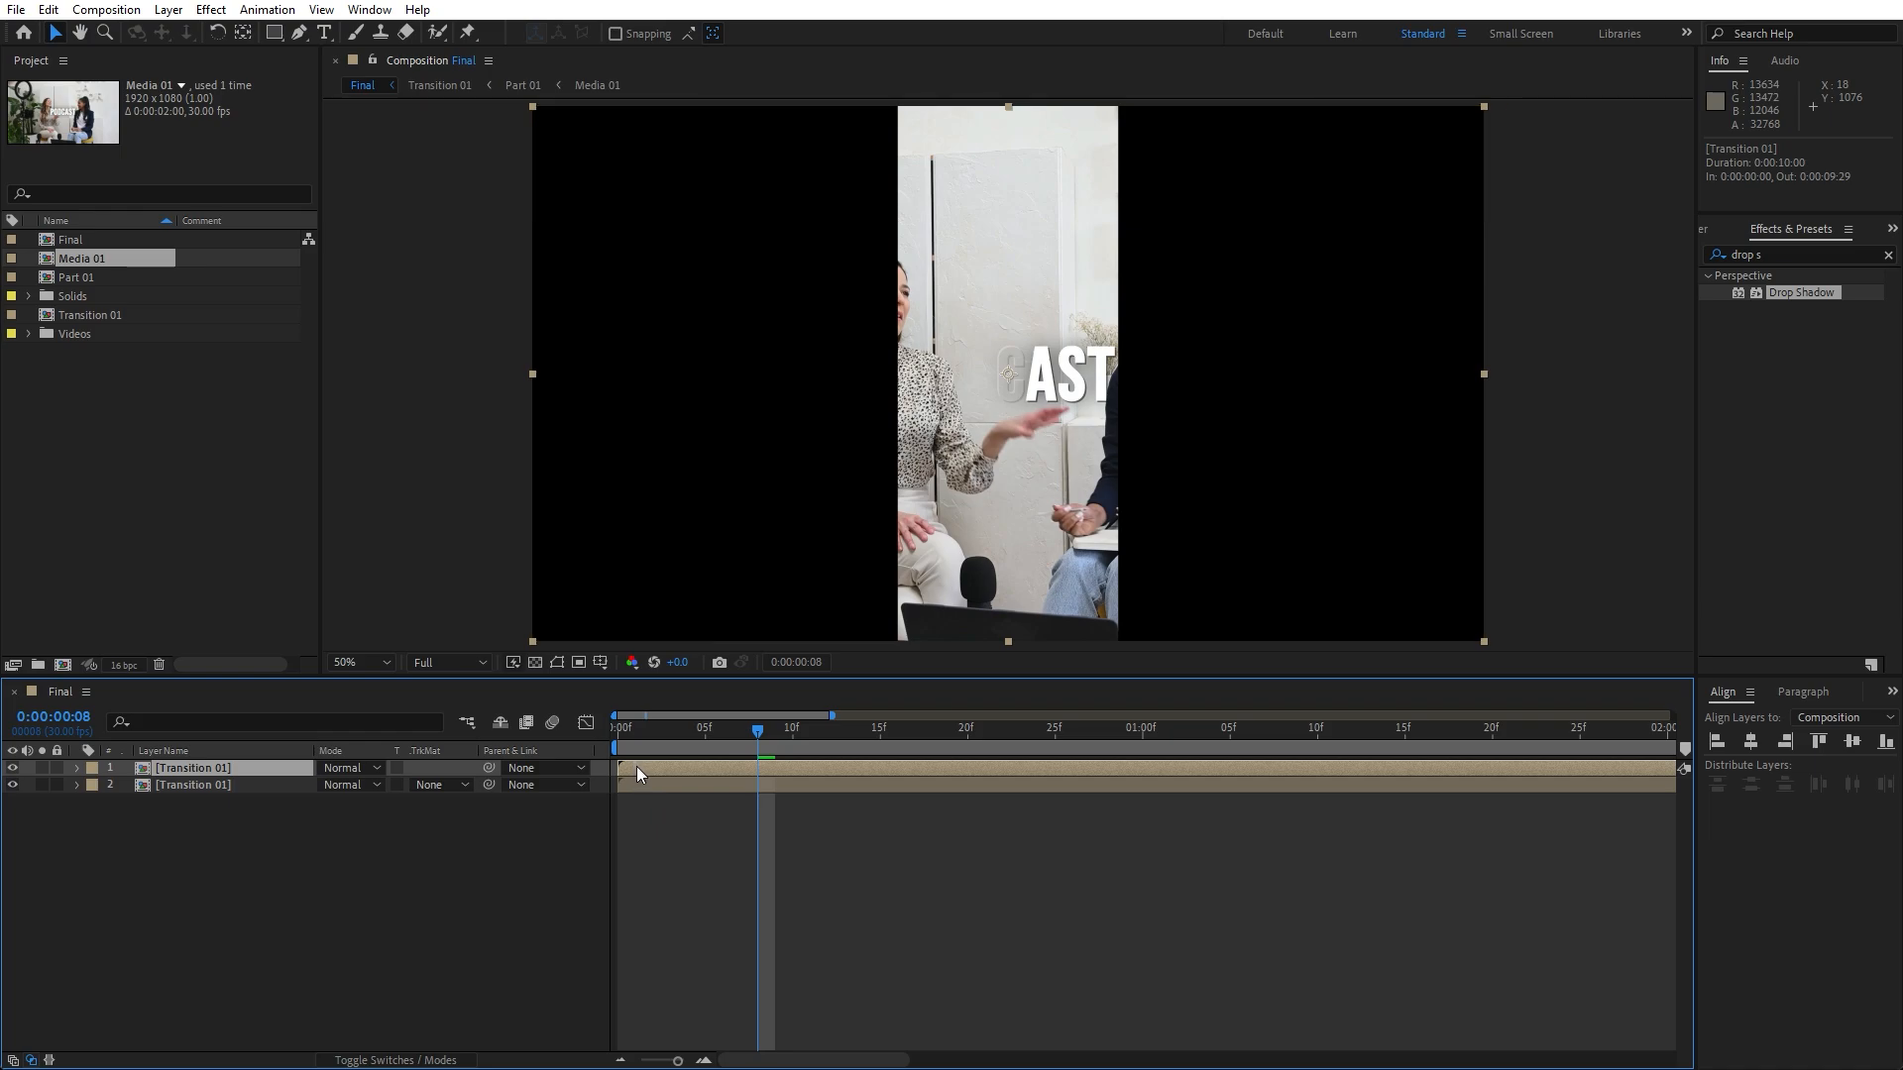
{"action": "left_click_drag", "start_coordinate": [637, 769], "coordinate": [666, 770]}
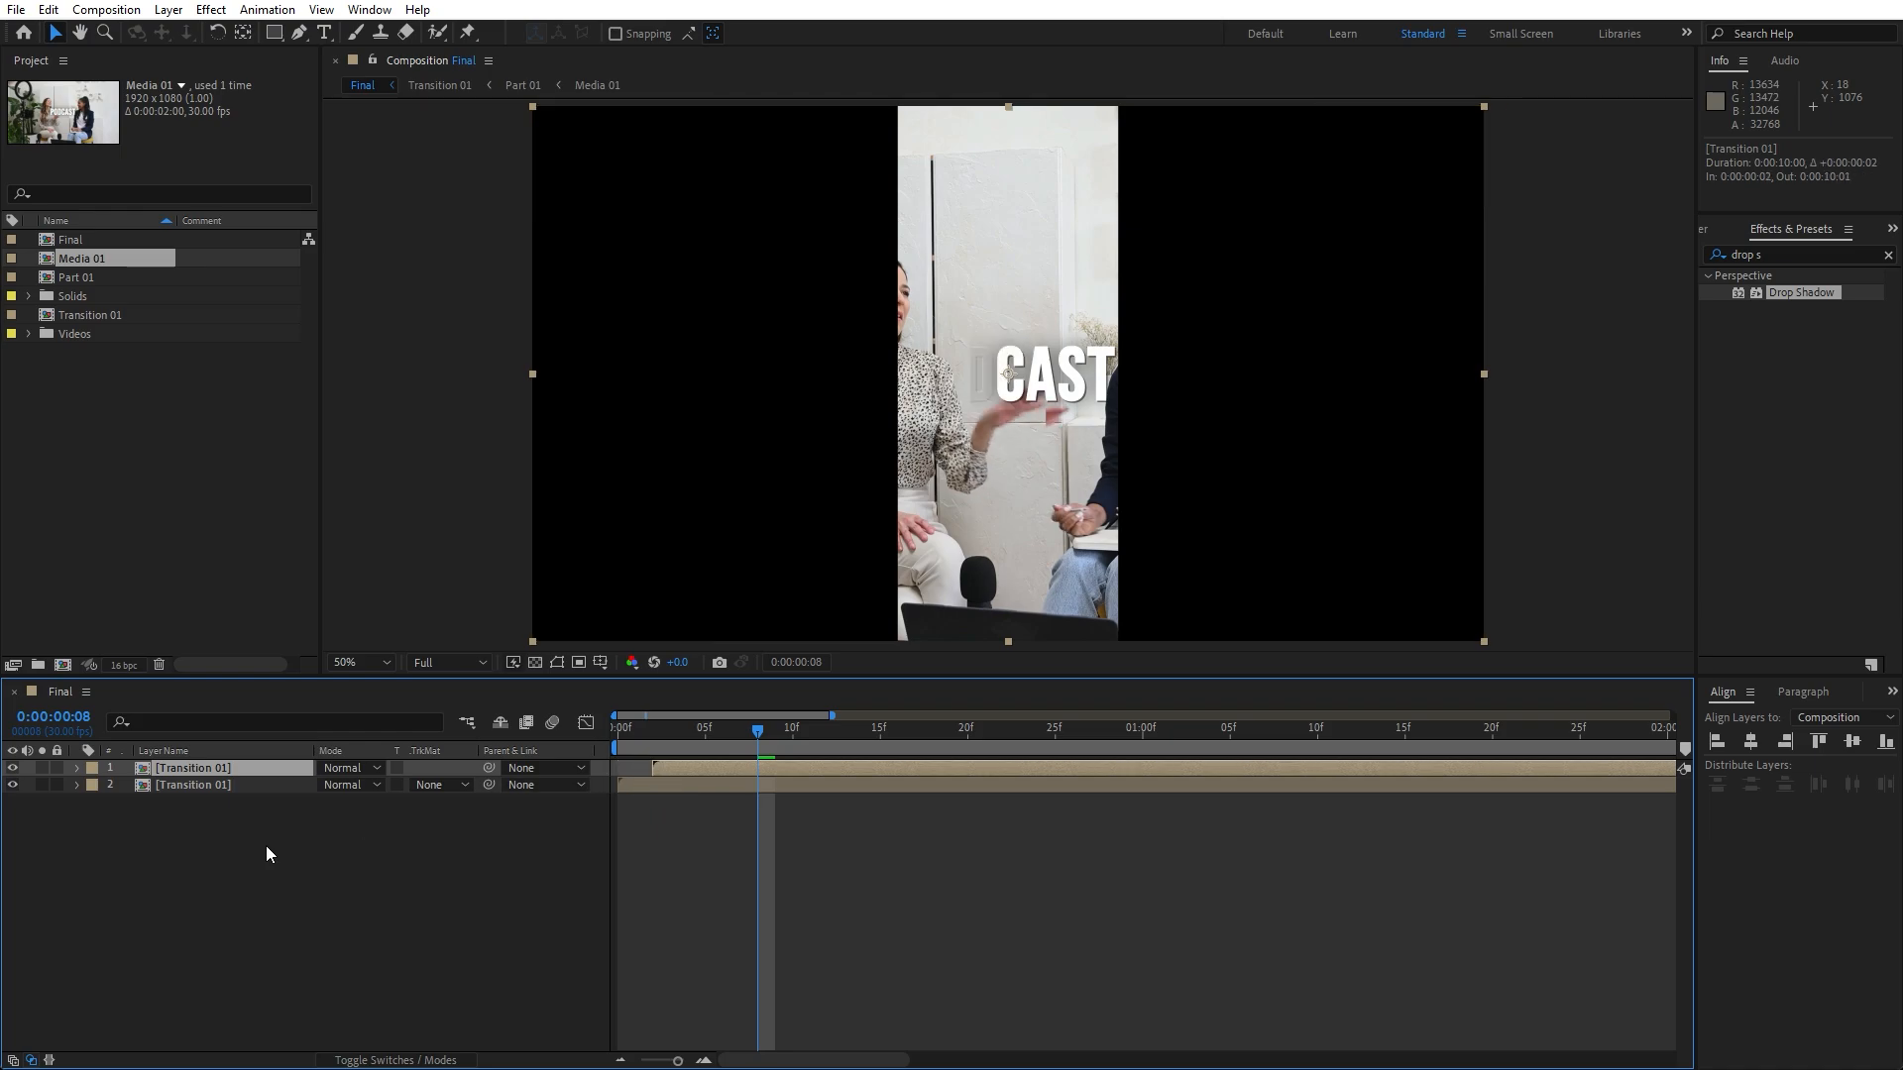
- Apply a Fill effect to the lower Transition 01 layer, sample its colour from the off-white wall, and preview the layered reveal
{"action": "left_click", "coordinate": [195, 787]}
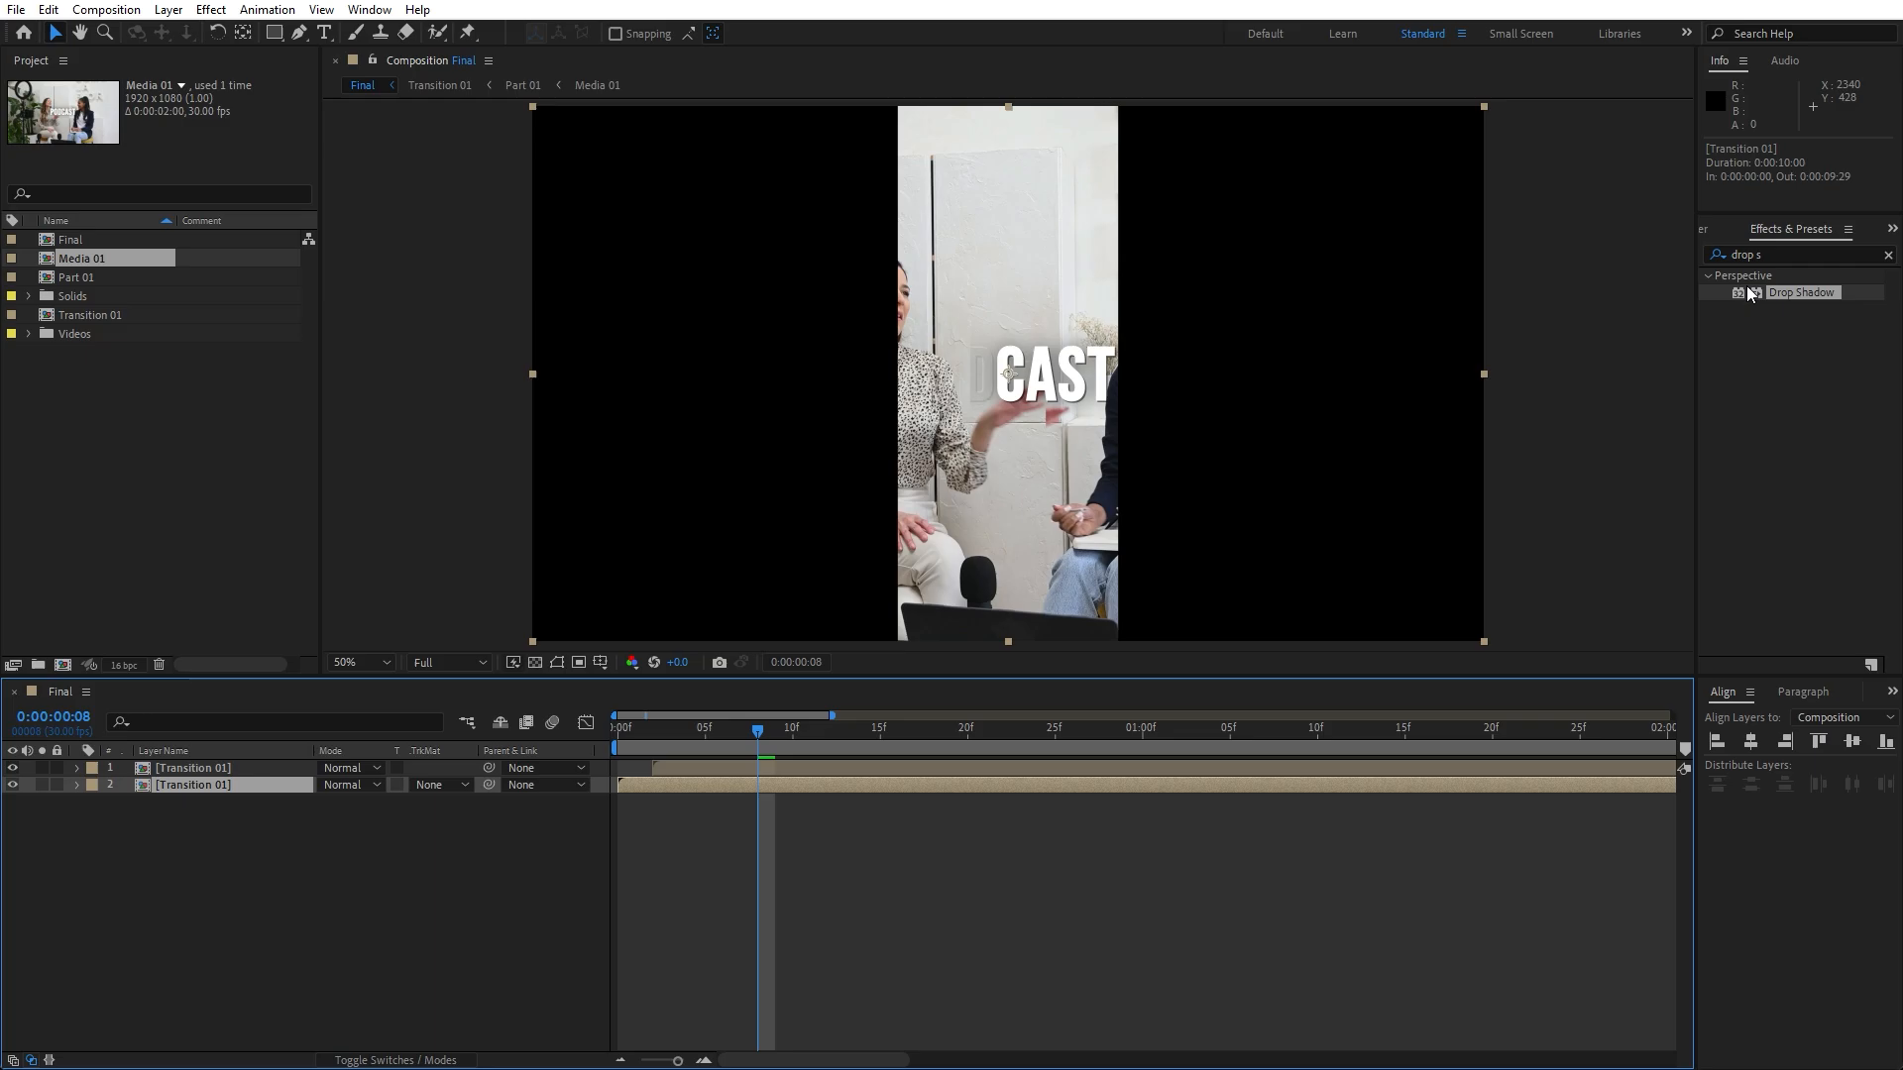
{"action": "left_click", "coordinate": [1784, 255]}
{"action": "type", "text": "fill"}
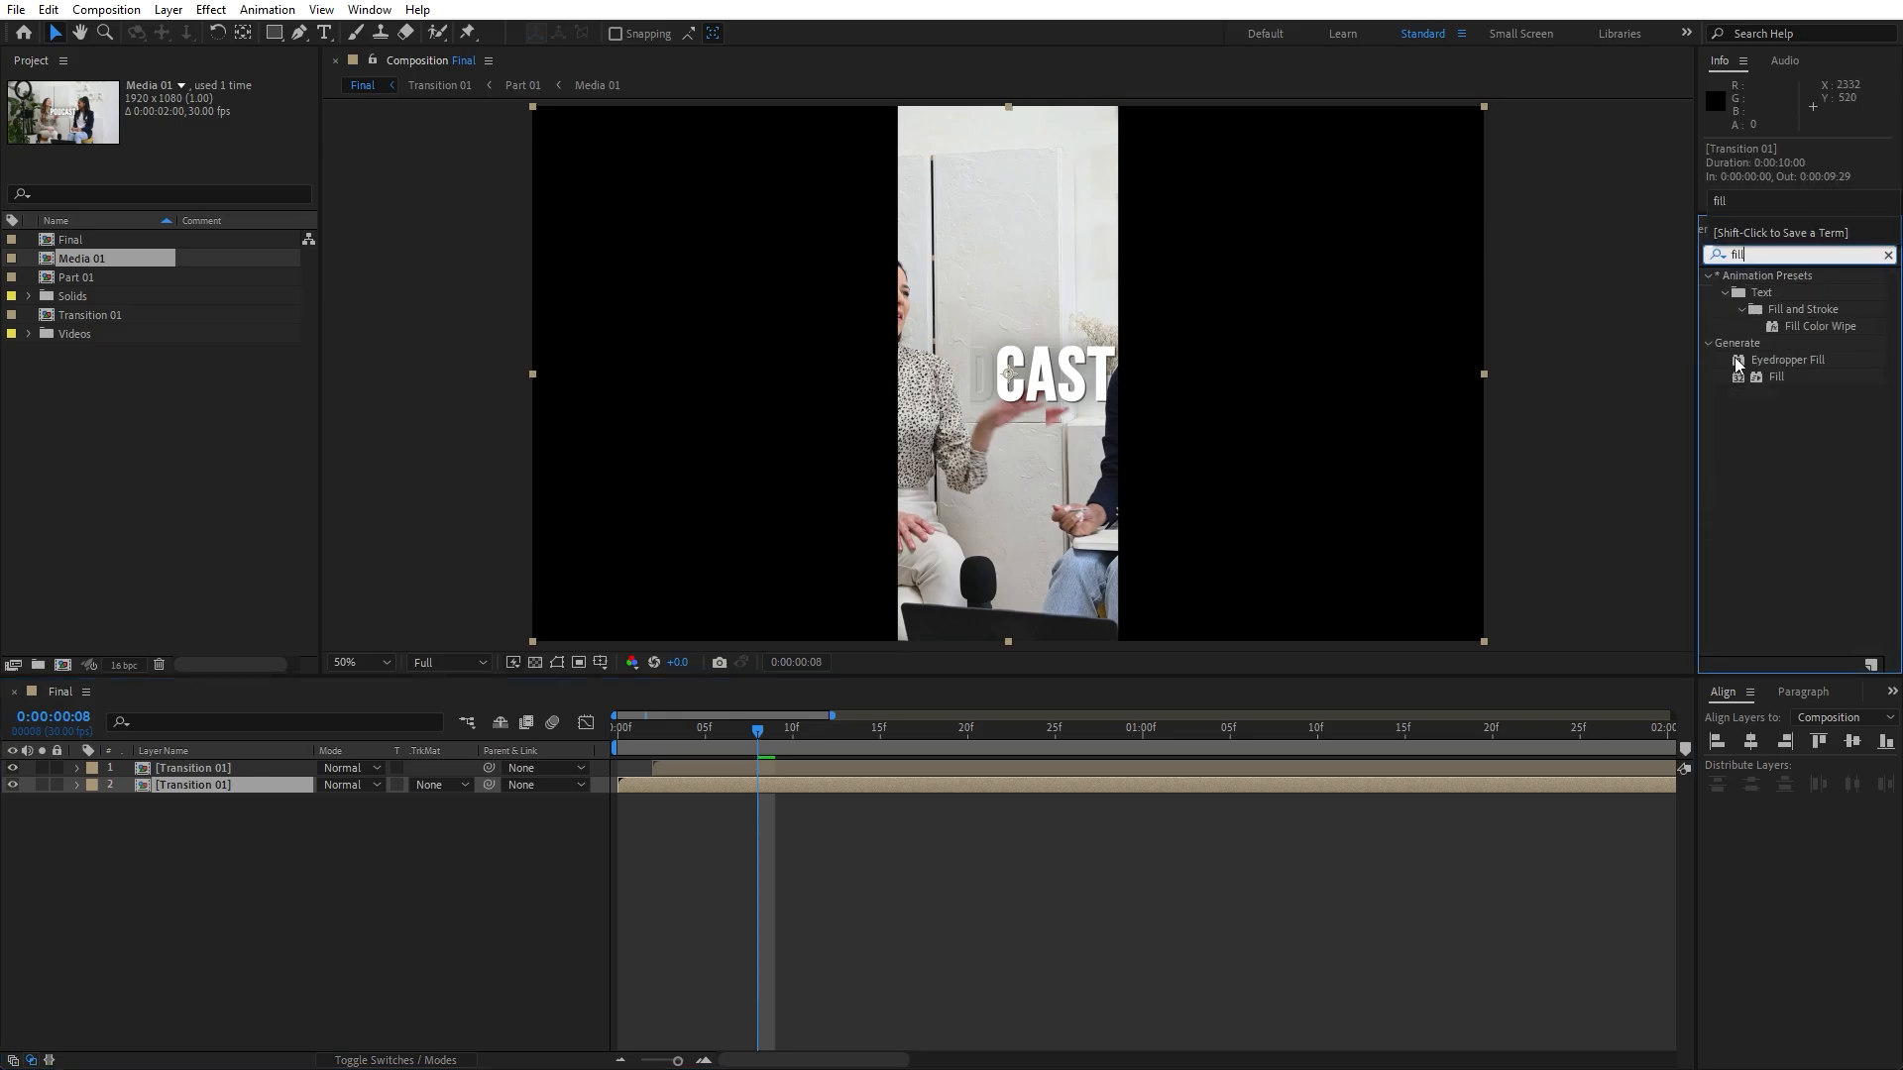
{"action": "left_click_drag", "start_coordinate": [1762, 378], "coordinate": [248, 785]}
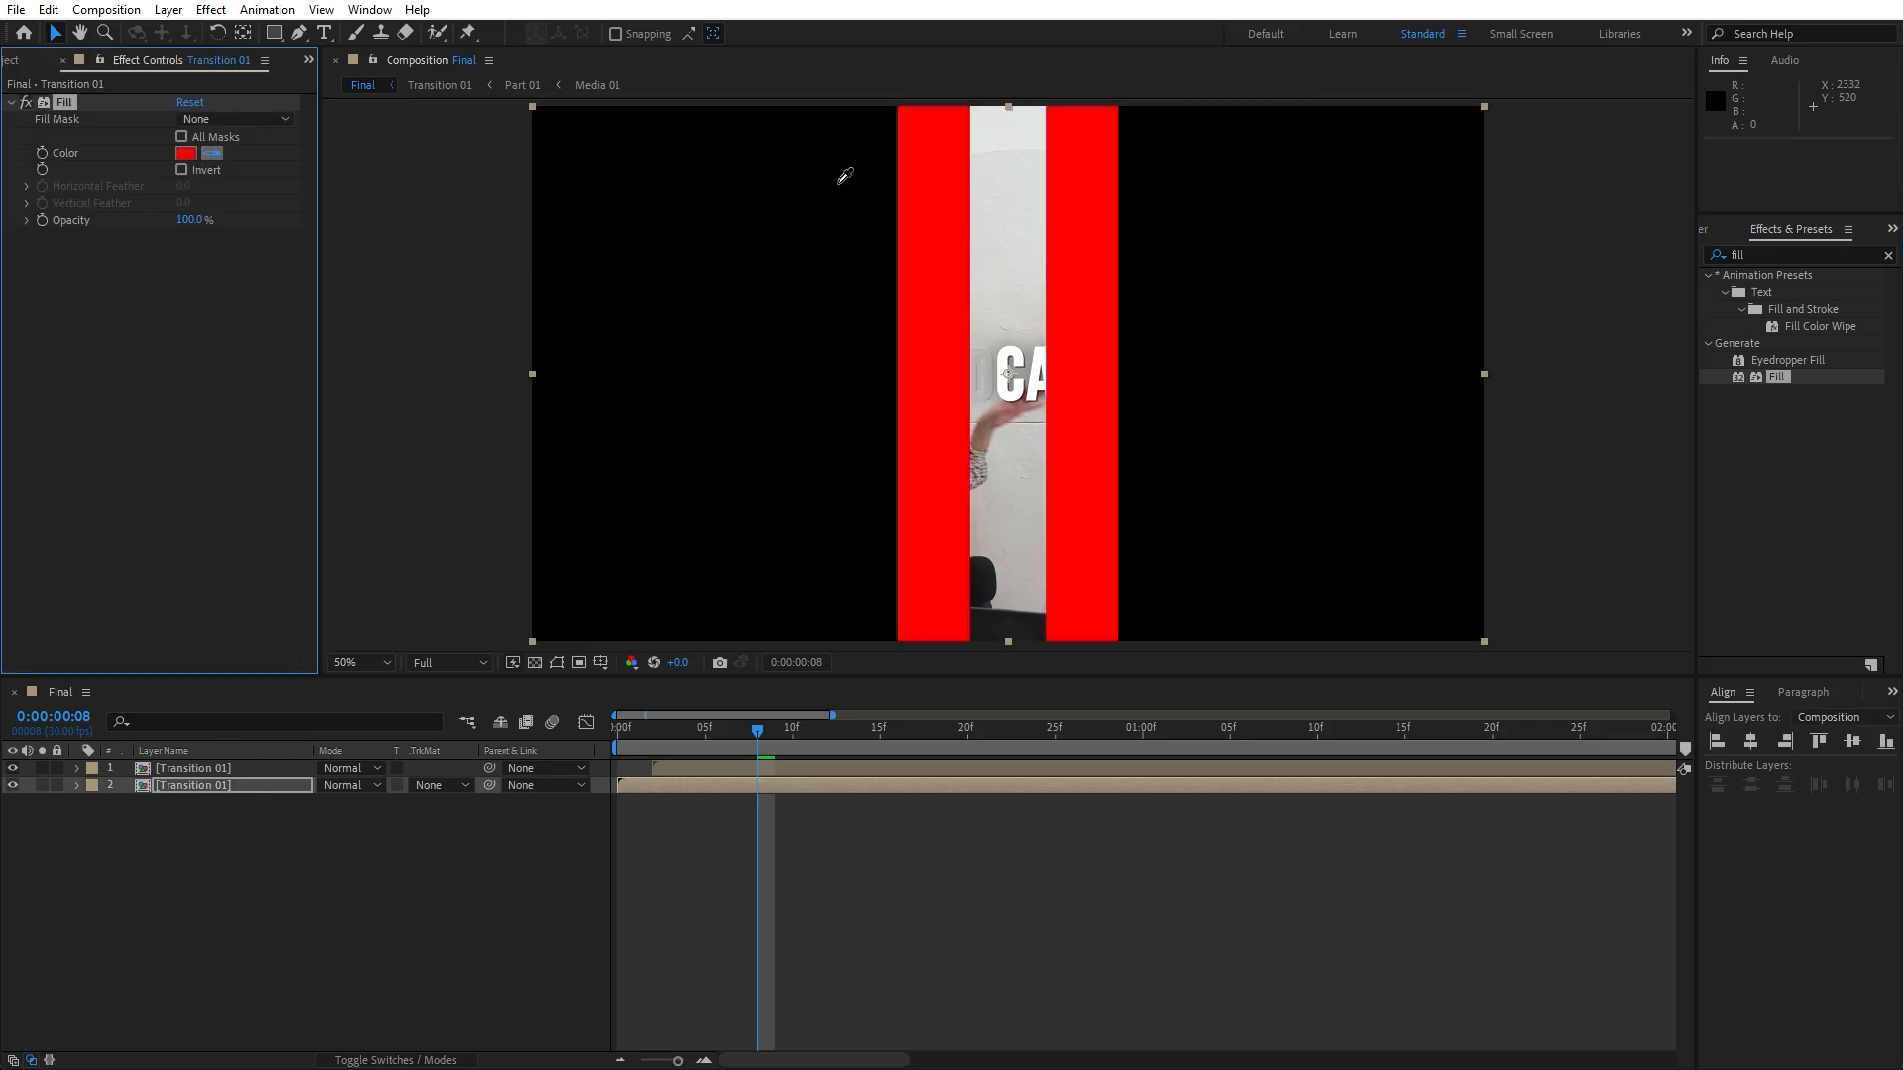
{"action": "left_click", "coordinate": [1021, 214]}
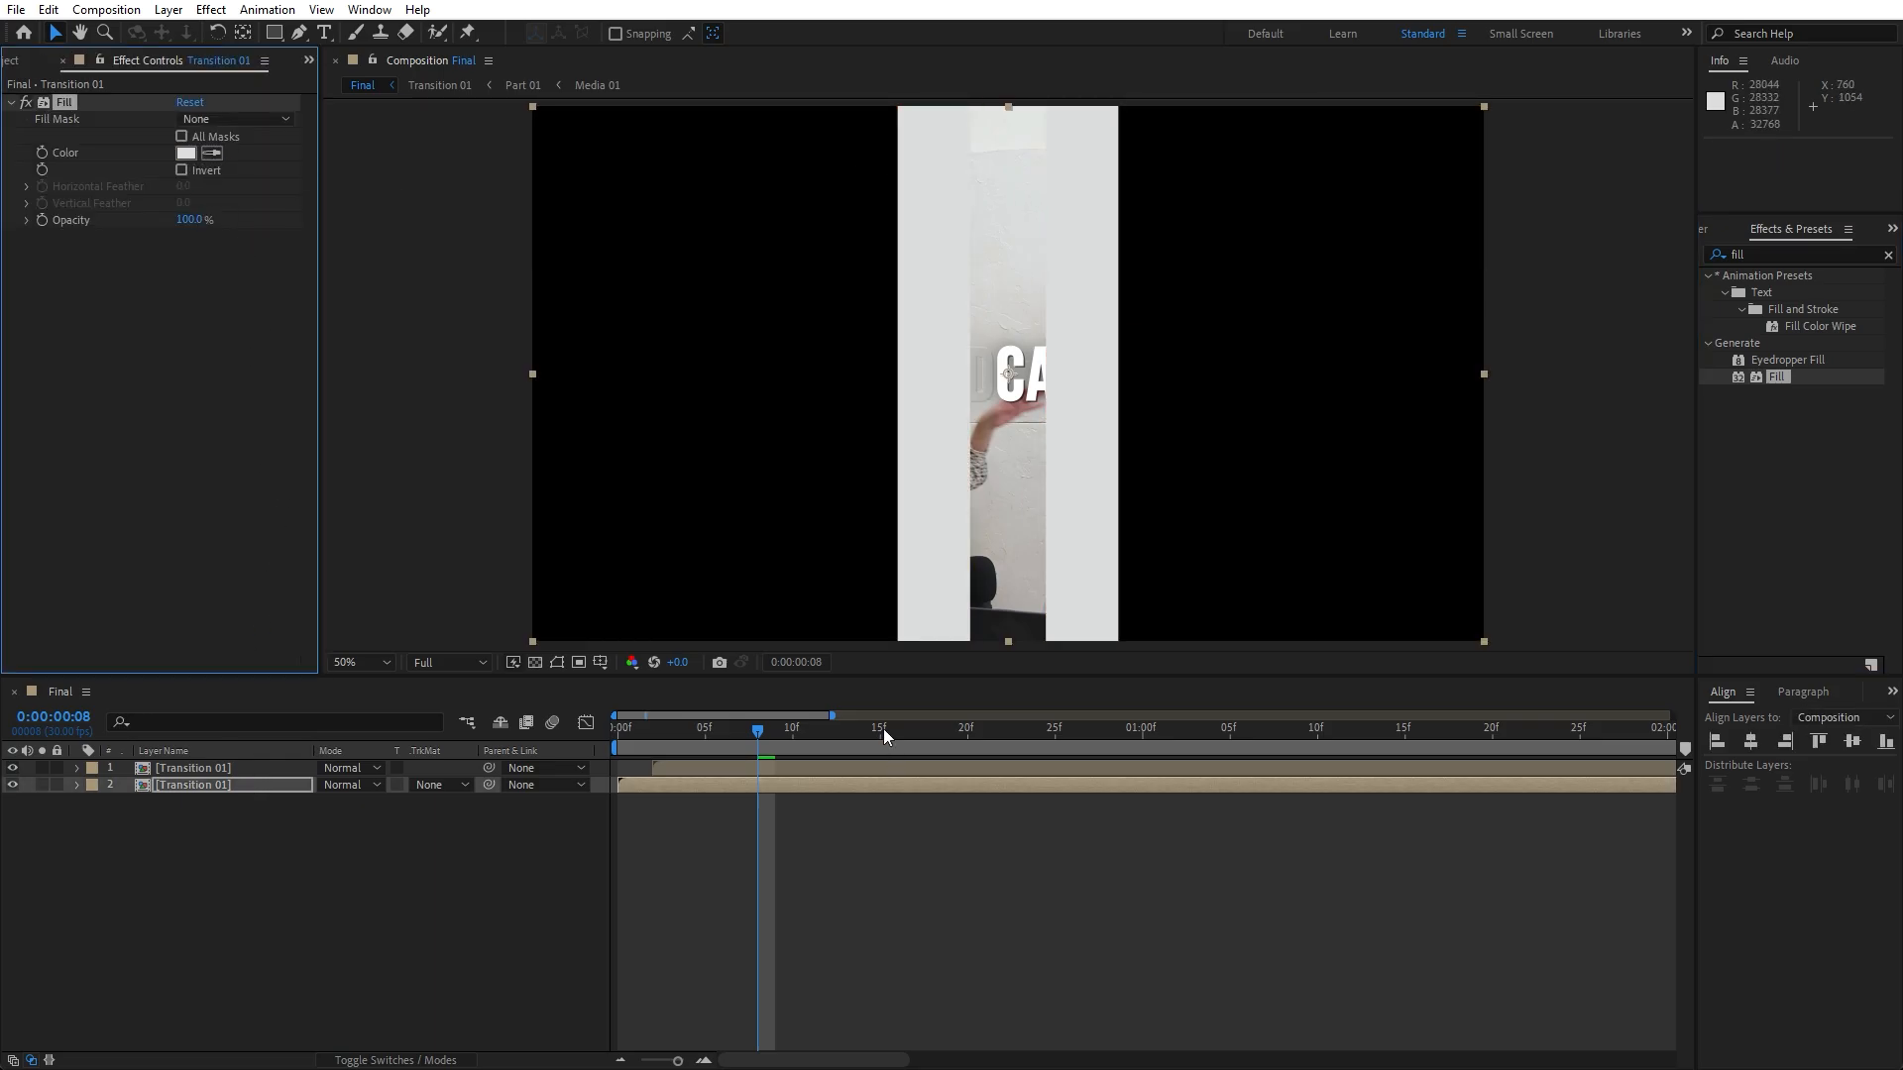
{"action": "key", "text": "space"}
{"action": "left_click", "coordinate": [618, 734]}
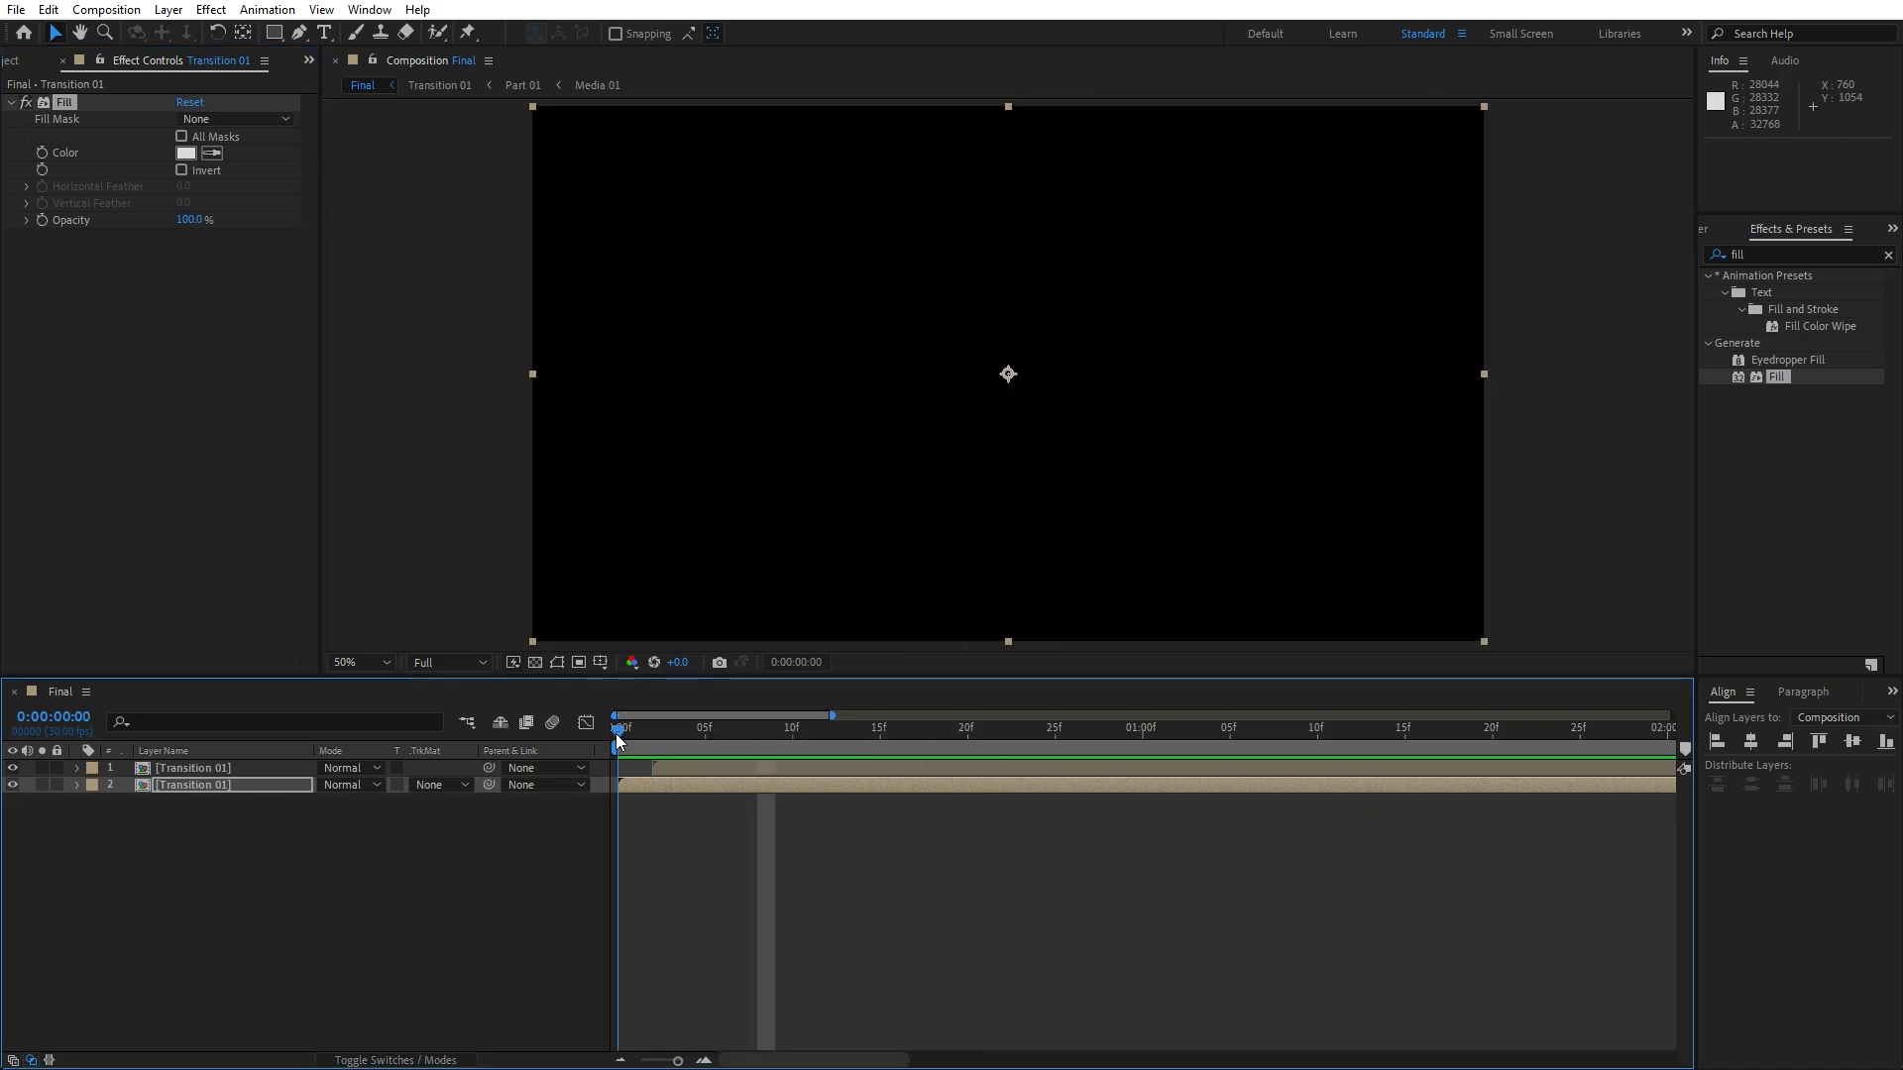
{"action": "left_click_drag", "start_coordinate": [617, 733], "coordinate": [1038, 734]}
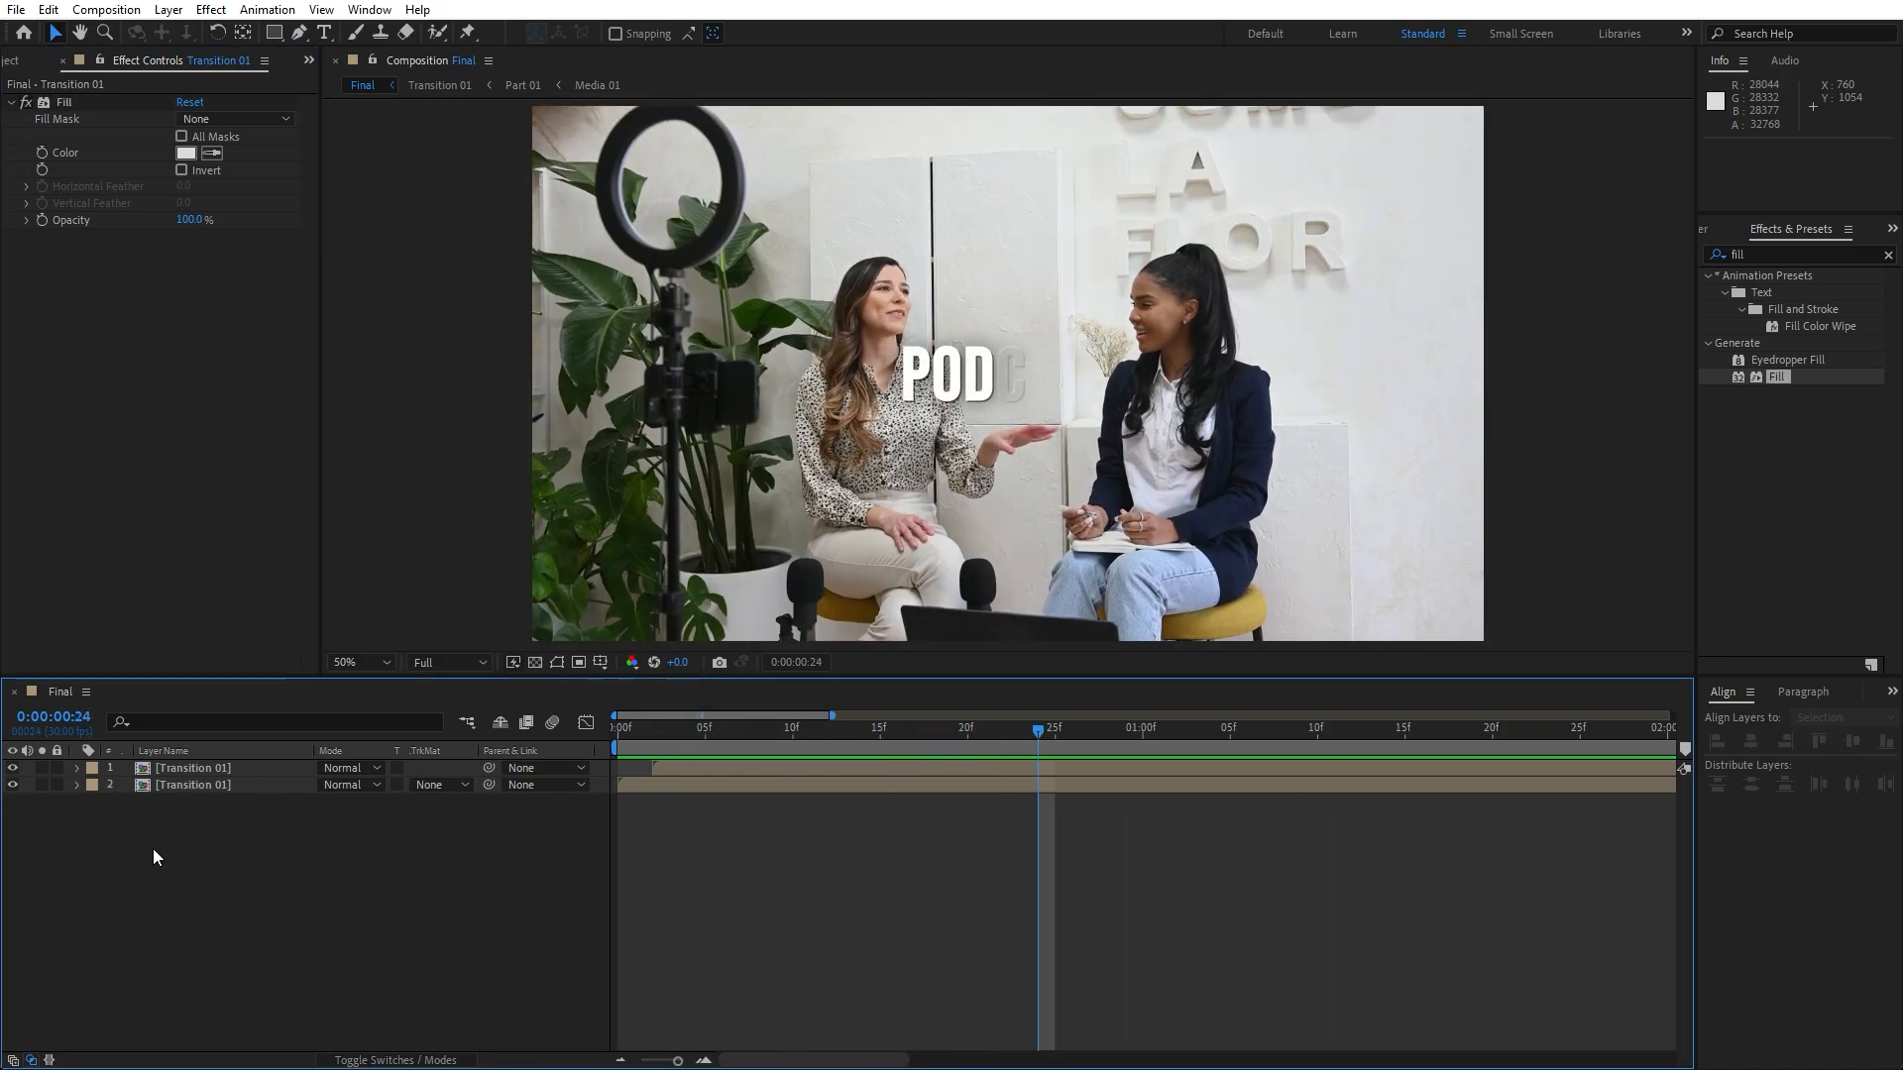
- Inside Transition 01, add a Scale keyframe of 110% to the Part 01 layer at frame 0
{"action": "double_click", "coordinate": [200, 787]}
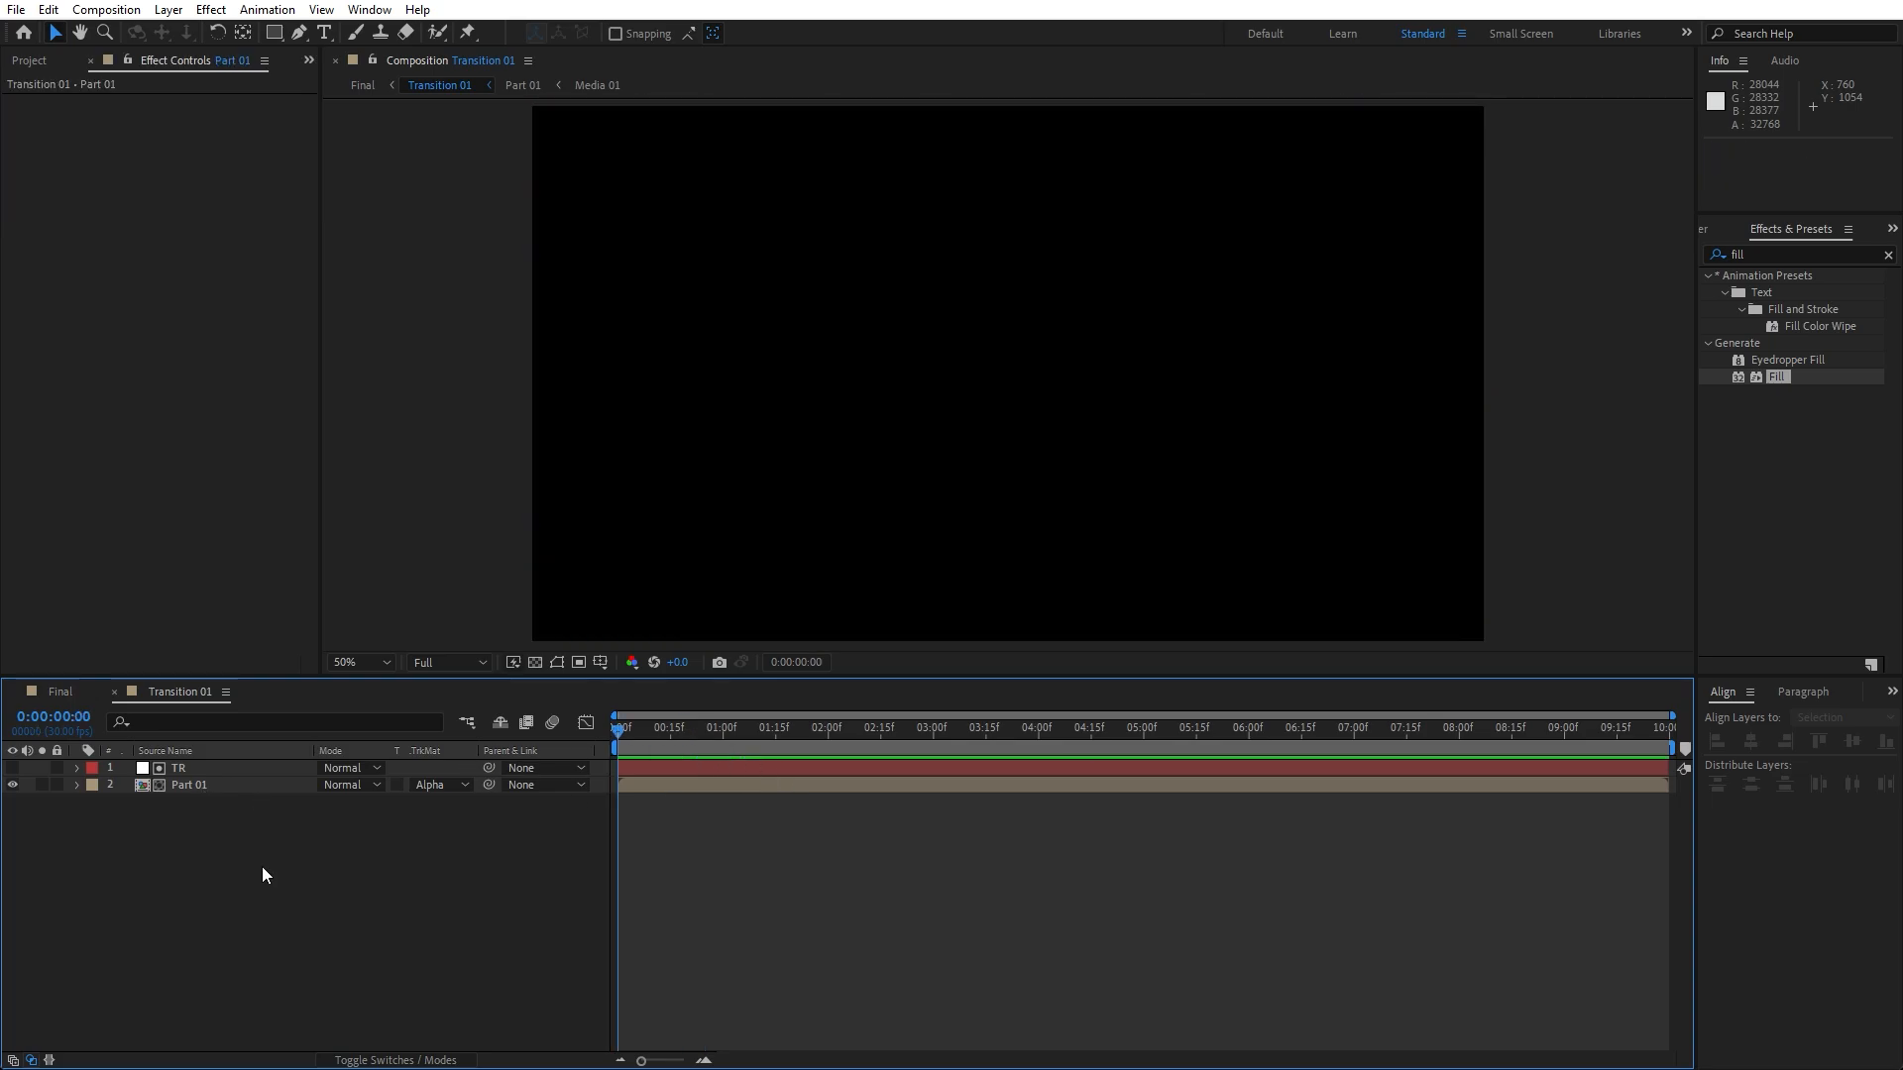
{"action": "left_click", "coordinate": [200, 787]}
{"action": "key", "text": "s"}
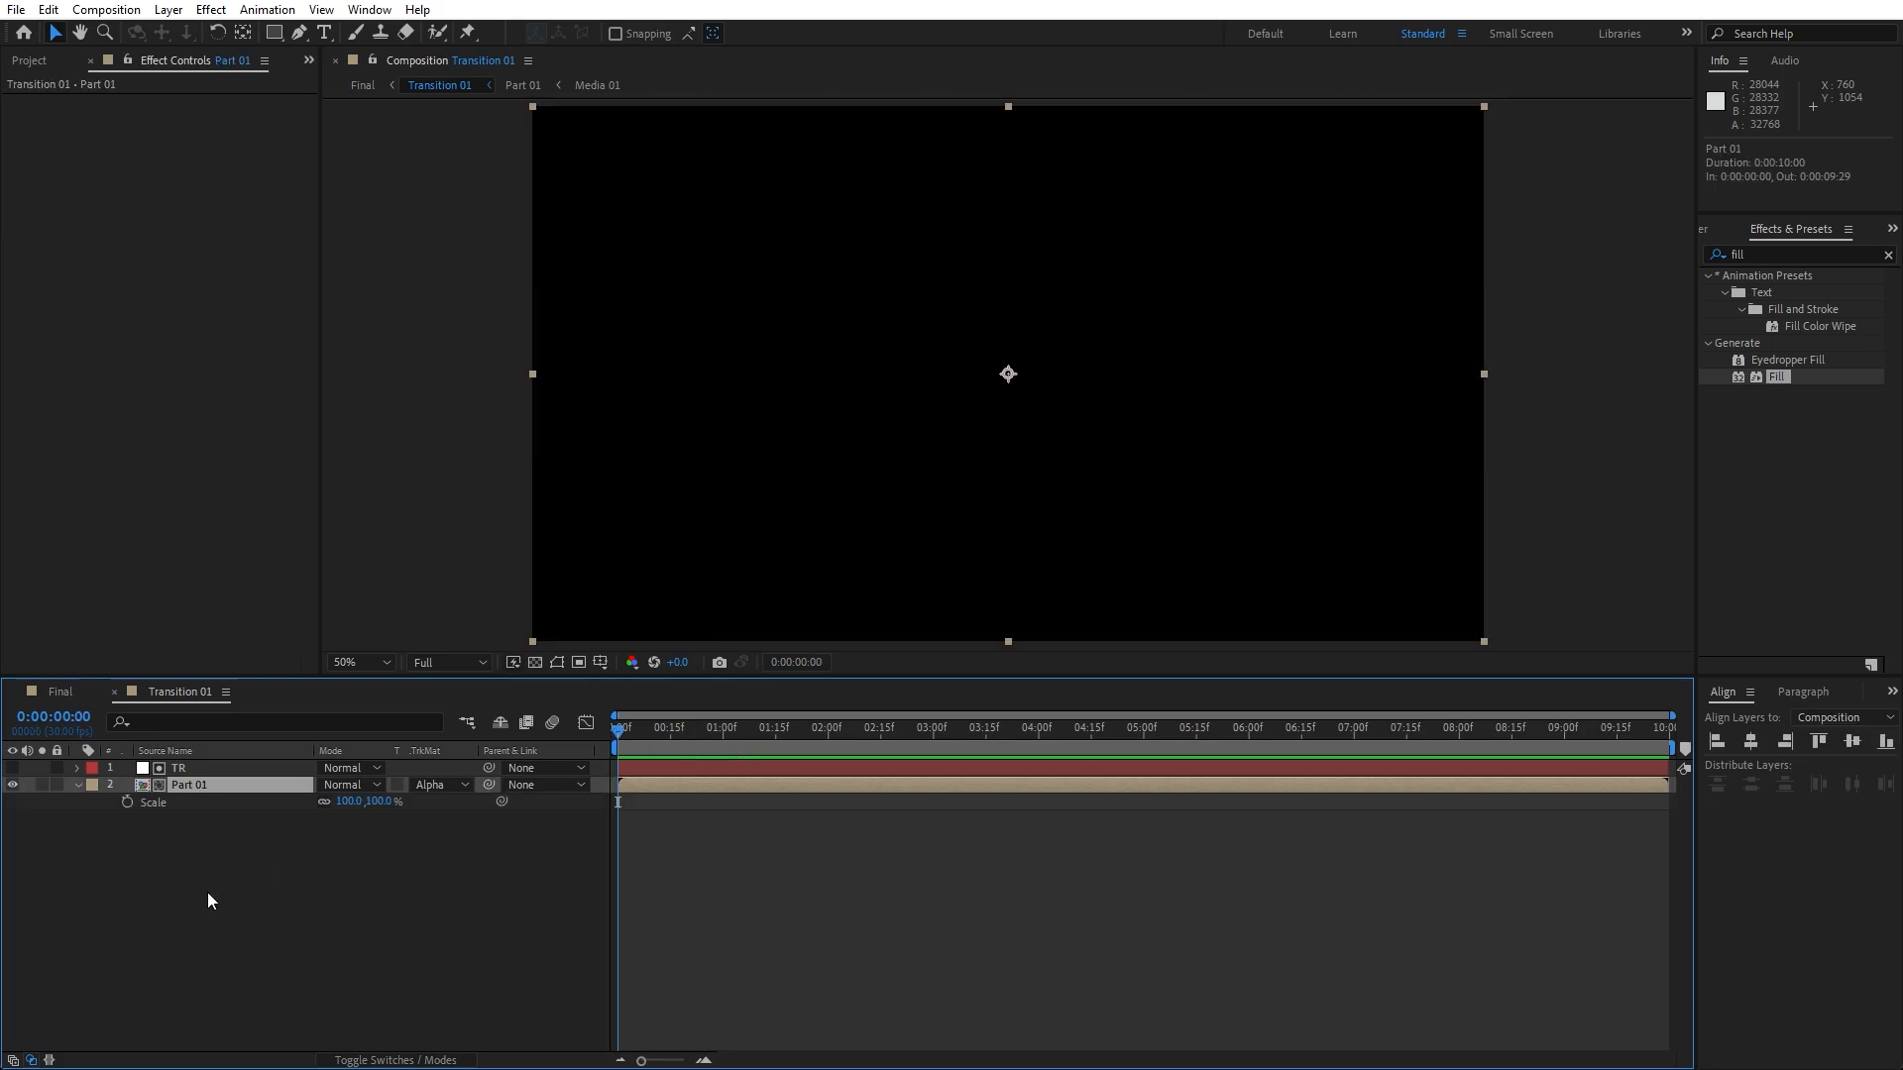
{"action": "left_click", "coordinate": [128, 803]}
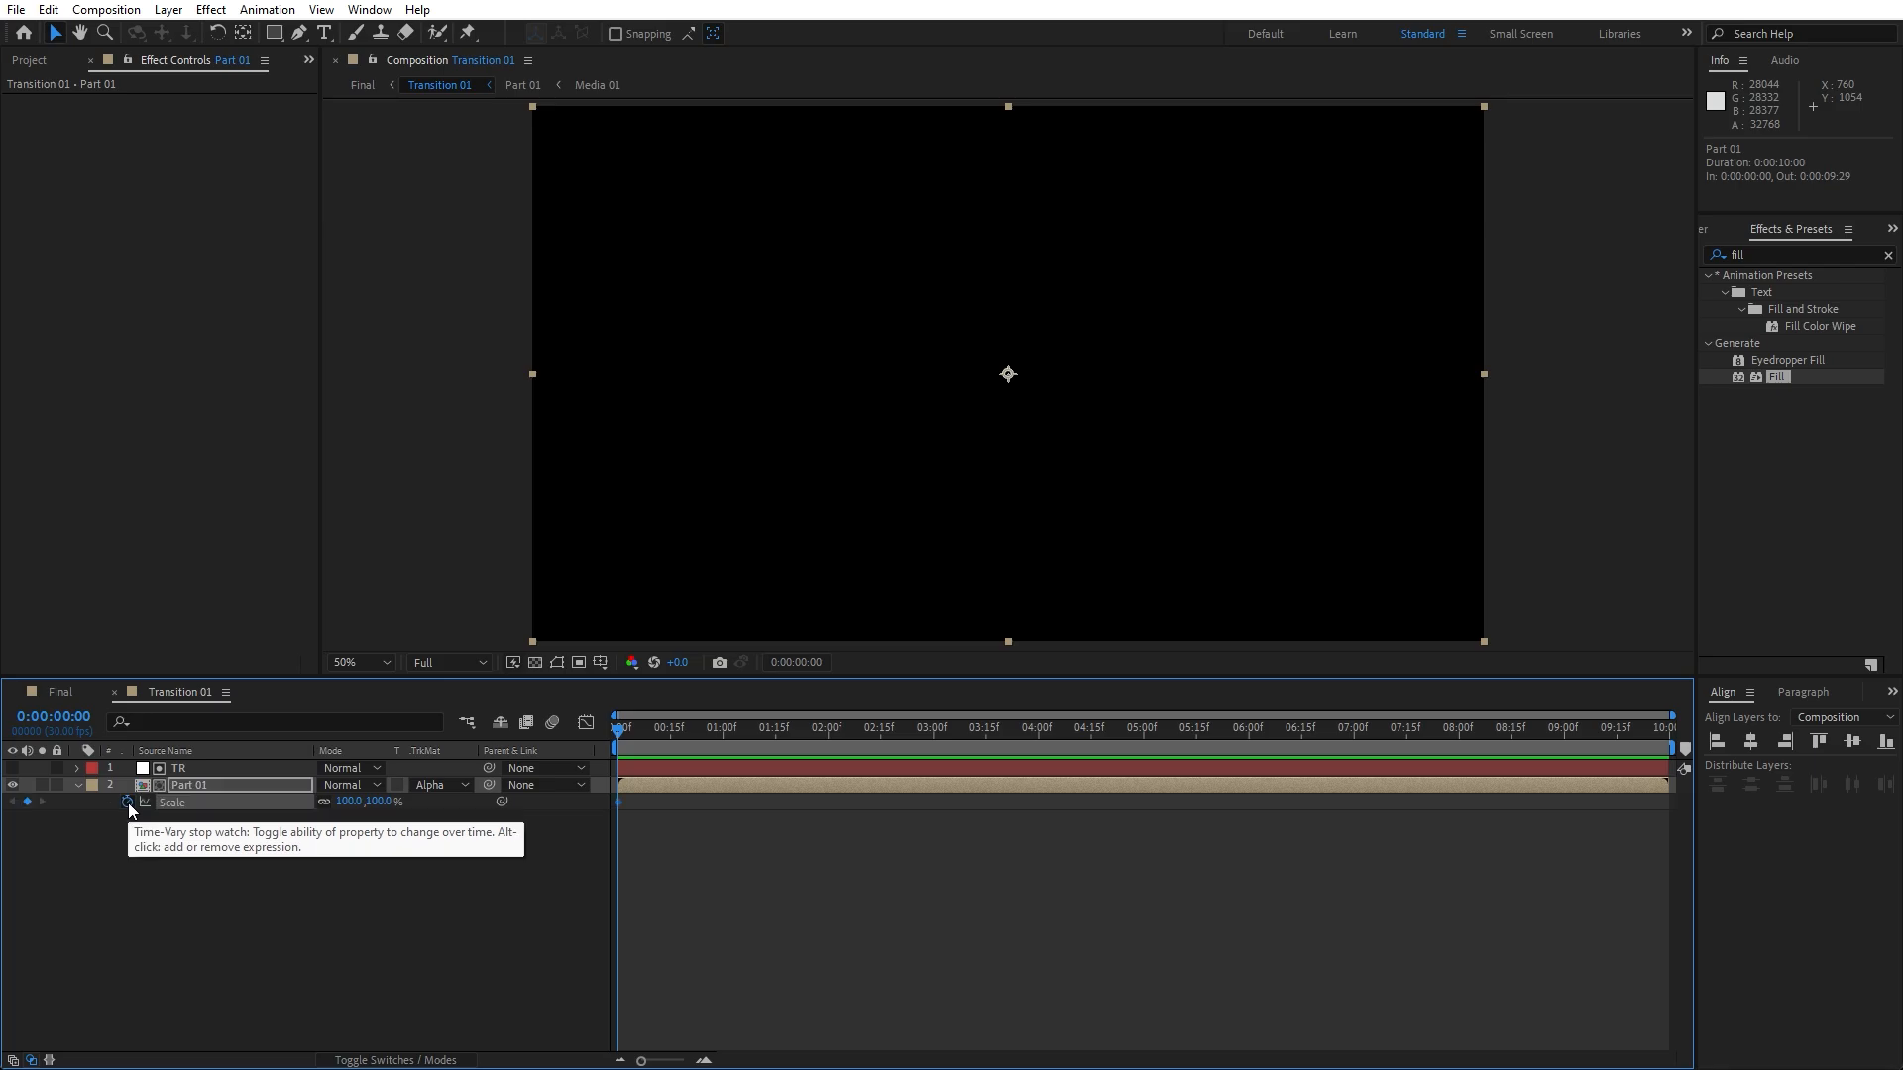
{"action": "left_click", "coordinate": [345, 801]}
{"action": "type", "text": "110"}
{"action": "left_click", "coordinate": [347, 880]}
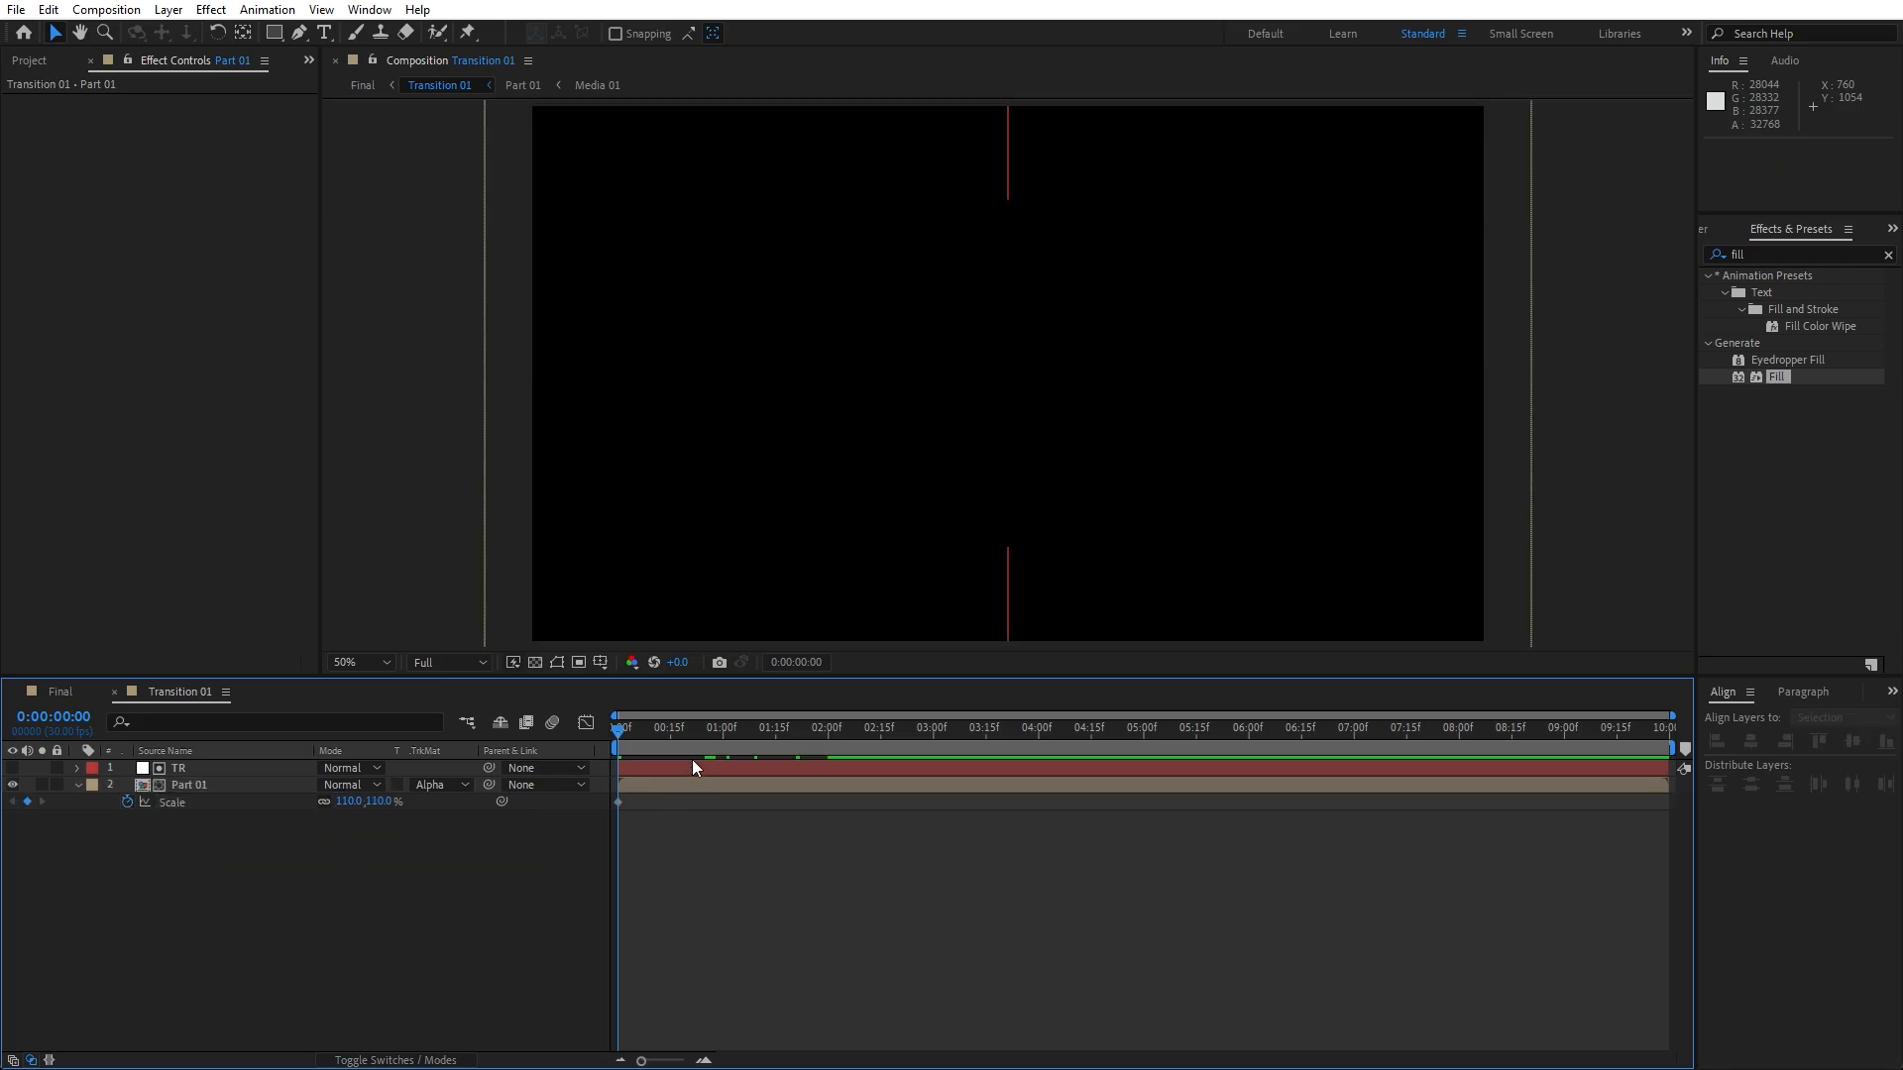
- Add a 100% Scale keyframe to Part 01 at 0:00:02:00 and preview the slow zoom-out
{"action": "left_click_drag", "start_coordinate": [684, 739], "coordinate": [826, 741]}
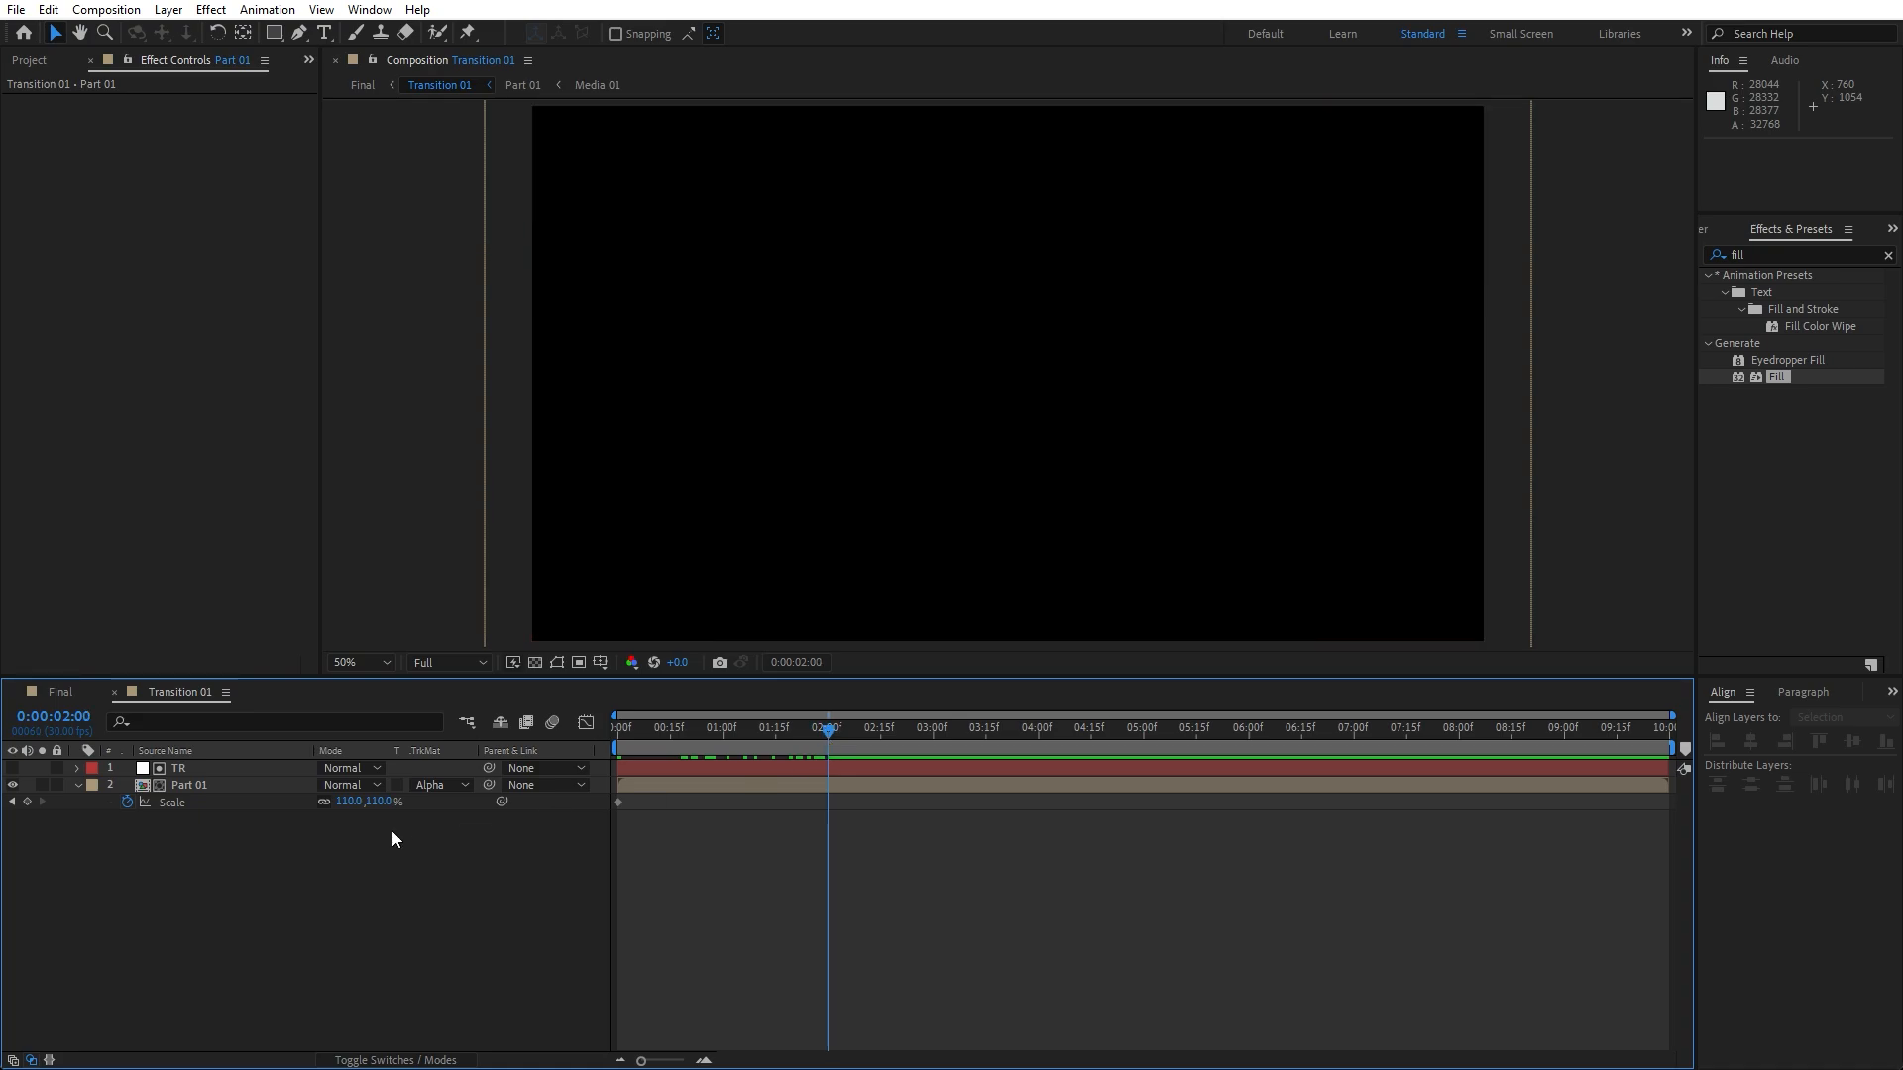
{"action": "left_click", "coordinate": [347, 801]}
{"action": "type", "text": "100"}
{"action": "left_click", "coordinate": [348, 882]}
{"action": "key", "text": "space"}
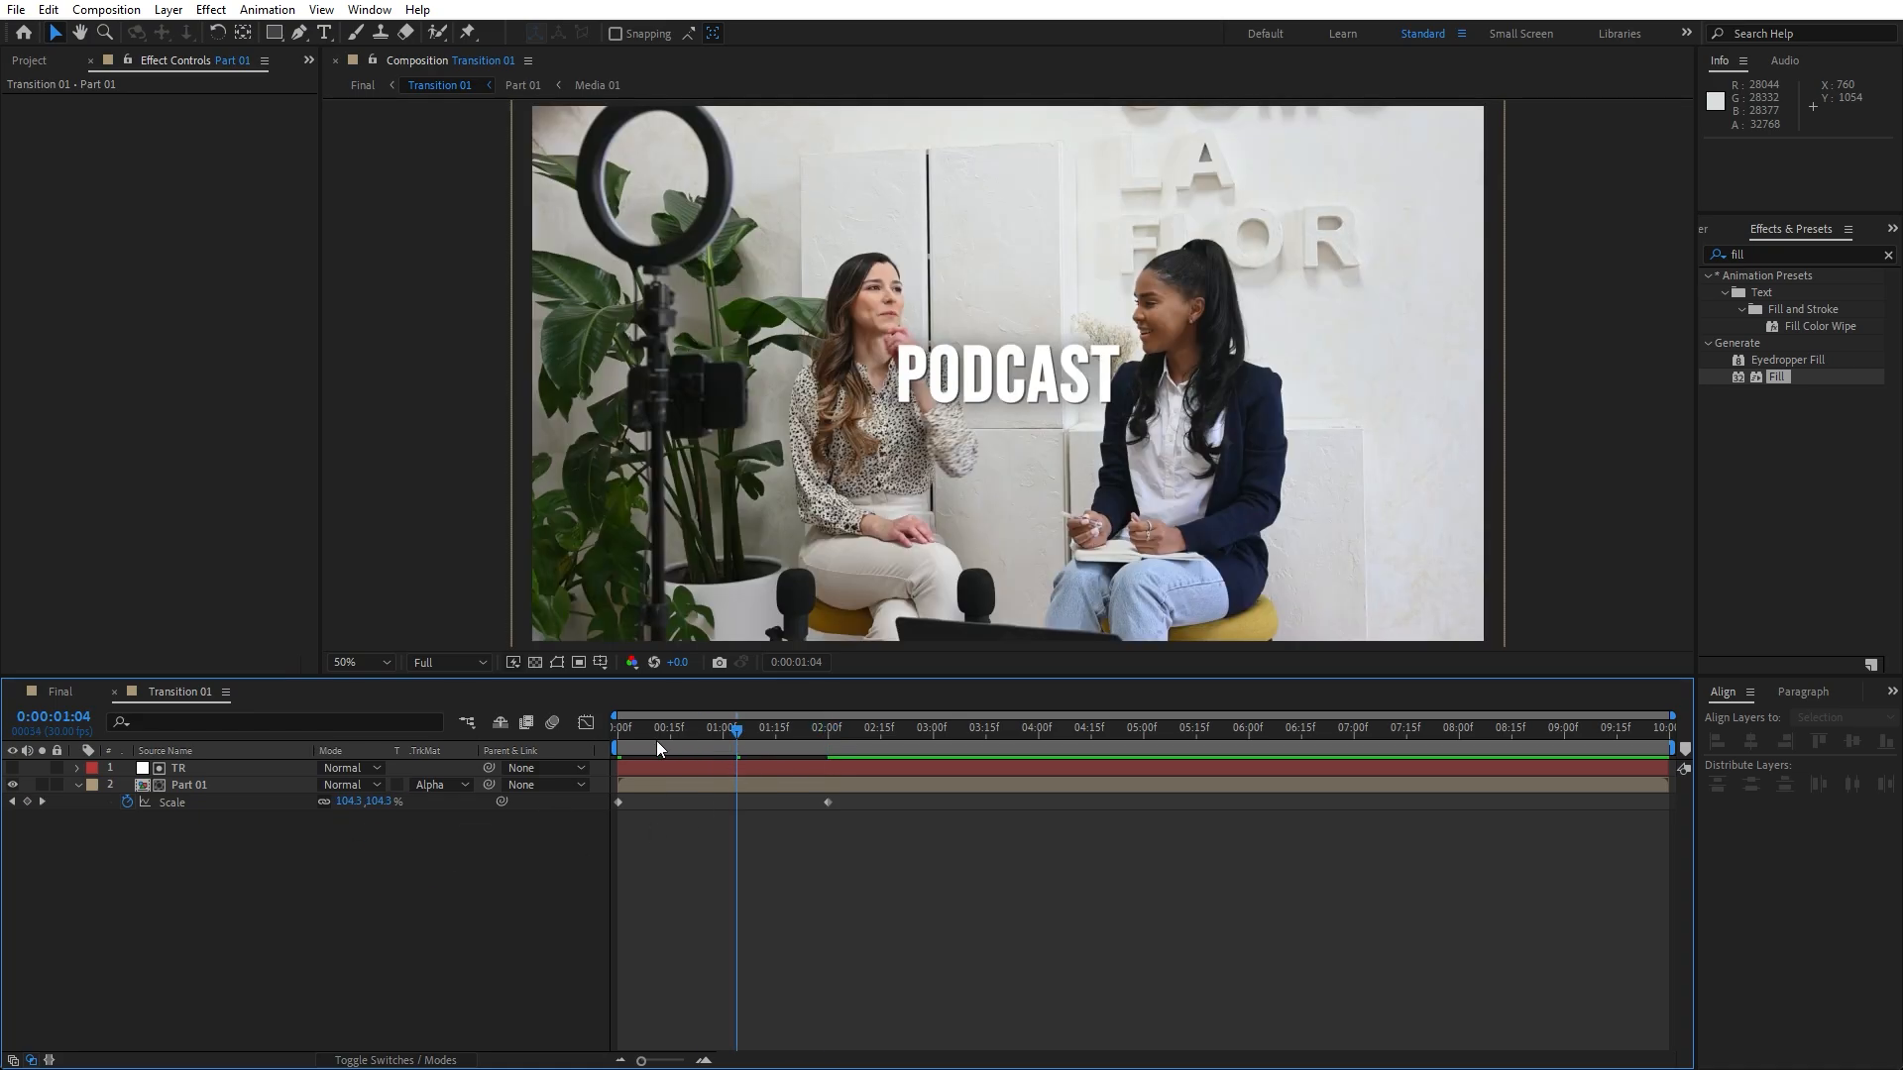
{"action": "left_click", "coordinate": [617, 737]}
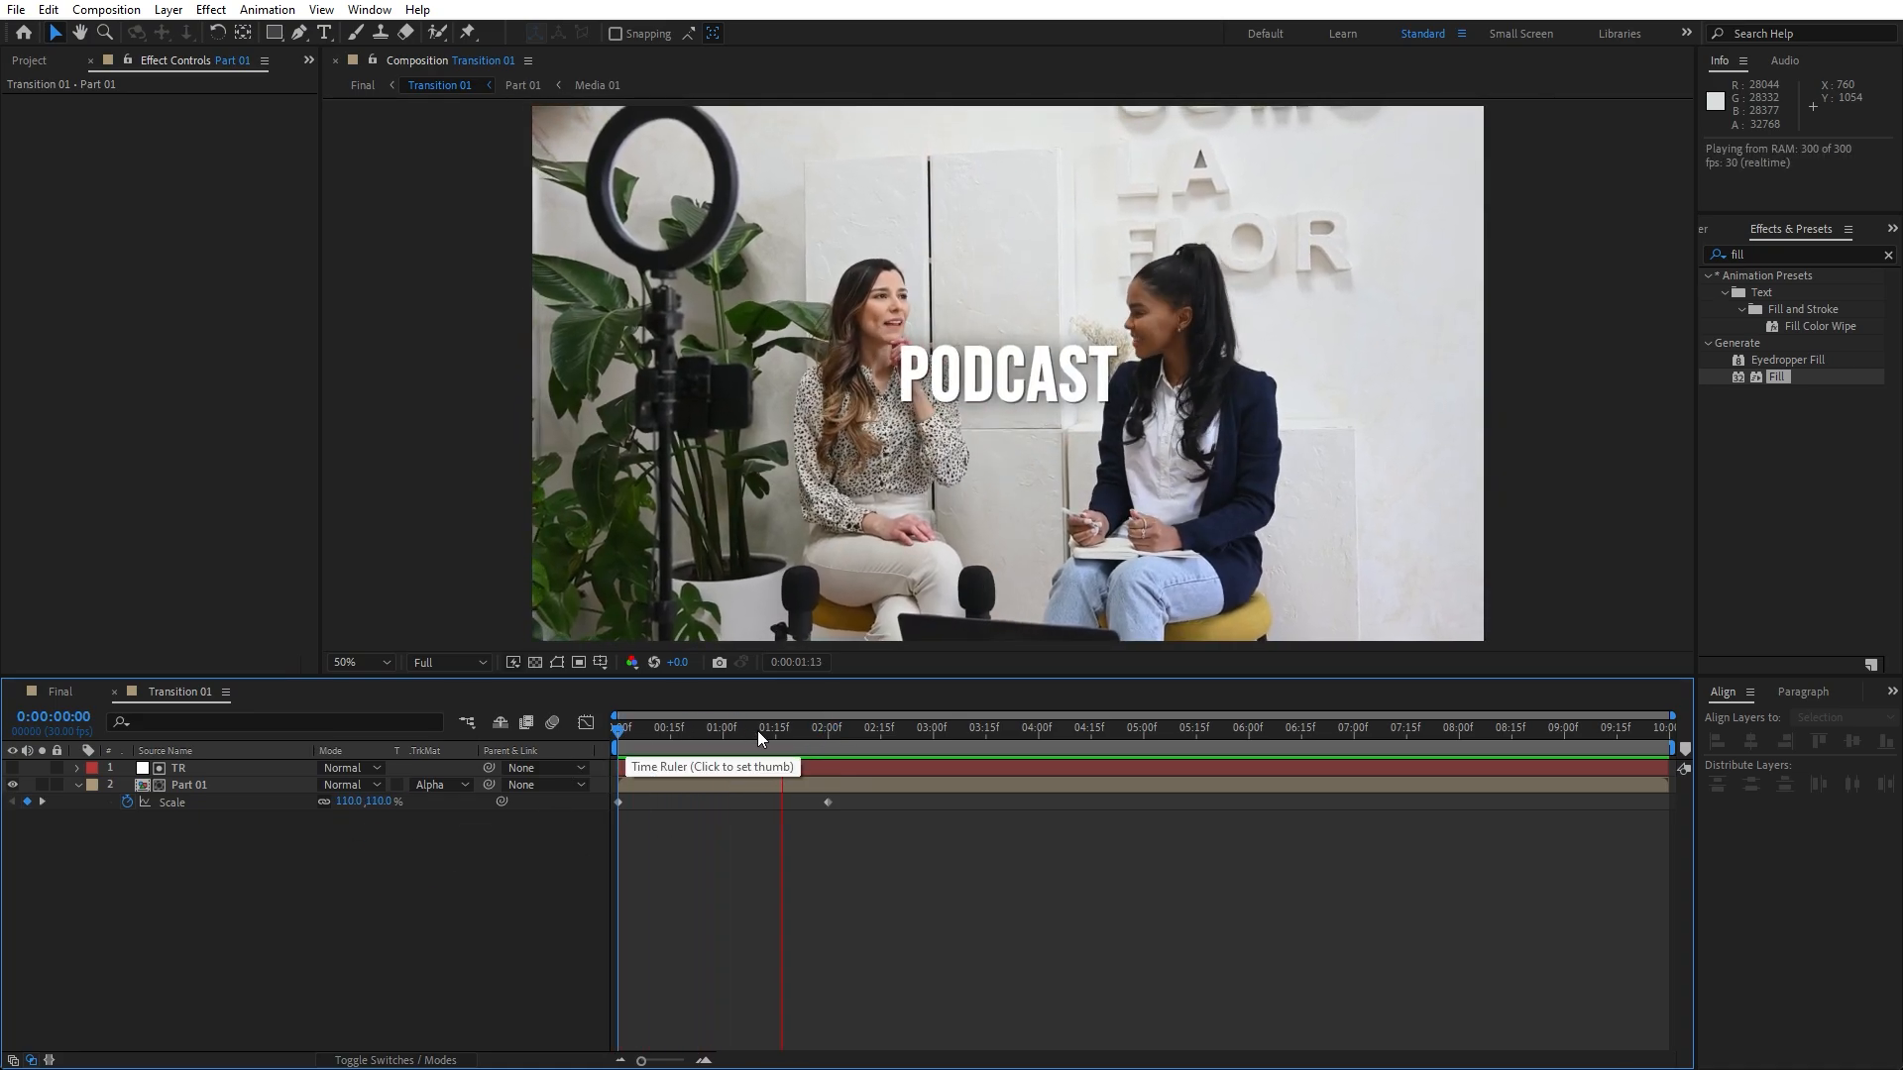
{"action": "left_click_drag", "start_coordinate": [746, 736], "coordinate": [705, 755]}
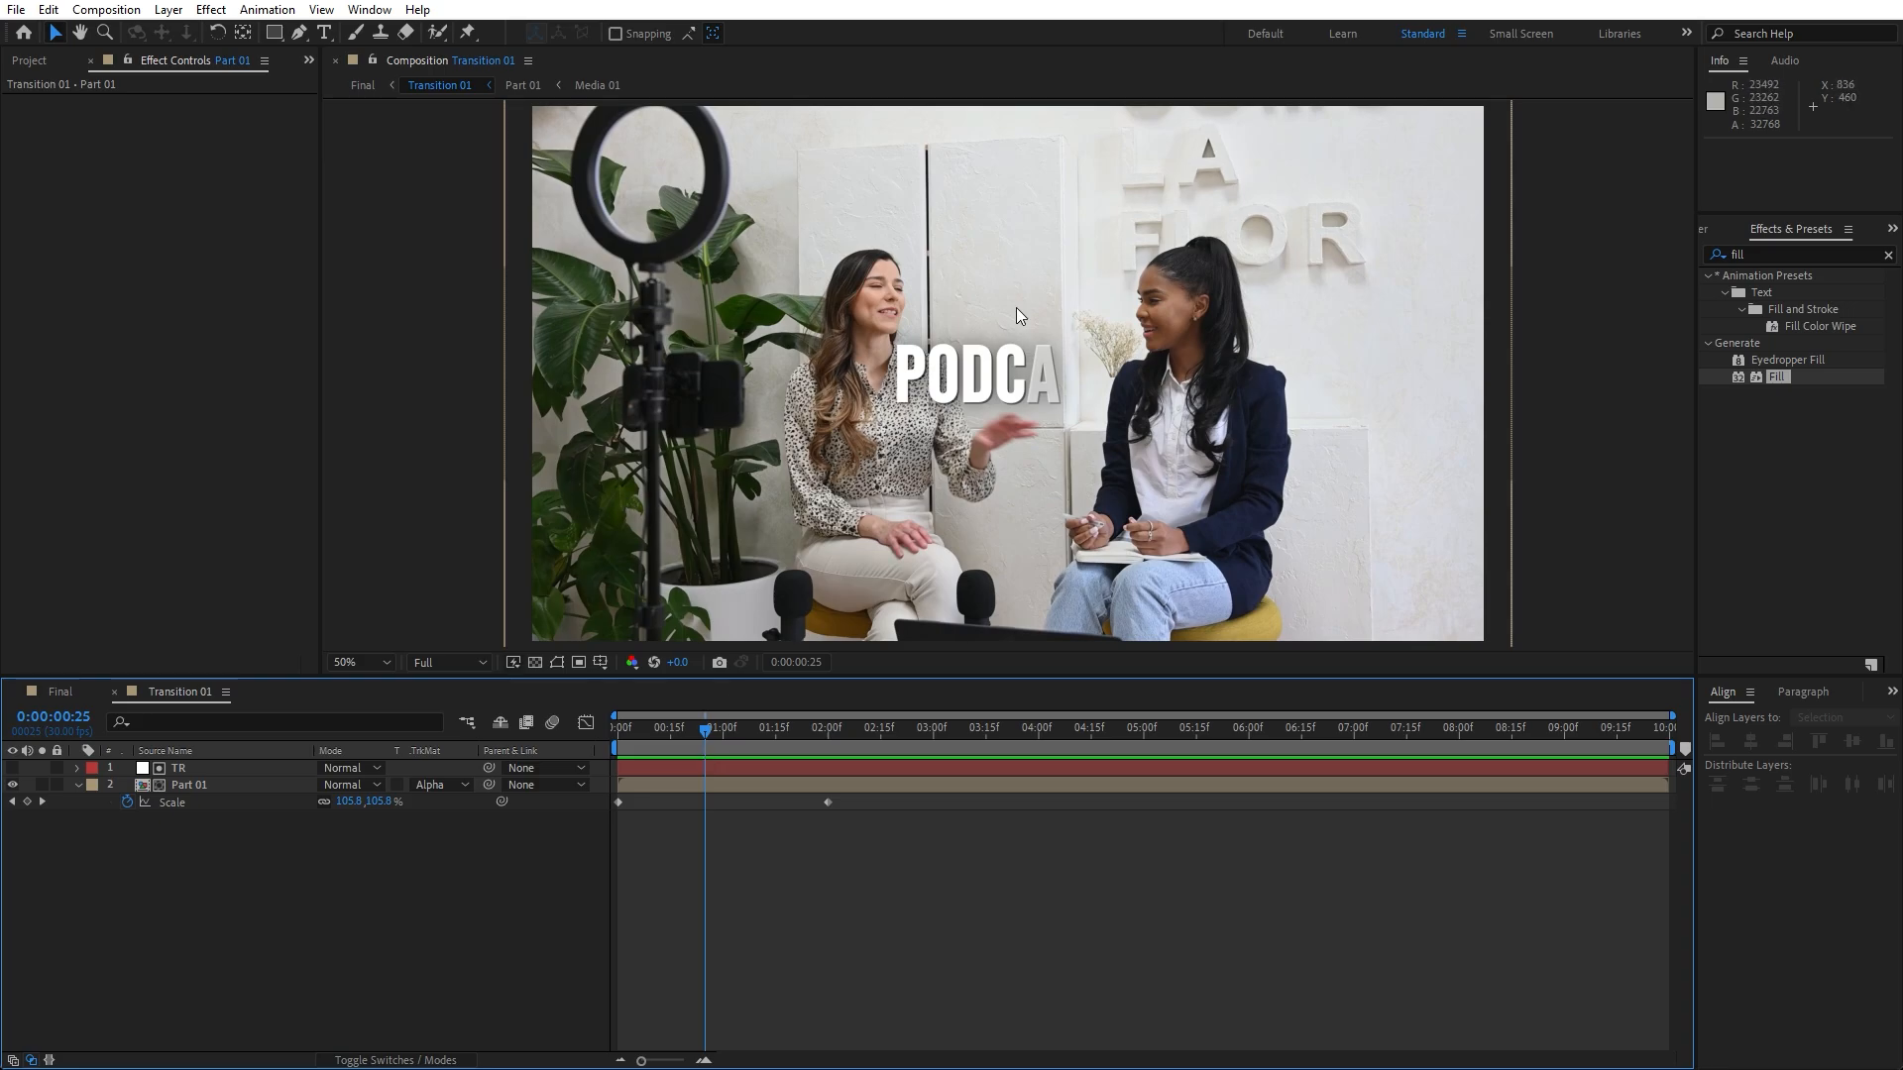
- Close the Transition 01 composition and review the opening frames in the Final composition
{"action": "left_click", "coordinate": [78, 785]}
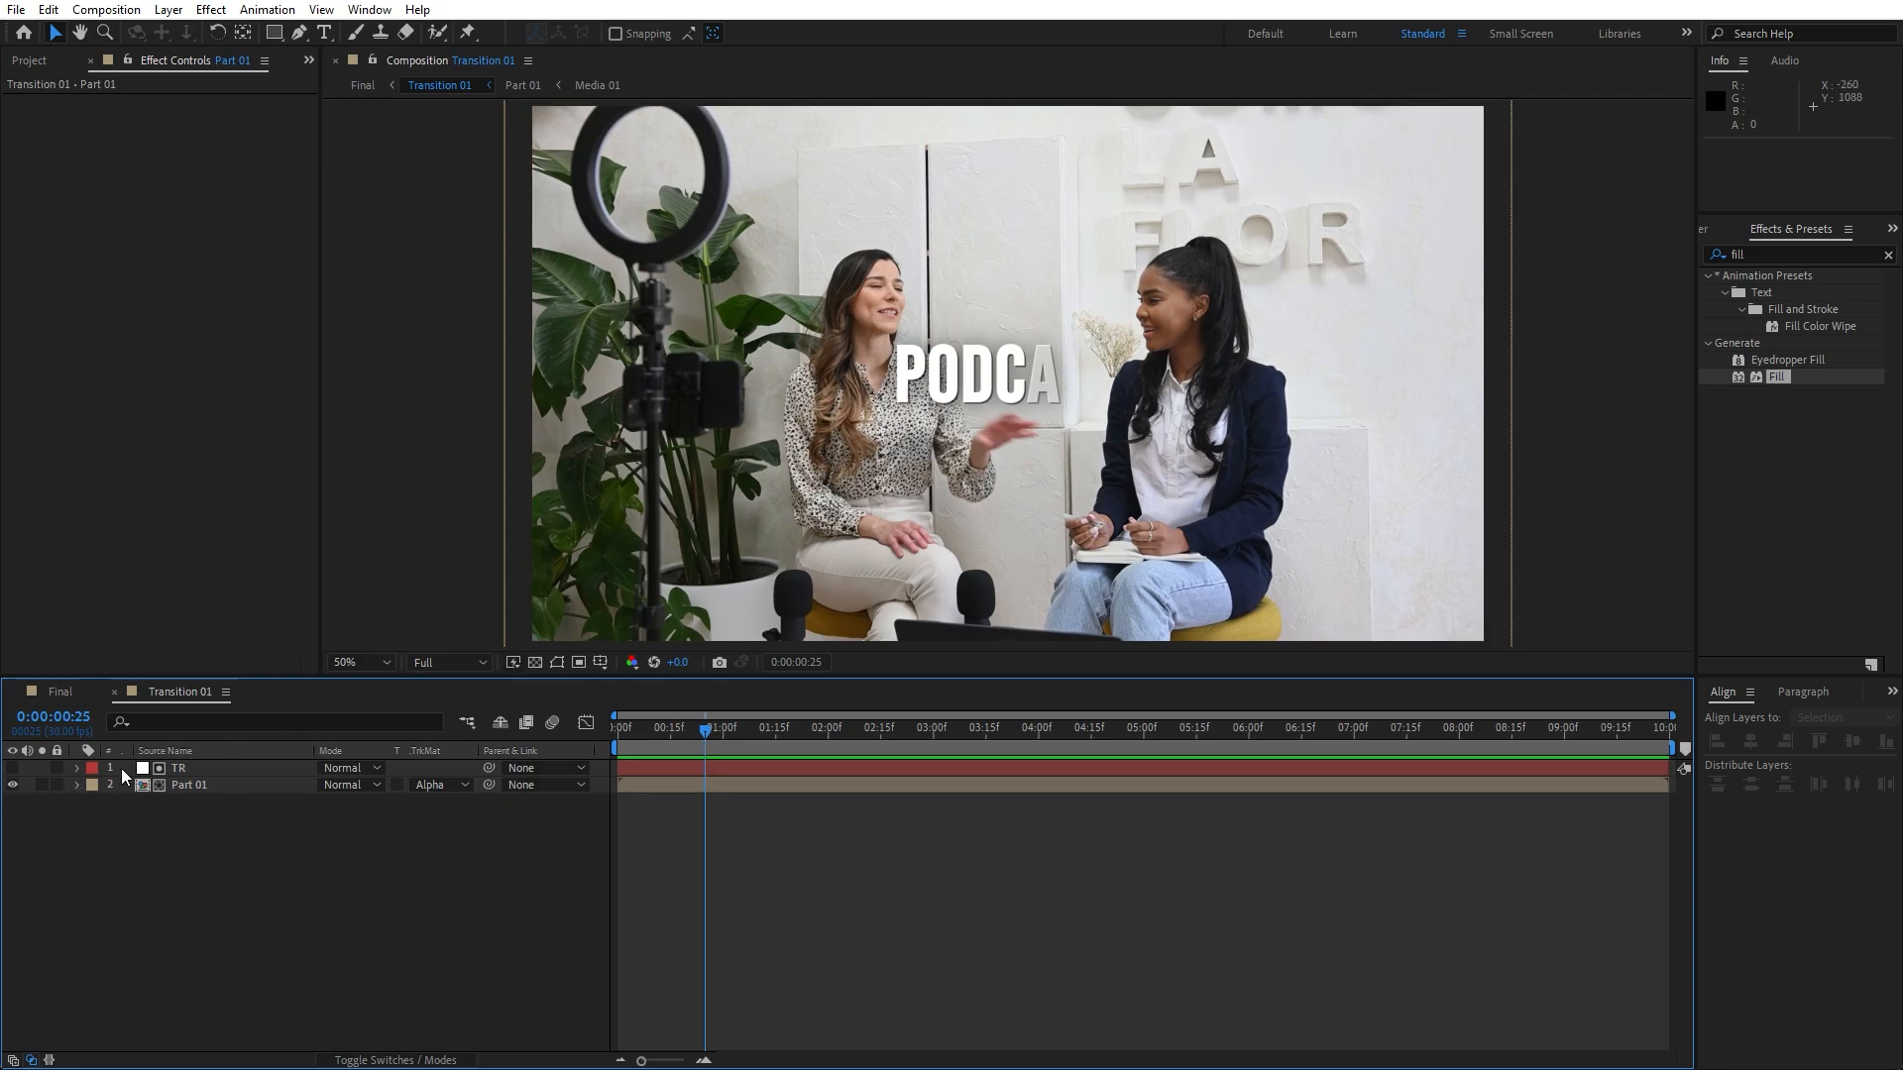
{"action": "left_click", "coordinate": [114, 692]}
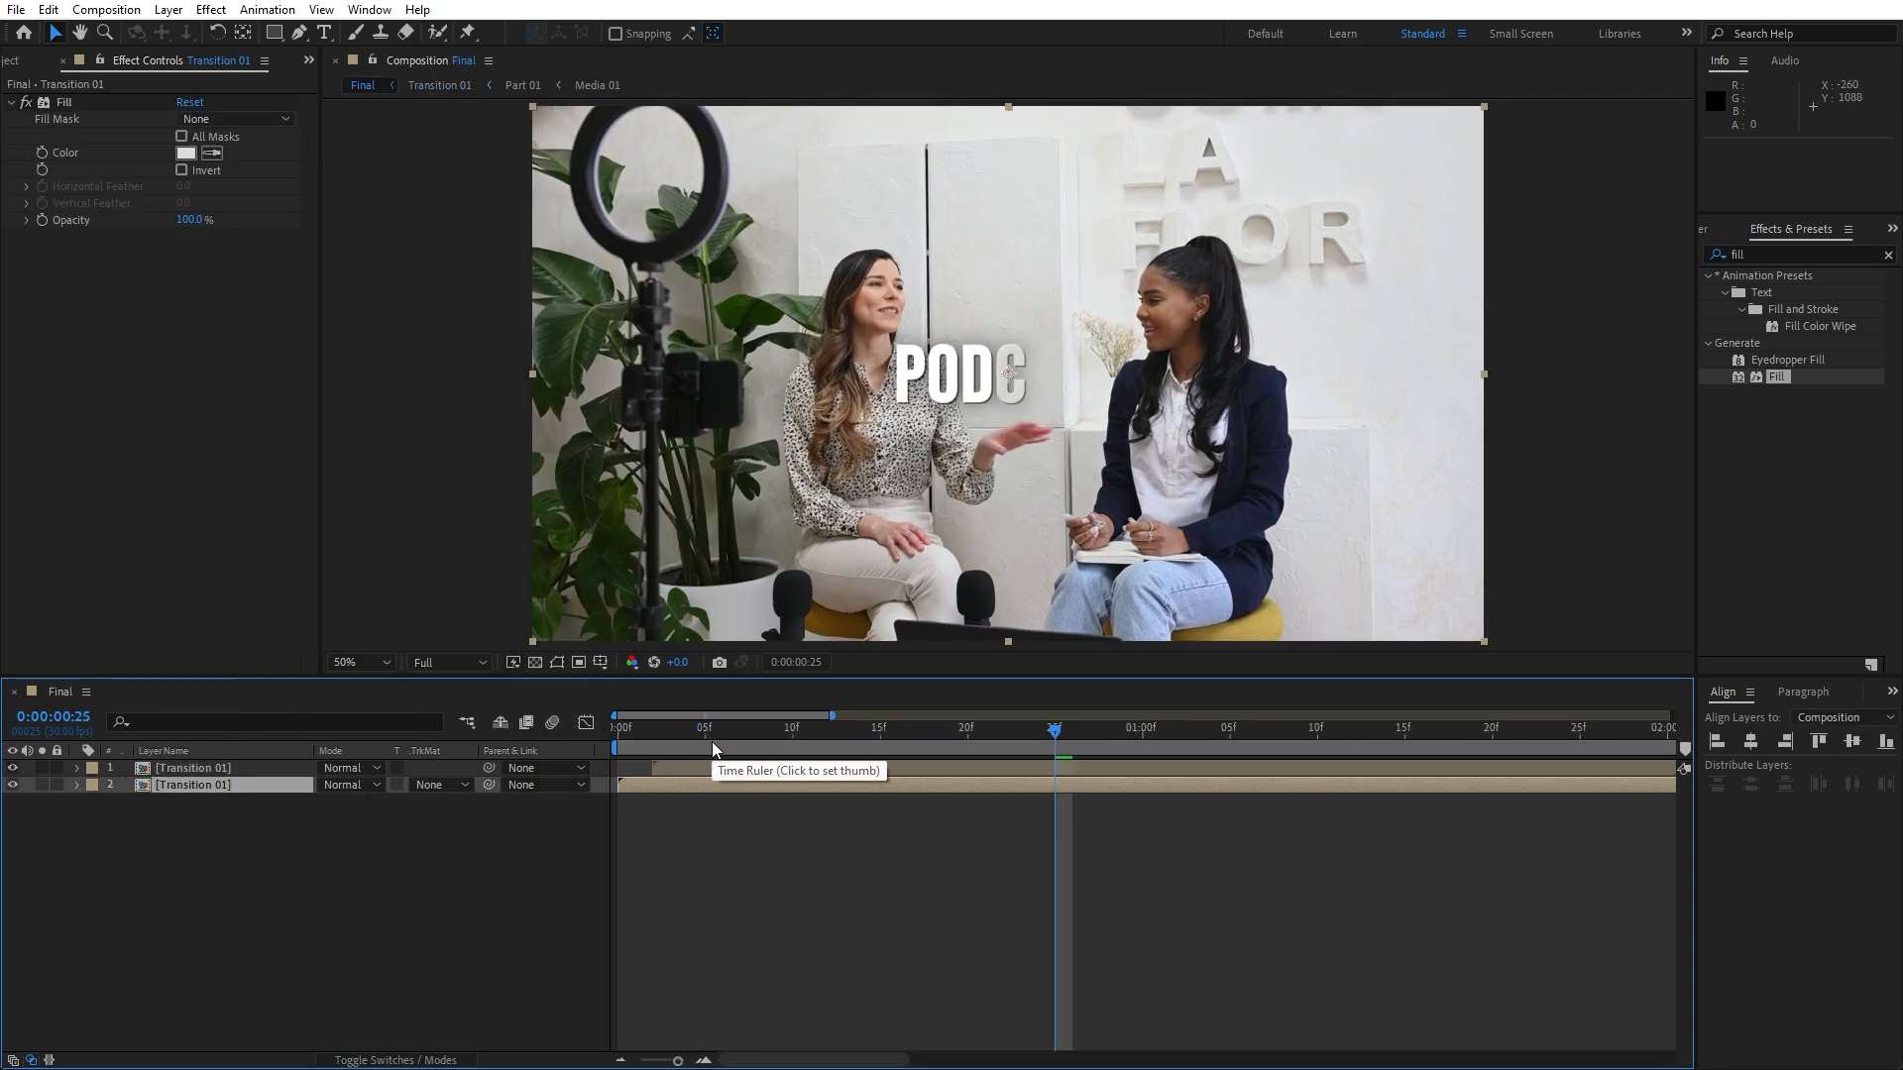
{"action": "left_click_drag", "start_coordinate": [711, 743], "coordinate": [880, 743]}
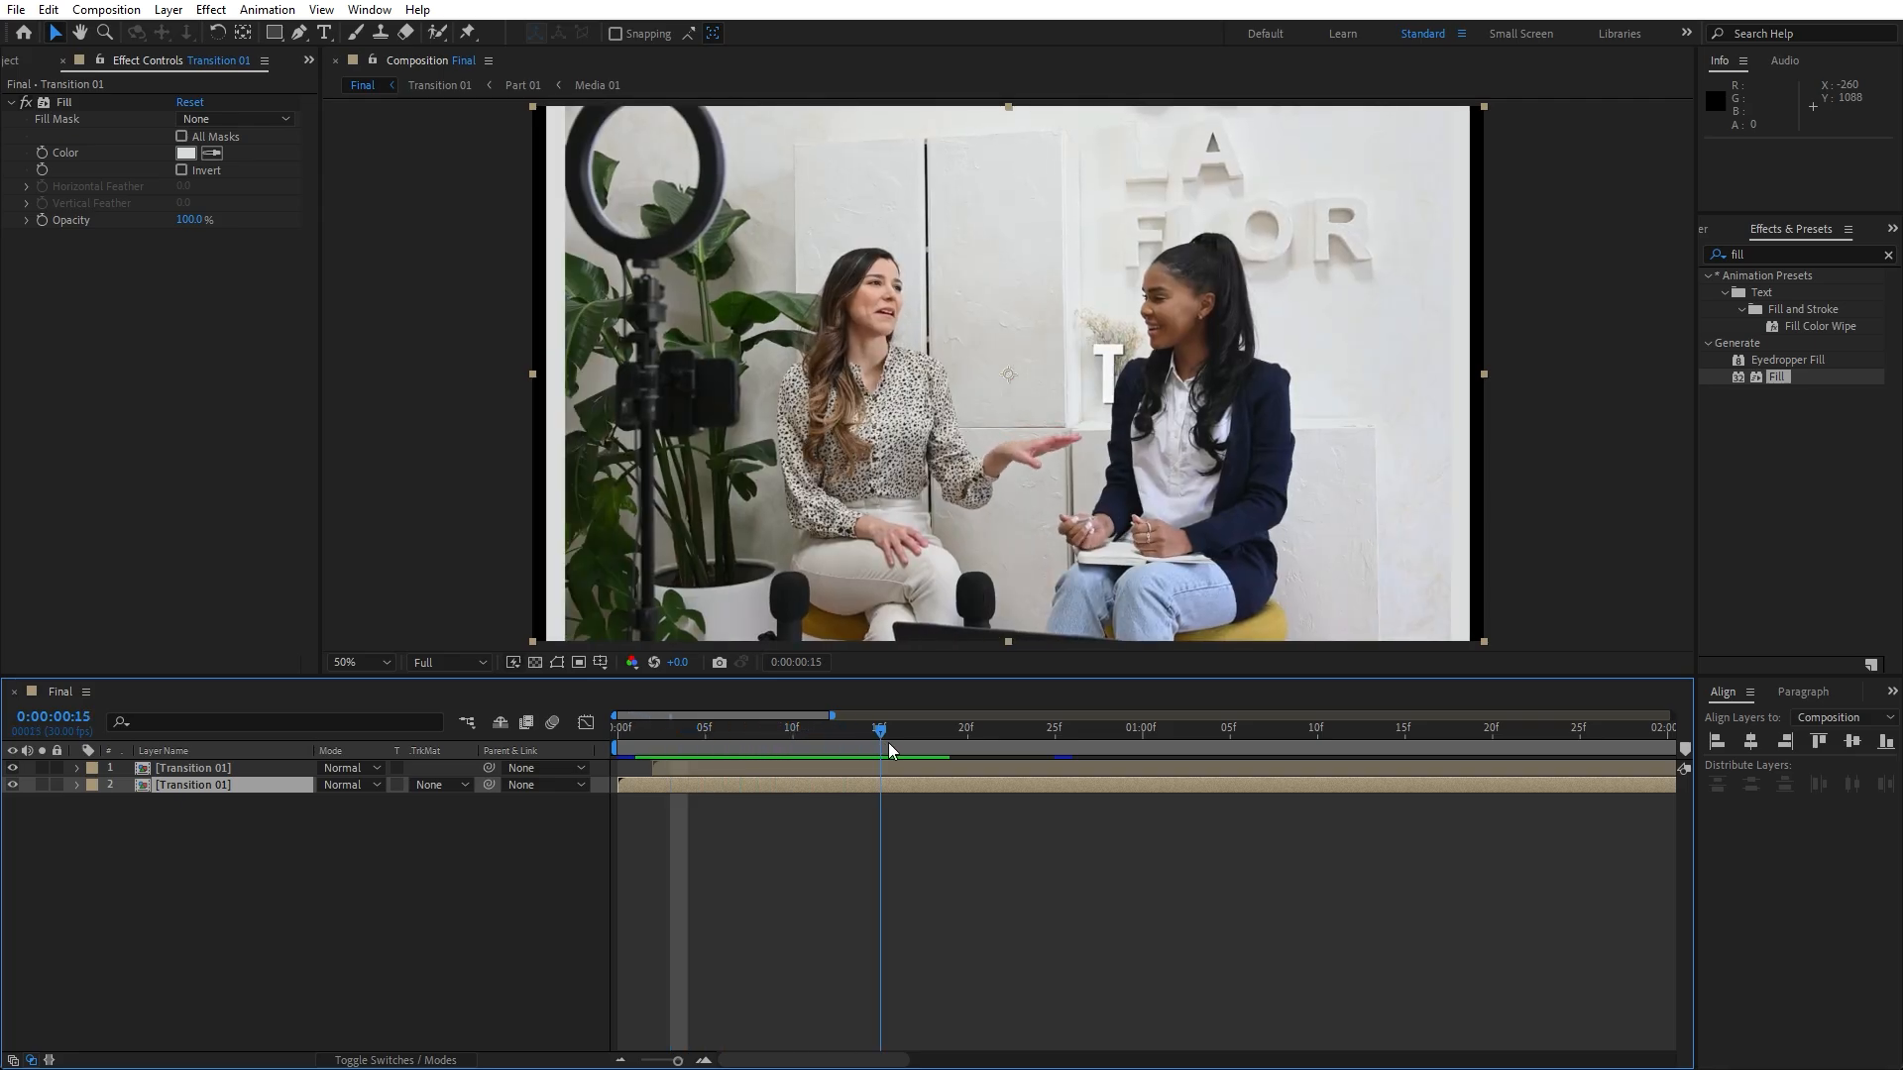
- Pre-compose both Transition 01 layers in Final together as Slide 01
{"action": "left_click_drag", "start_coordinate": [235, 870], "coordinate": [193, 777]}
{"action": "right_click", "coordinate": [194, 783]}
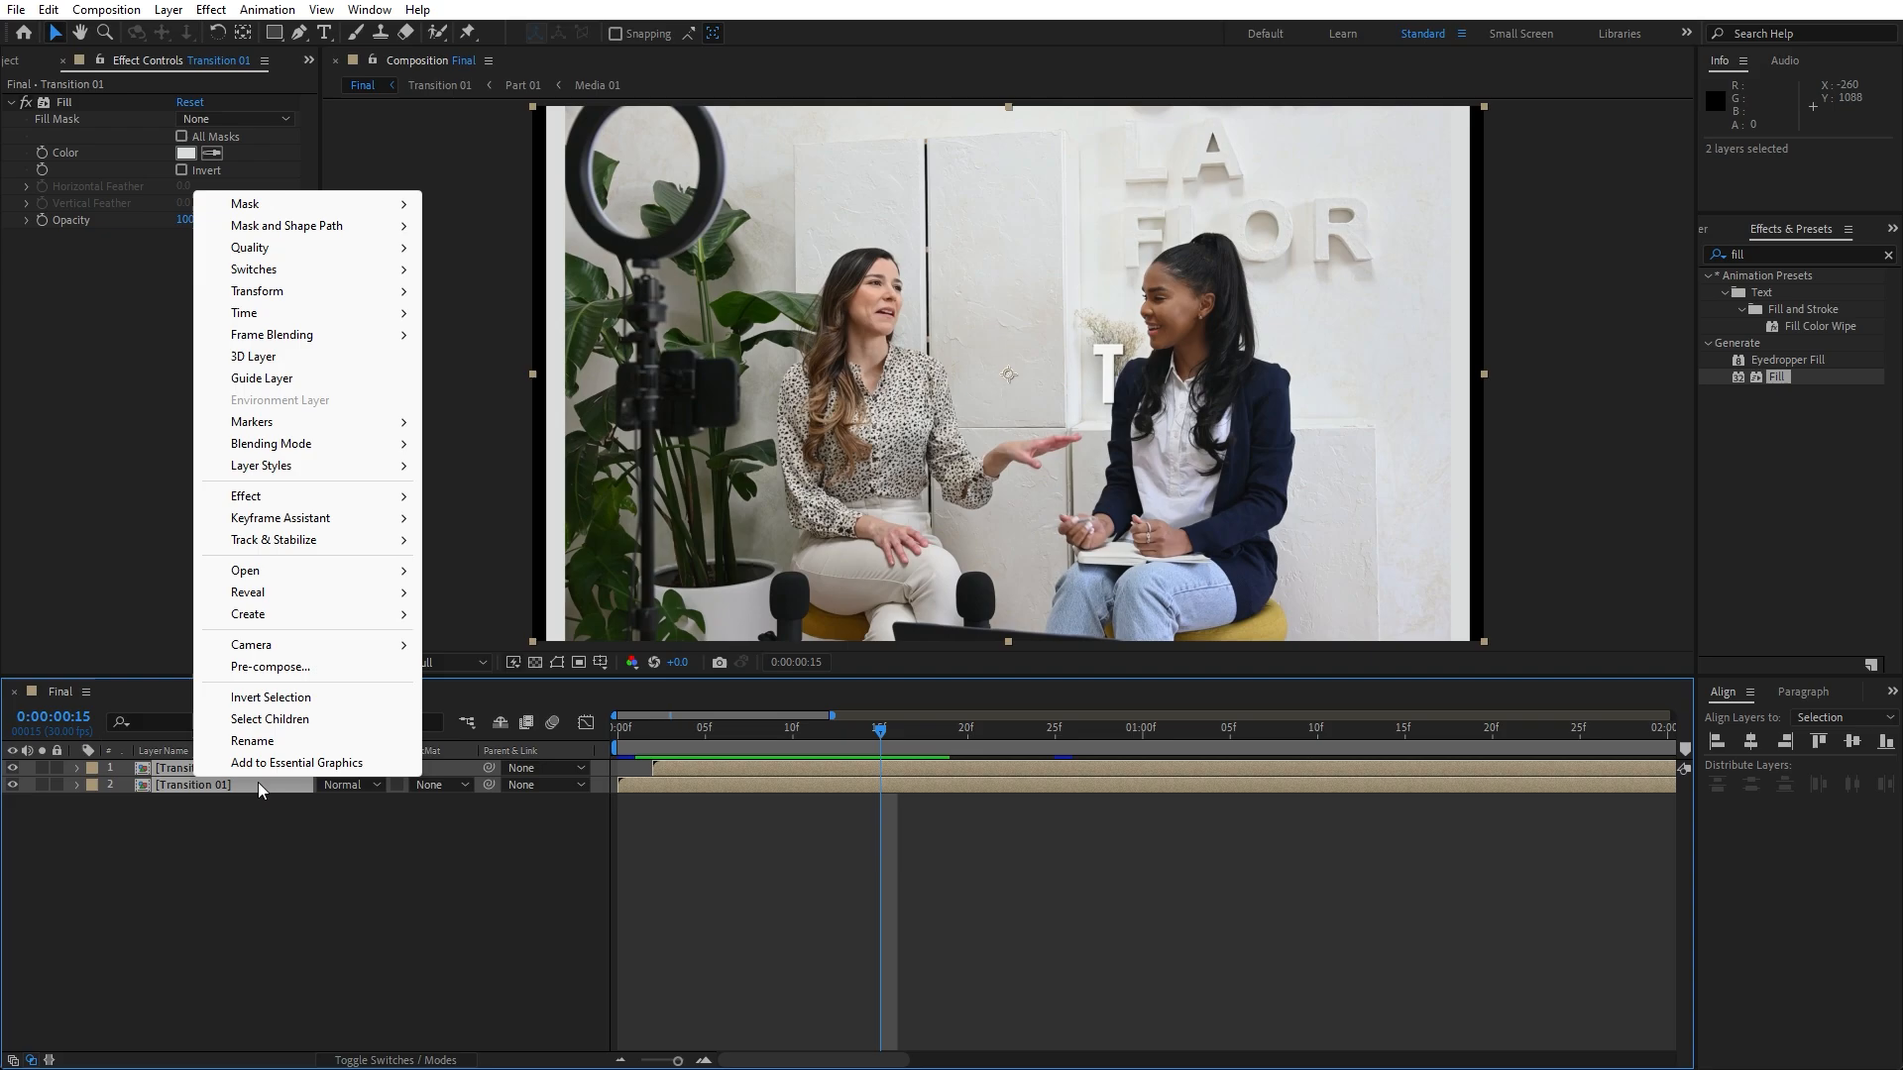
{"action": "left_click", "coordinate": [309, 669]}
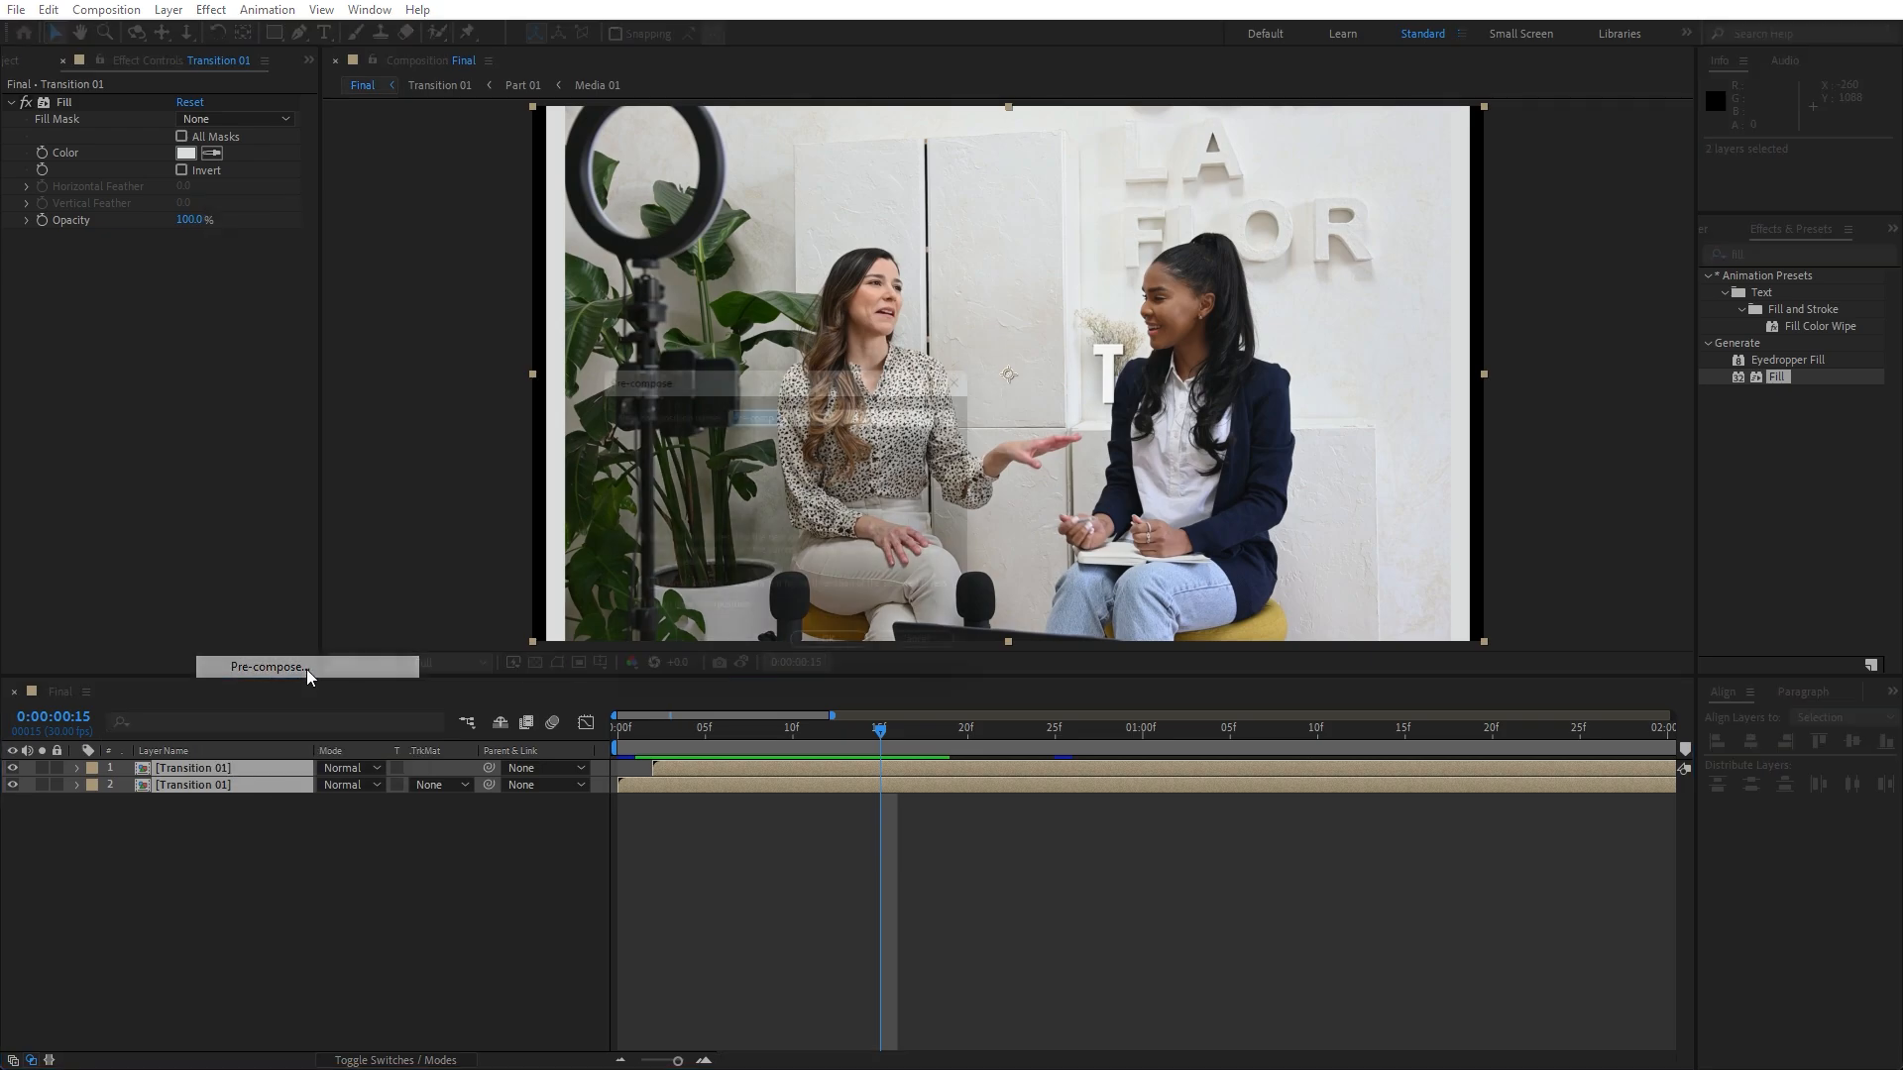
{"action": "type", "text": "Slide 01"}
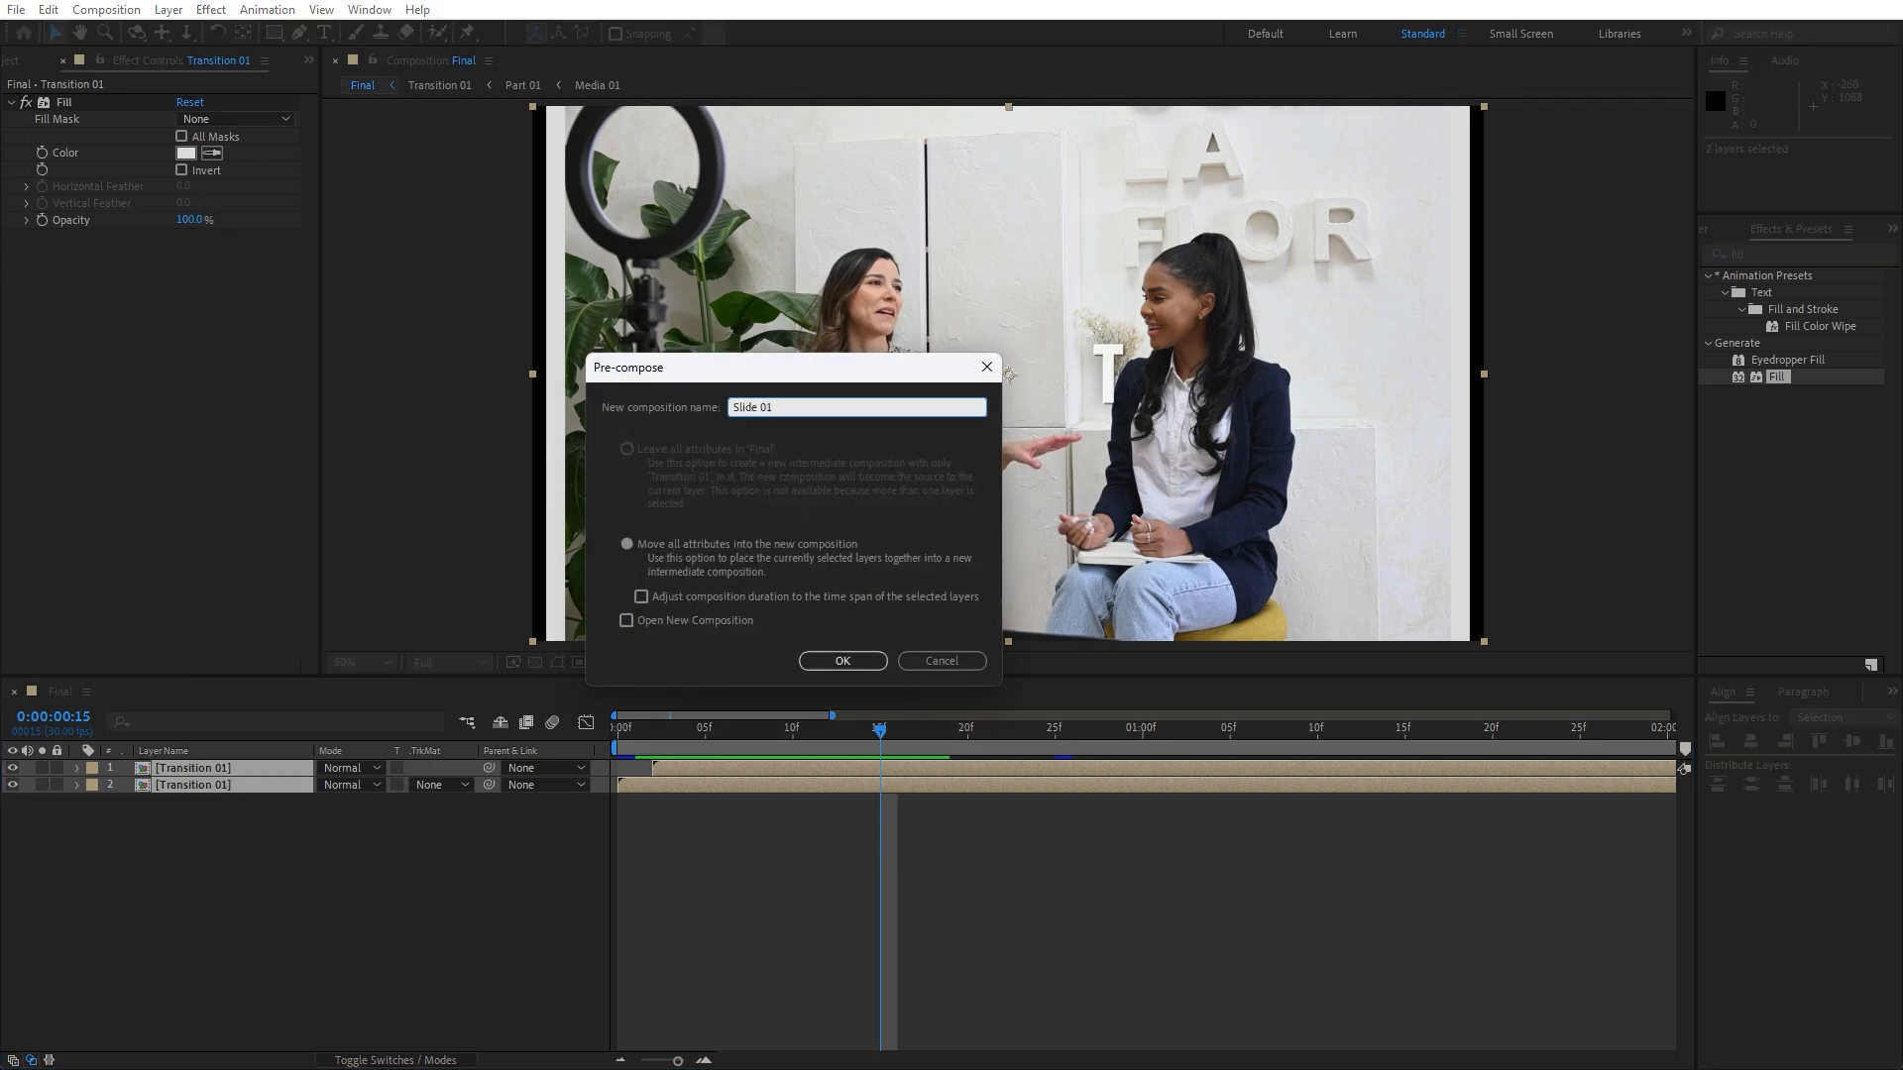
{"action": "left_click", "coordinate": [842, 660]}
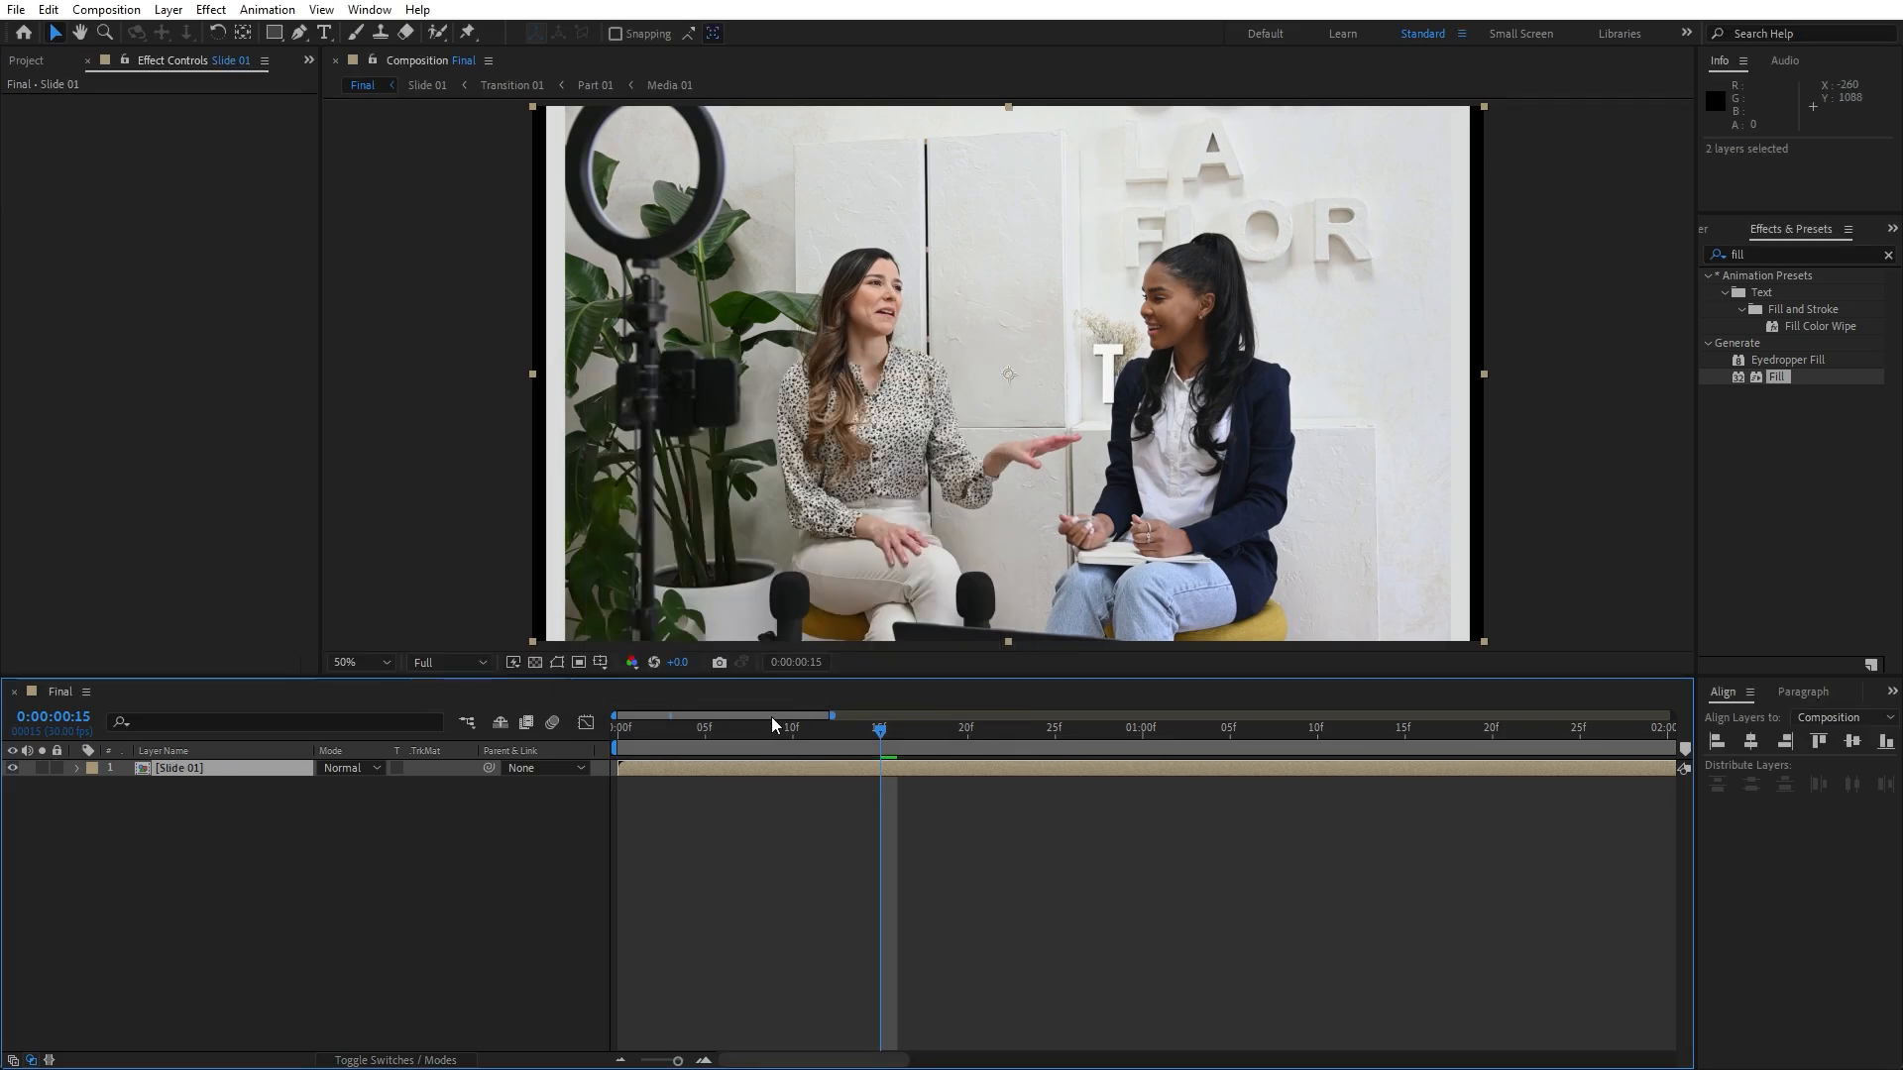
- Duplicate the Slide 01 layer in Final and shift the upper copy to start at 0:00:01:04
{"action": "left_click", "coordinate": [88, 63]}
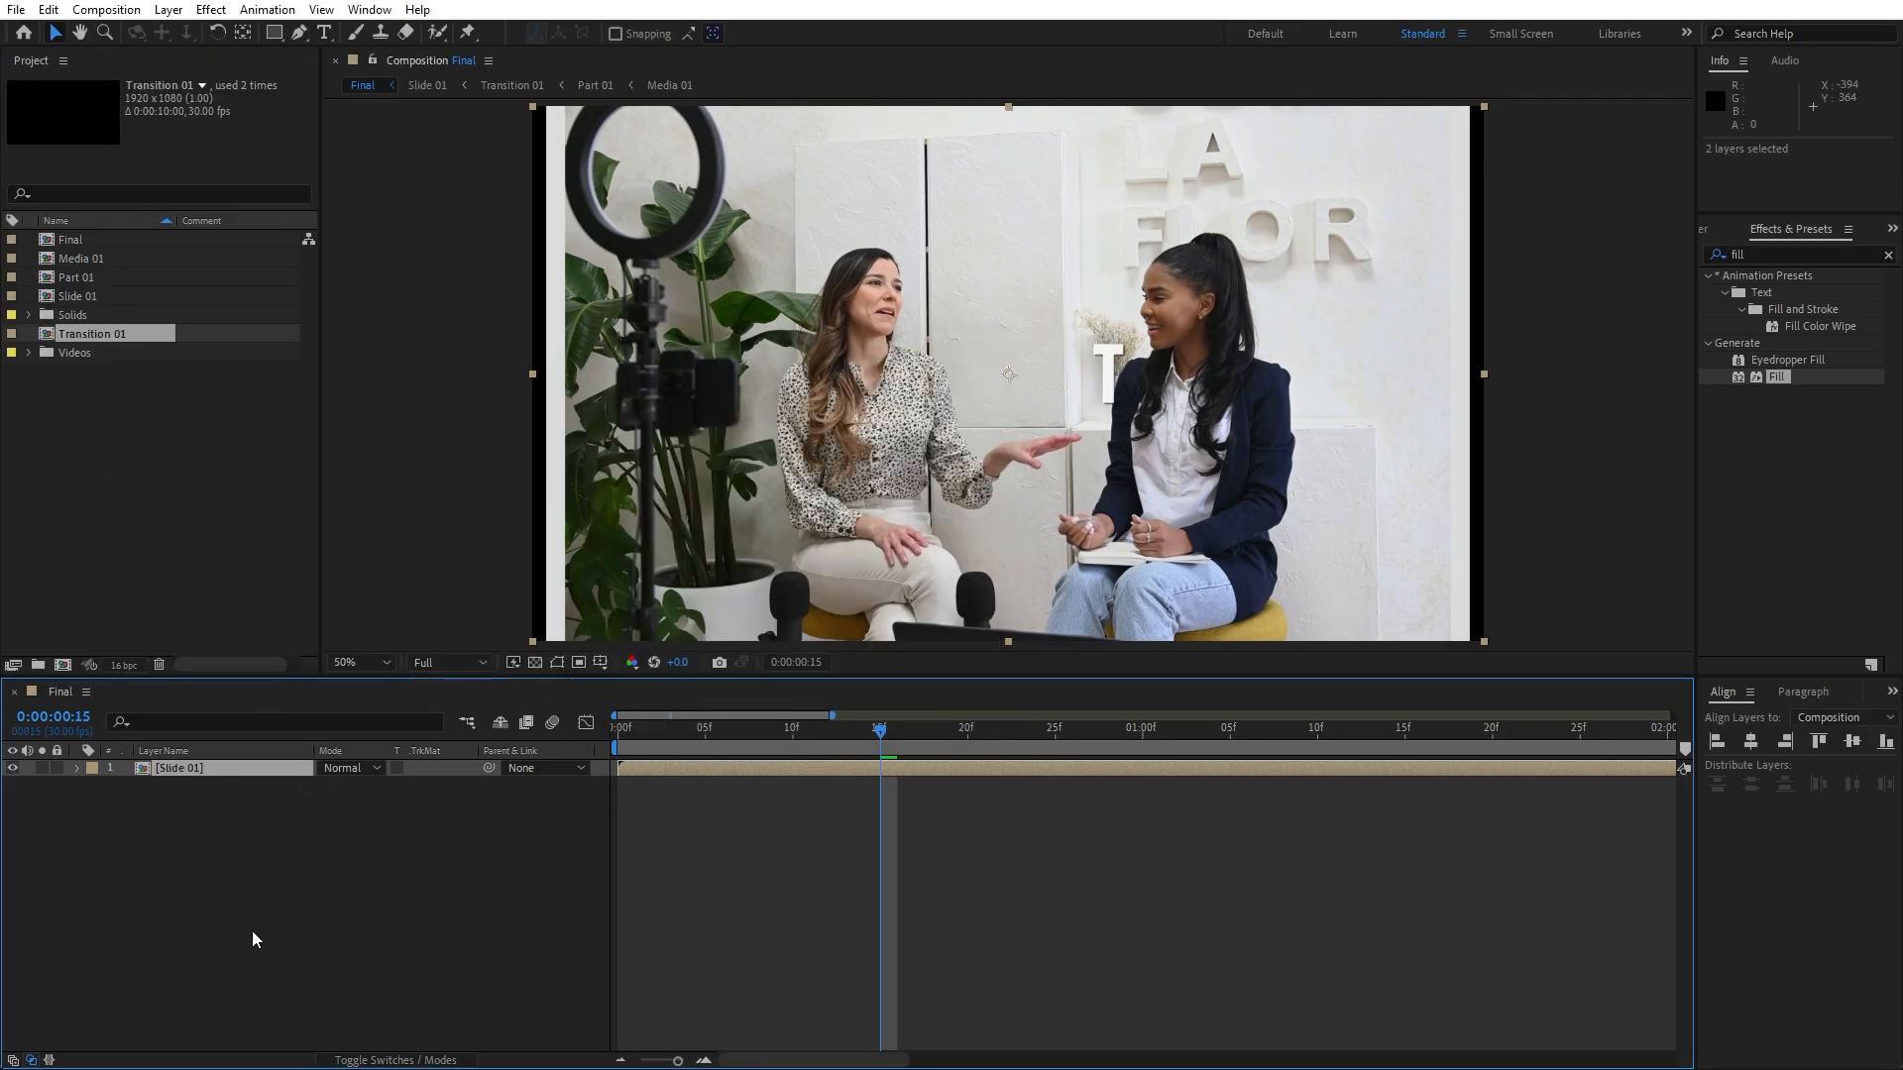
{"action": "left_click", "coordinate": [171, 769]}
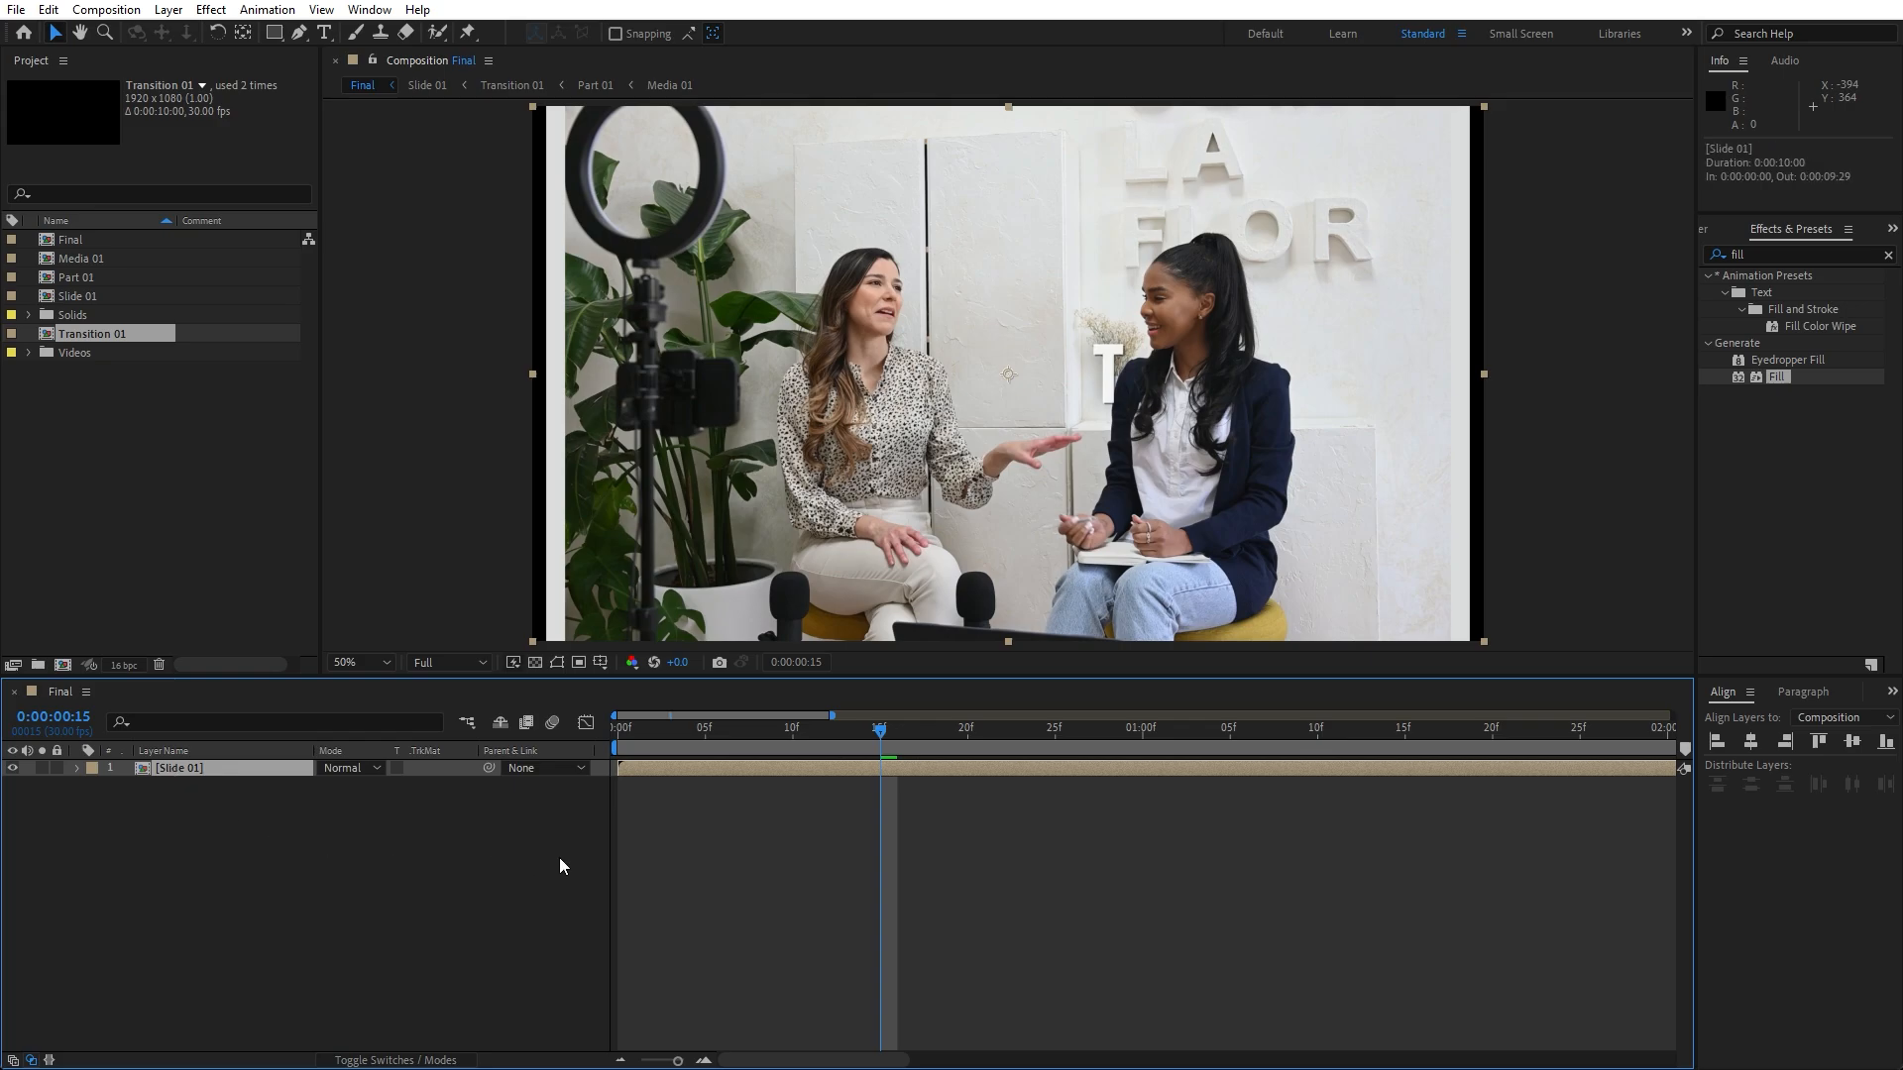
{"action": "key", "text": "ctrl+d"}
{"action": "left_click_drag", "start_coordinate": [677, 1061], "coordinate": [665, 1061]}
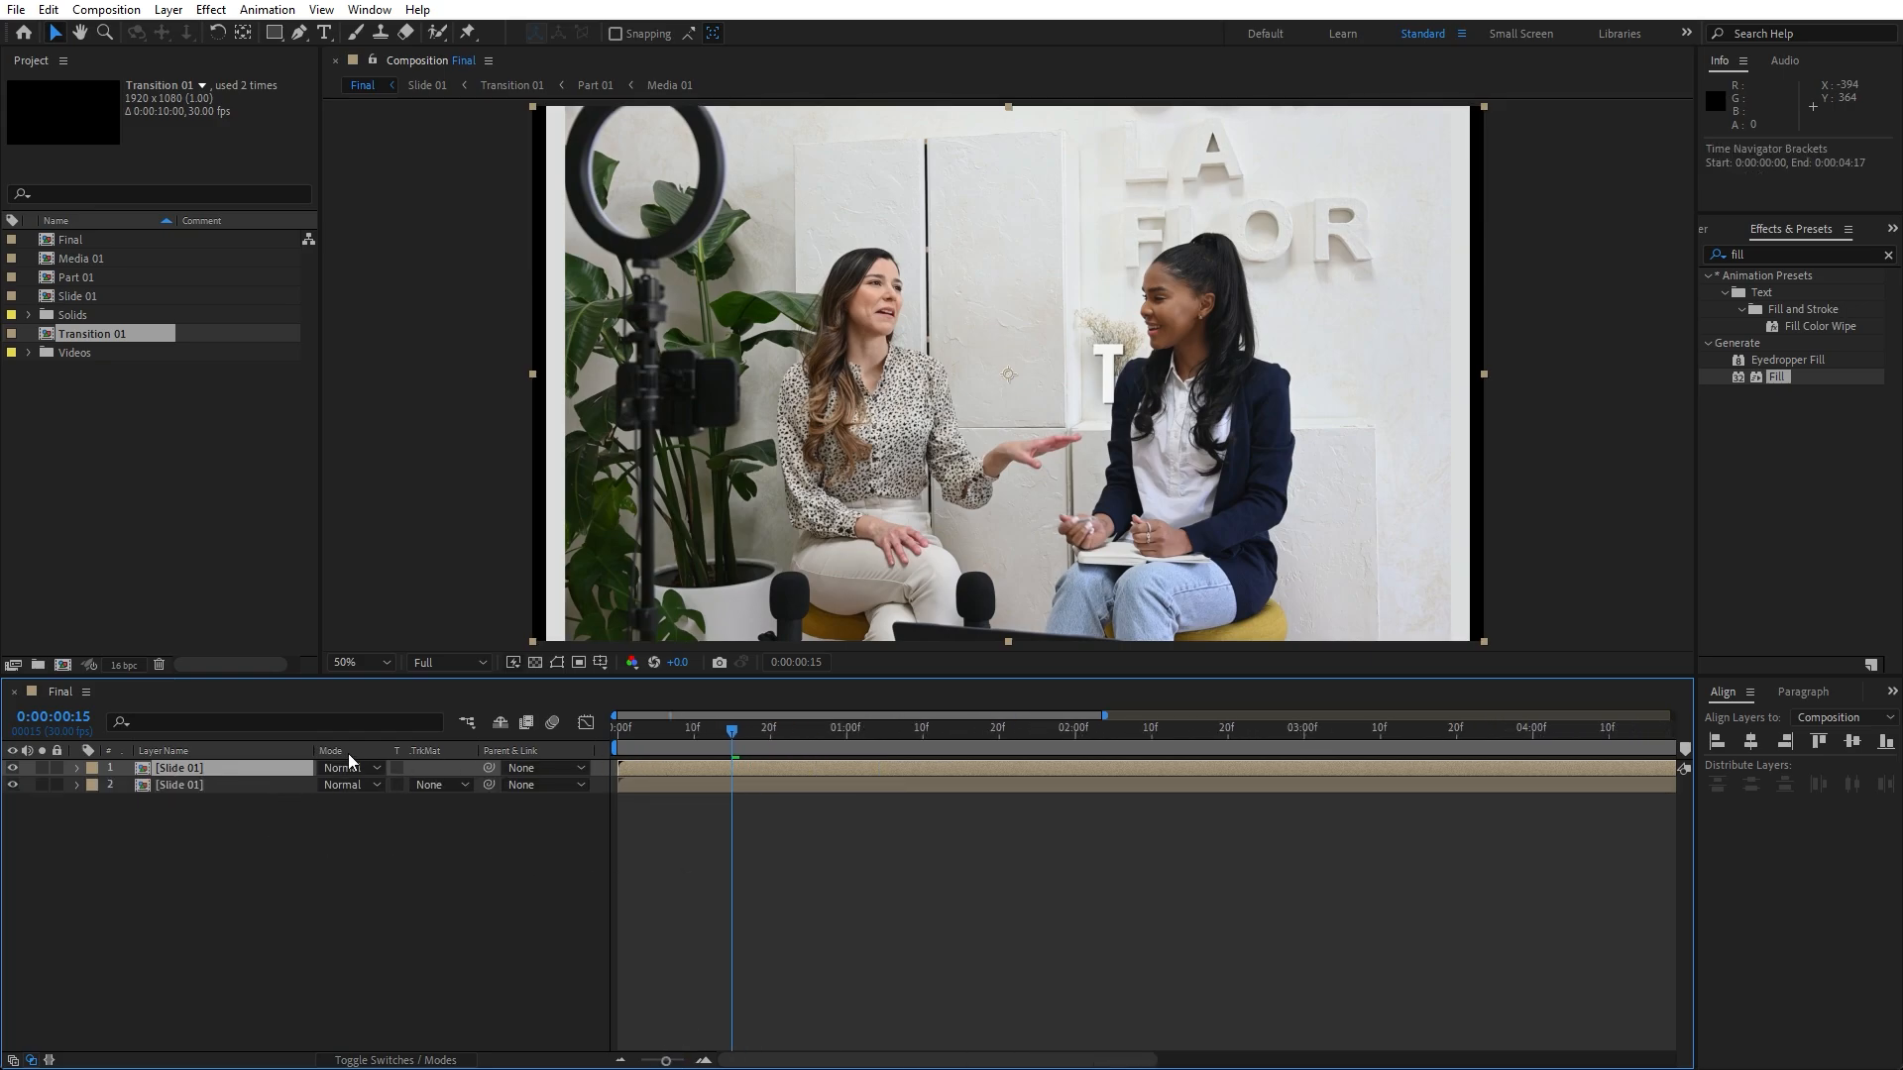
{"action": "left_click_drag", "start_coordinate": [673, 775], "coordinate": [933, 775]}
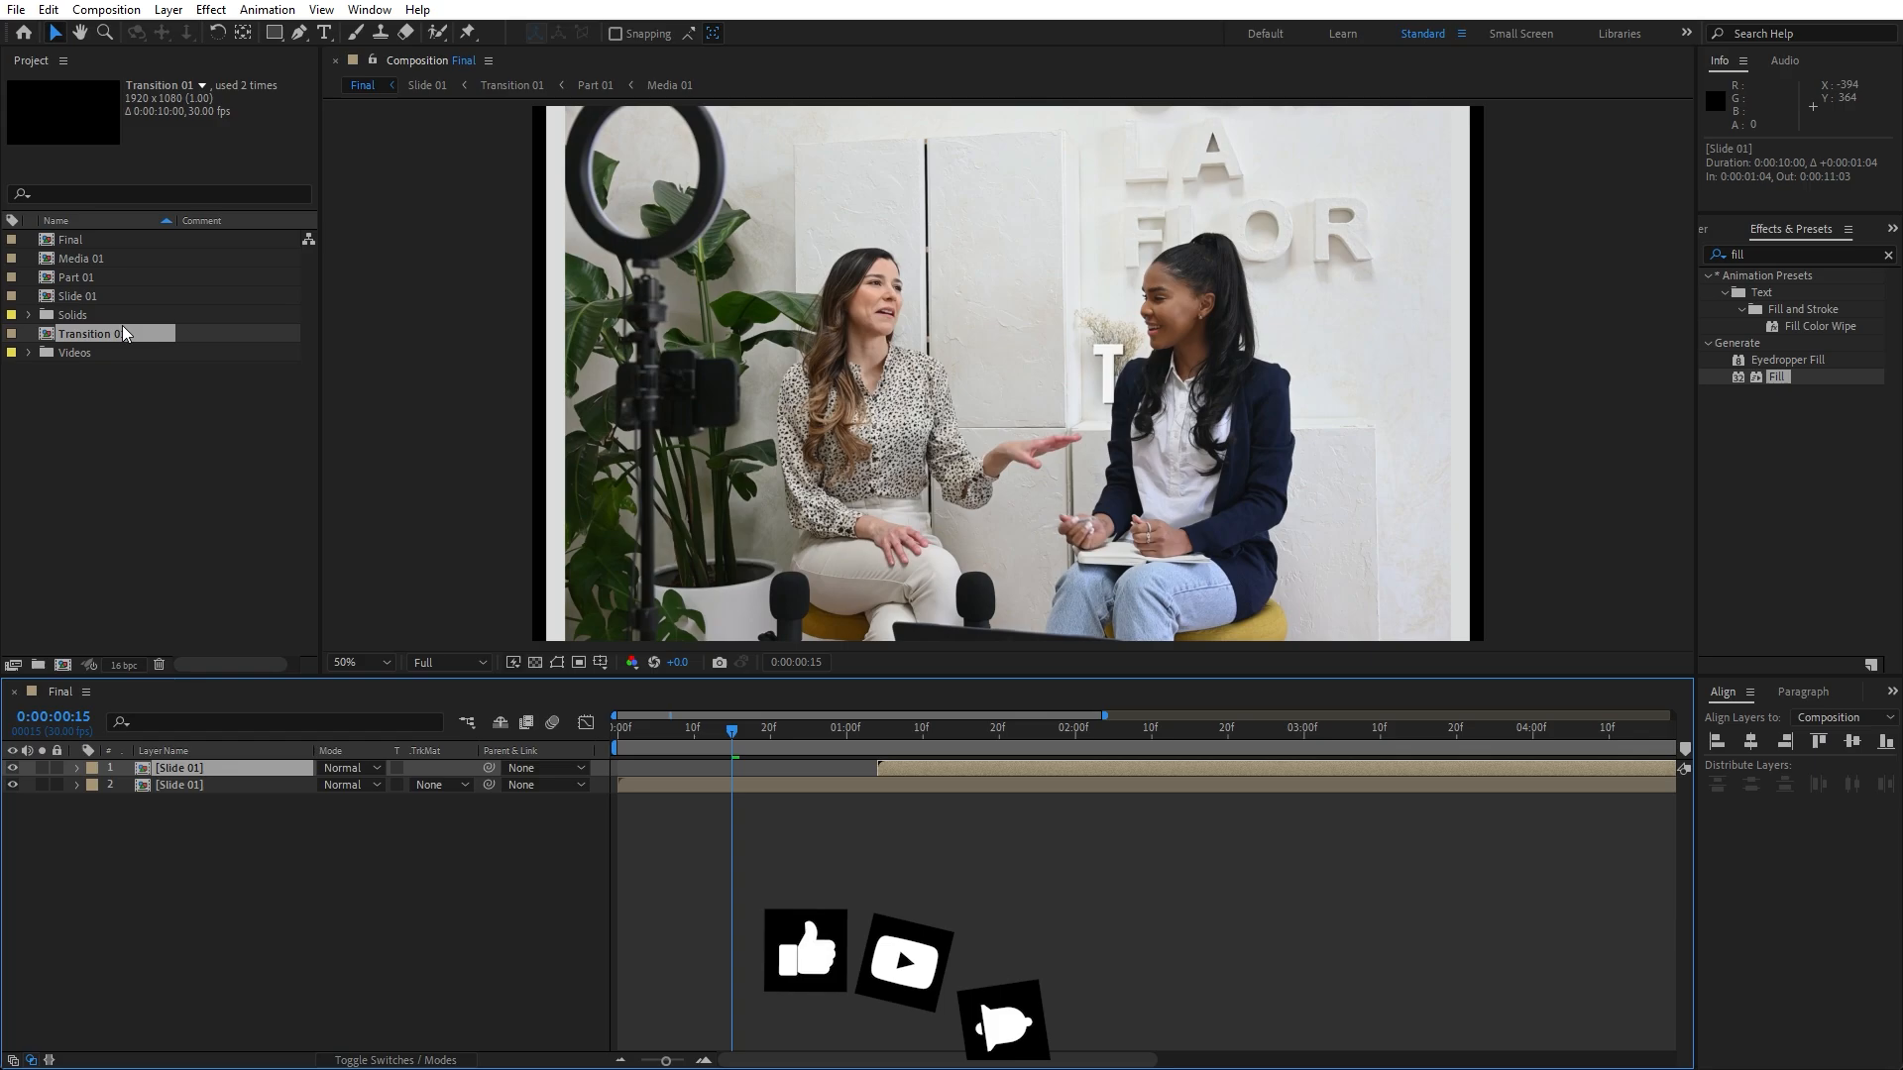
- Duplicate the Slide 01 composition in the project and replace the upper Slide 01 layer in Final with the copy
{"action": "left_click", "coordinate": [107, 292]}
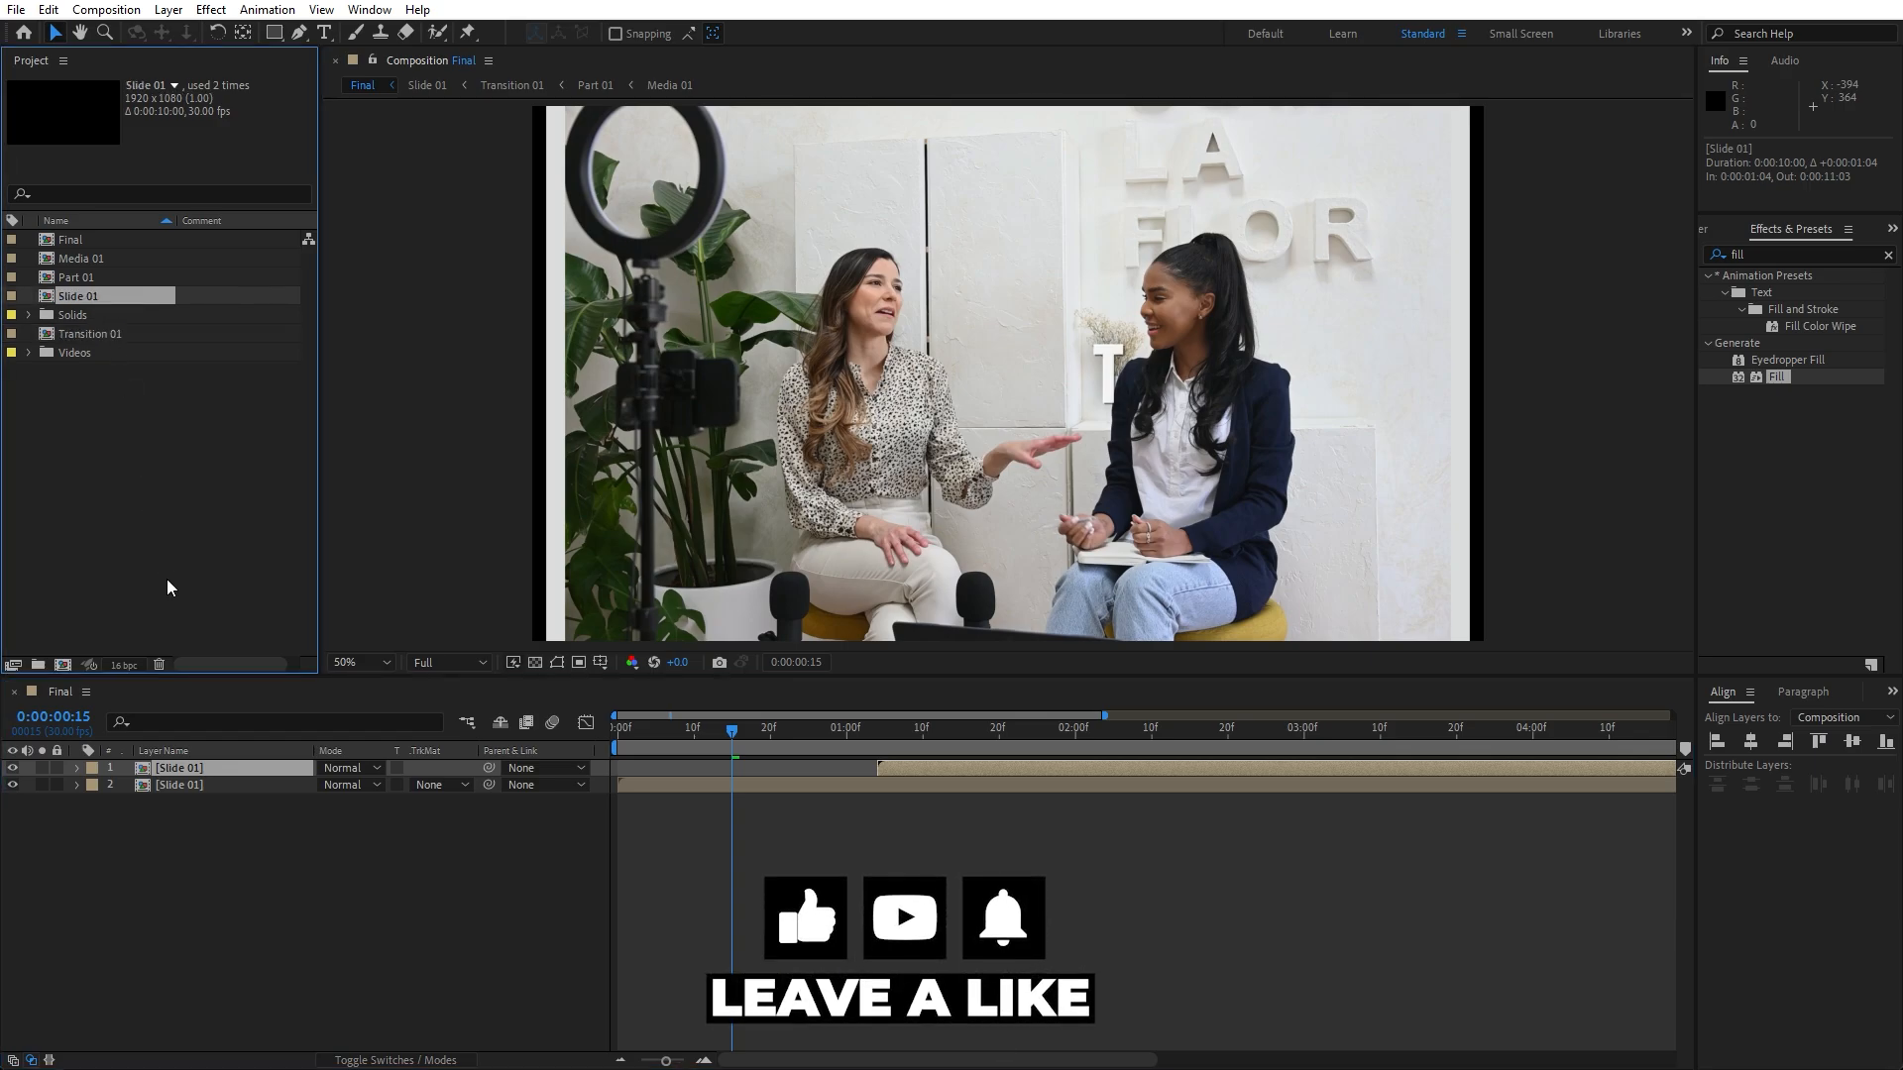
{"action": "key", "text": "ctrl+d"}
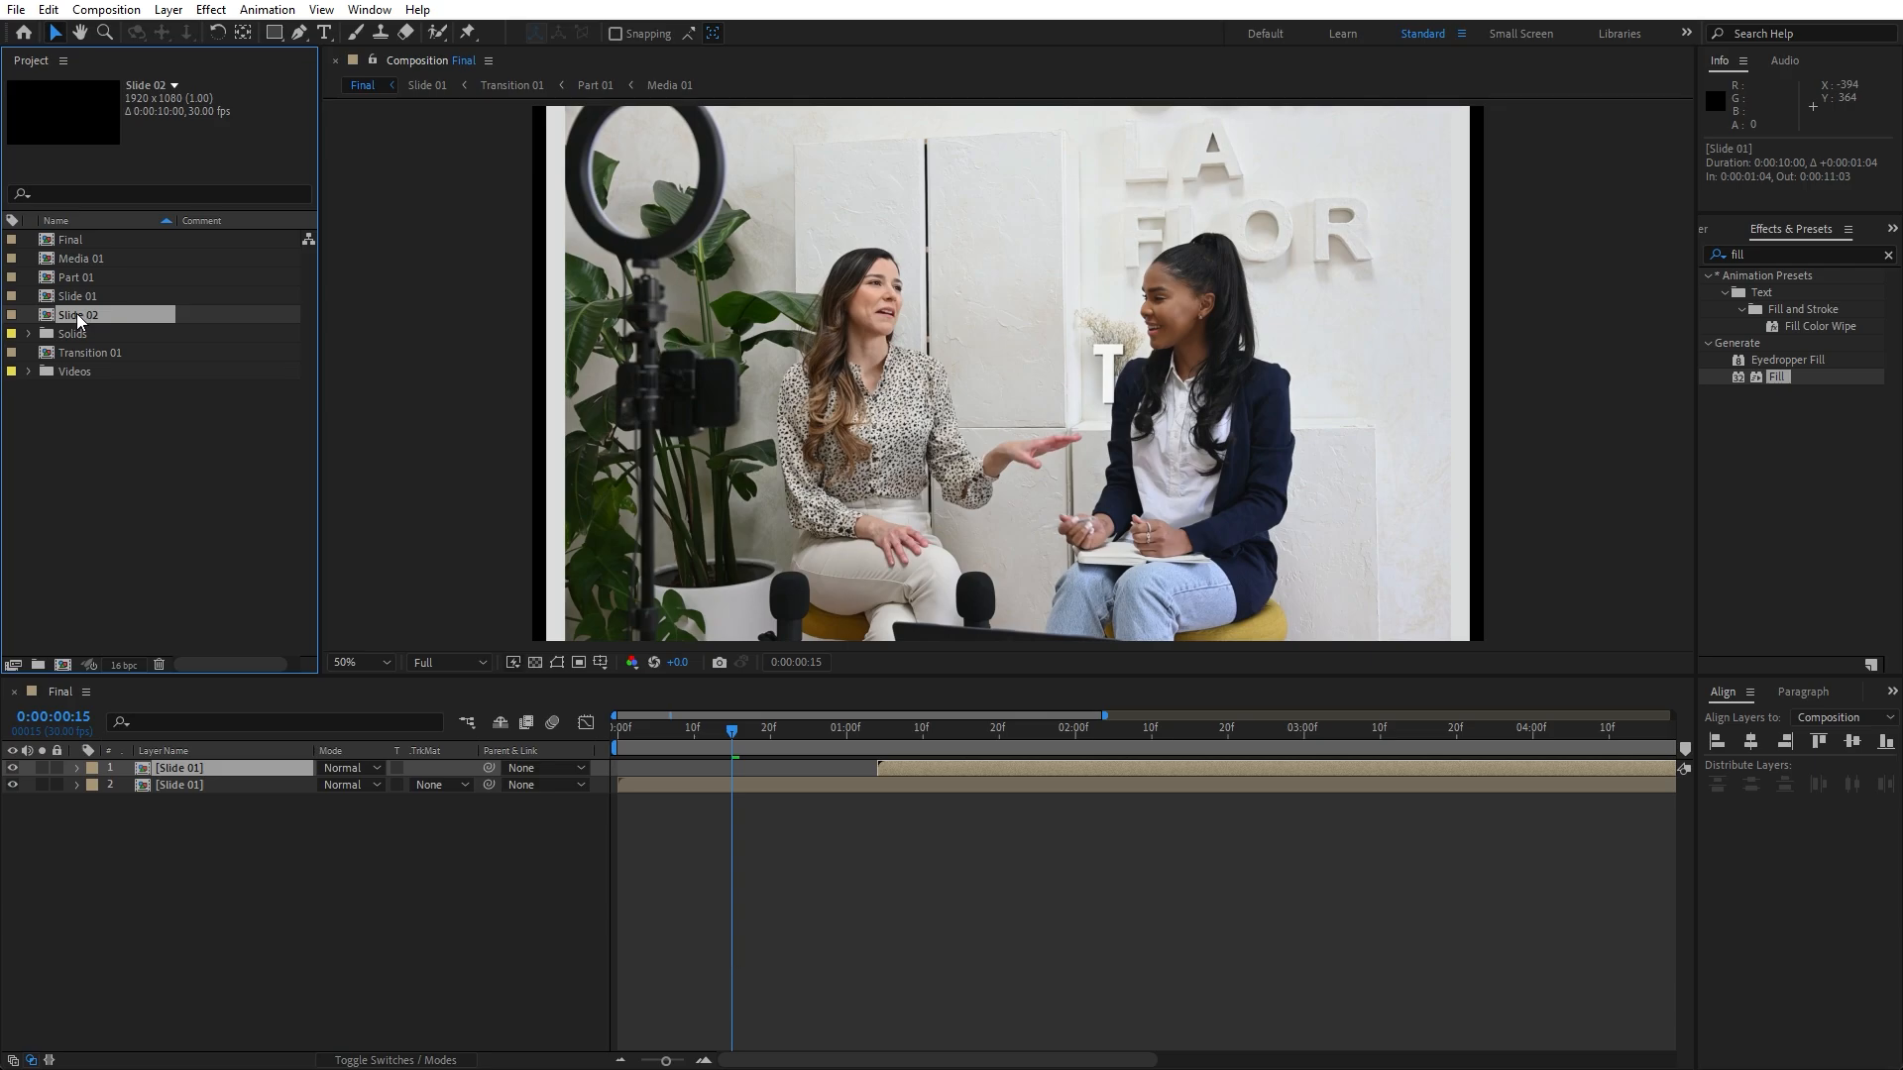
{"action": "left_click_drag", "start_coordinate": [77, 319], "coordinate": [195, 779]}
- Inside Slide 02, replace both Transition 01 layers with a duplicate of the Transition 01 composition
{"action": "double_click", "coordinate": [191, 783]}
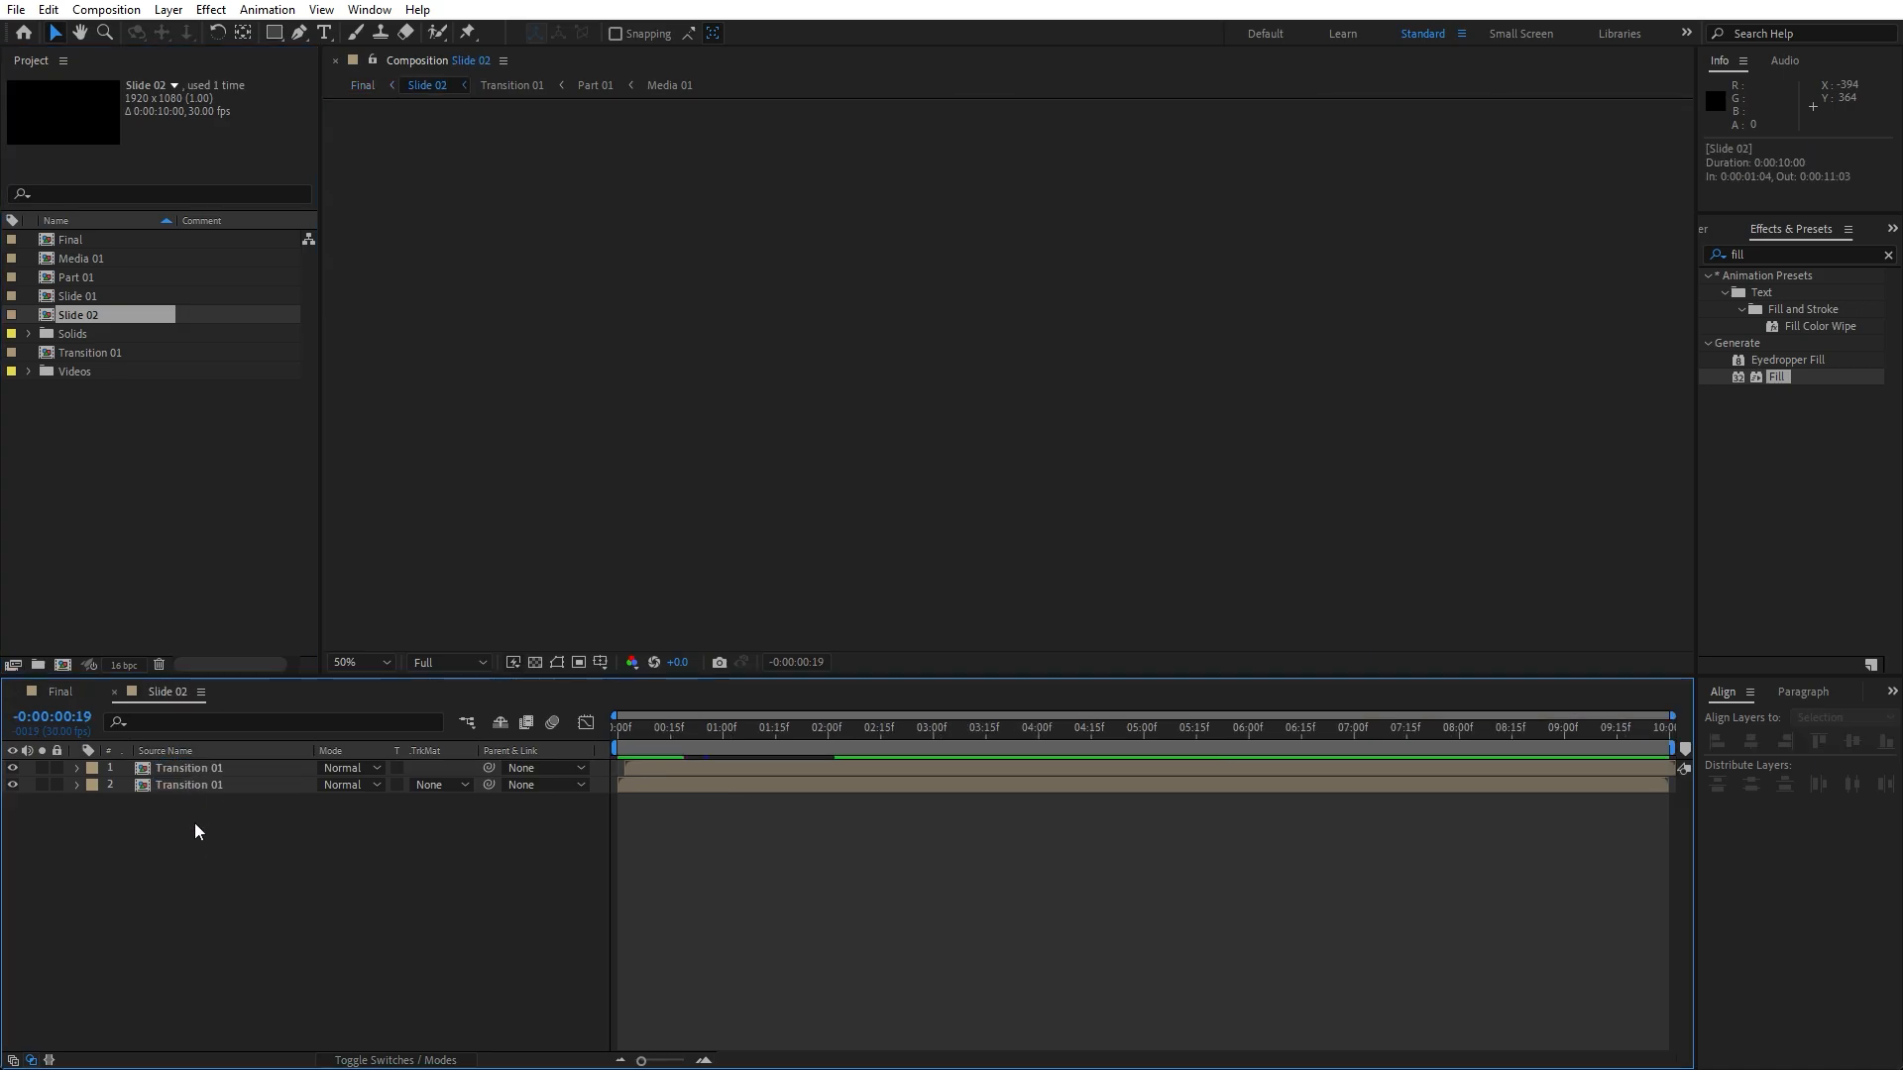
{"action": "left_click_drag", "start_coordinate": [246, 852], "coordinate": [192, 738]}
{"action": "left_click", "coordinate": [97, 352]}
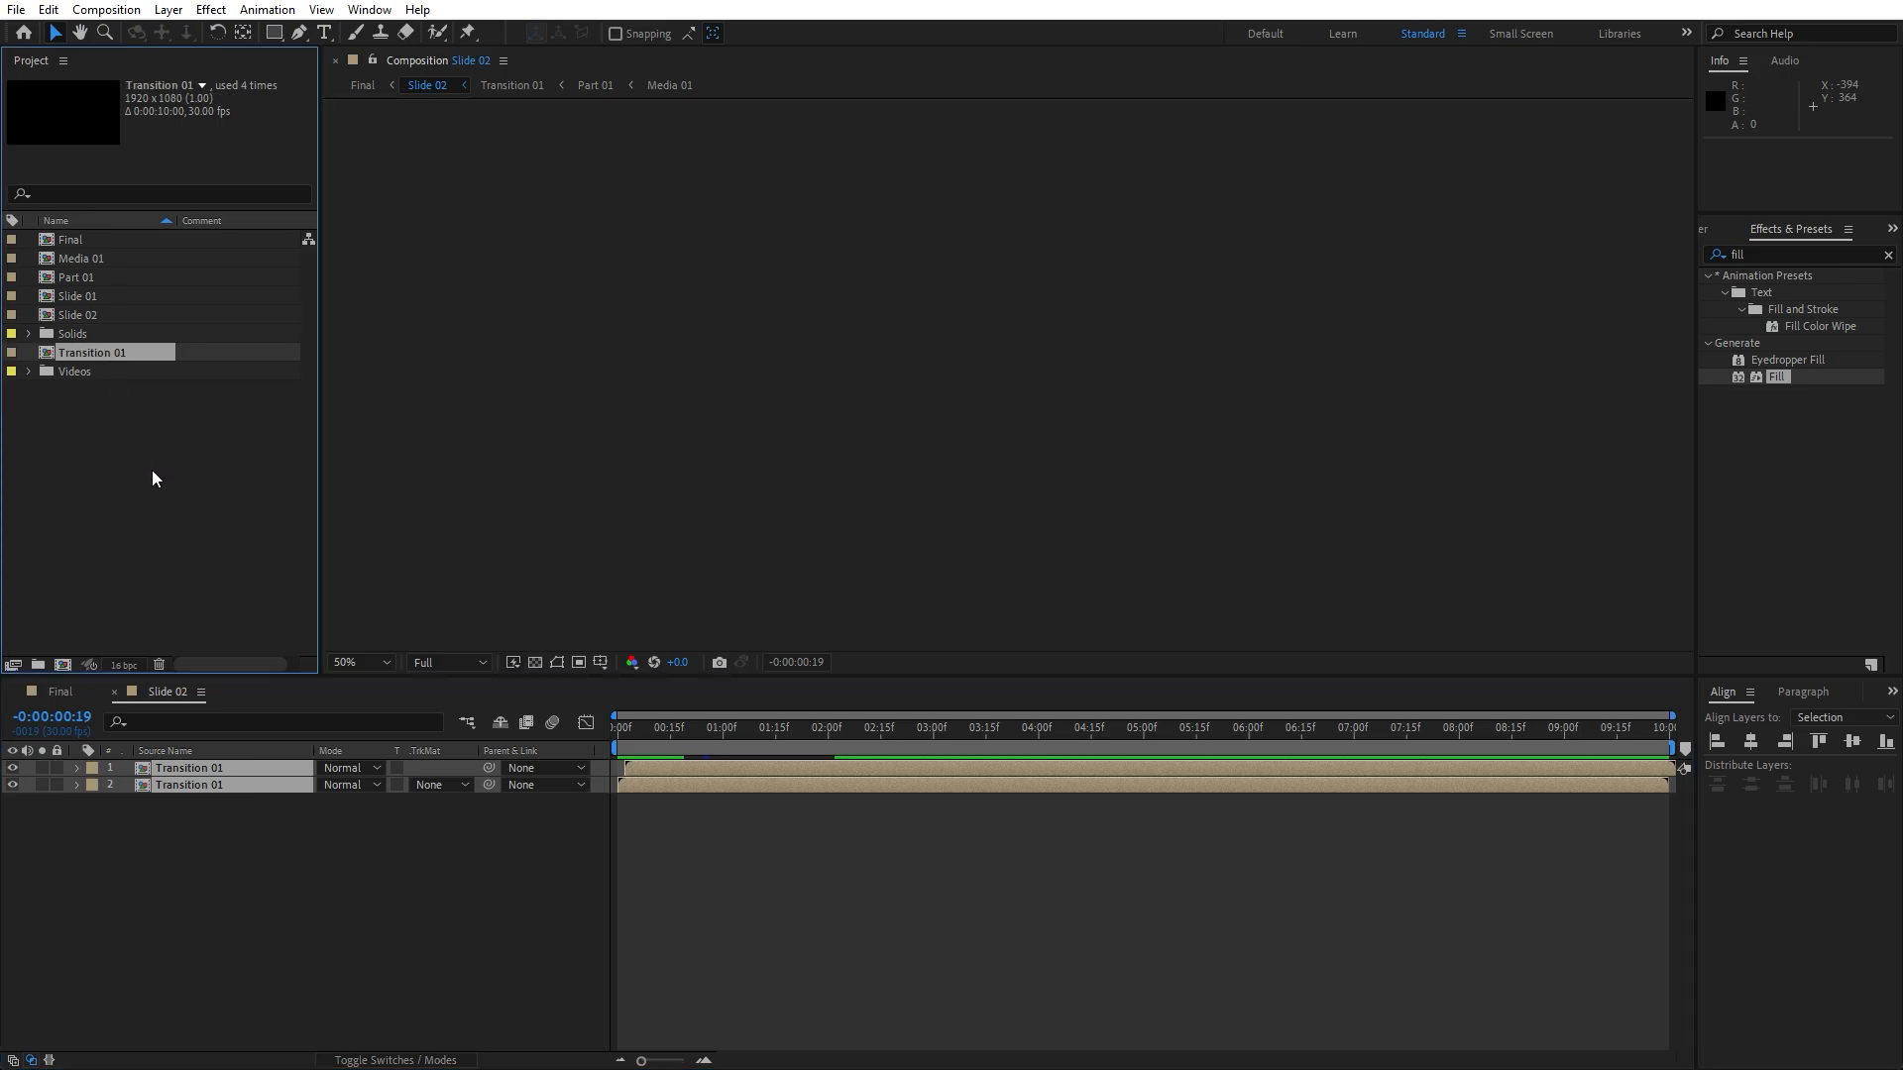
{"action": "key", "text": "ctrl+d"}
{"action": "left_click_drag", "start_coordinate": [99, 370], "coordinate": [212, 775]}
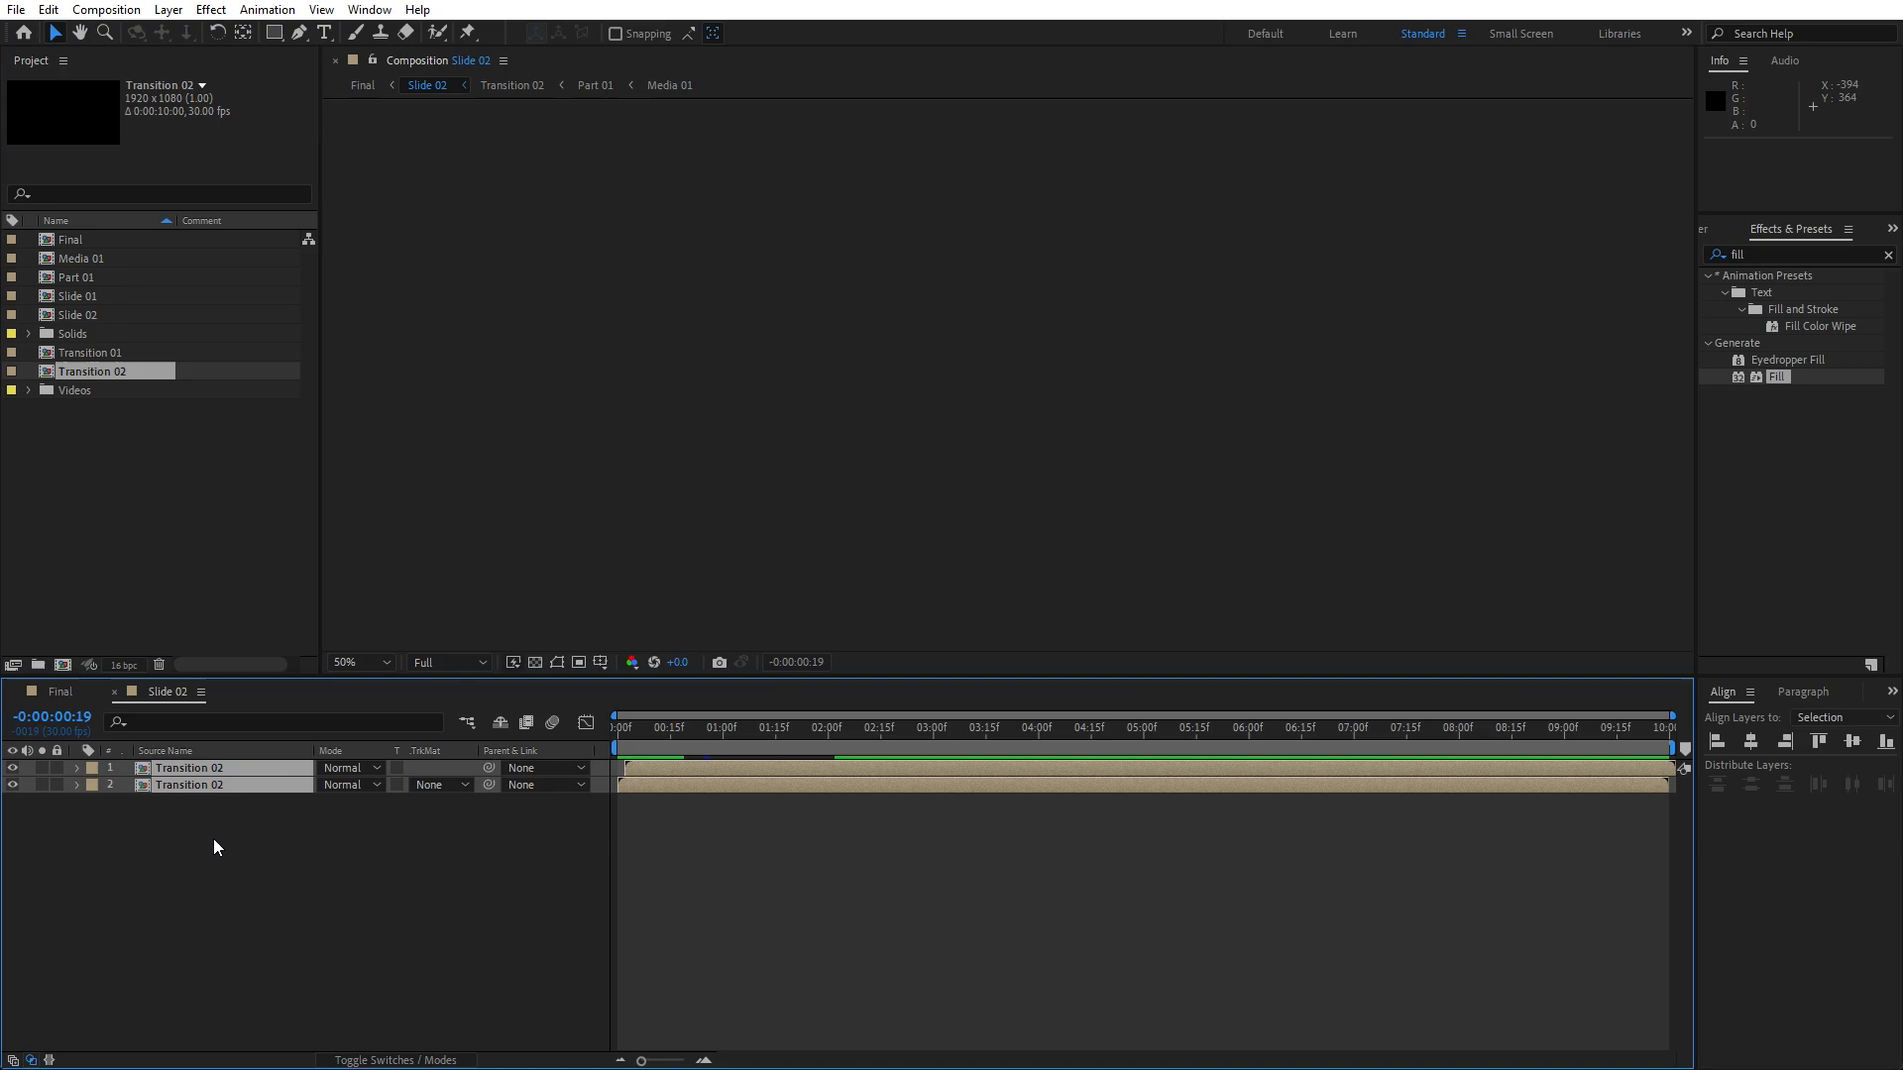
- Inside Transition 02, replace the Part 01 layer with a duplicate of the Part 01 composition
{"action": "left_click", "coordinate": [212, 838]}
{"action": "double_click", "coordinate": [198, 769]}
{"action": "left_click", "coordinate": [200, 783]}
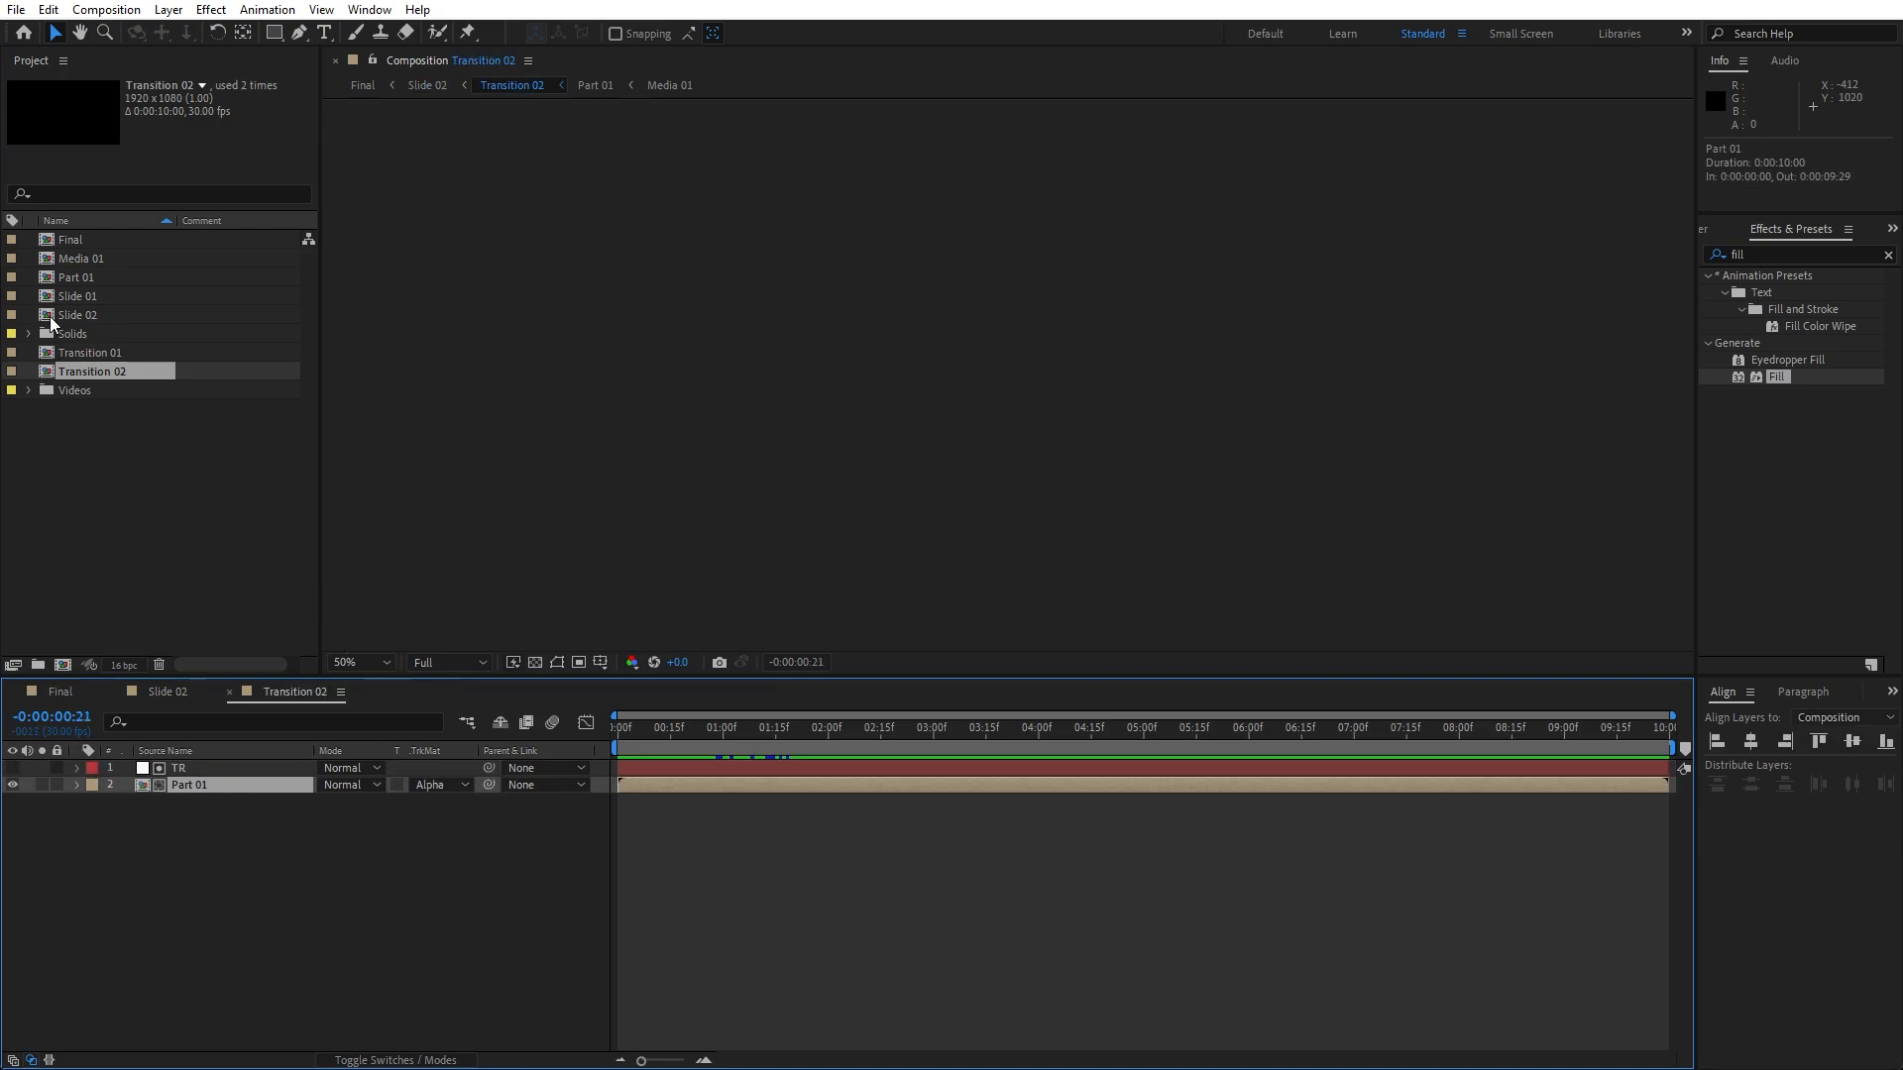
{"action": "left_click", "coordinate": [91, 277]}
{"action": "key", "text": "ctrl+d"}
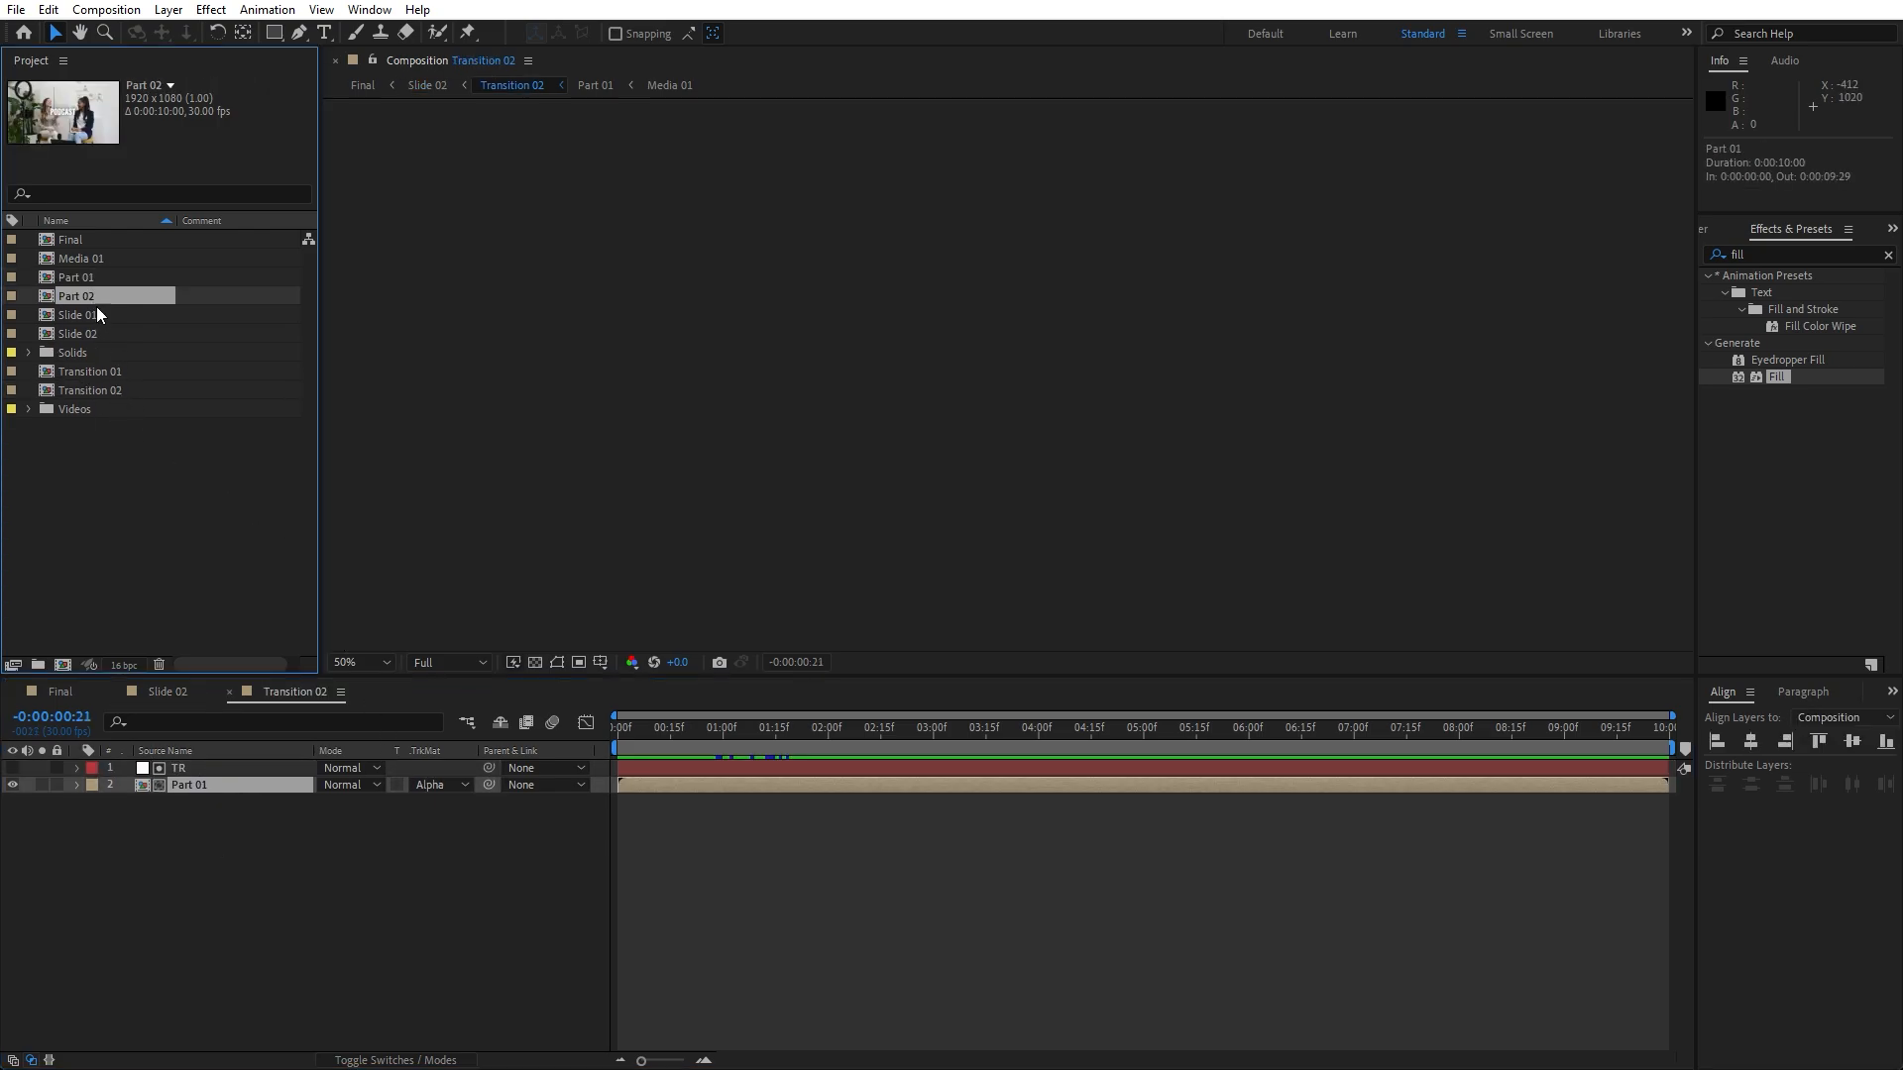
{"action": "left_click_drag", "start_coordinate": [75, 295], "coordinate": [196, 786]}
- Inside Part 02, replace the Media 01 layer with a duplicate of the Media 01 composition named Media 02
{"action": "double_click", "coordinate": [183, 792]}
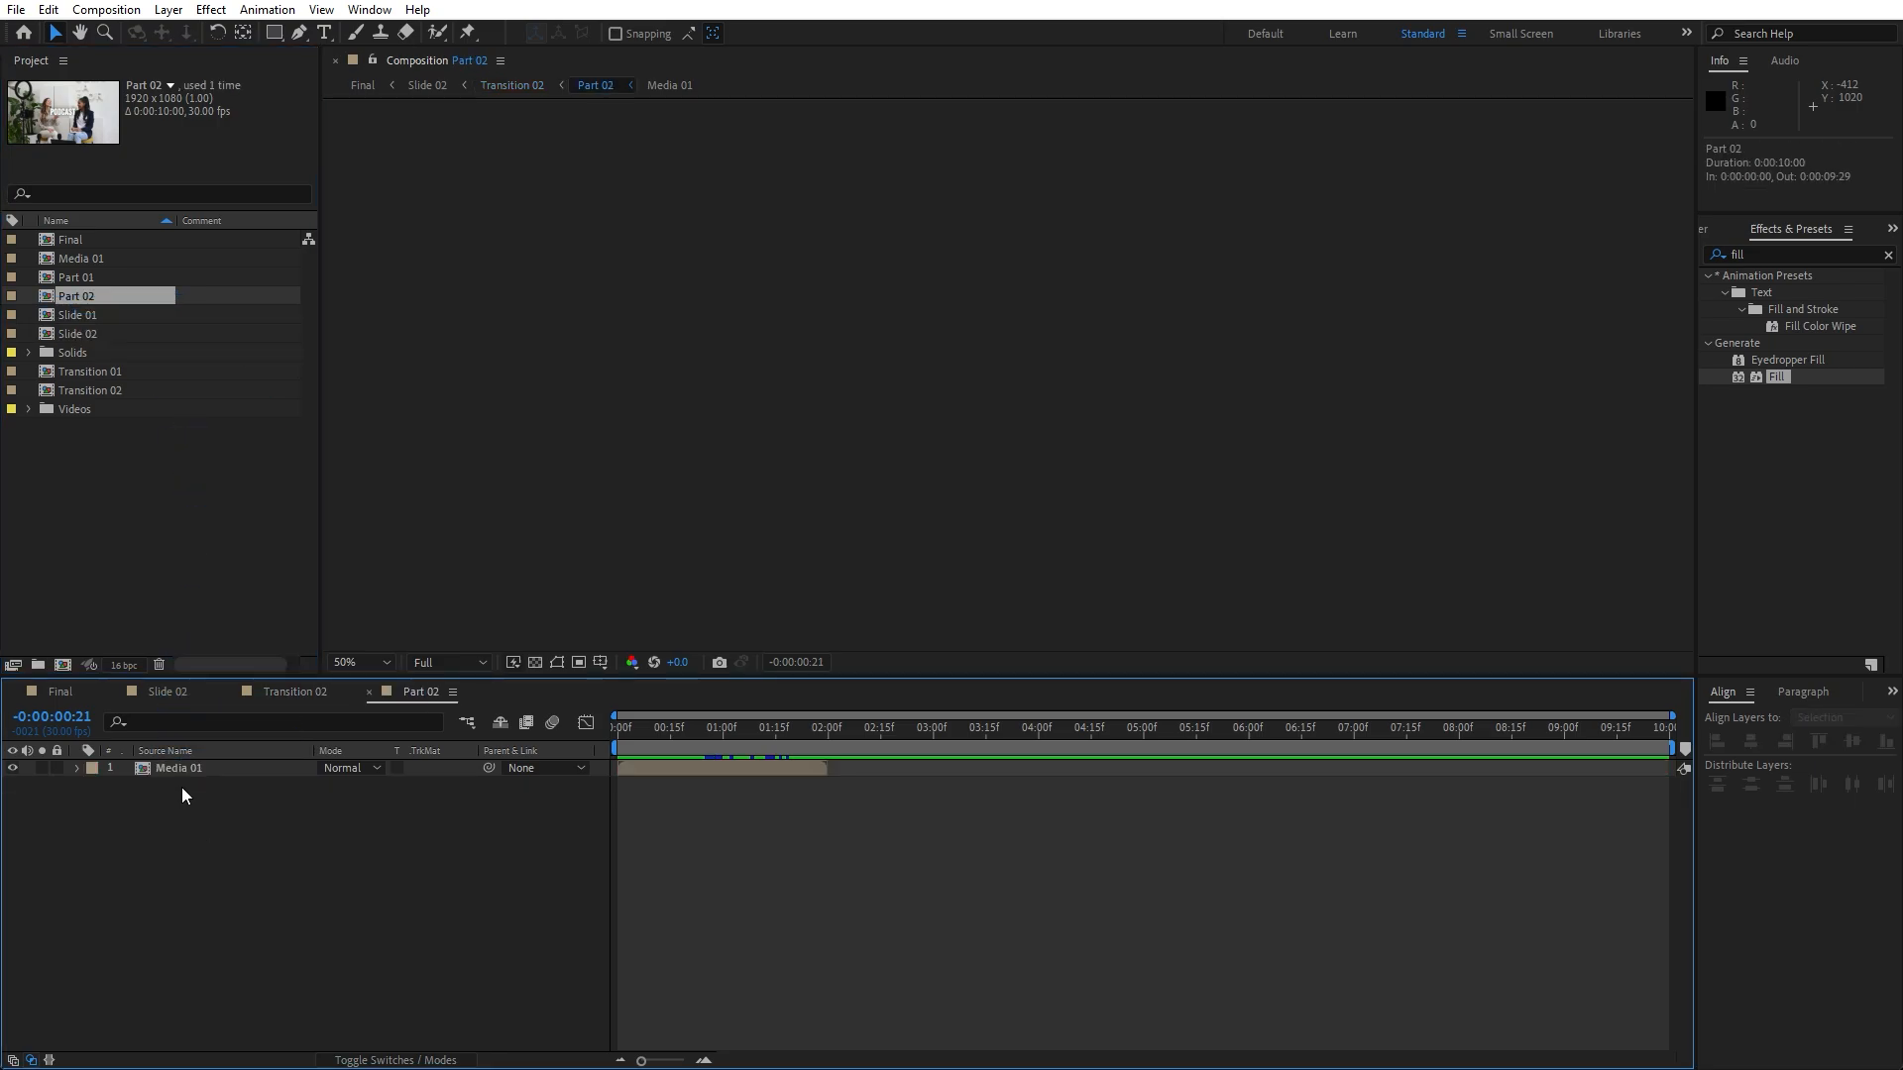
{"action": "left_click", "coordinate": [183, 768]}
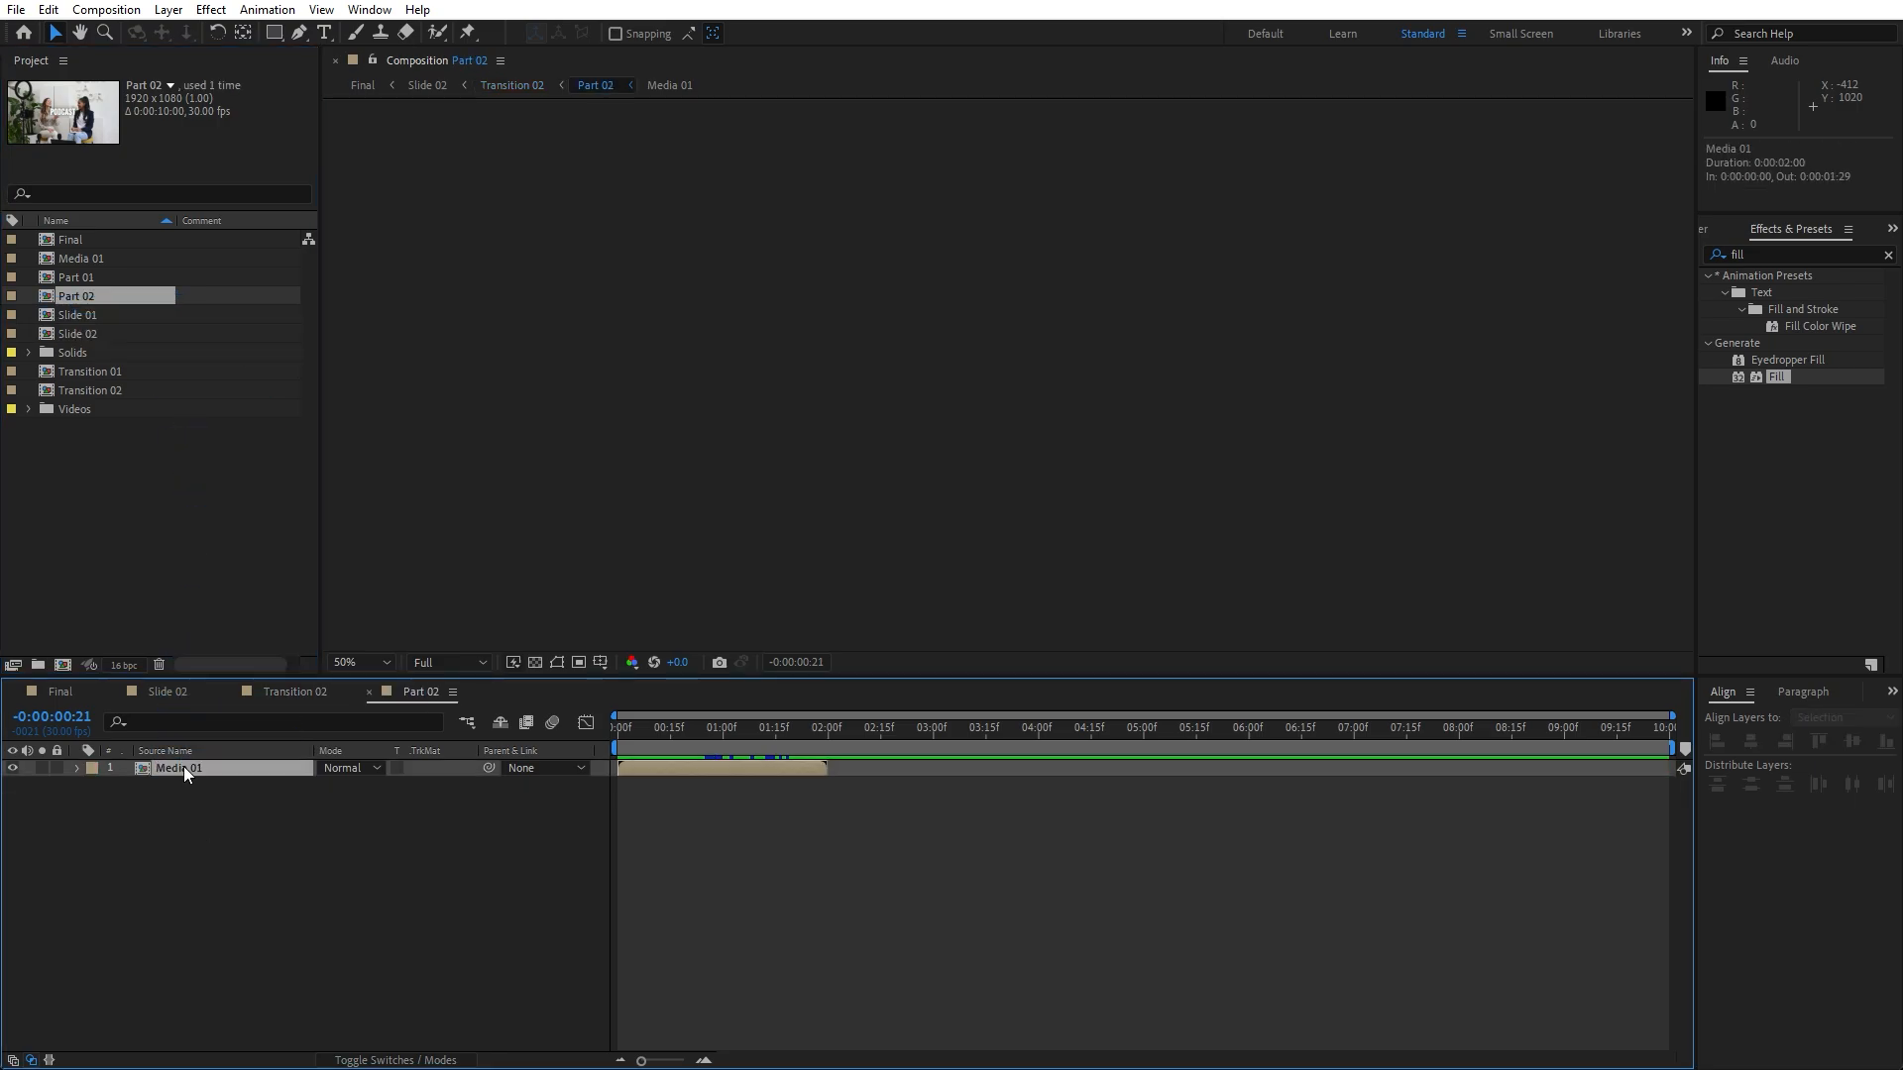
{"action": "left_click", "coordinate": [93, 260]}
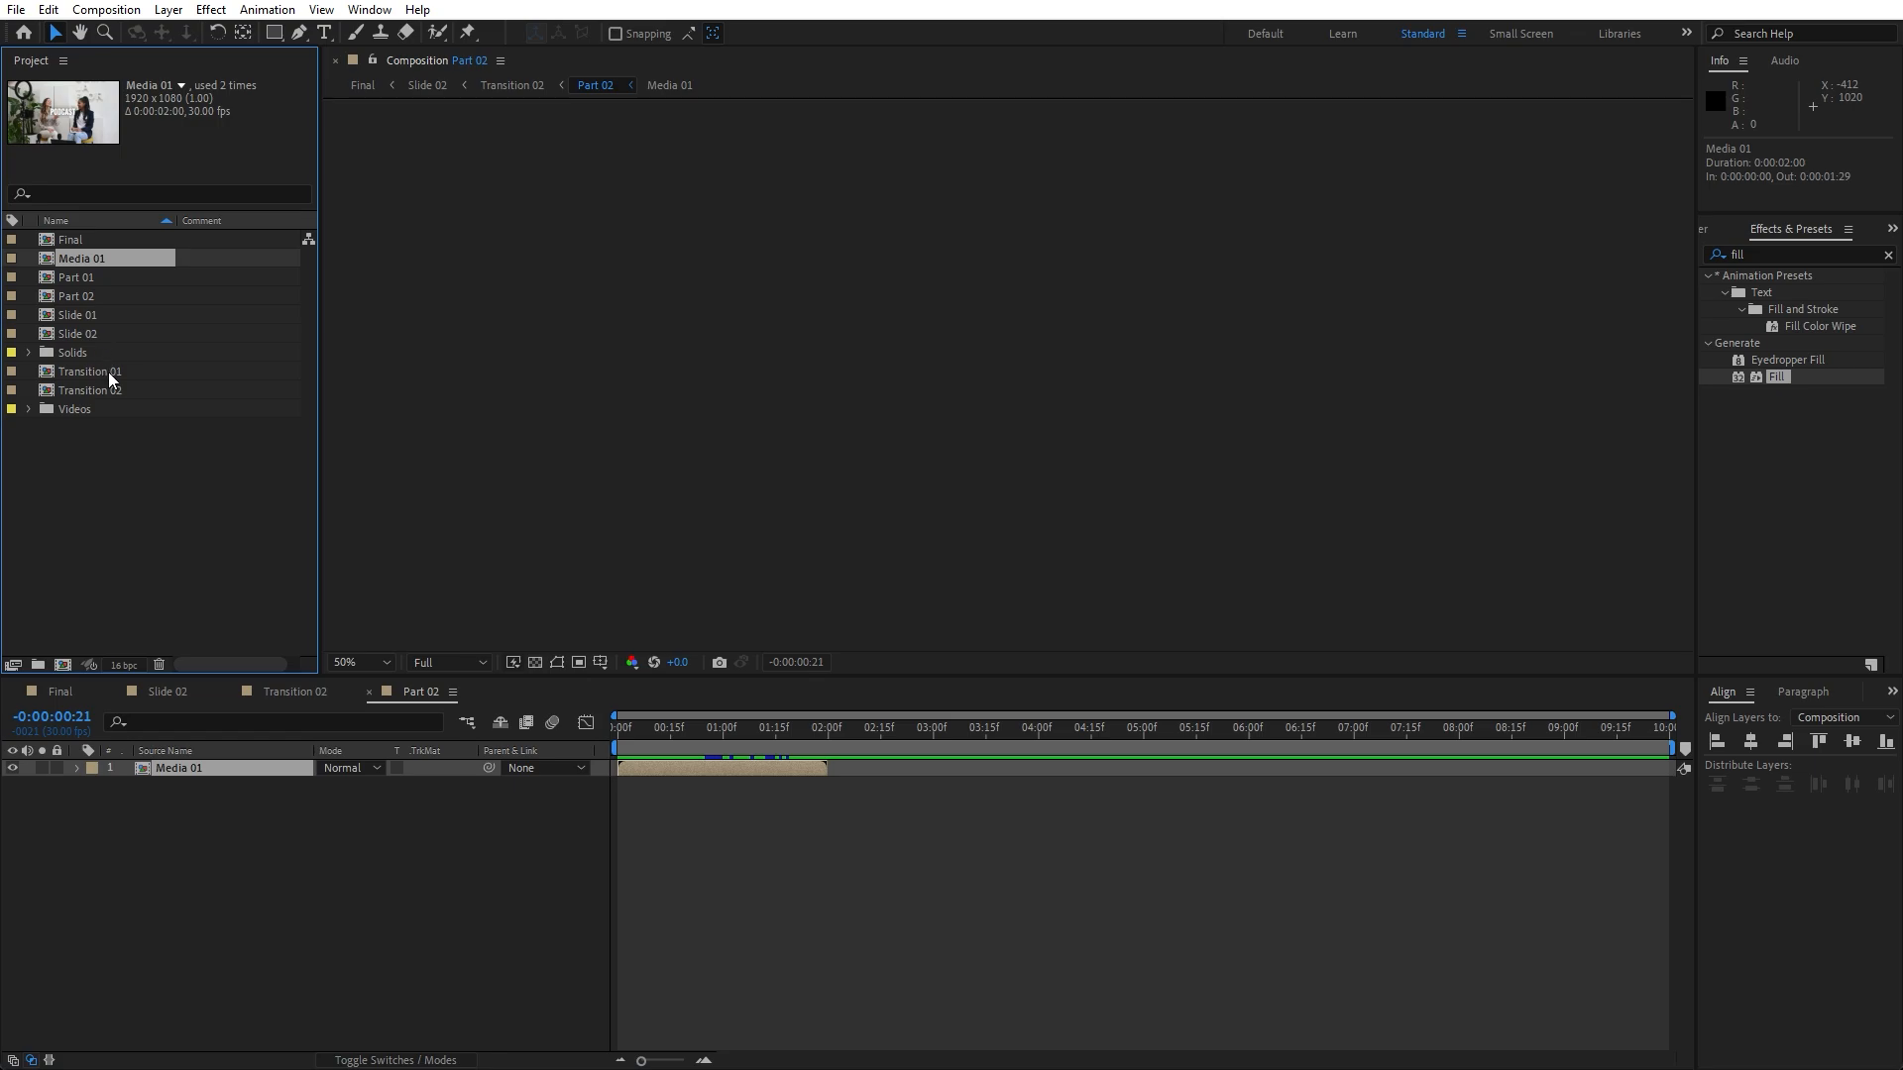
{"action": "key", "text": "ctrl+d"}
{"action": "key", "text": "Return"}
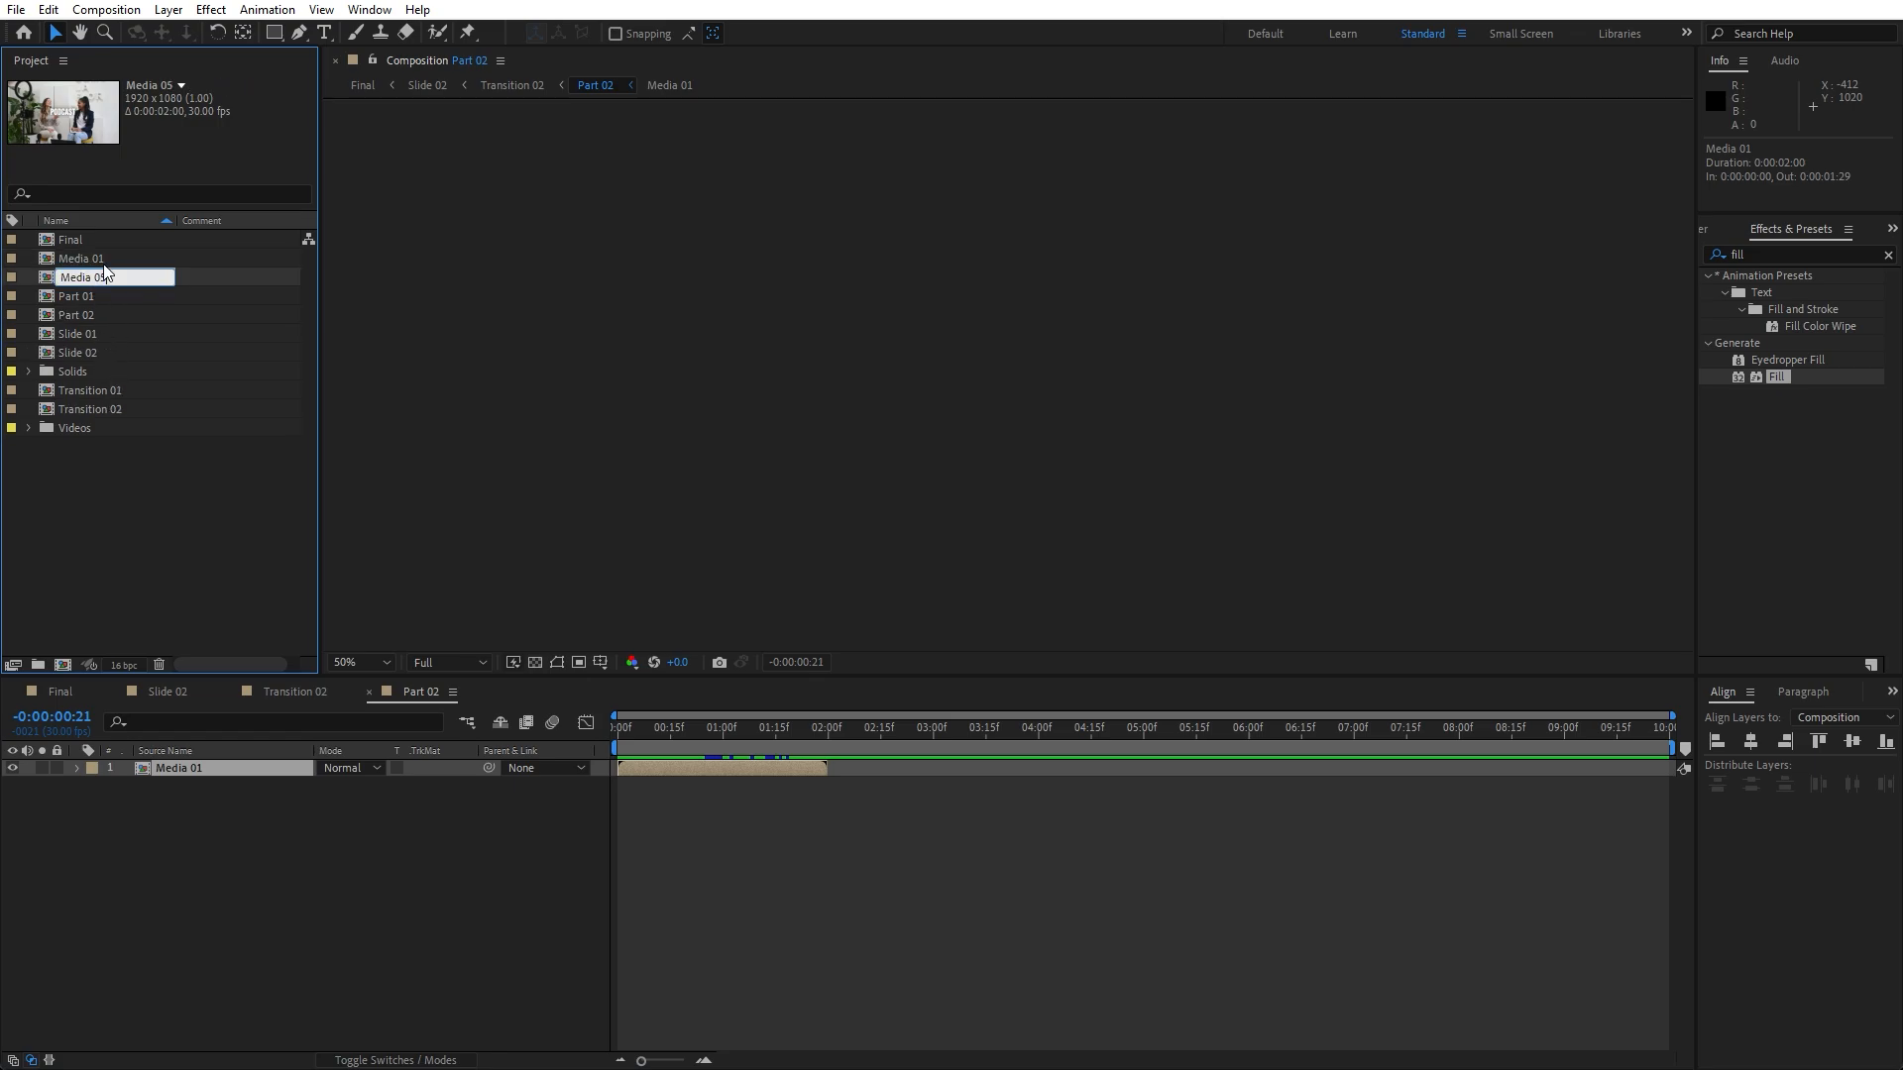
{"action": "type", "text": "Media 02"}
{"action": "key", "text": "Return"}
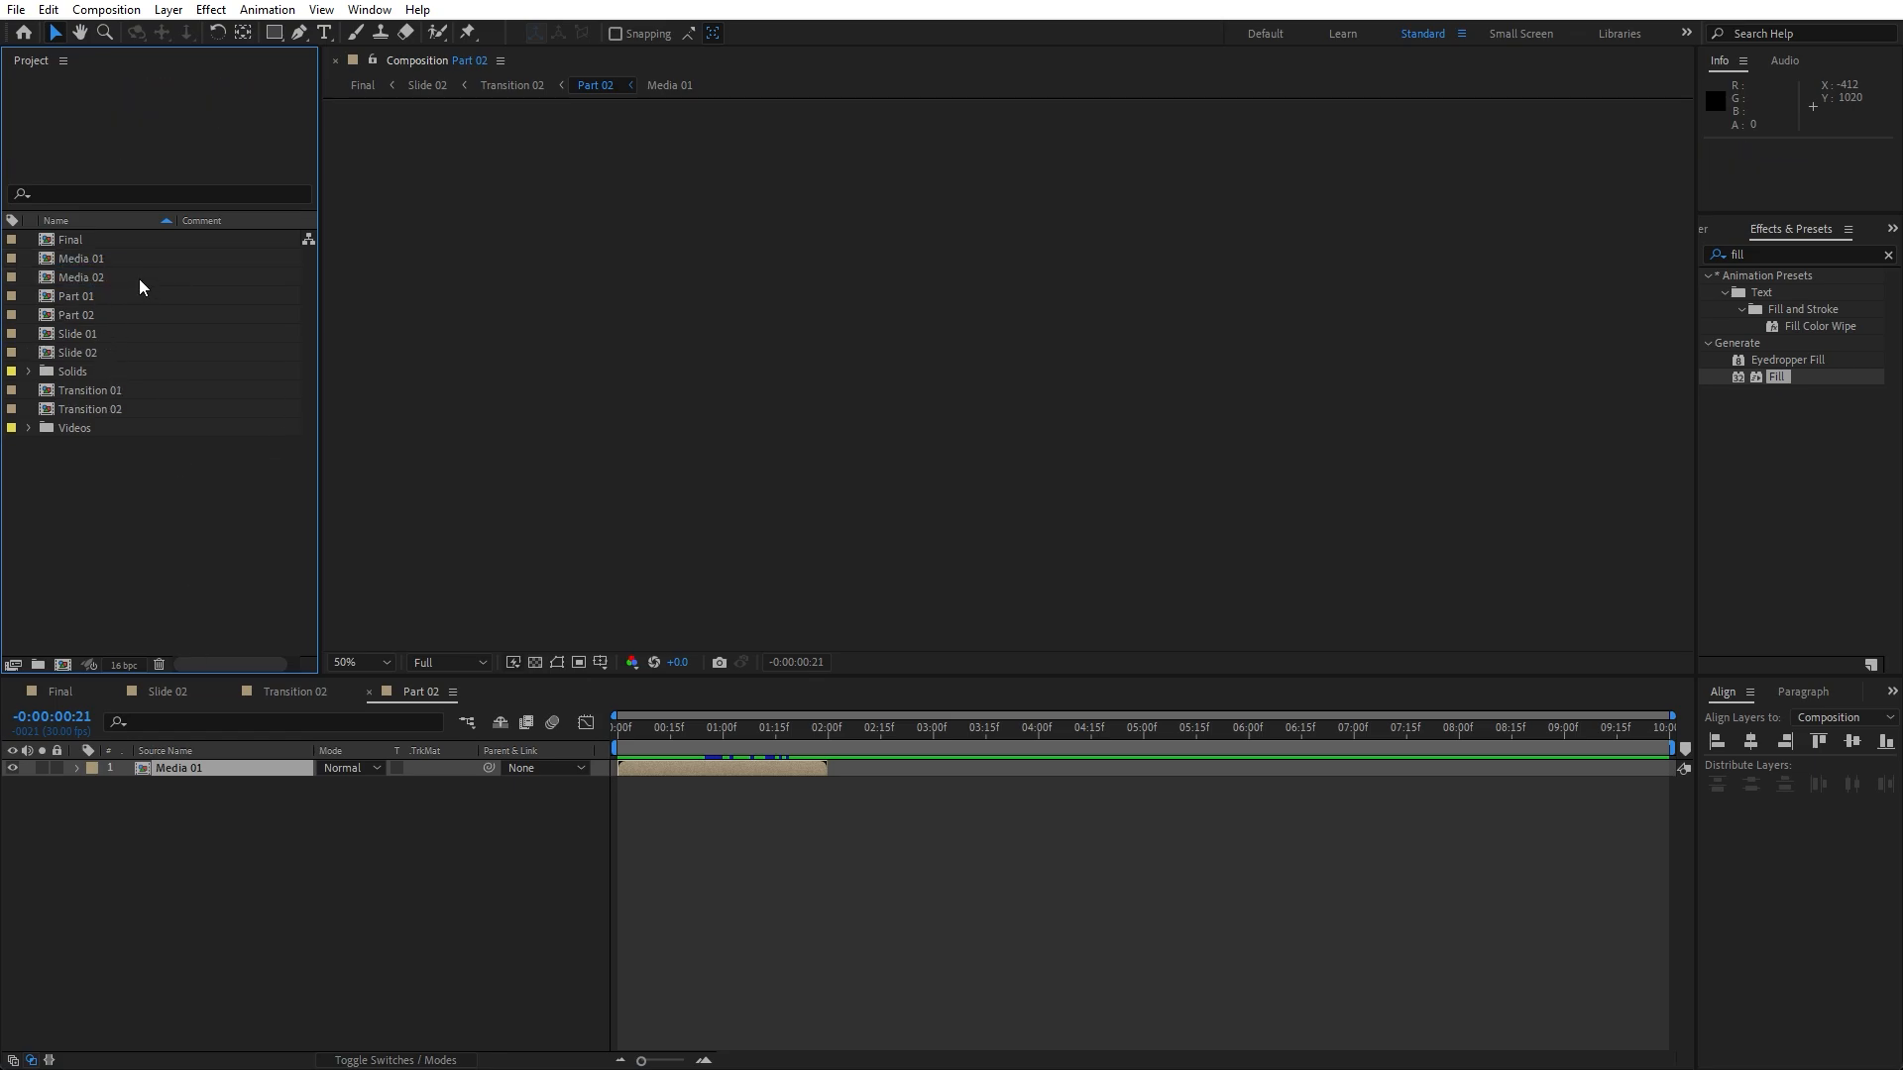
{"action": "left_click_drag", "start_coordinate": [95, 282], "coordinate": [192, 773]}
{"action": "left_click_drag", "start_coordinate": [674, 732], "coordinate": [734, 745]}
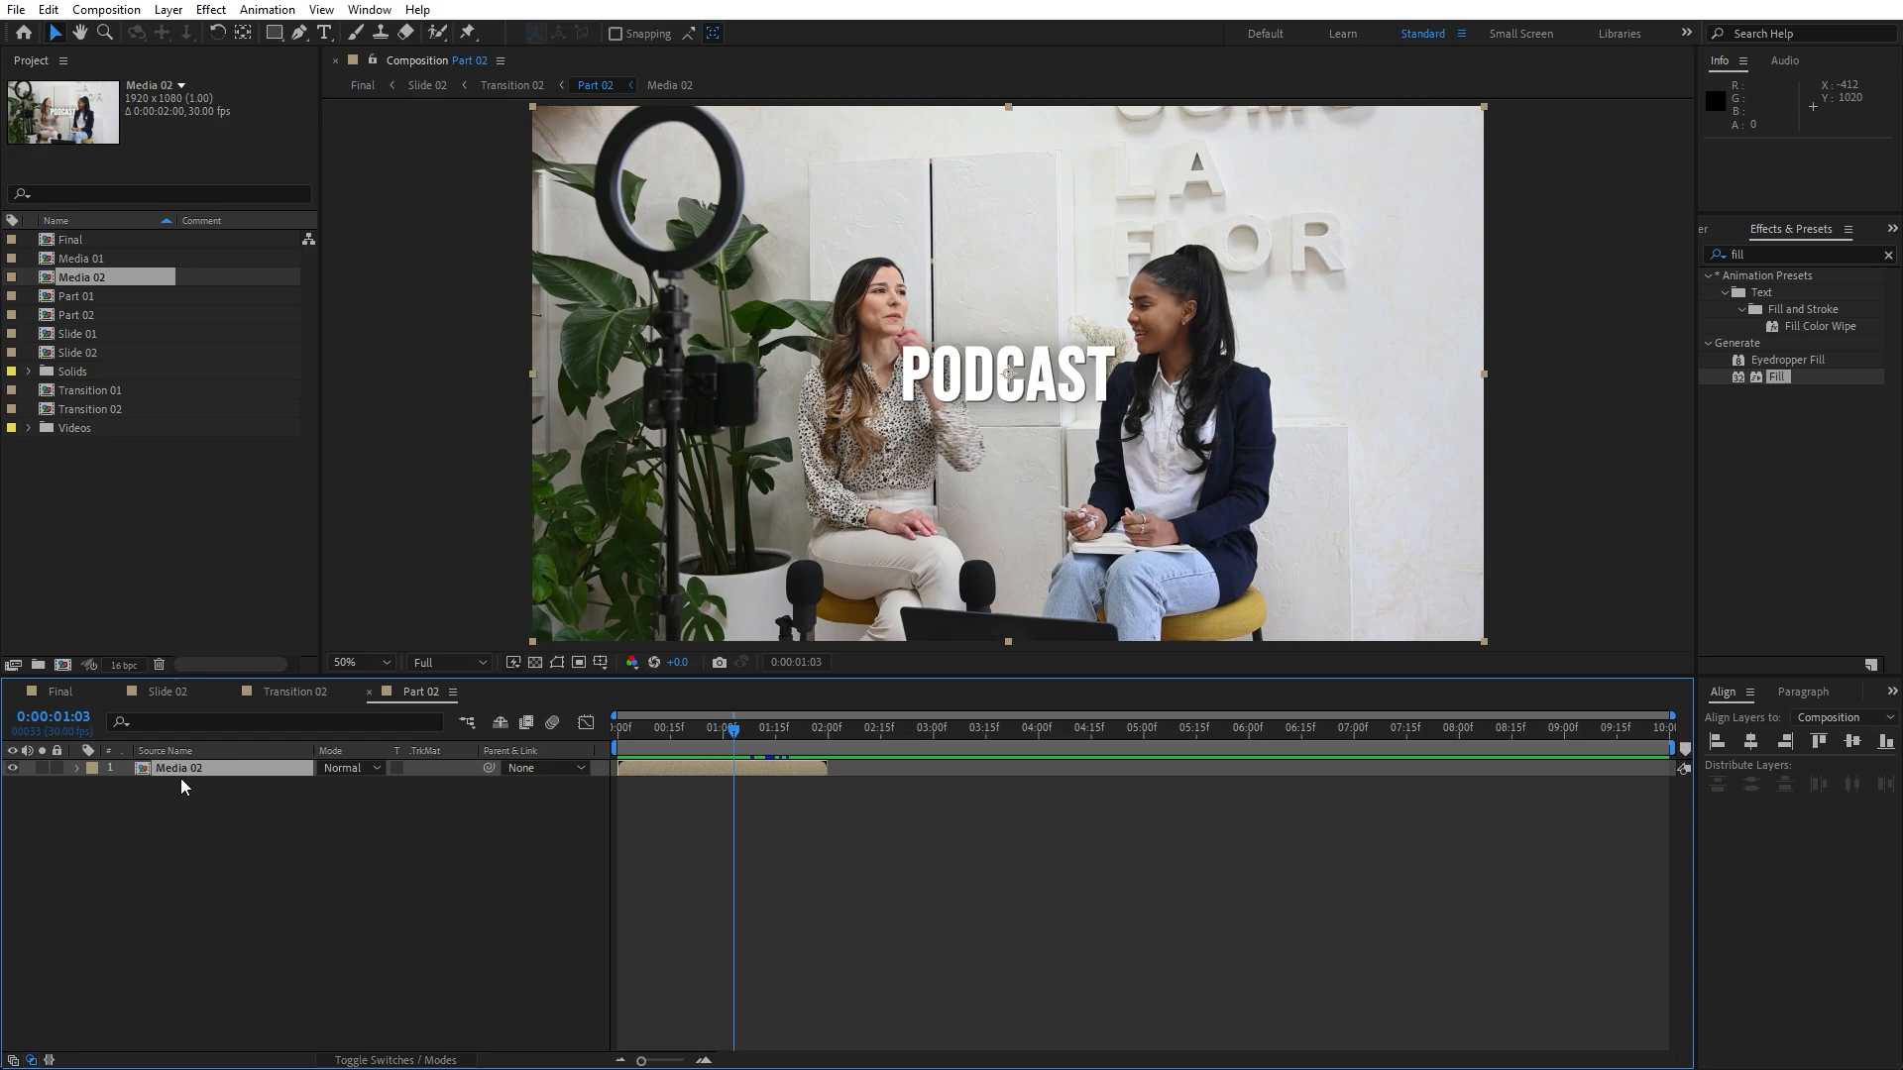
- Inside the Media 02 composition, delete the Media 01 footage layer and place the Media 02 video beneath the PODCAST text
{"action": "double_click", "coordinate": [177, 770]}
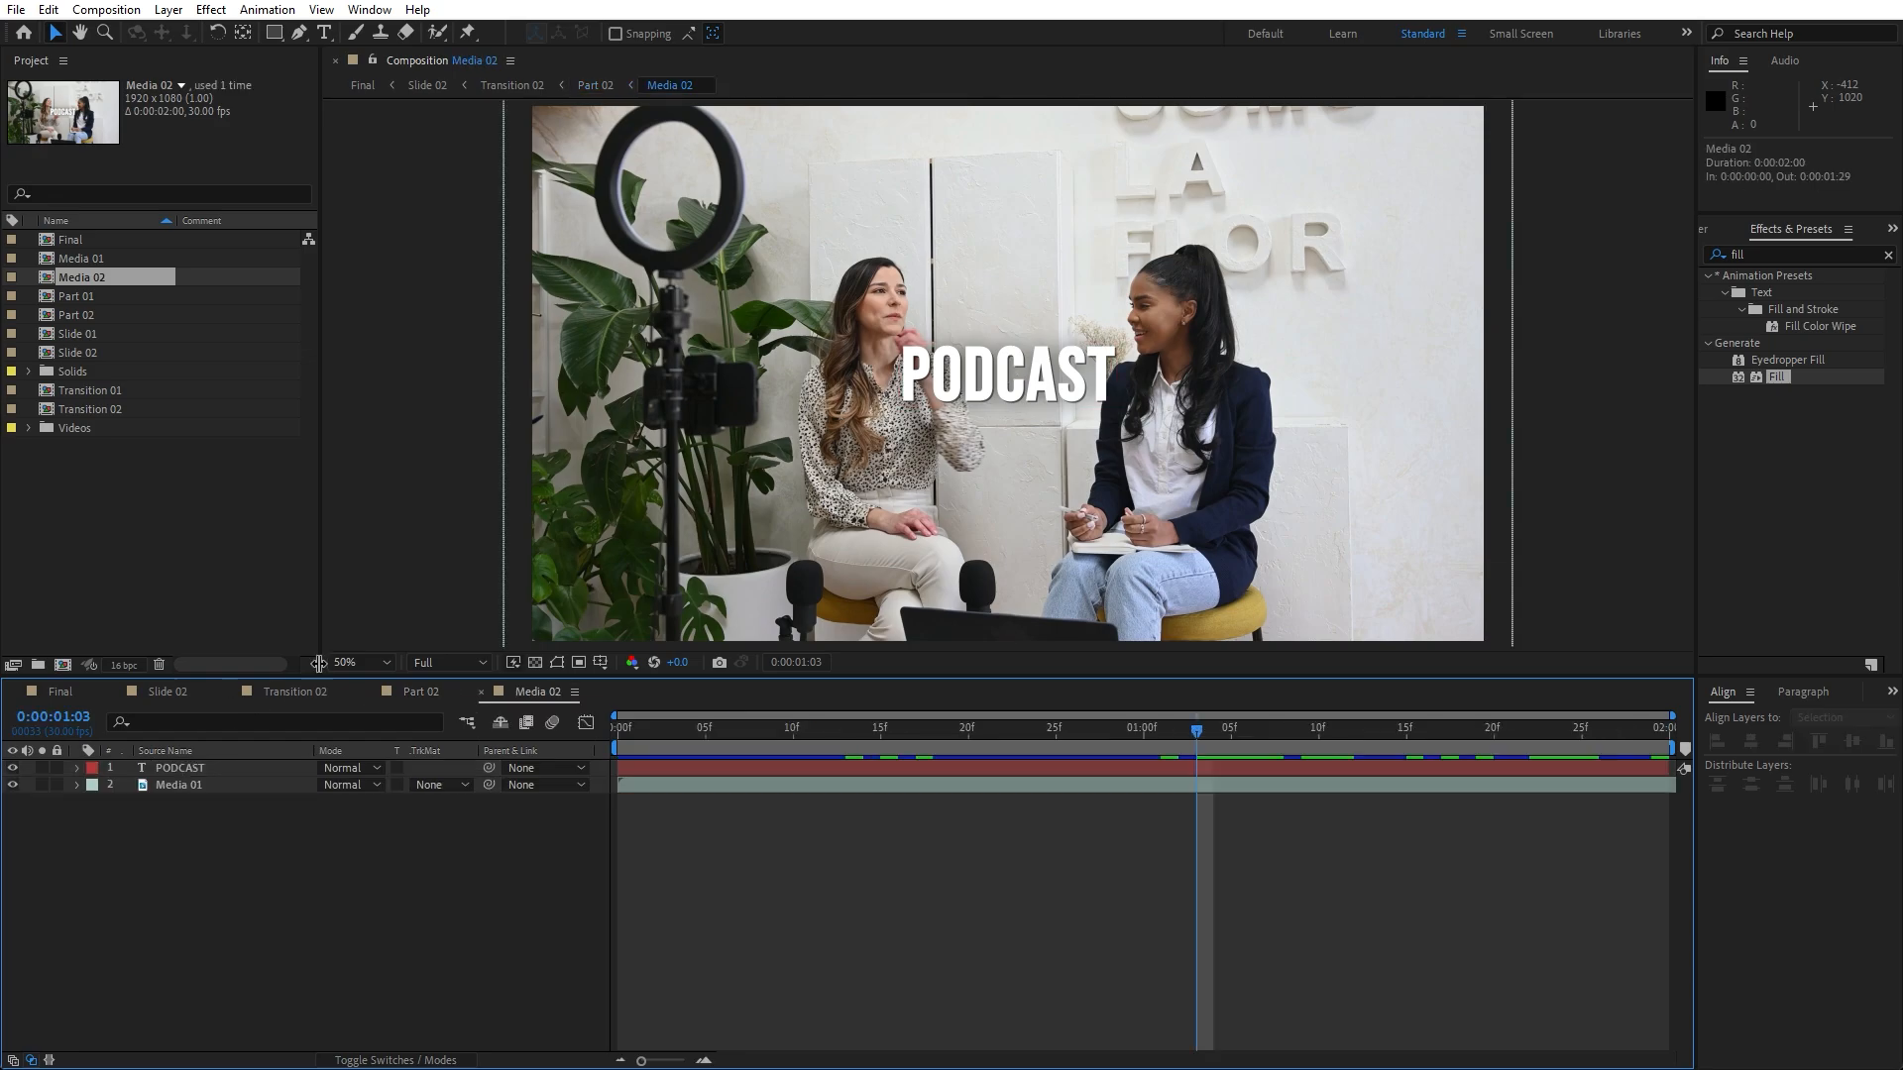
{"action": "left_click", "coordinate": [187, 783]}
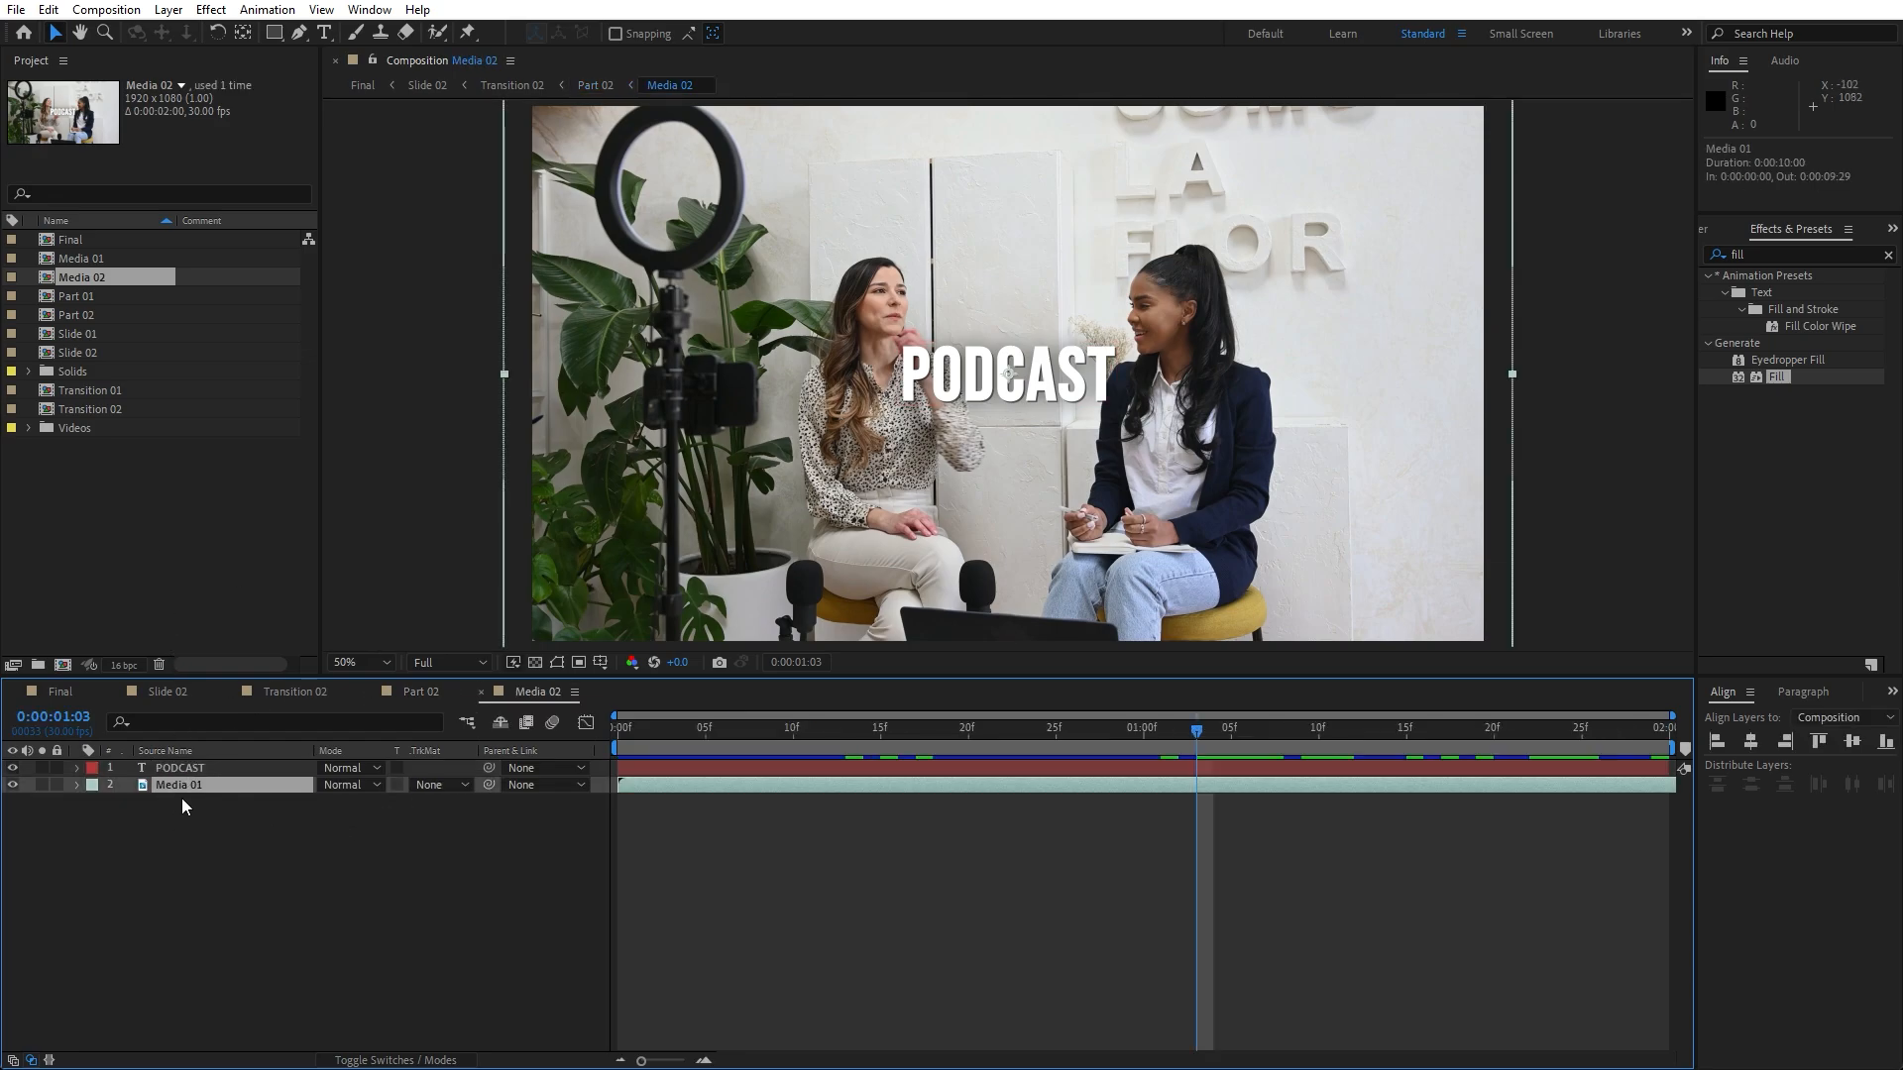
{"action": "key", "text": "Delete"}
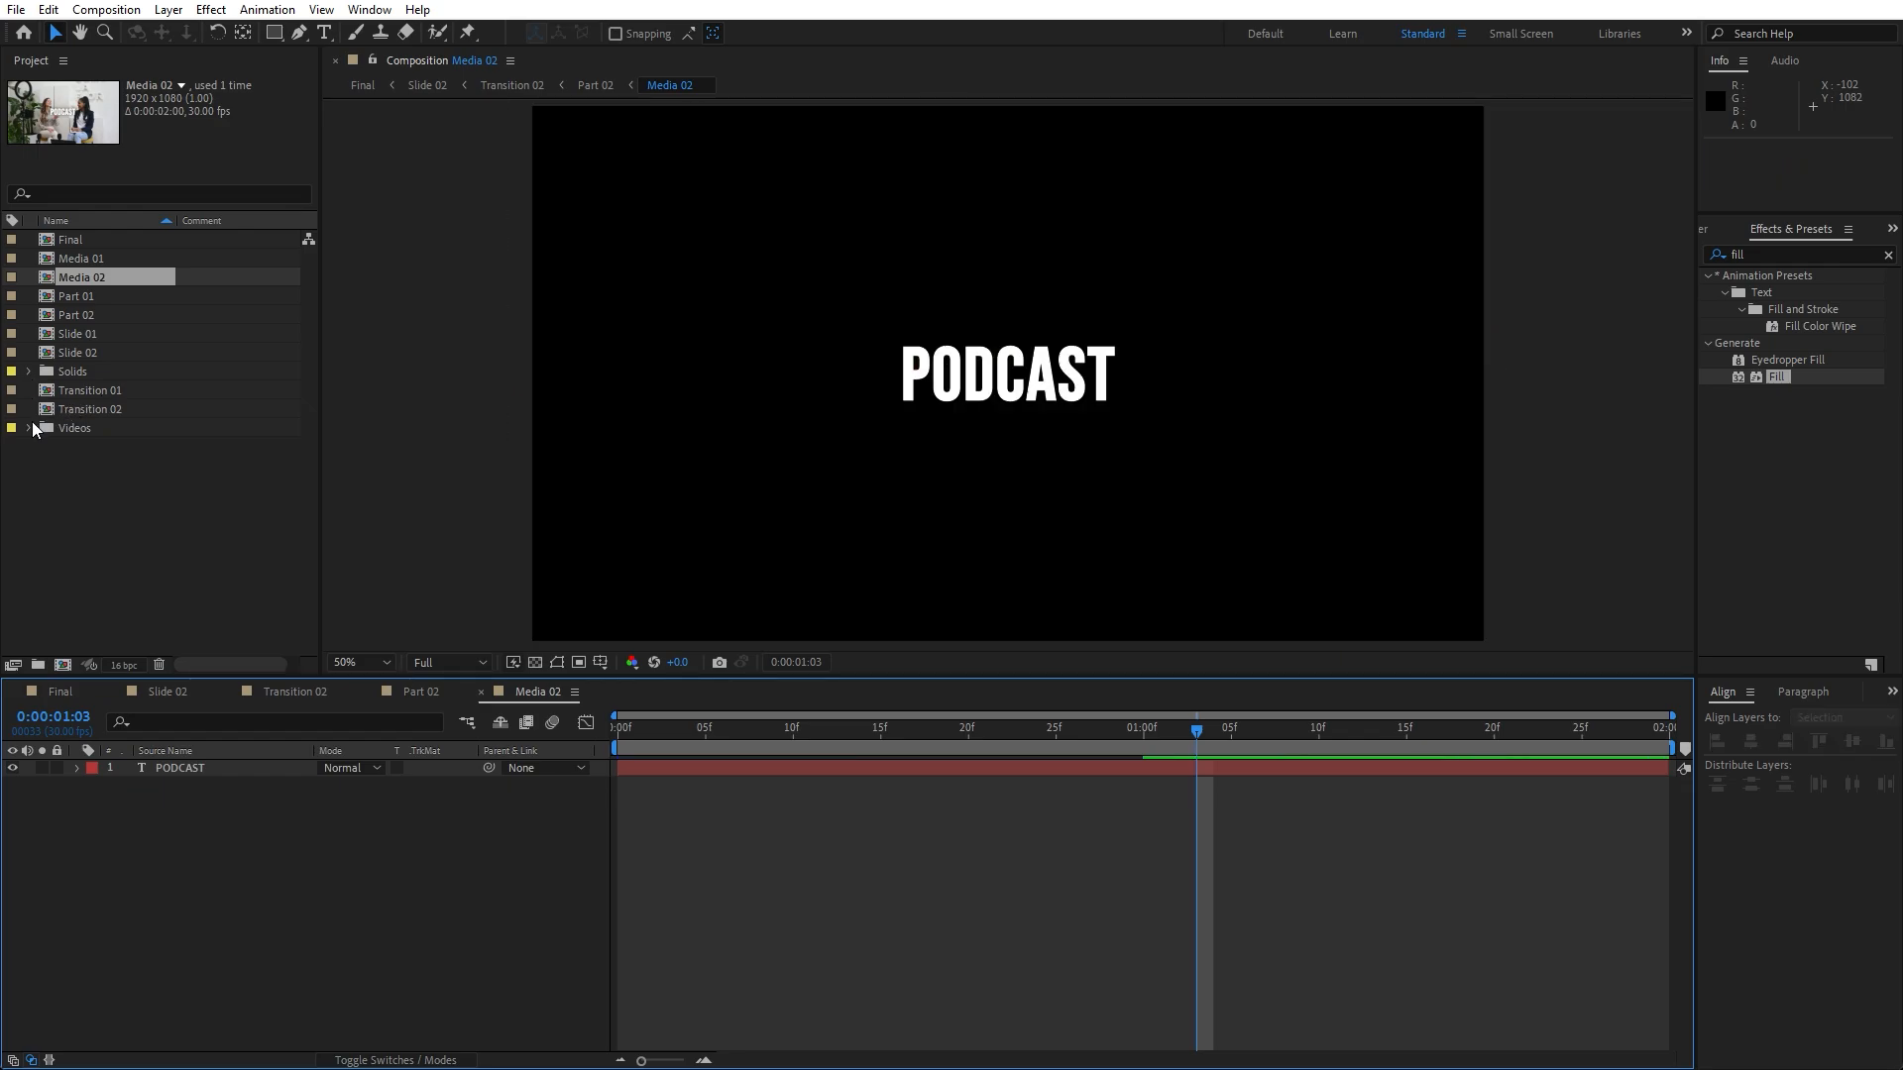
{"action": "left_click", "coordinate": [28, 428]}
{"action": "left_click", "coordinate": [100, 465]}
{"action": "left_click_drag", "start_coordinate": [110, 462], "coordinate": [323, 906]}
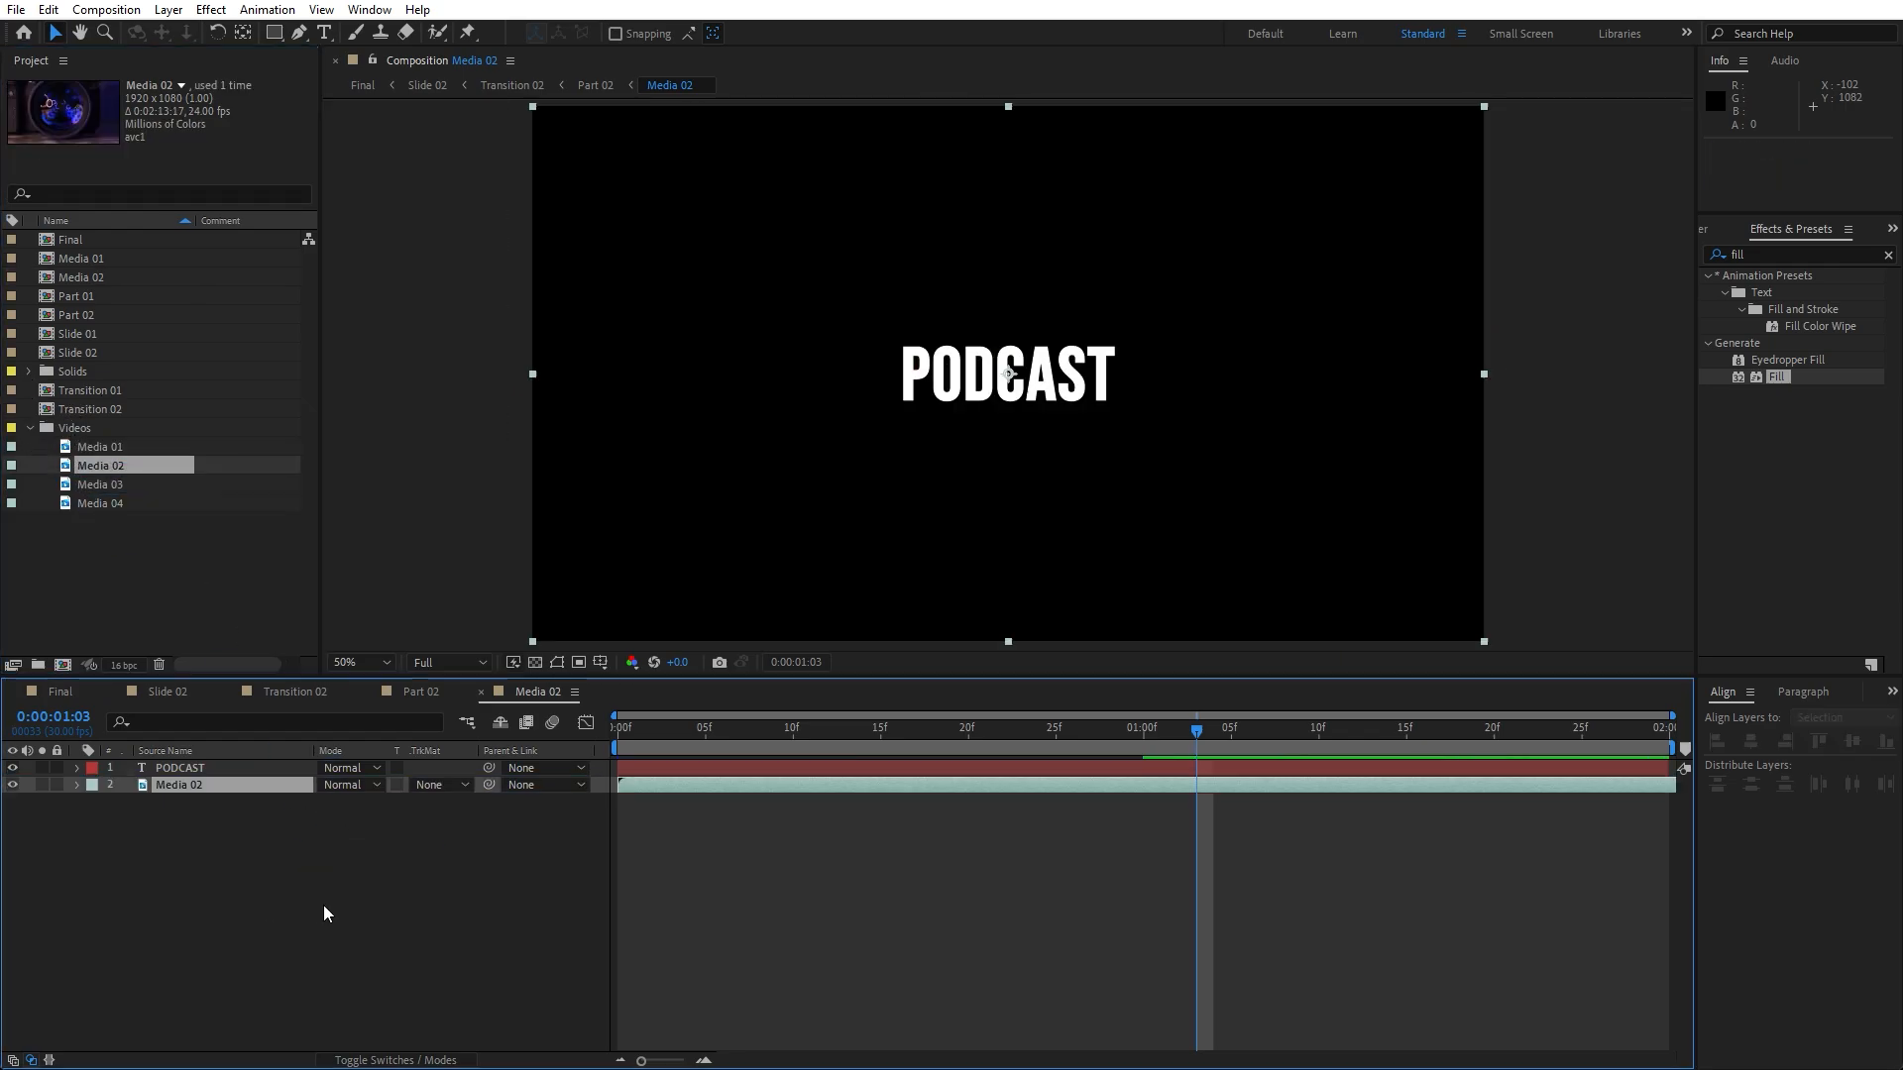
{"action": "left_click", "coordinate": [620, 736]}
{"action": "key", "text": "space"}
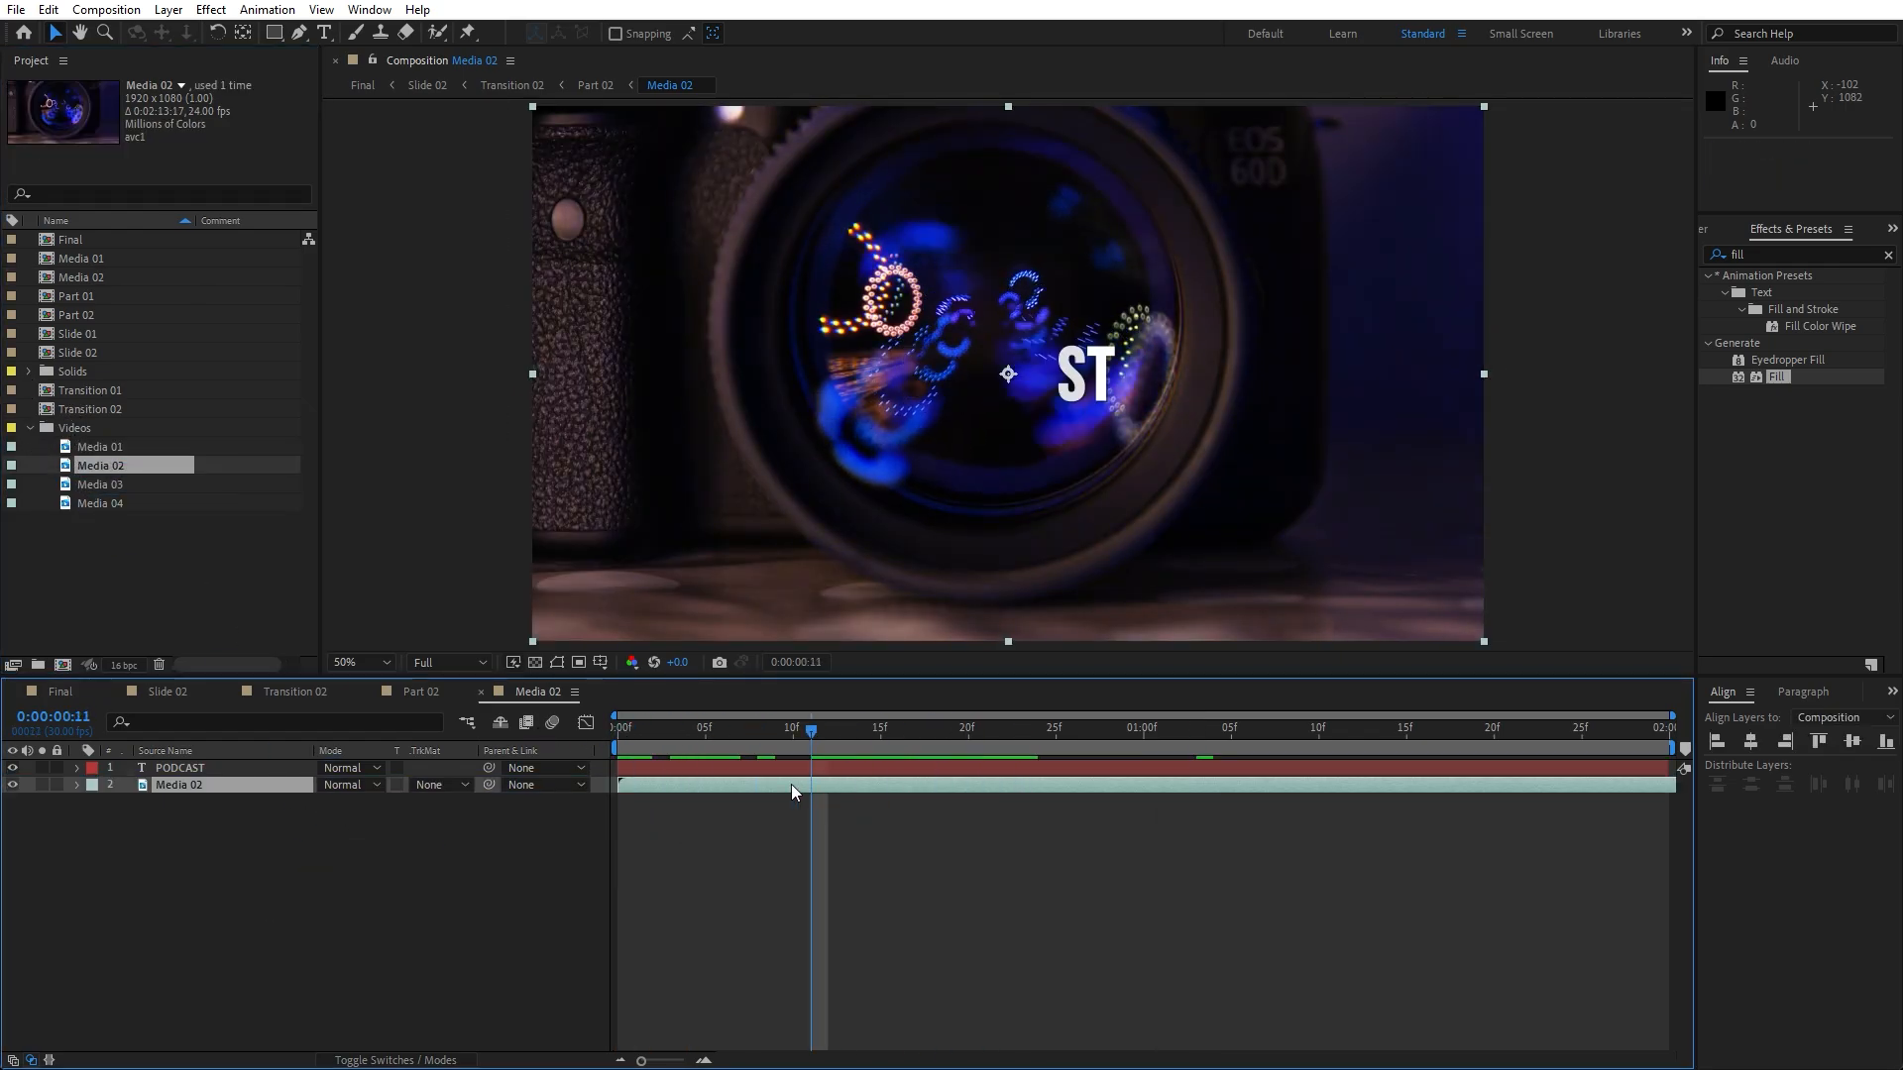
- Change the PODCAST title text in Media 02 to INTRO and scrub through its animation
{"action": "double_click", "coordinate": [198, 769]}
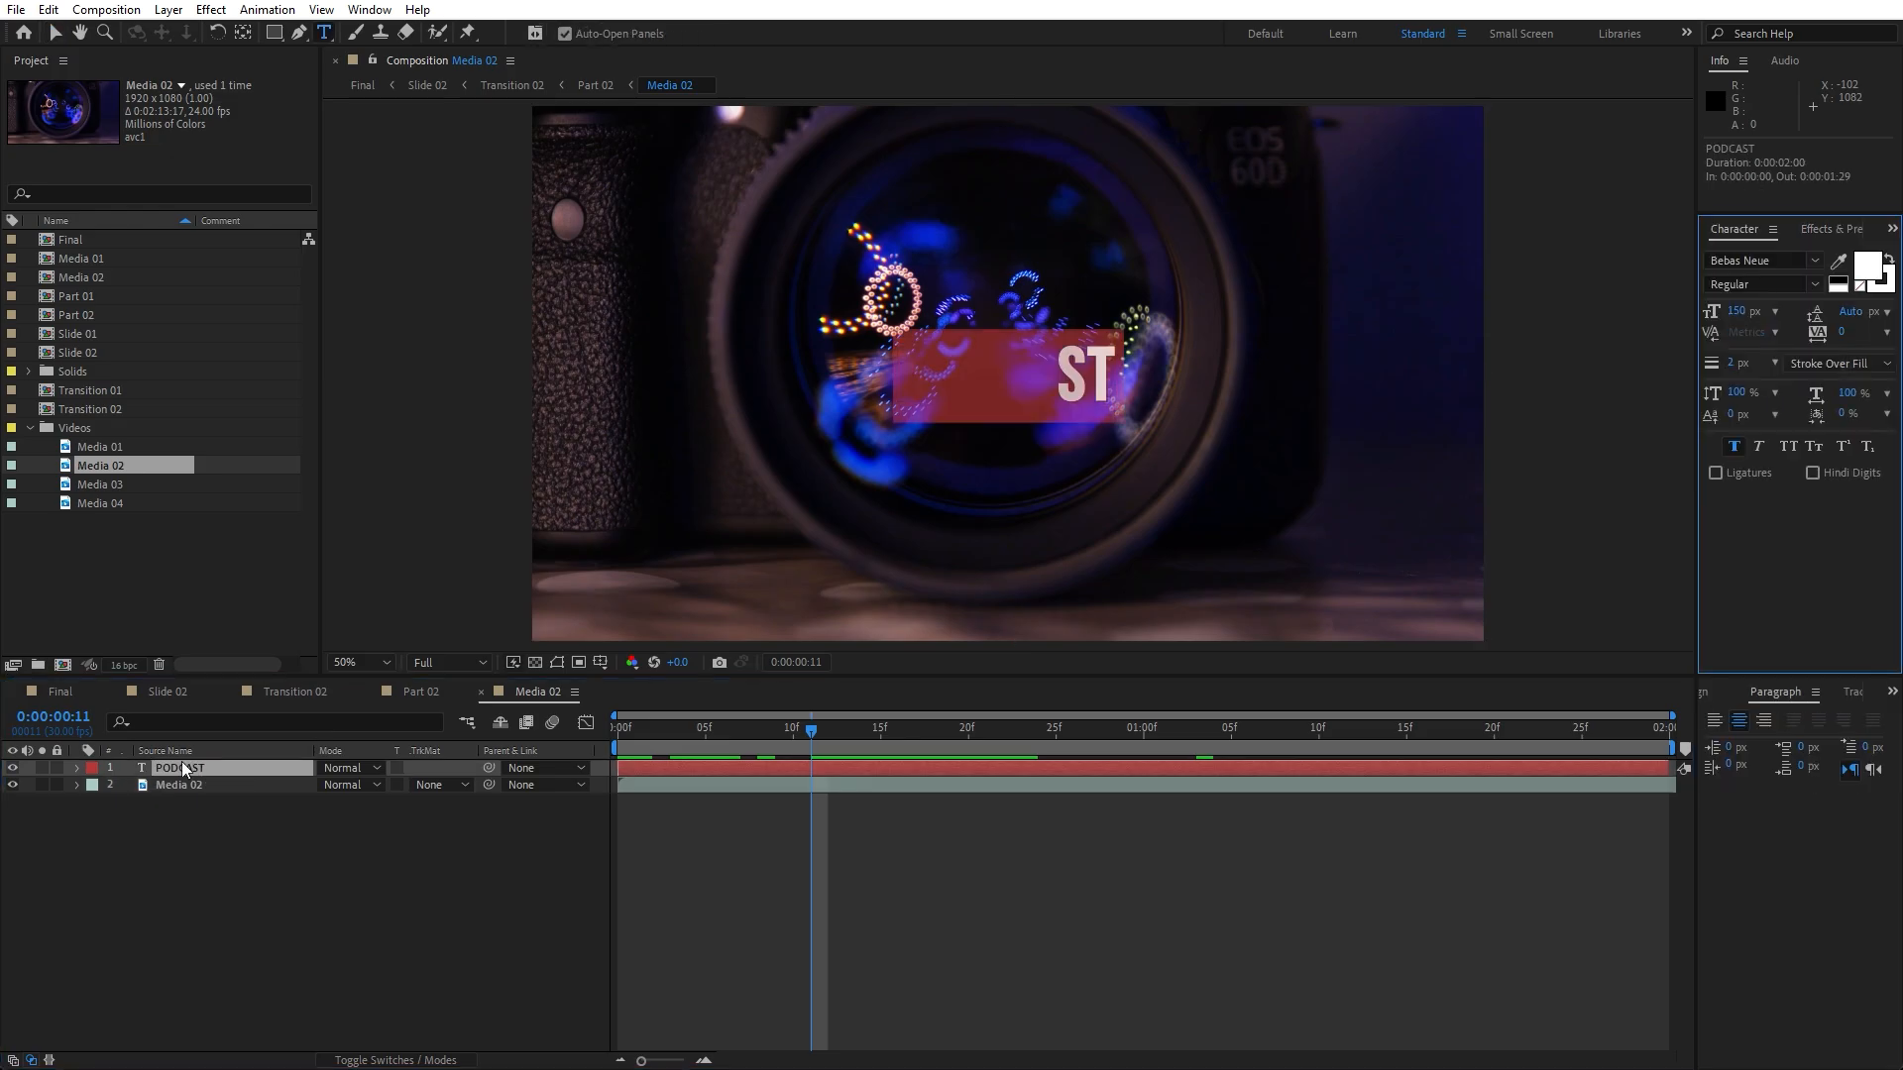
{"action": "type", "text": "INTRO"}
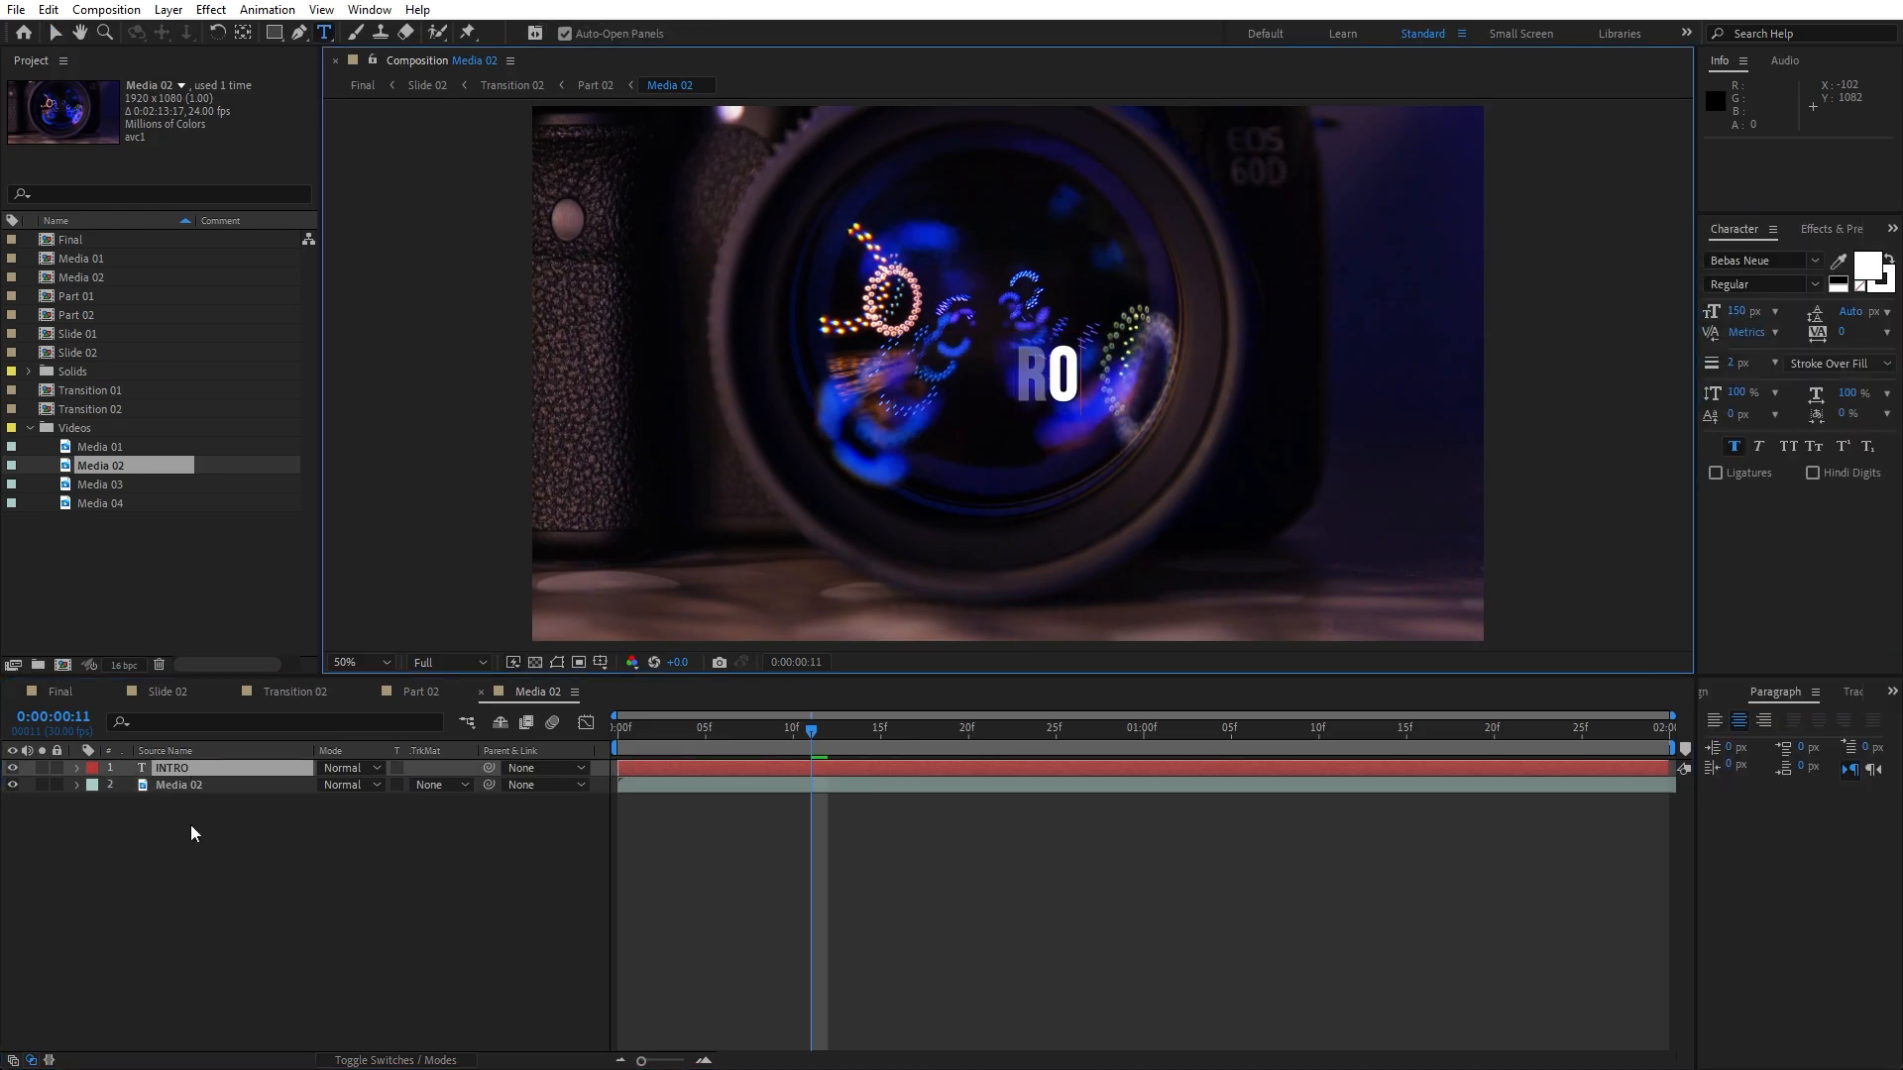
{"action": "left_click", "coordinate": [191, 824]}
{"action": "left_click_drag", "start_coordinate": [799, 718], "coordinate": [1038, 766]}
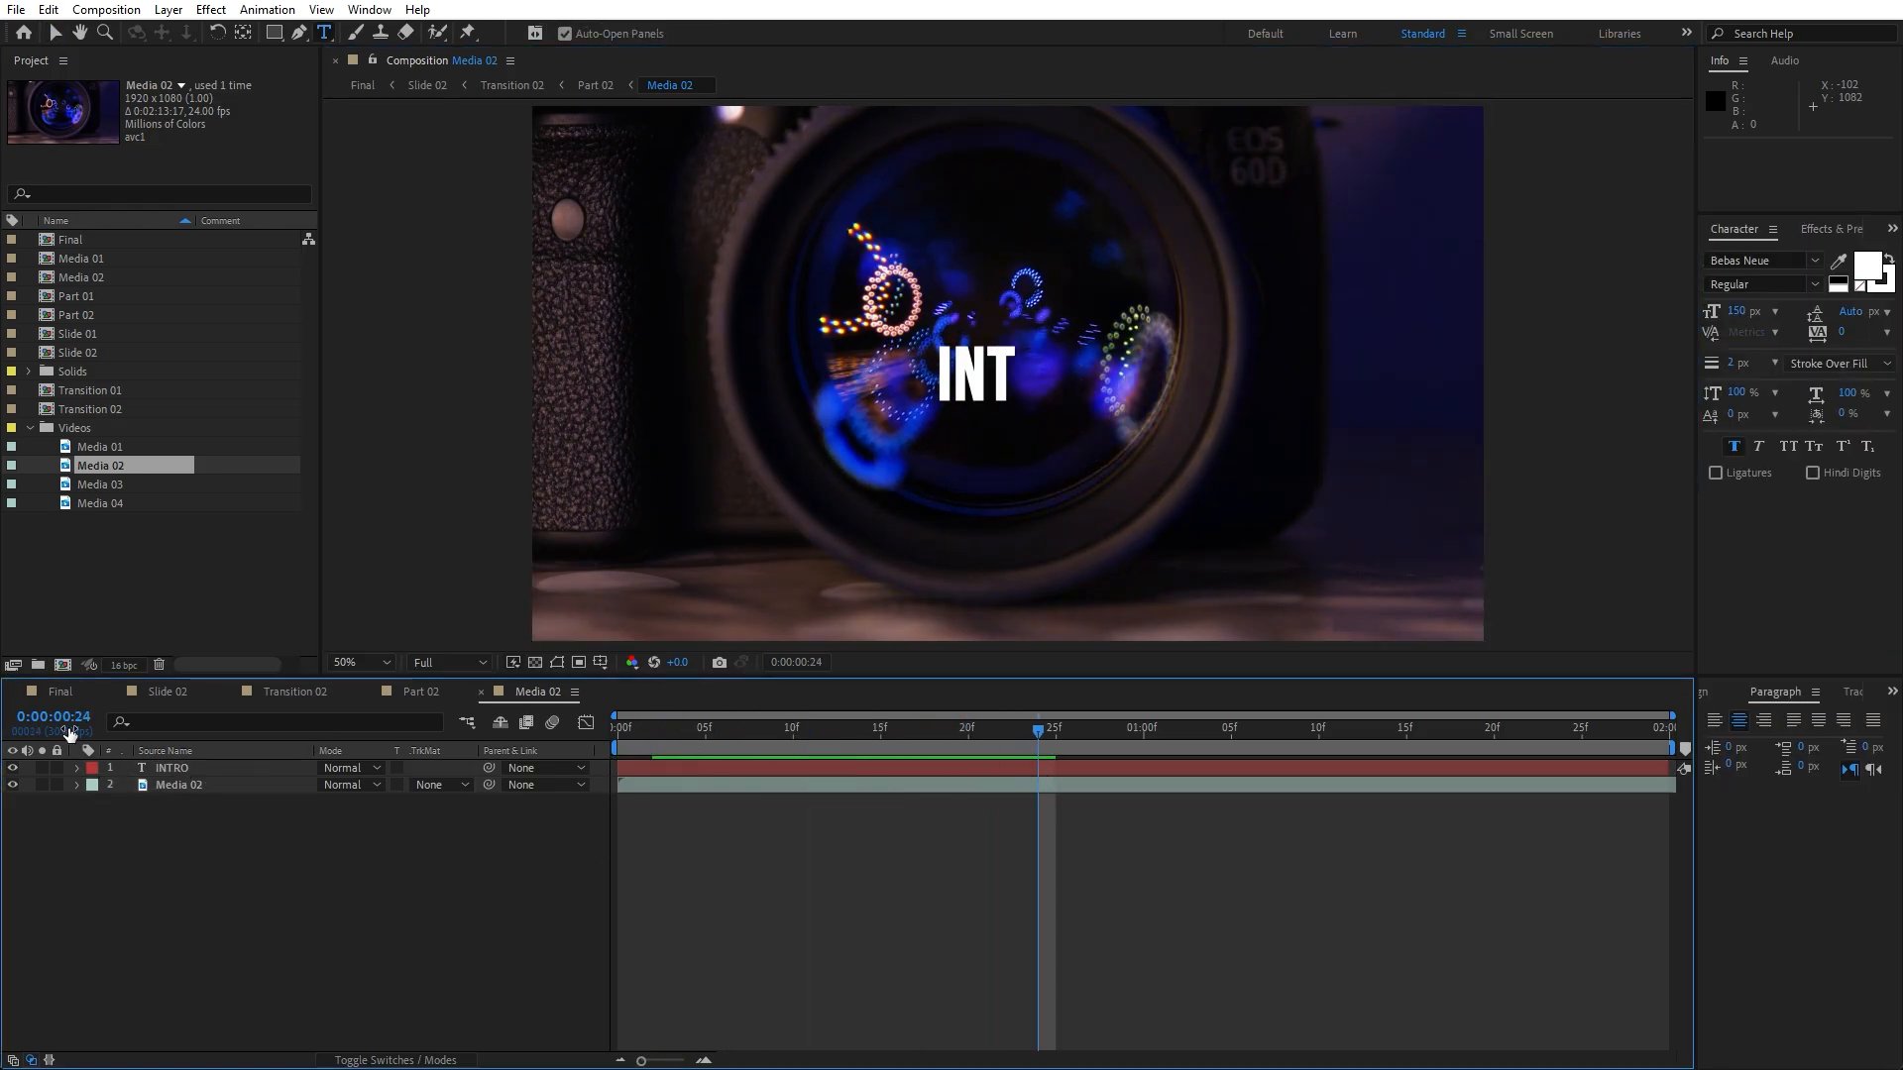
- Preview the change from Slide 01 to Slide 02 in the Final composition
{"action": "left_click", "coordinate": [56, 690]}
{"action": "left_click_drag", "start_coordinate": [680, 736], "coordinate": [1011, 761]}
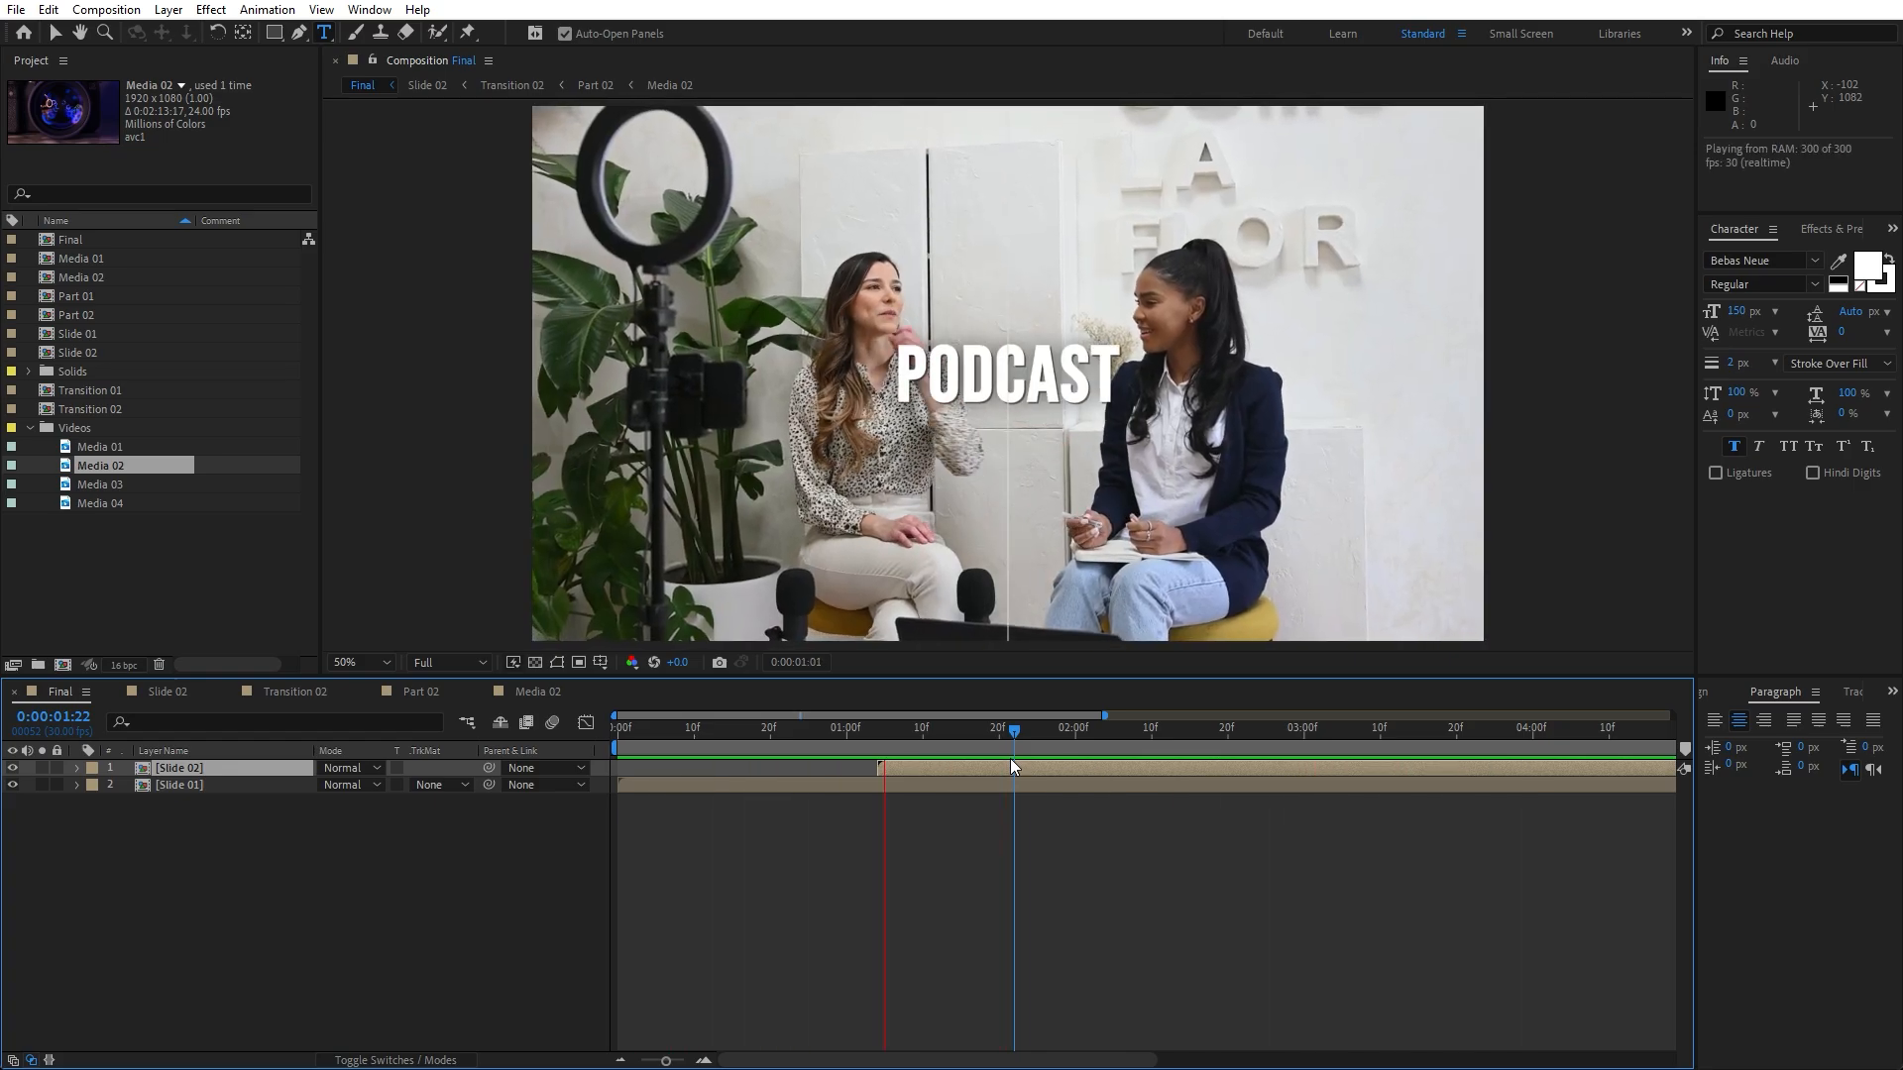
{"action": "left_click", "coordinate": [985, 750]}
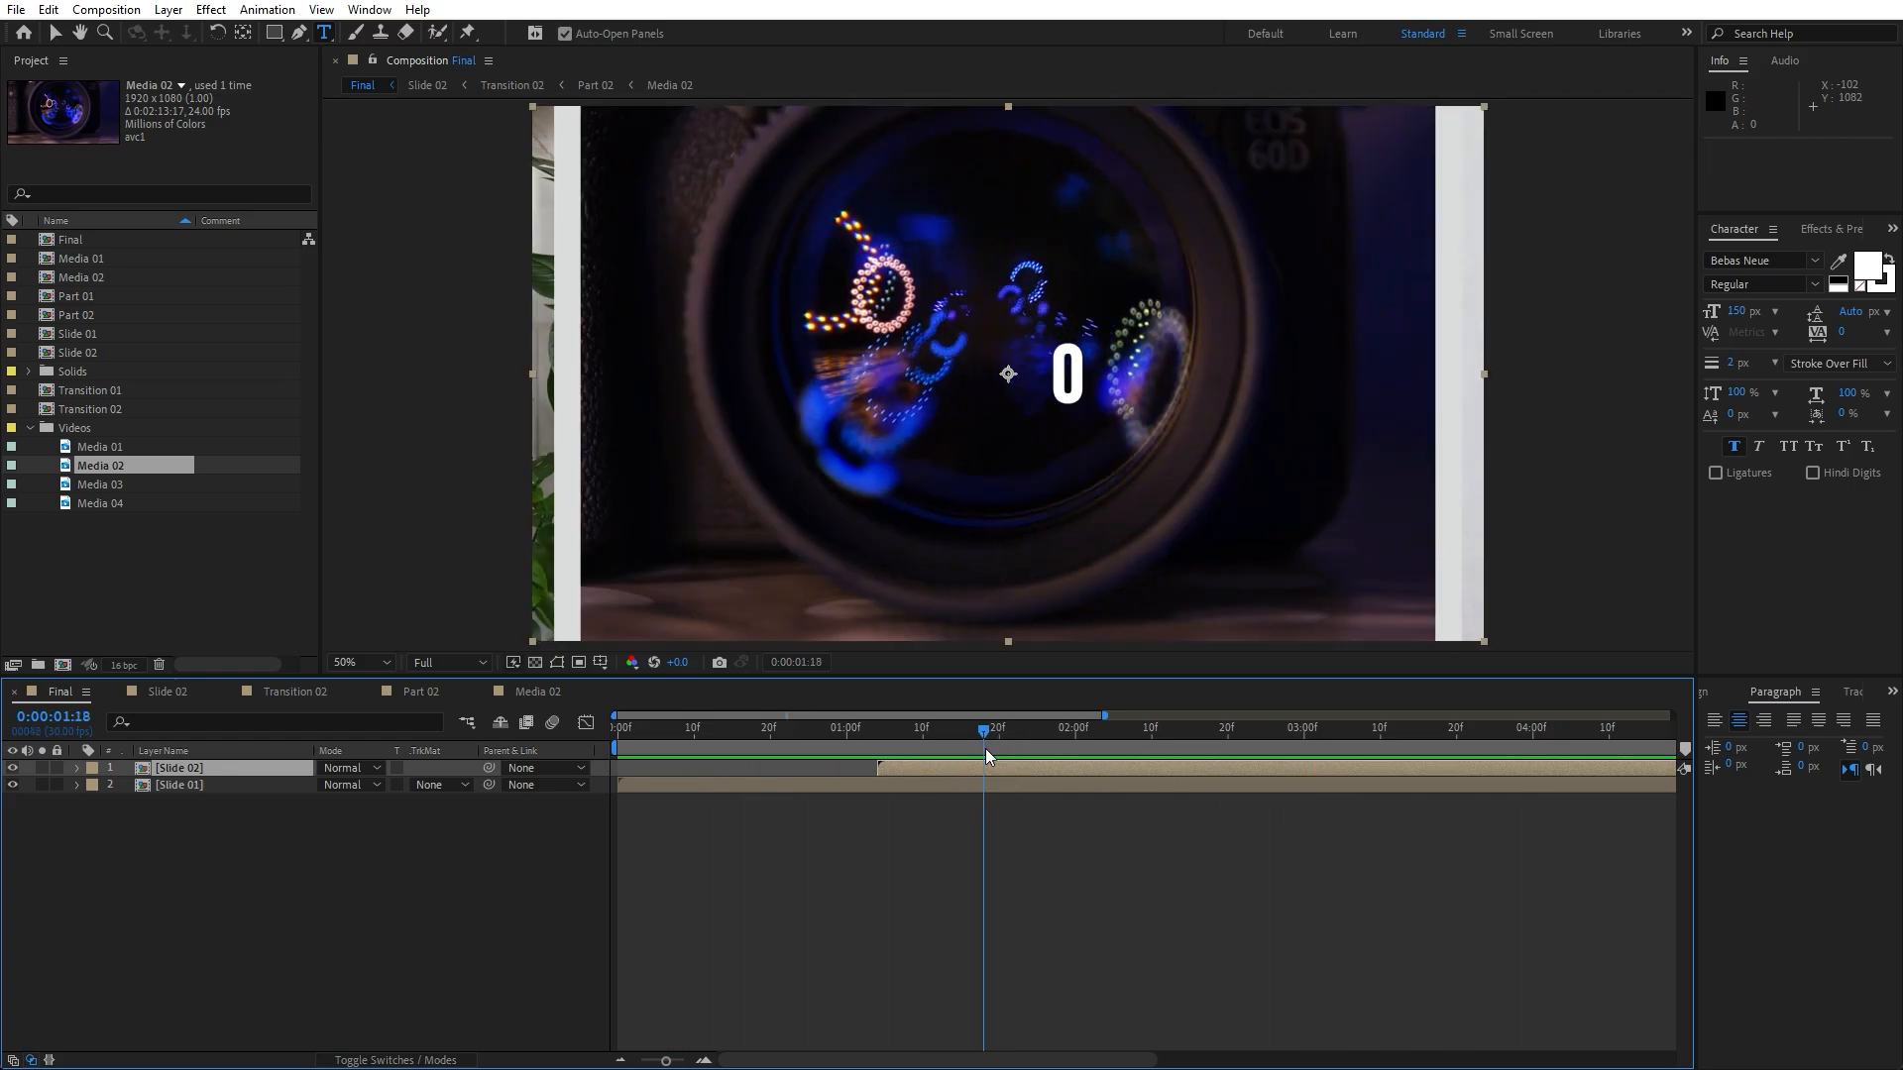
- In Transition 02, set the TR layer's first Scale keyframe at 0:00:00:00 to 100% horizontal and 0% vertical
{"action": "left_click", "coordinate": [135, 693]}
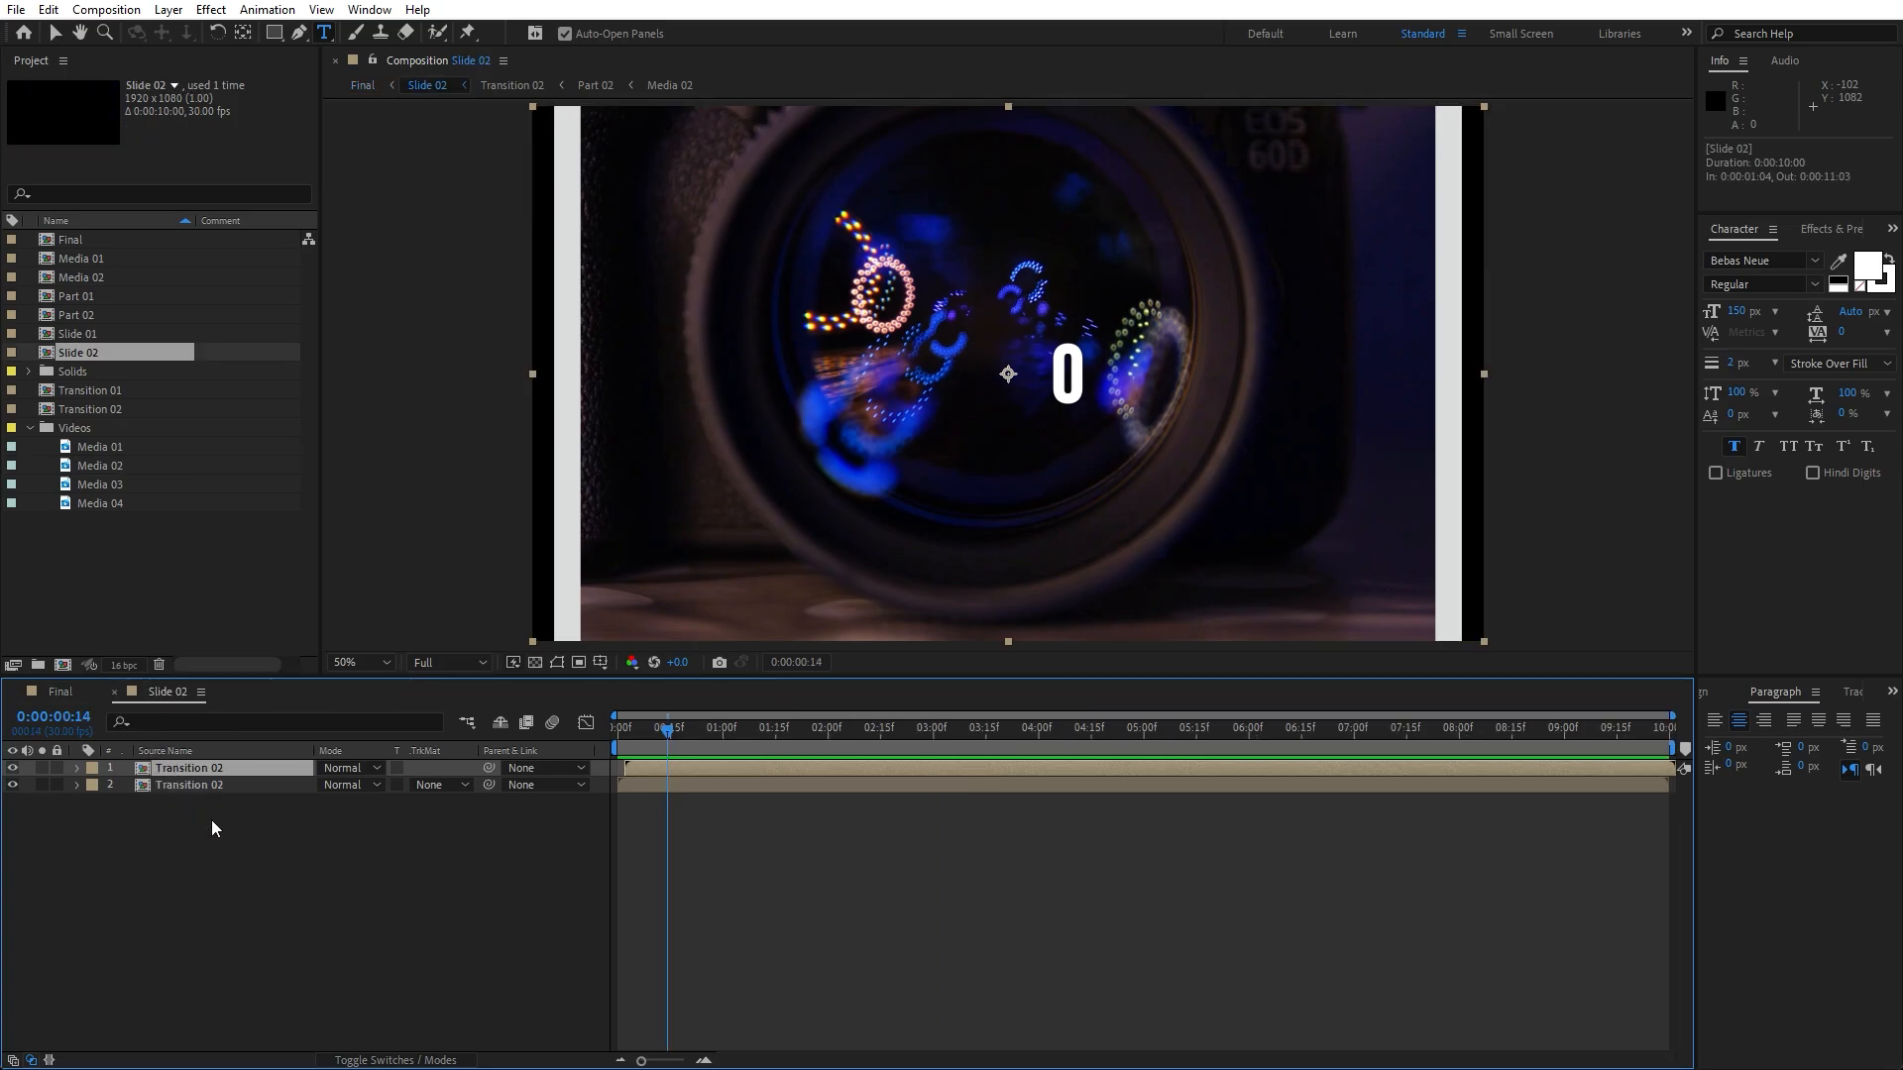
{"action": "double_click", "coordinate": [202, 769]}
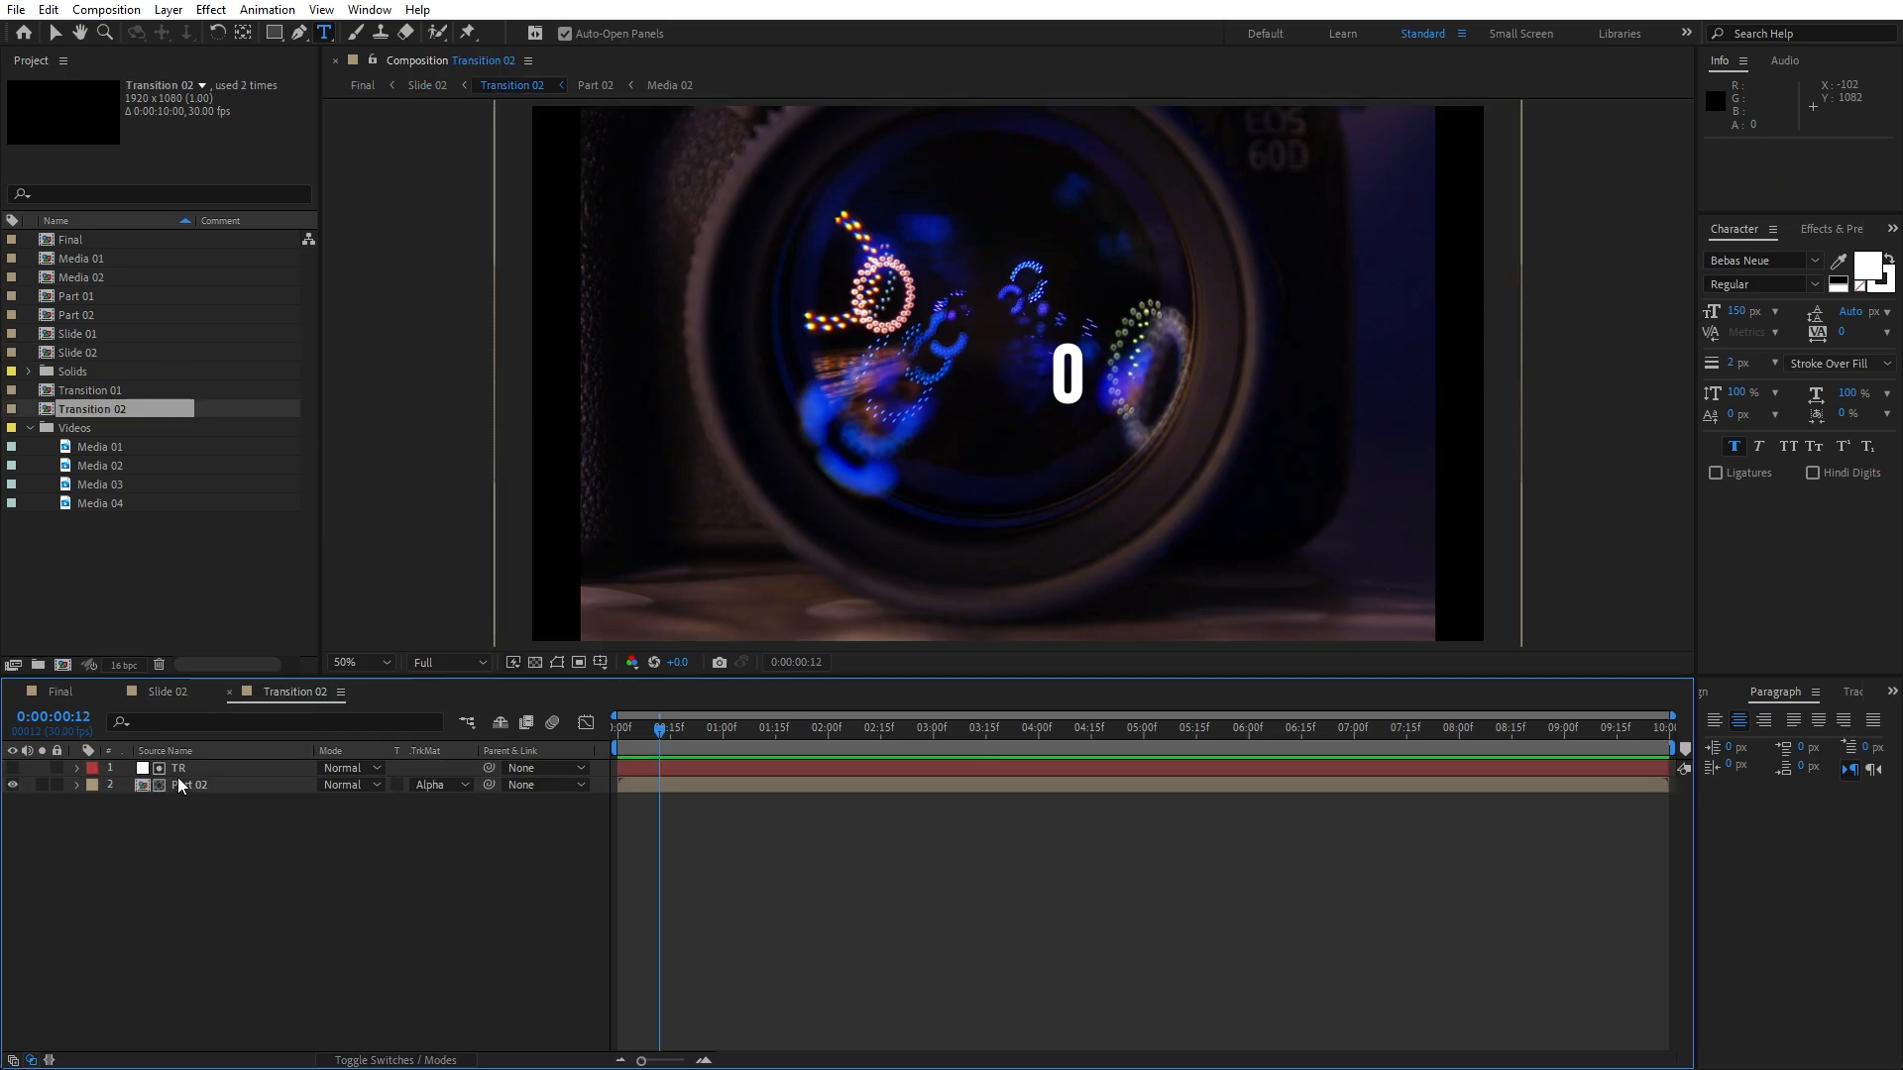
{"action": "left_click", "coordinate": [180, 770]}
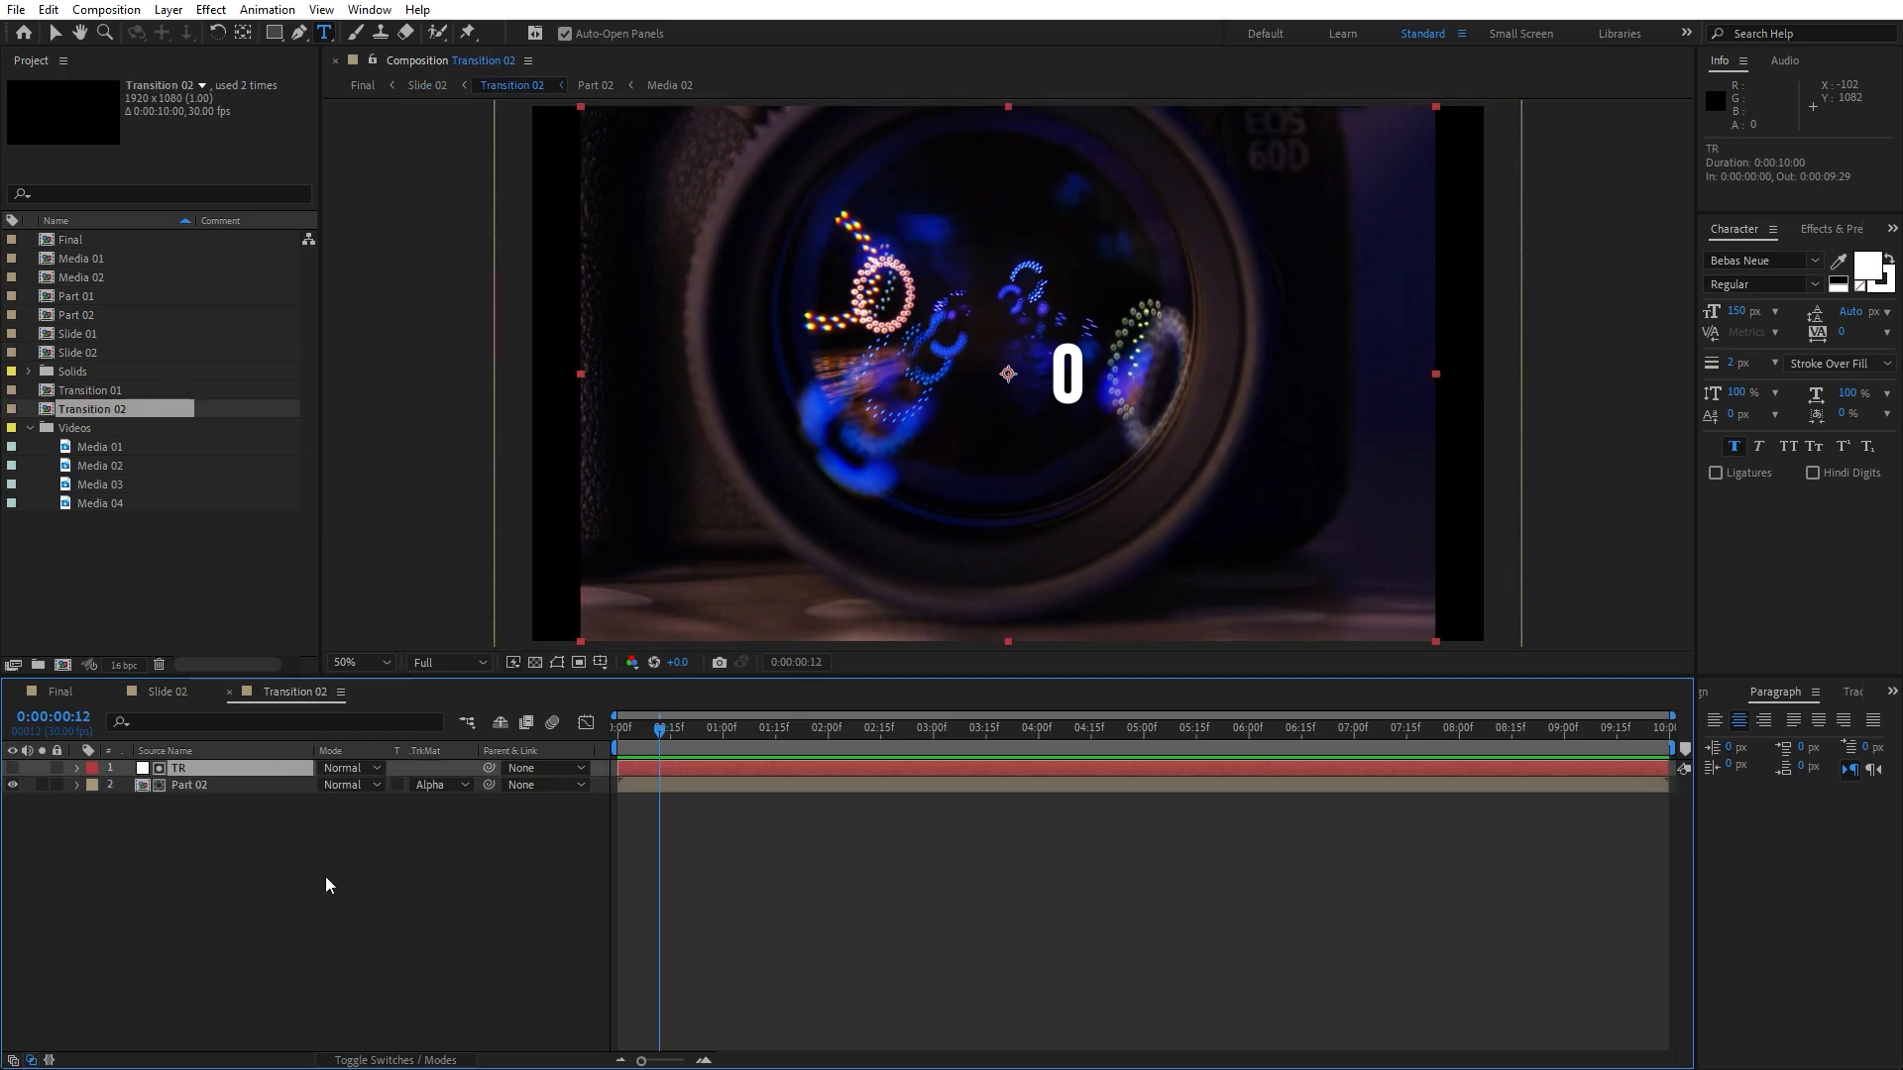
{"action": "key", "text": "s"}
{"action": "left_click_drag", "start_coordinate": [659, 730], "coordinate": [594, 736]}
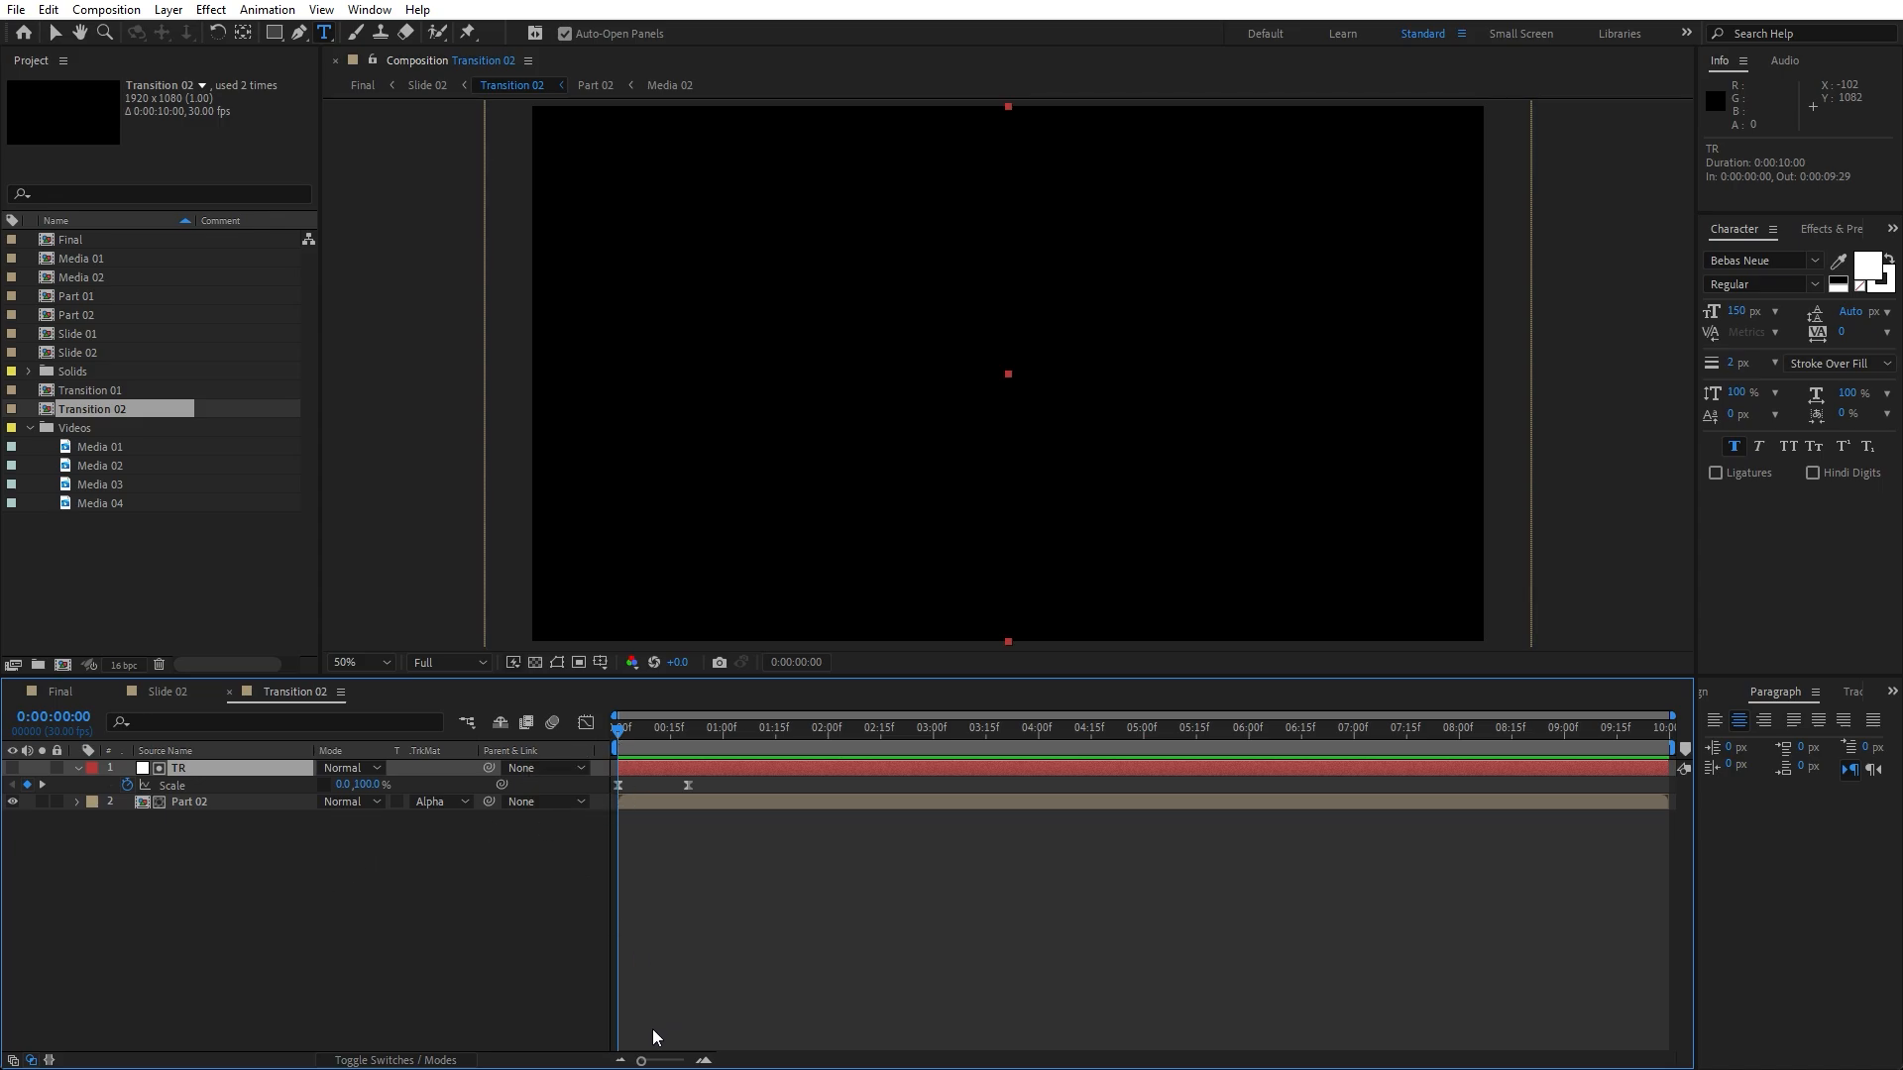
{"action": "left_click_drag", "start_coordinate": [641, 1061], "coordinate": [662, 1062]}
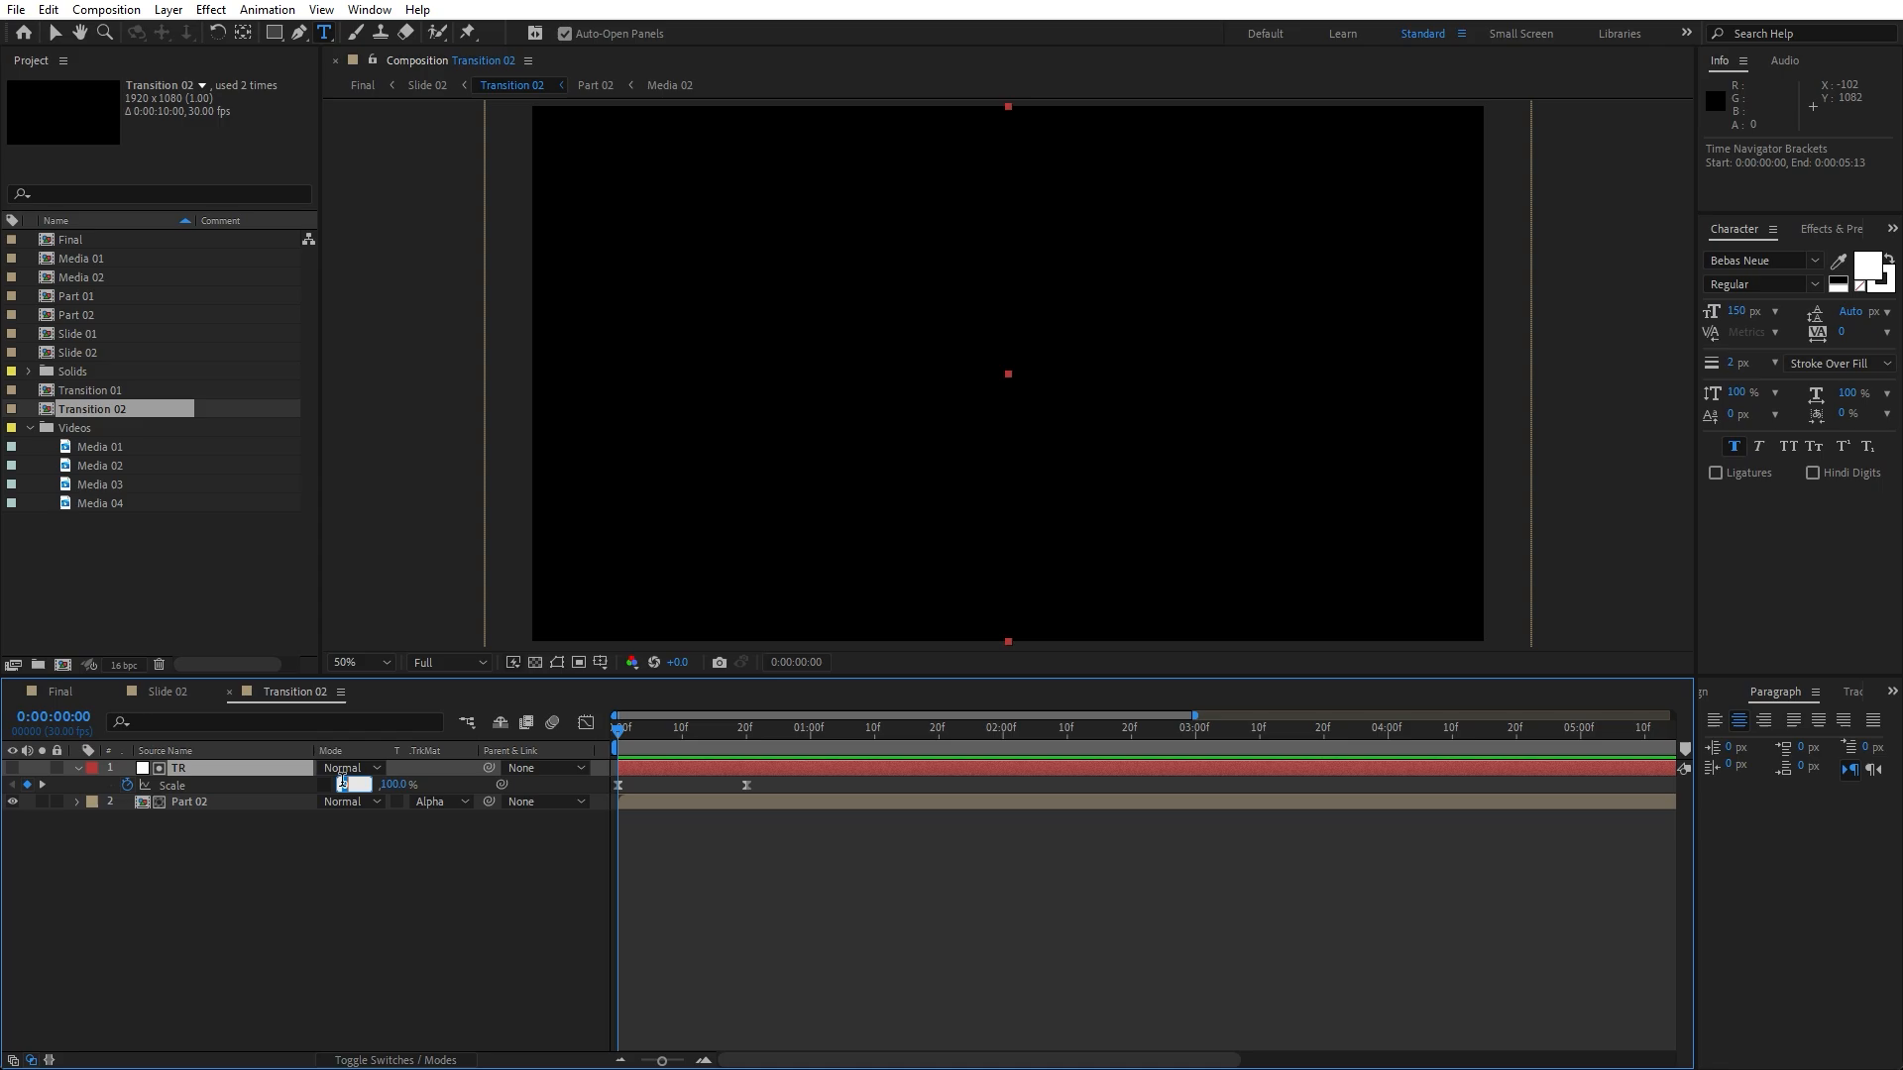
{"action": "left_click", "coordinate": [343, 862]}
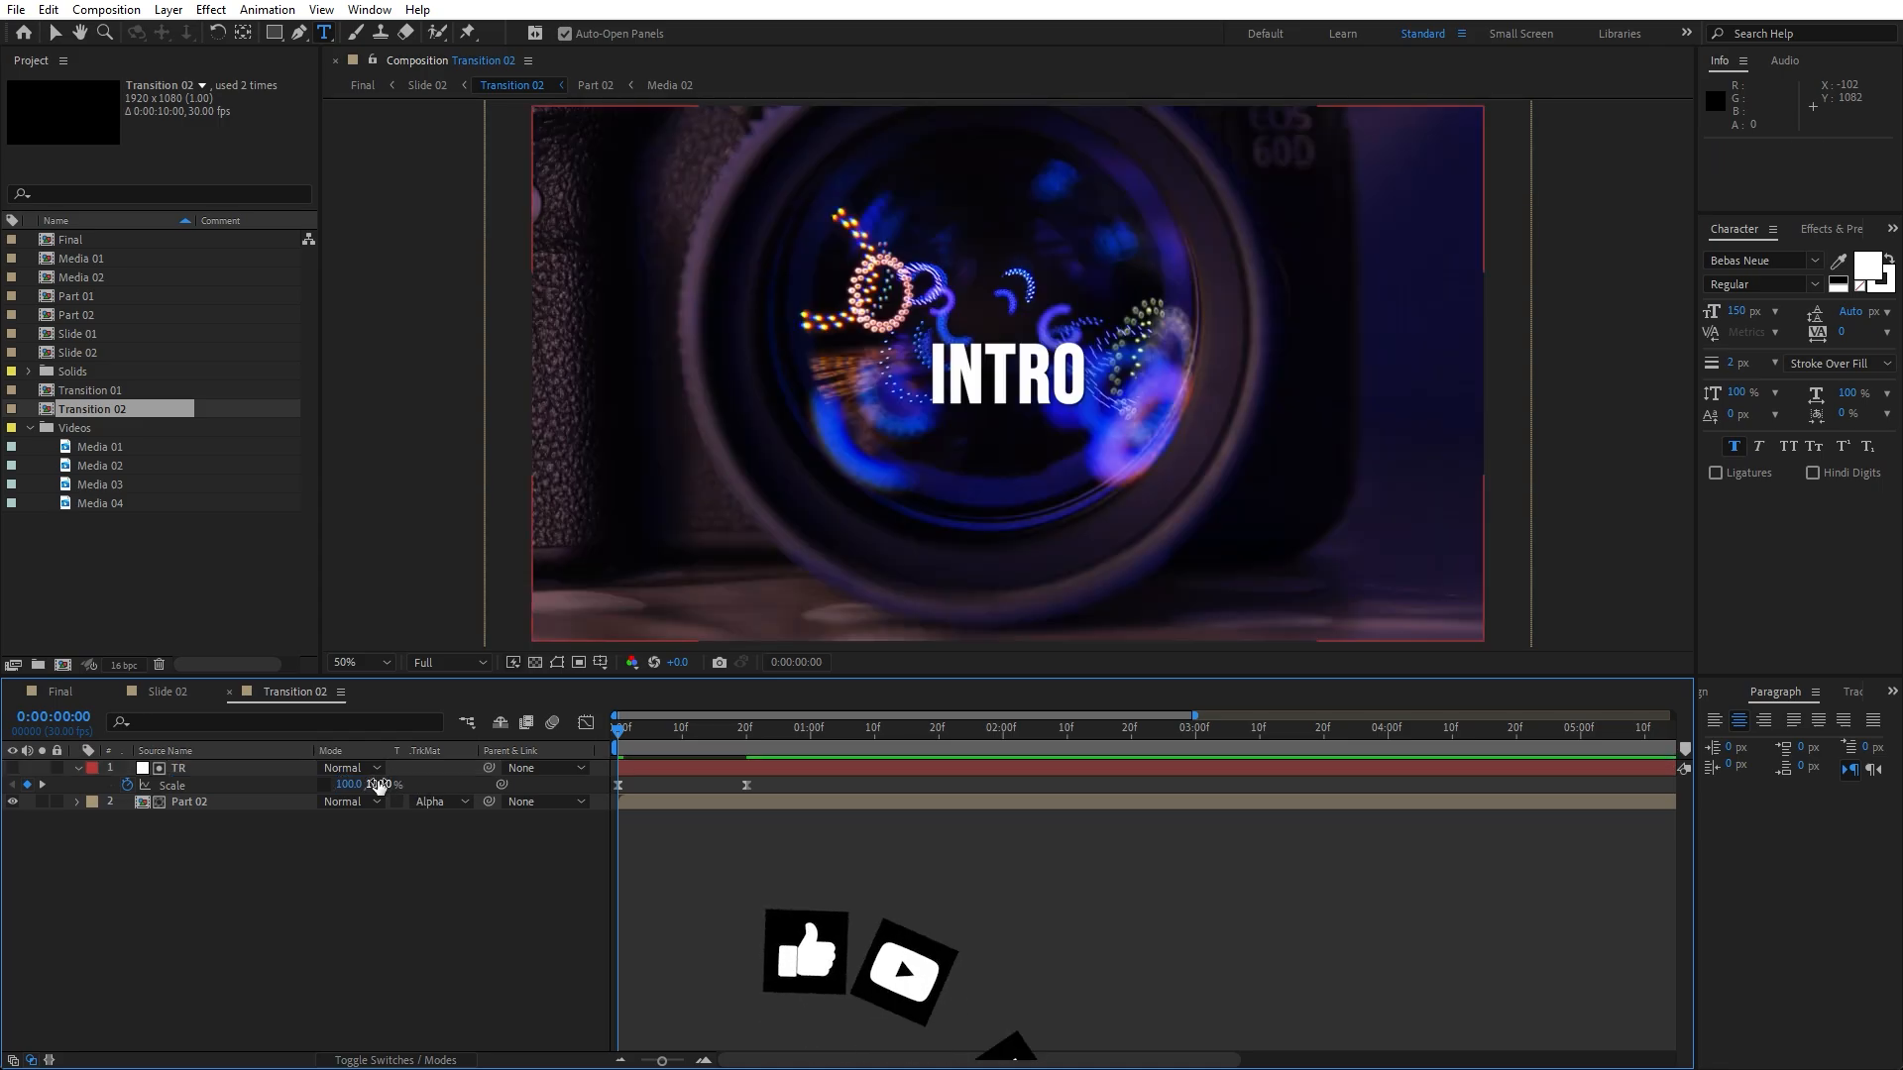
{"action": "left_click", "coordinate": [383, 785]}
{"action": "type", "text": "0"}
{"action": "key", "text": "Return"}
{"action": "key", "text": "space"}
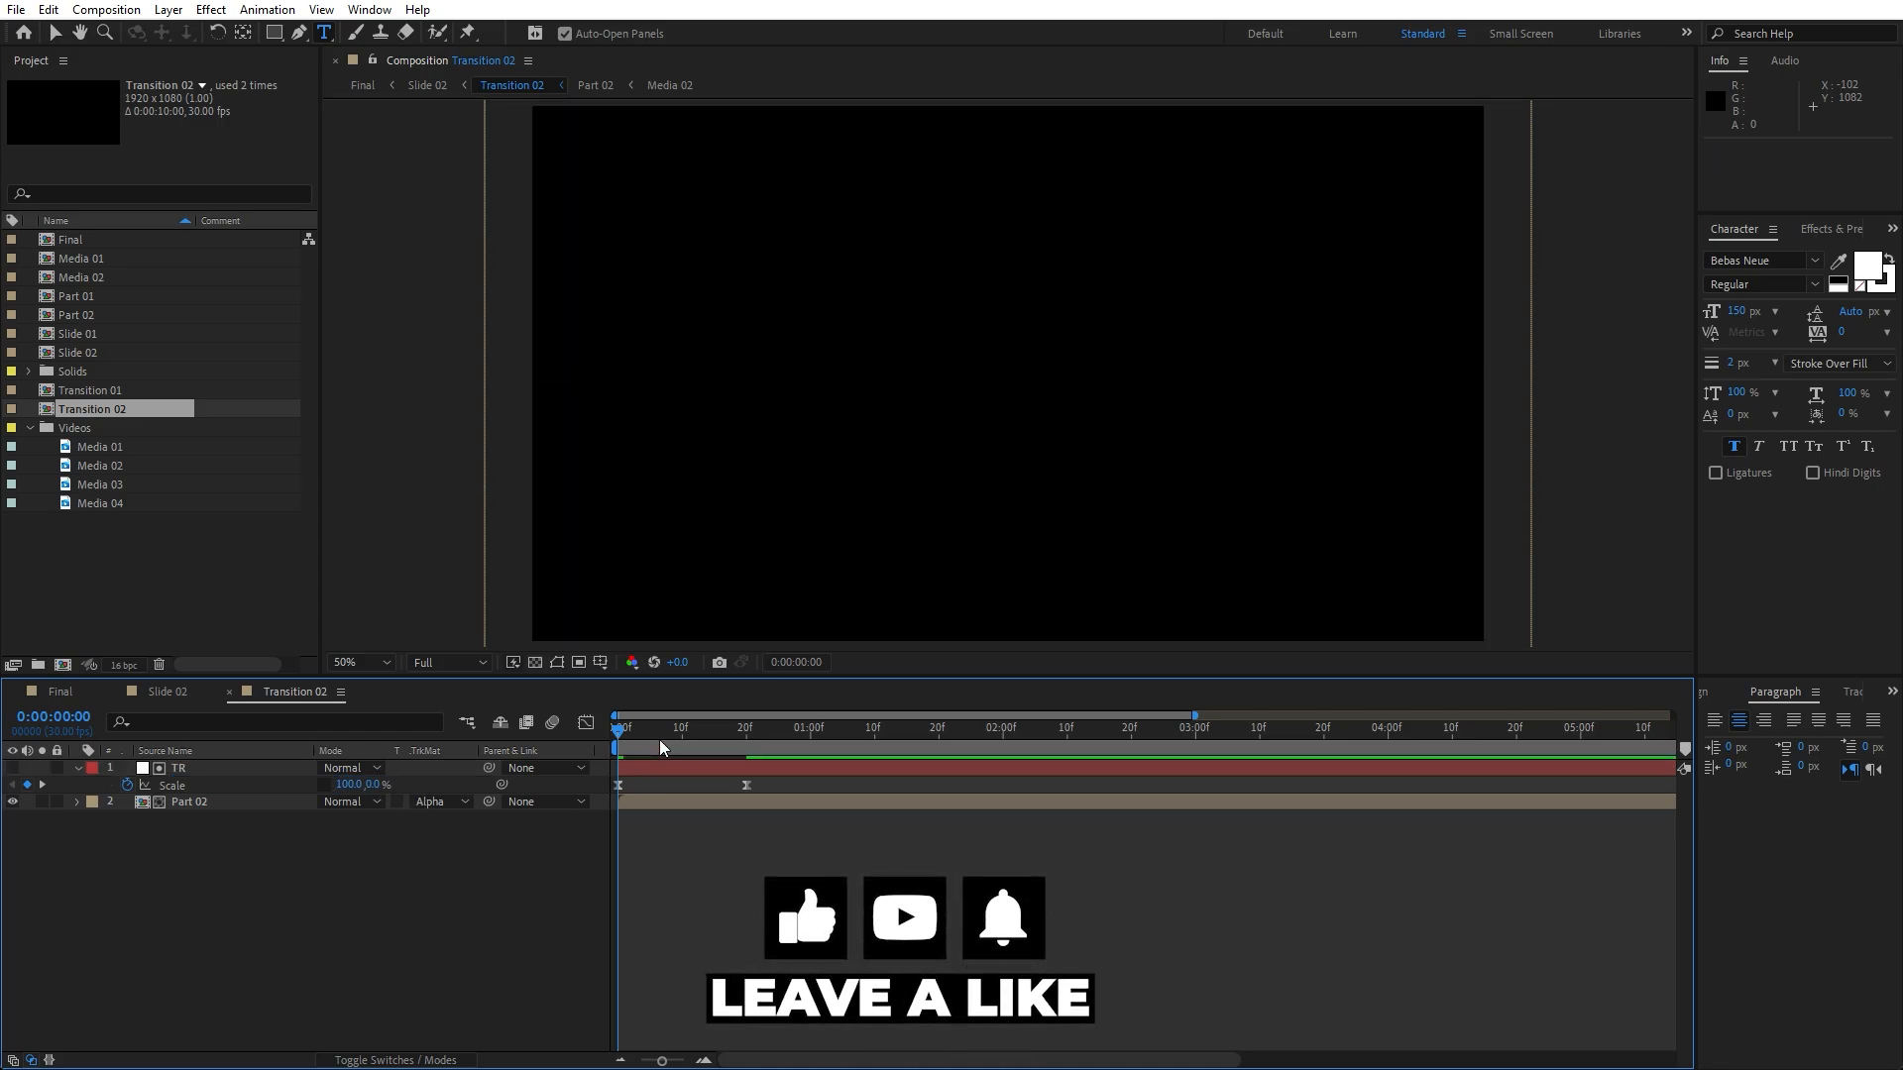
{"action": "mouse_move", "coordinate": [680, 743]}
{"action": "left_mouse_down"}
{"action": "mouse_move", "coordinate": [701, 733]}
{"action": "mouse_move", "coordinate": [670, 733]}
{"action": "left_mouse_up"}
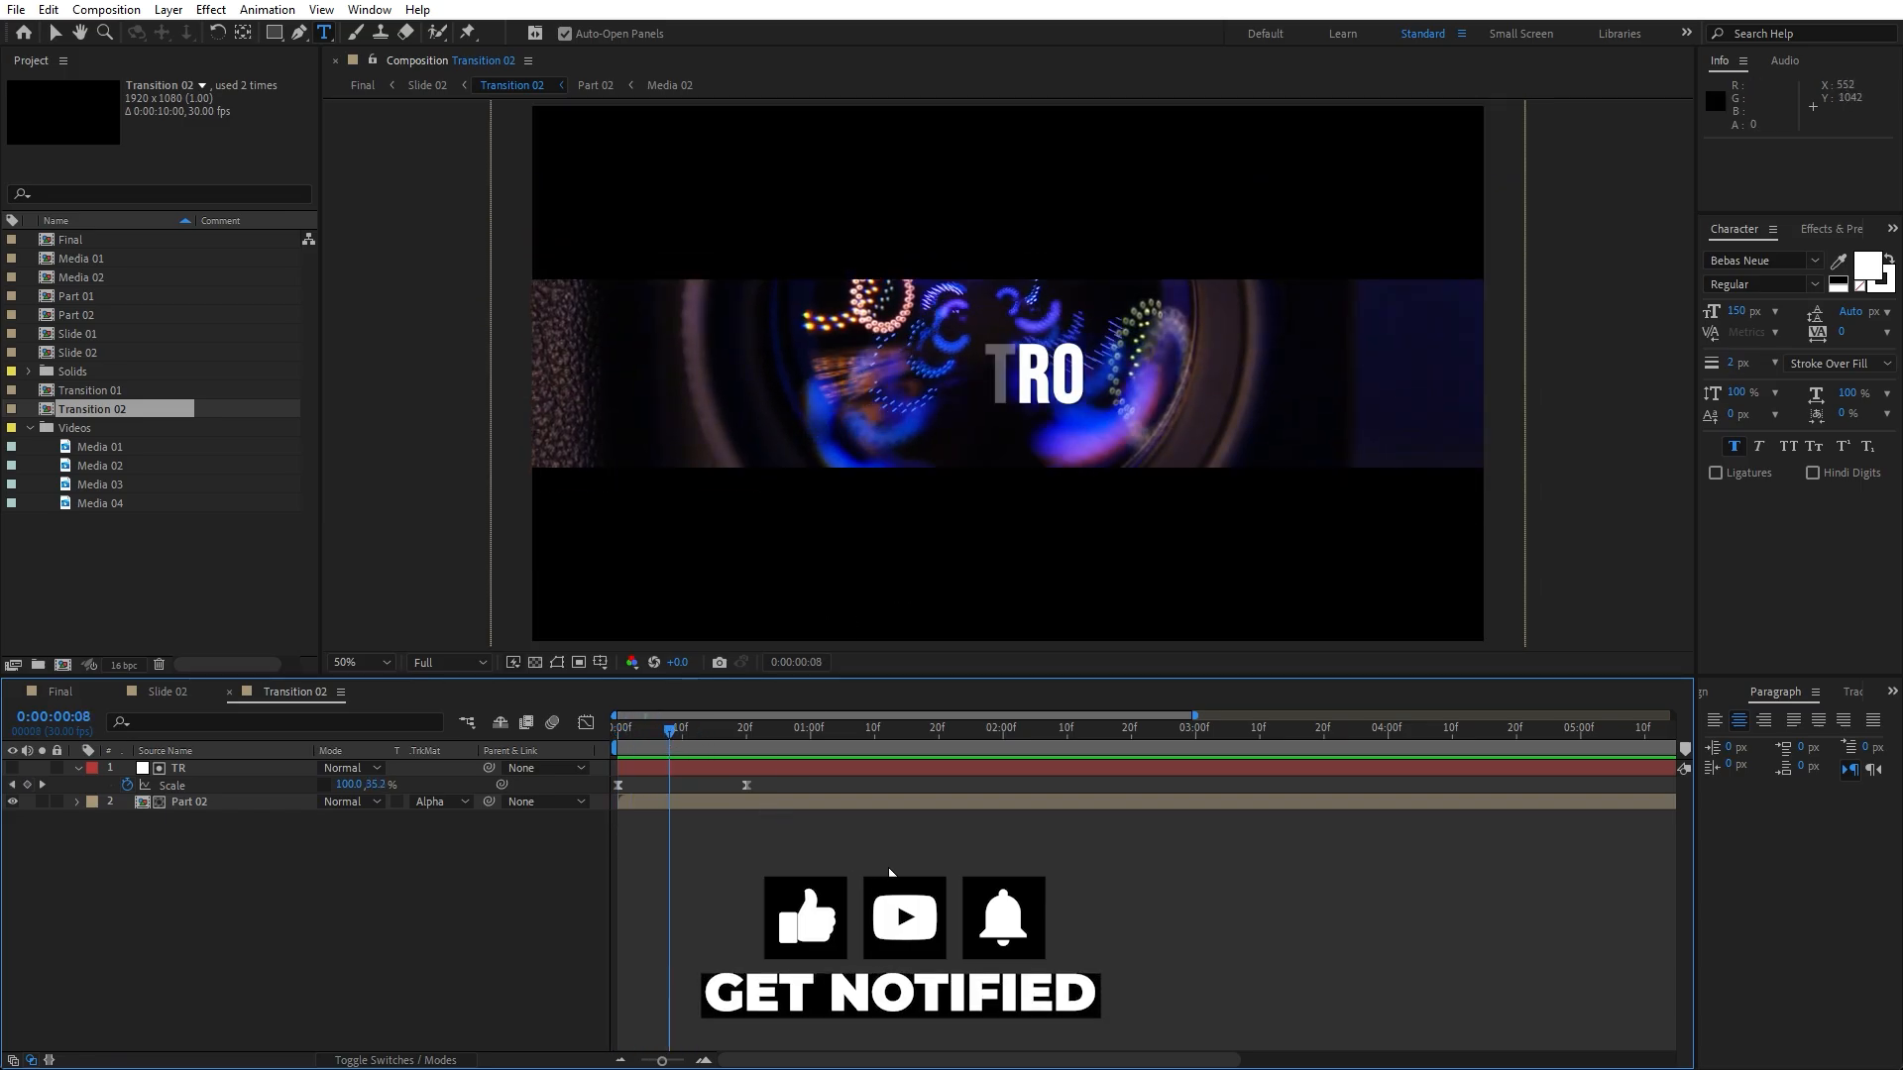
- Reshape the TR layer's Scale speed graph into a steep central peak by lengthening both keyframes' easing handles
{"action": "left_click_drag", "start_coordinate": [888, 868], "coordinate": [525, 720]}
{"action": "left_click", "coordinate": [587, 725]}
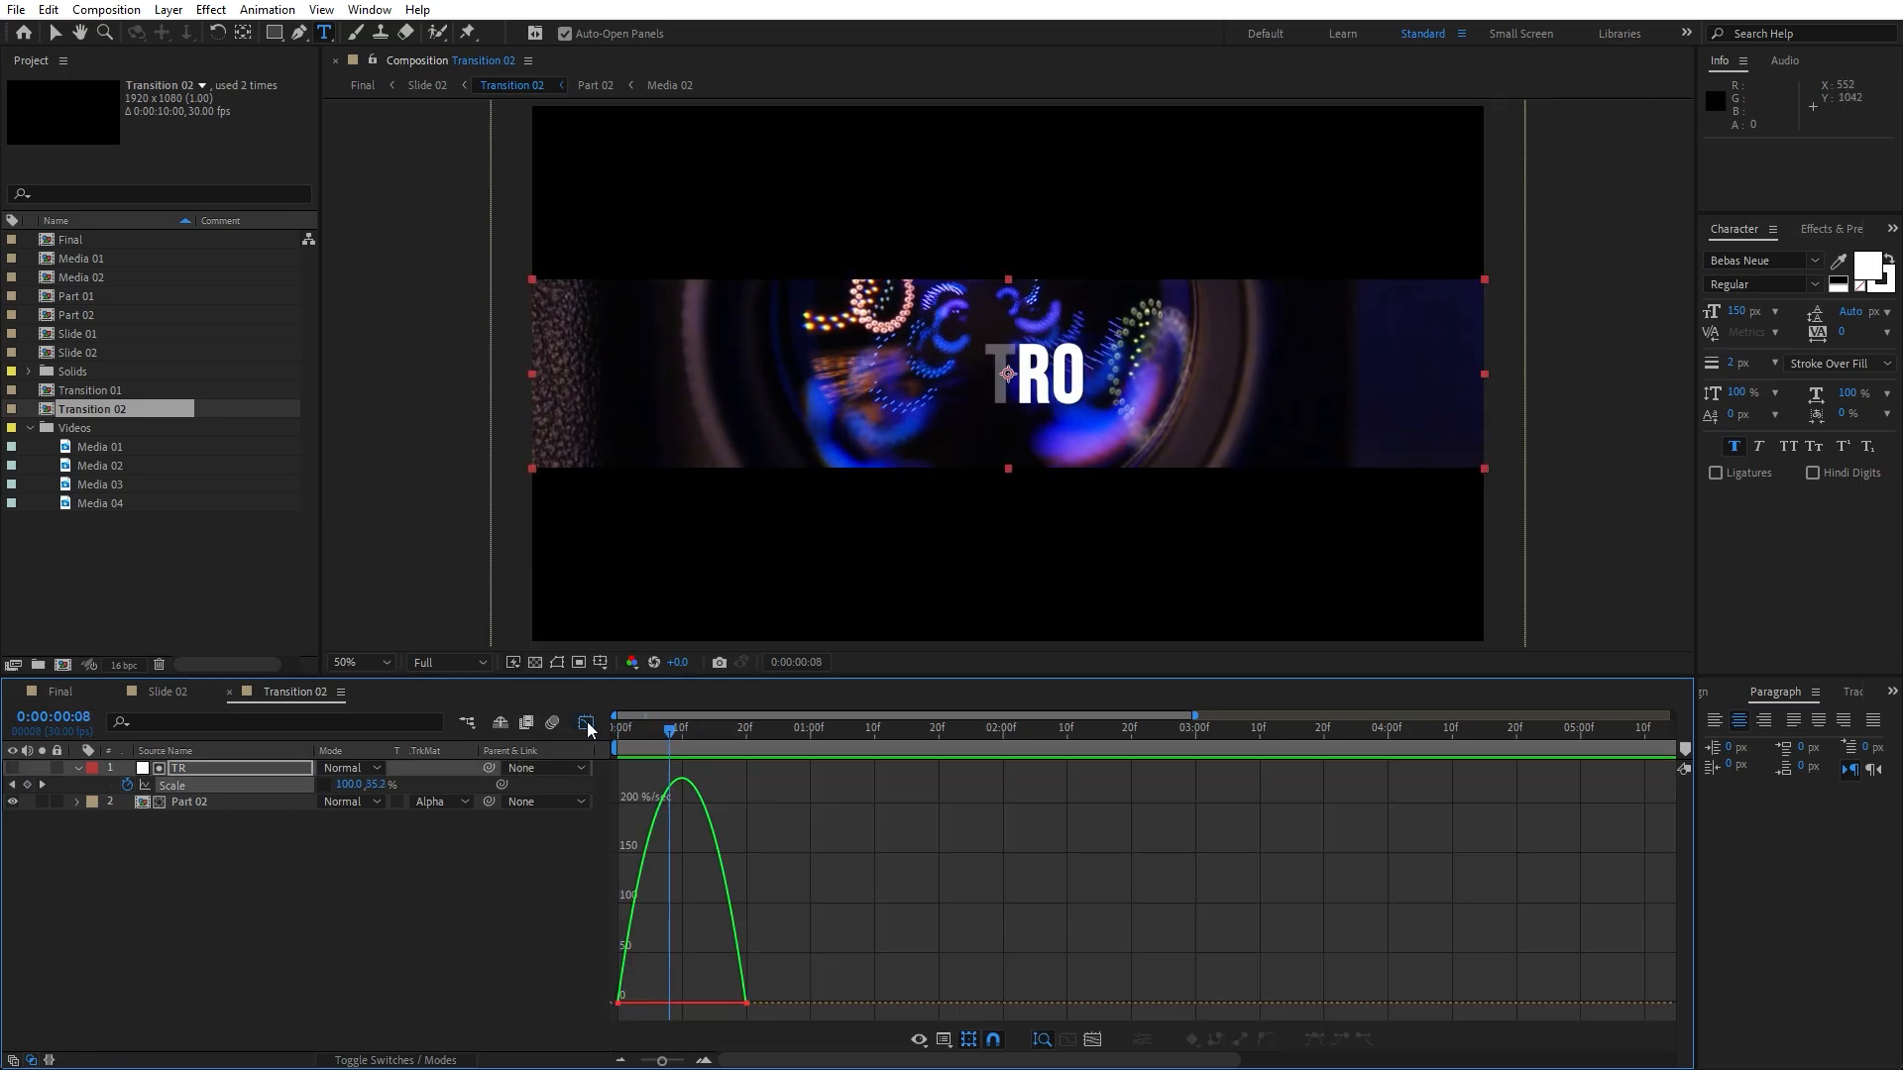
{"action": "left_click_drag", "start_coordinate": [780, 954], "coordinate": [672, 1003]}
{"action": "left_click", "coordinate": [618, 1003]}
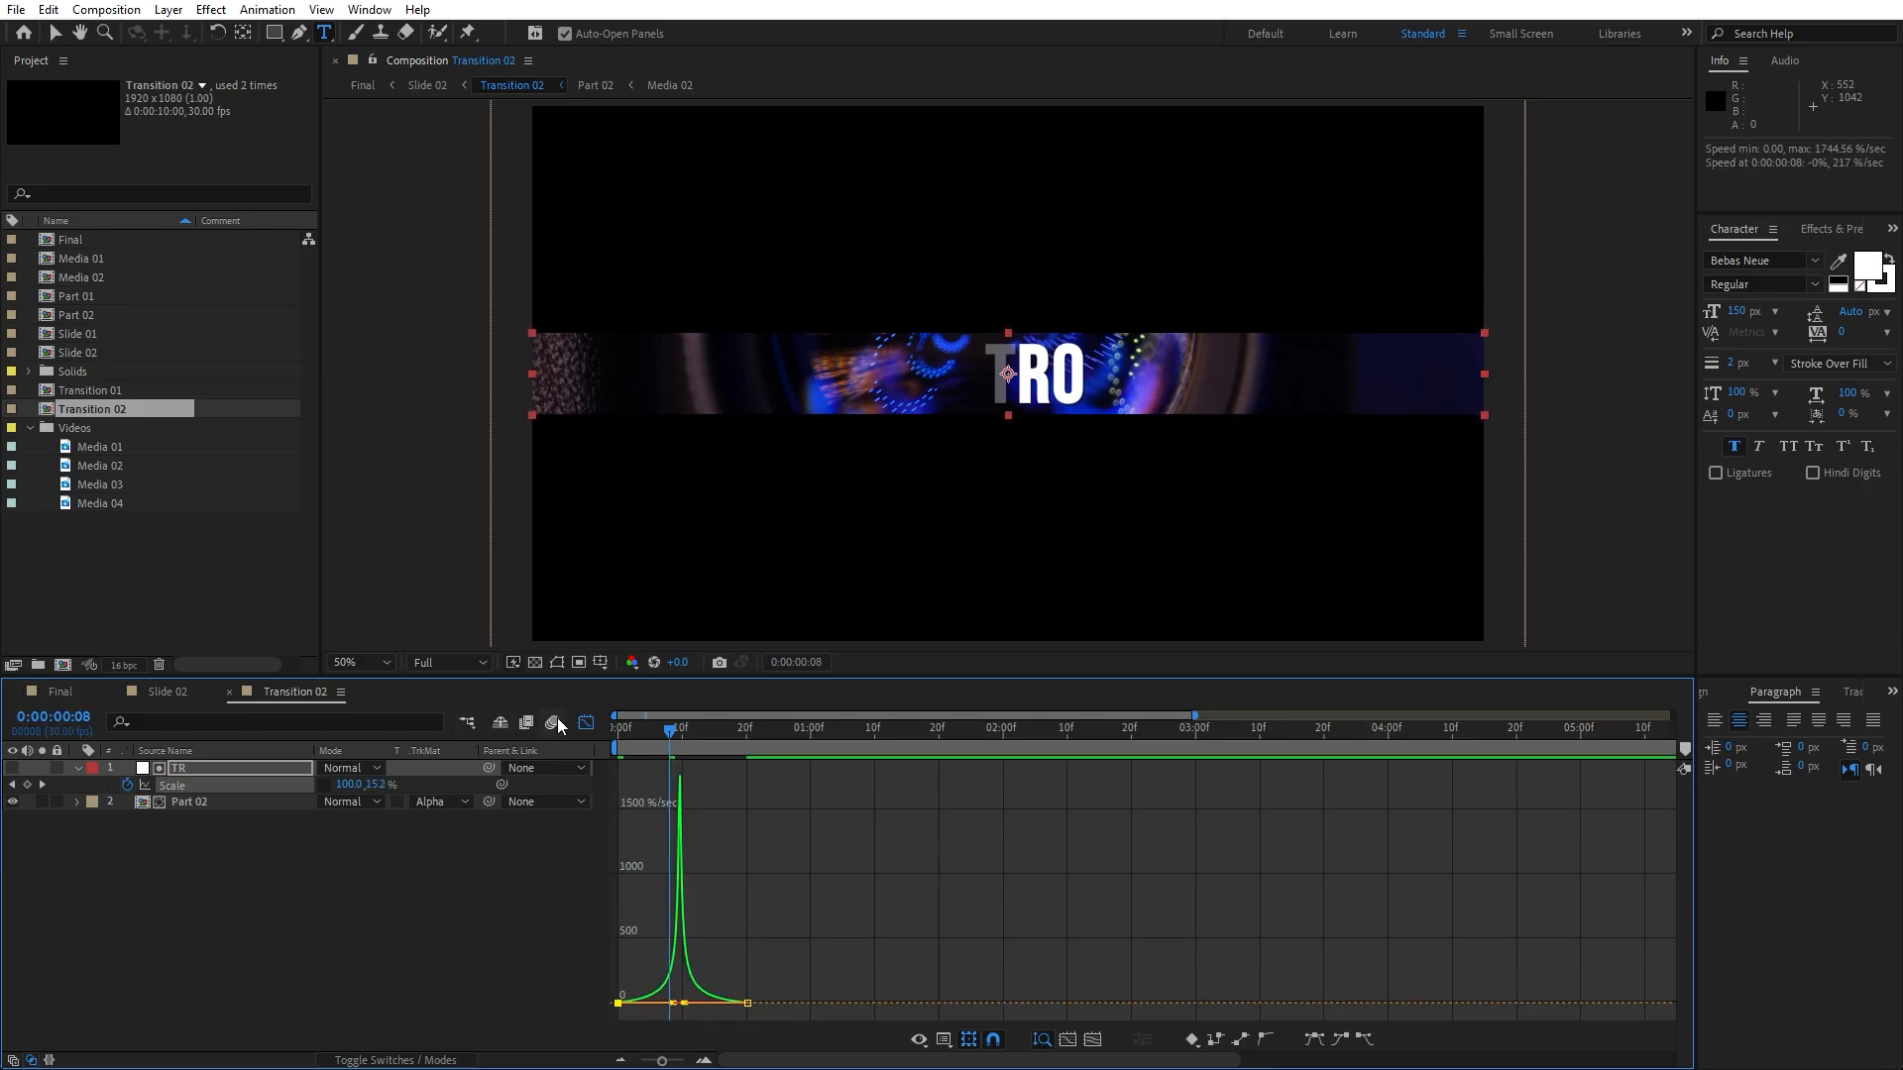
{"action": "left_click", "coordinate": [585, 723]}
- Play back Final and scrub through Slide 02's vertical opening transition
{"action": "left_click", "coordinate": [70, 692]}
{"action": "key", "text": "space"}
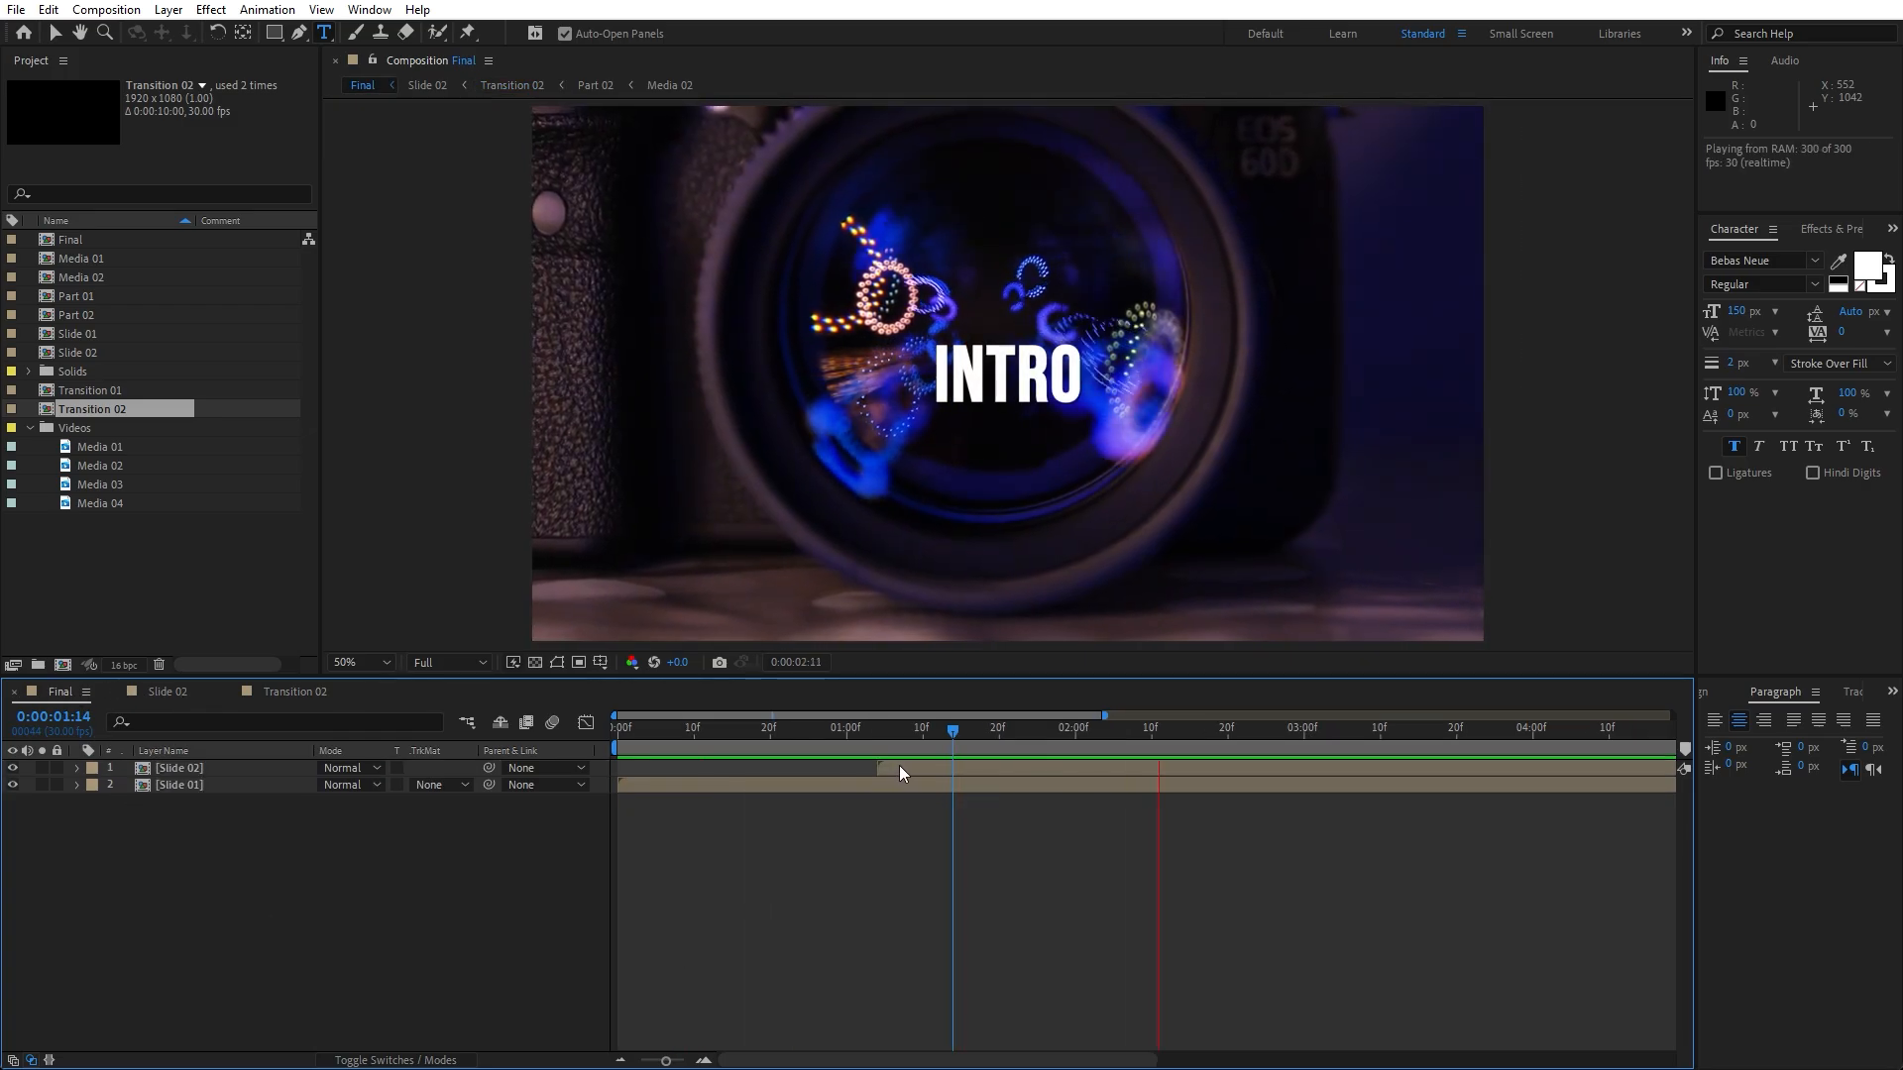
{"action": "left_click_drag", "start_coordinate": [982, 732], "coordinate": [1016, 733]}
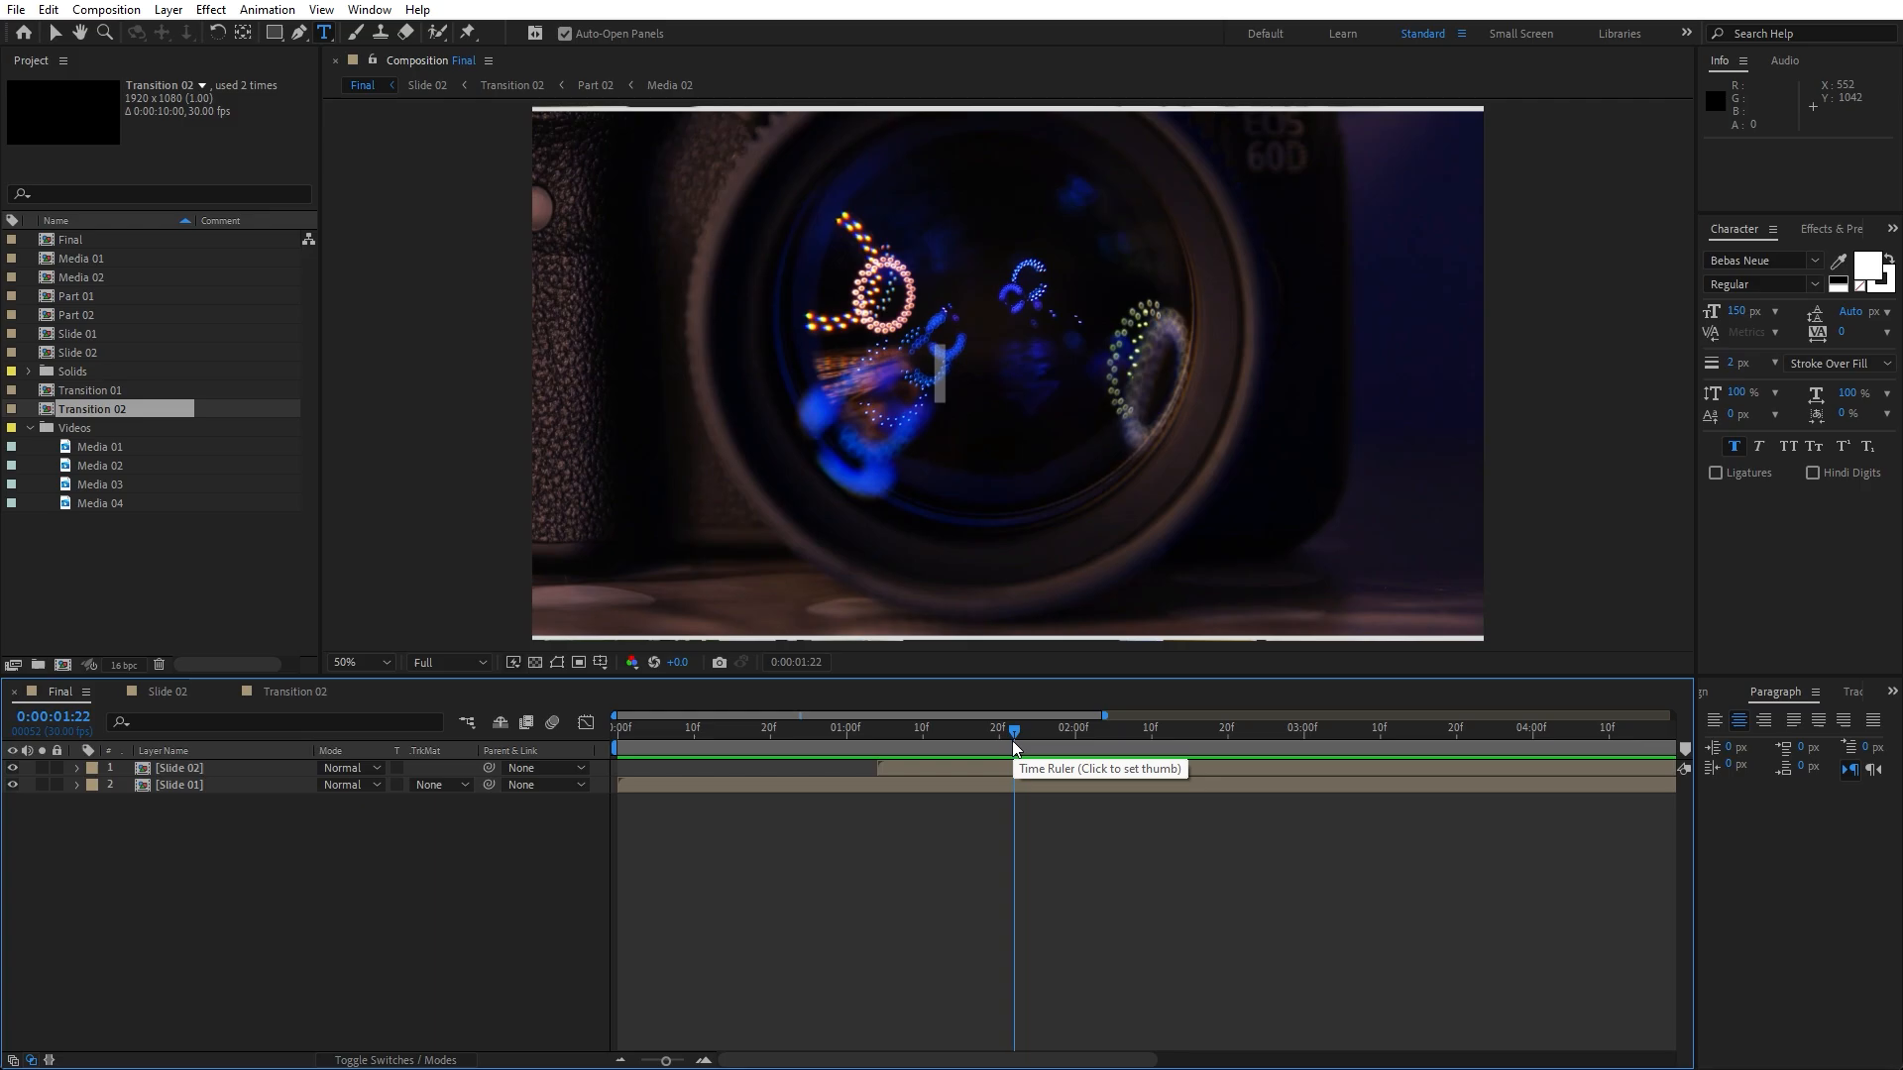
- Close the nested composition timelines, duplicate the Slide 02 layer in Final and shift the upper copy to start at 0:00:02:20
{"action": "left_click", "coordinate": [114, 692]}
{"action": "left_click", "coordinate": [114, 692]}
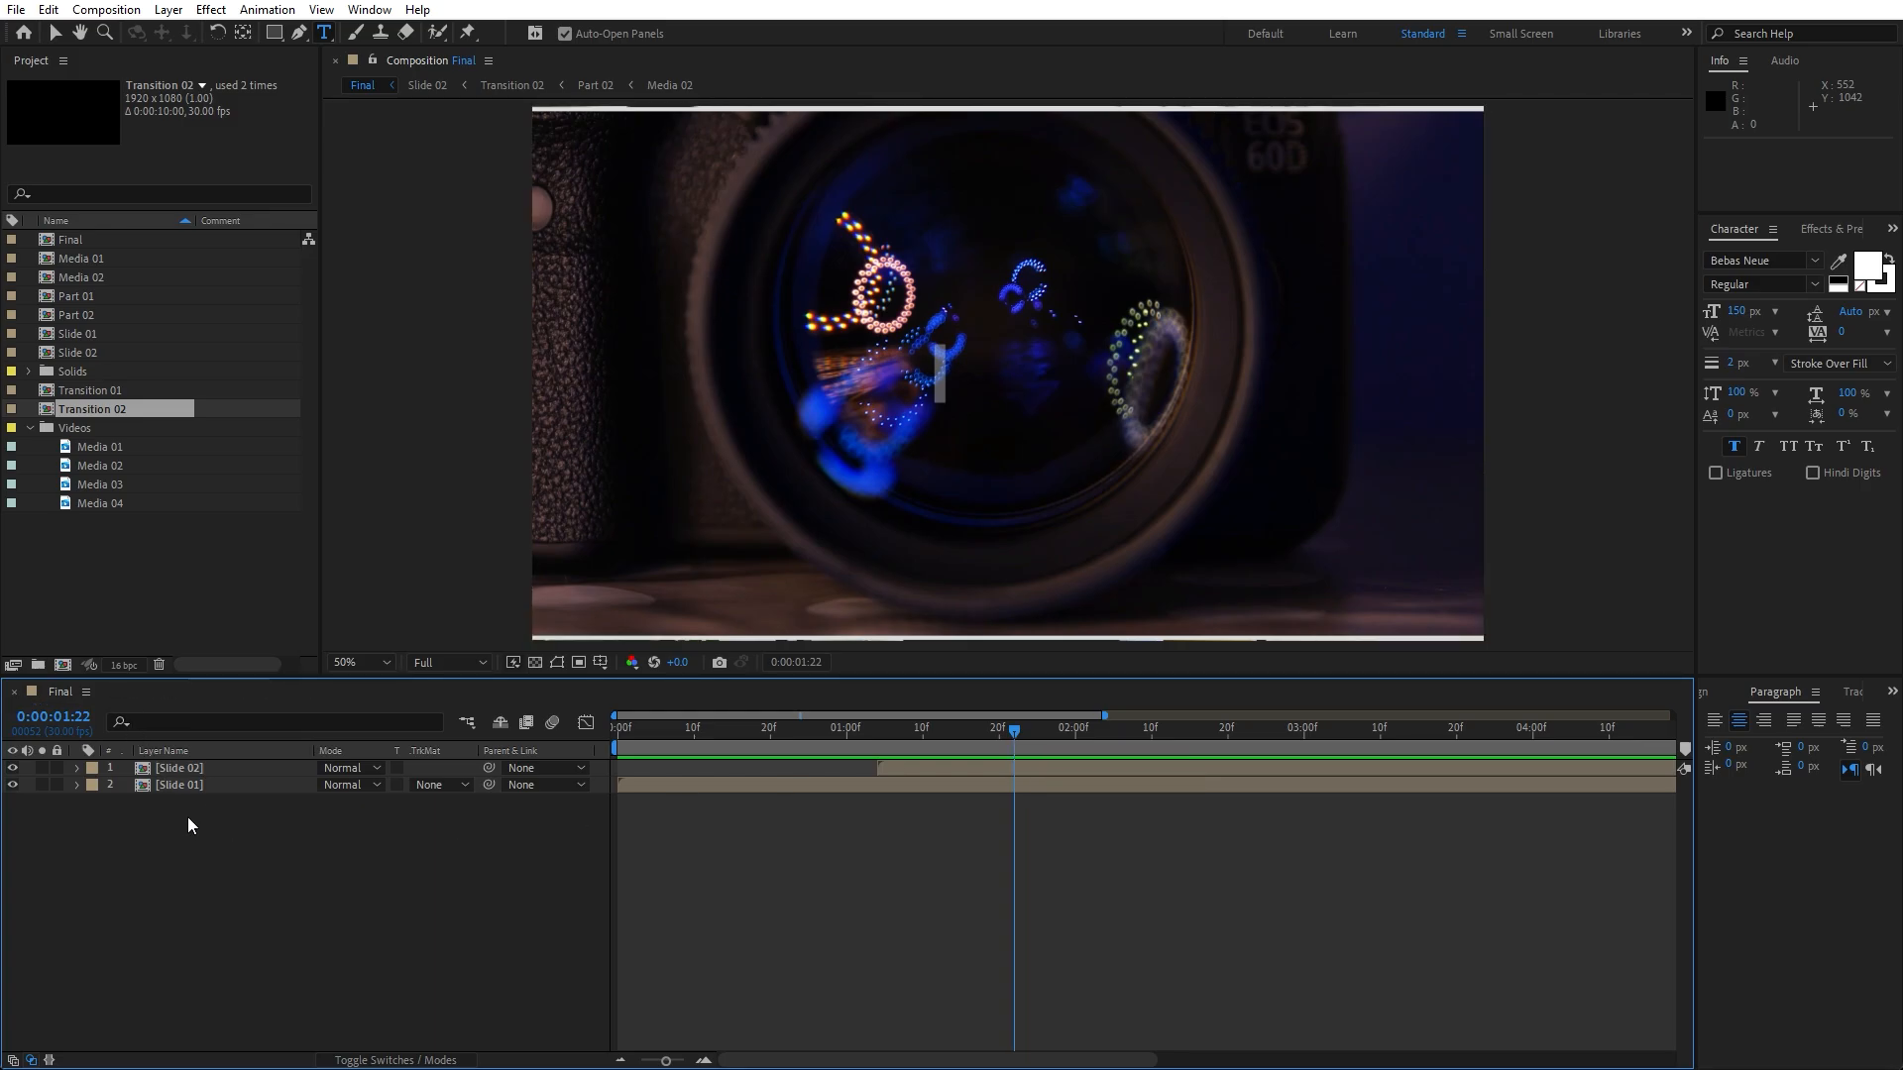
{"action": "left_click", "coordinate": [198, 769]}
{"action": "key", "text": "ctrl+d"}
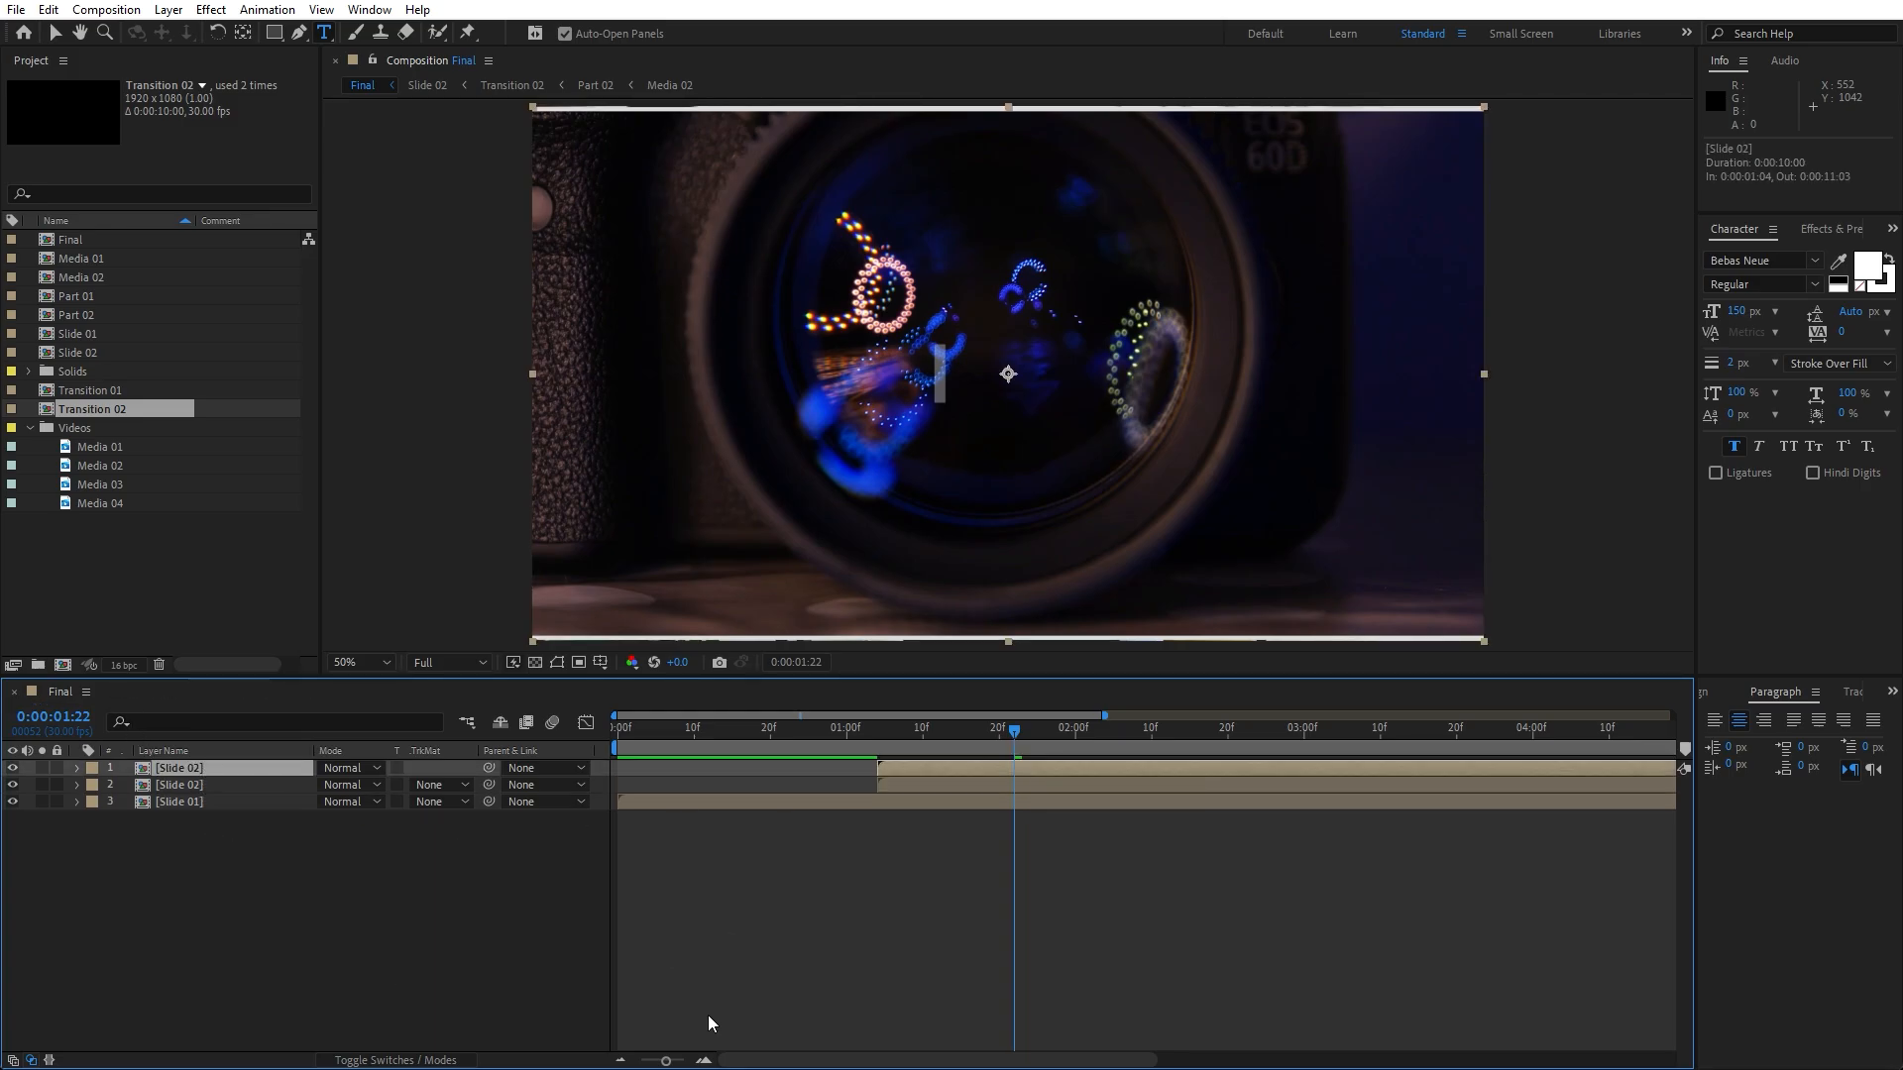
{"action": "left_click_drag", "start_coordinate": [664, 1061], "coordinate": [655, 1062]}
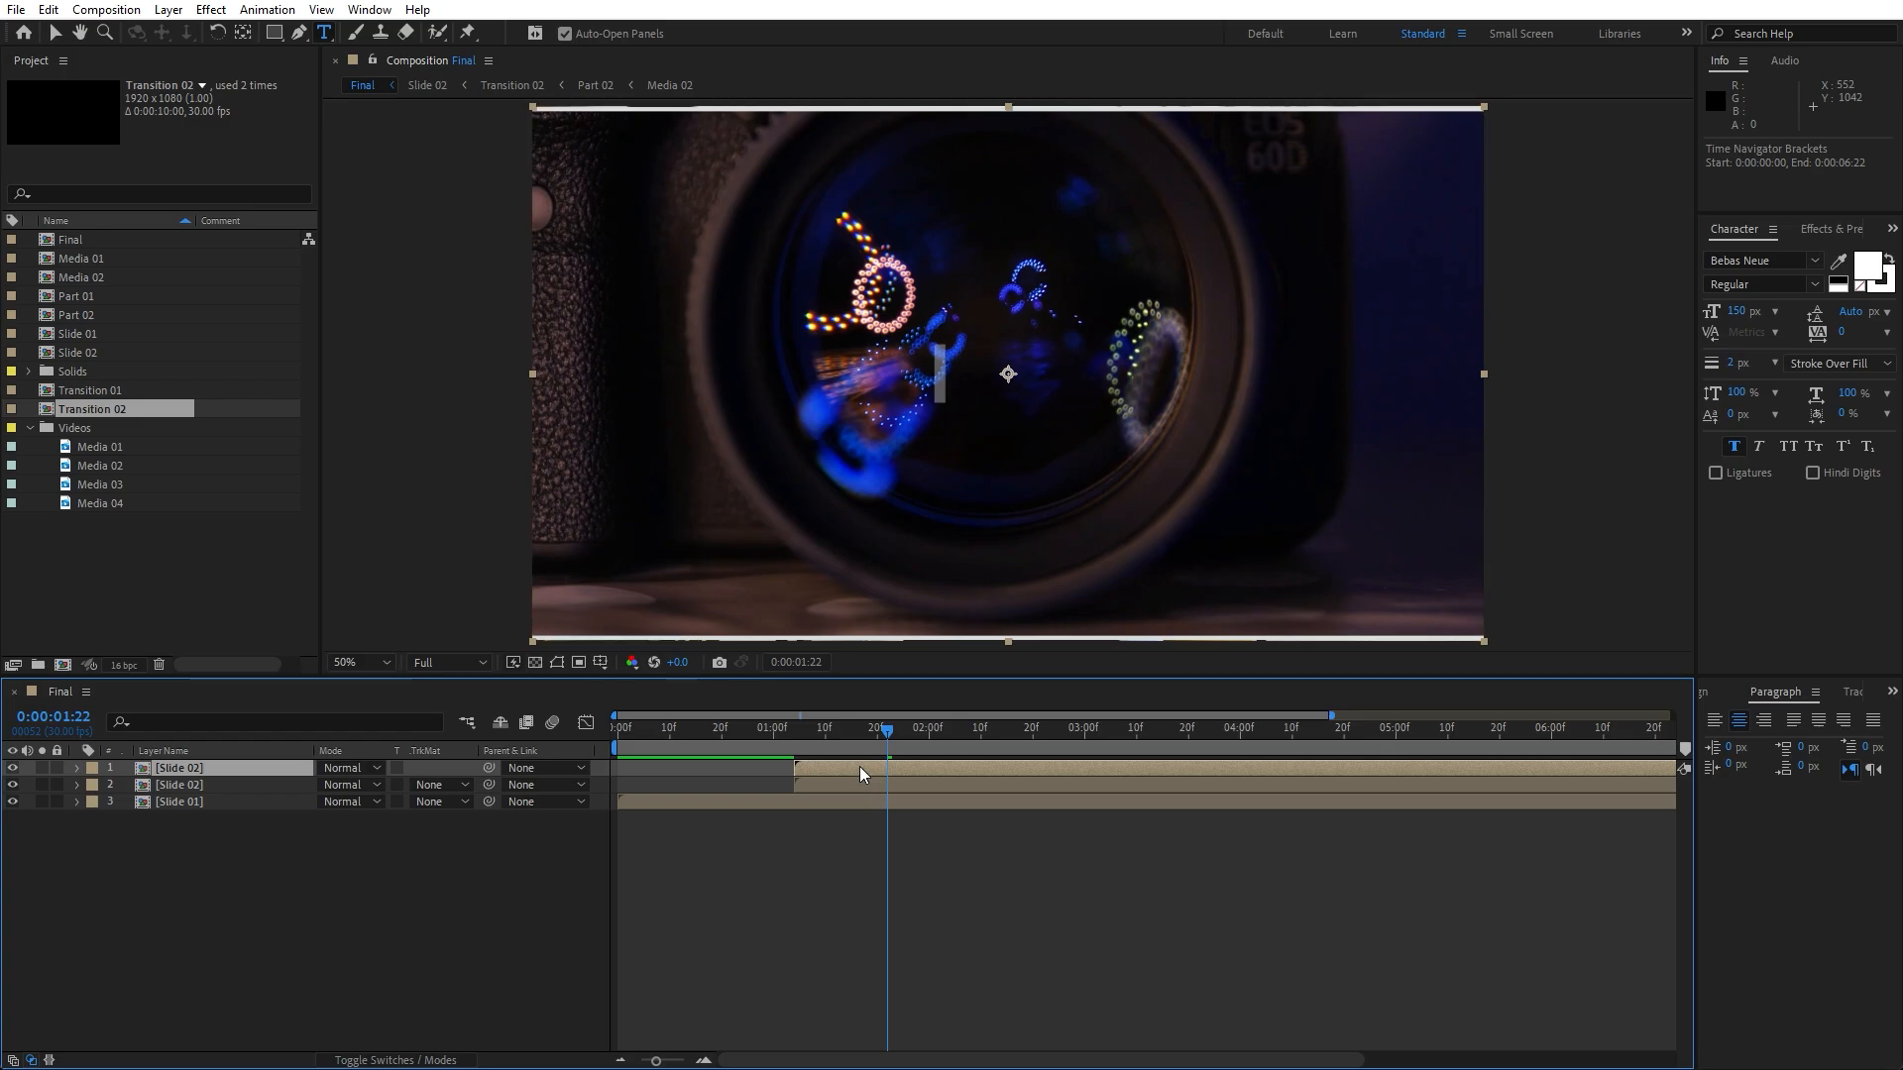
{"action": "left_click_drag", "start_coordinate": [860, 765], "coordinate": [1098, 775]}
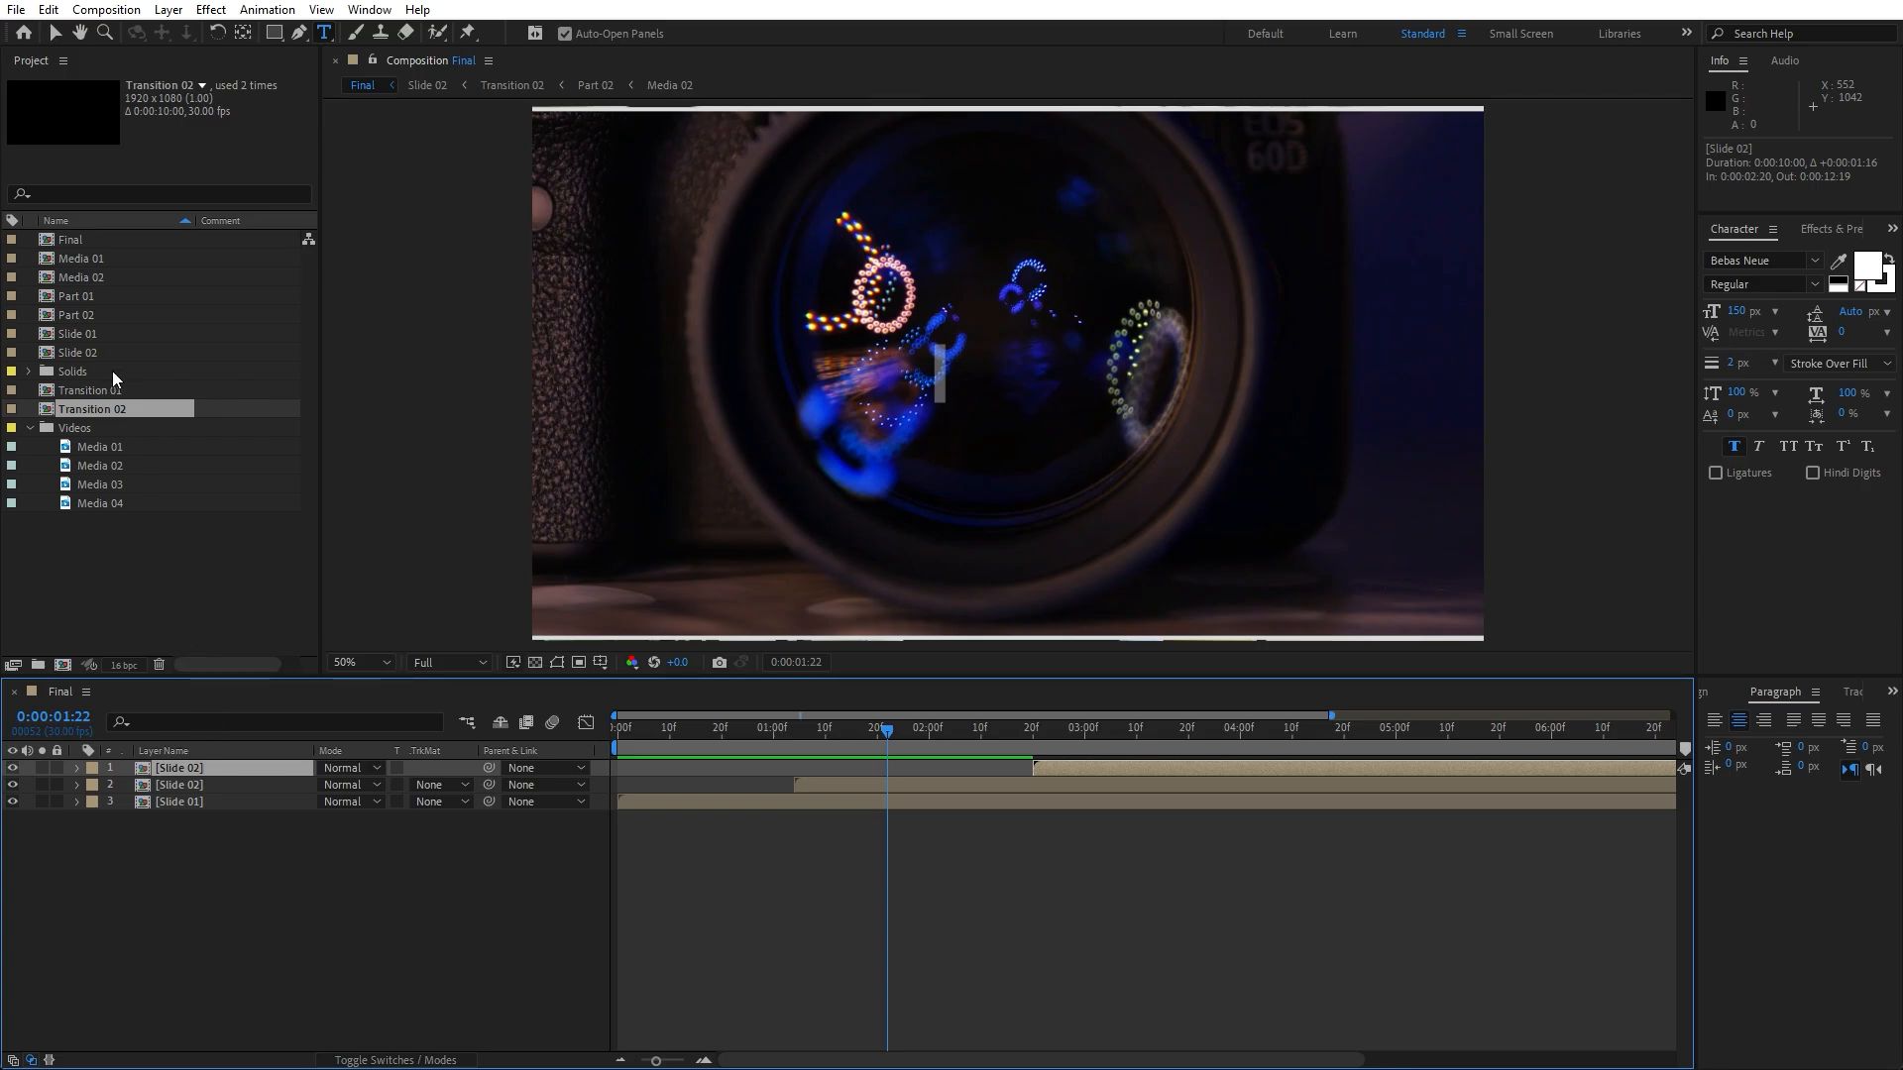
- Duplicate the Slide 02 composition in the project and replace the upper Slide 02 layer in Final with the copy
{"action": "left_click", "coordinate": [90, 360]}
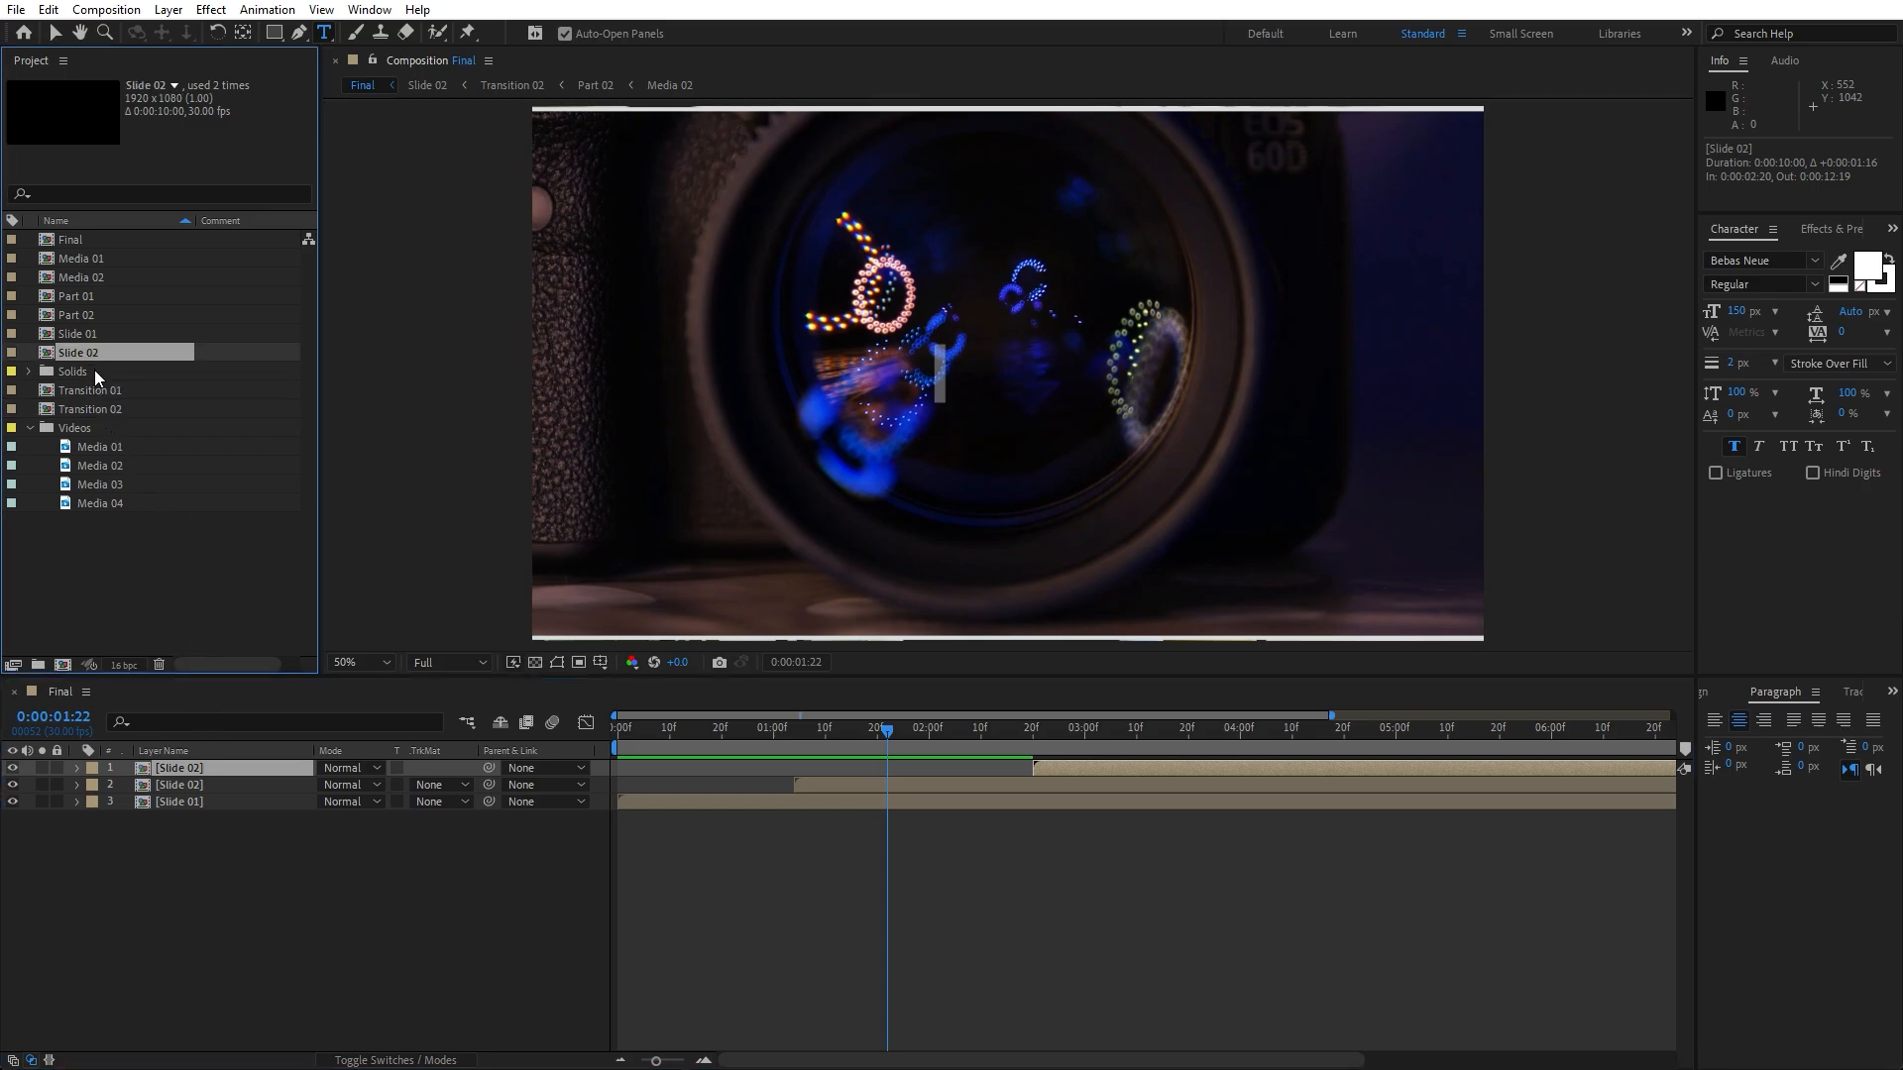
{"action": "key", "text": "ctrl+d"}
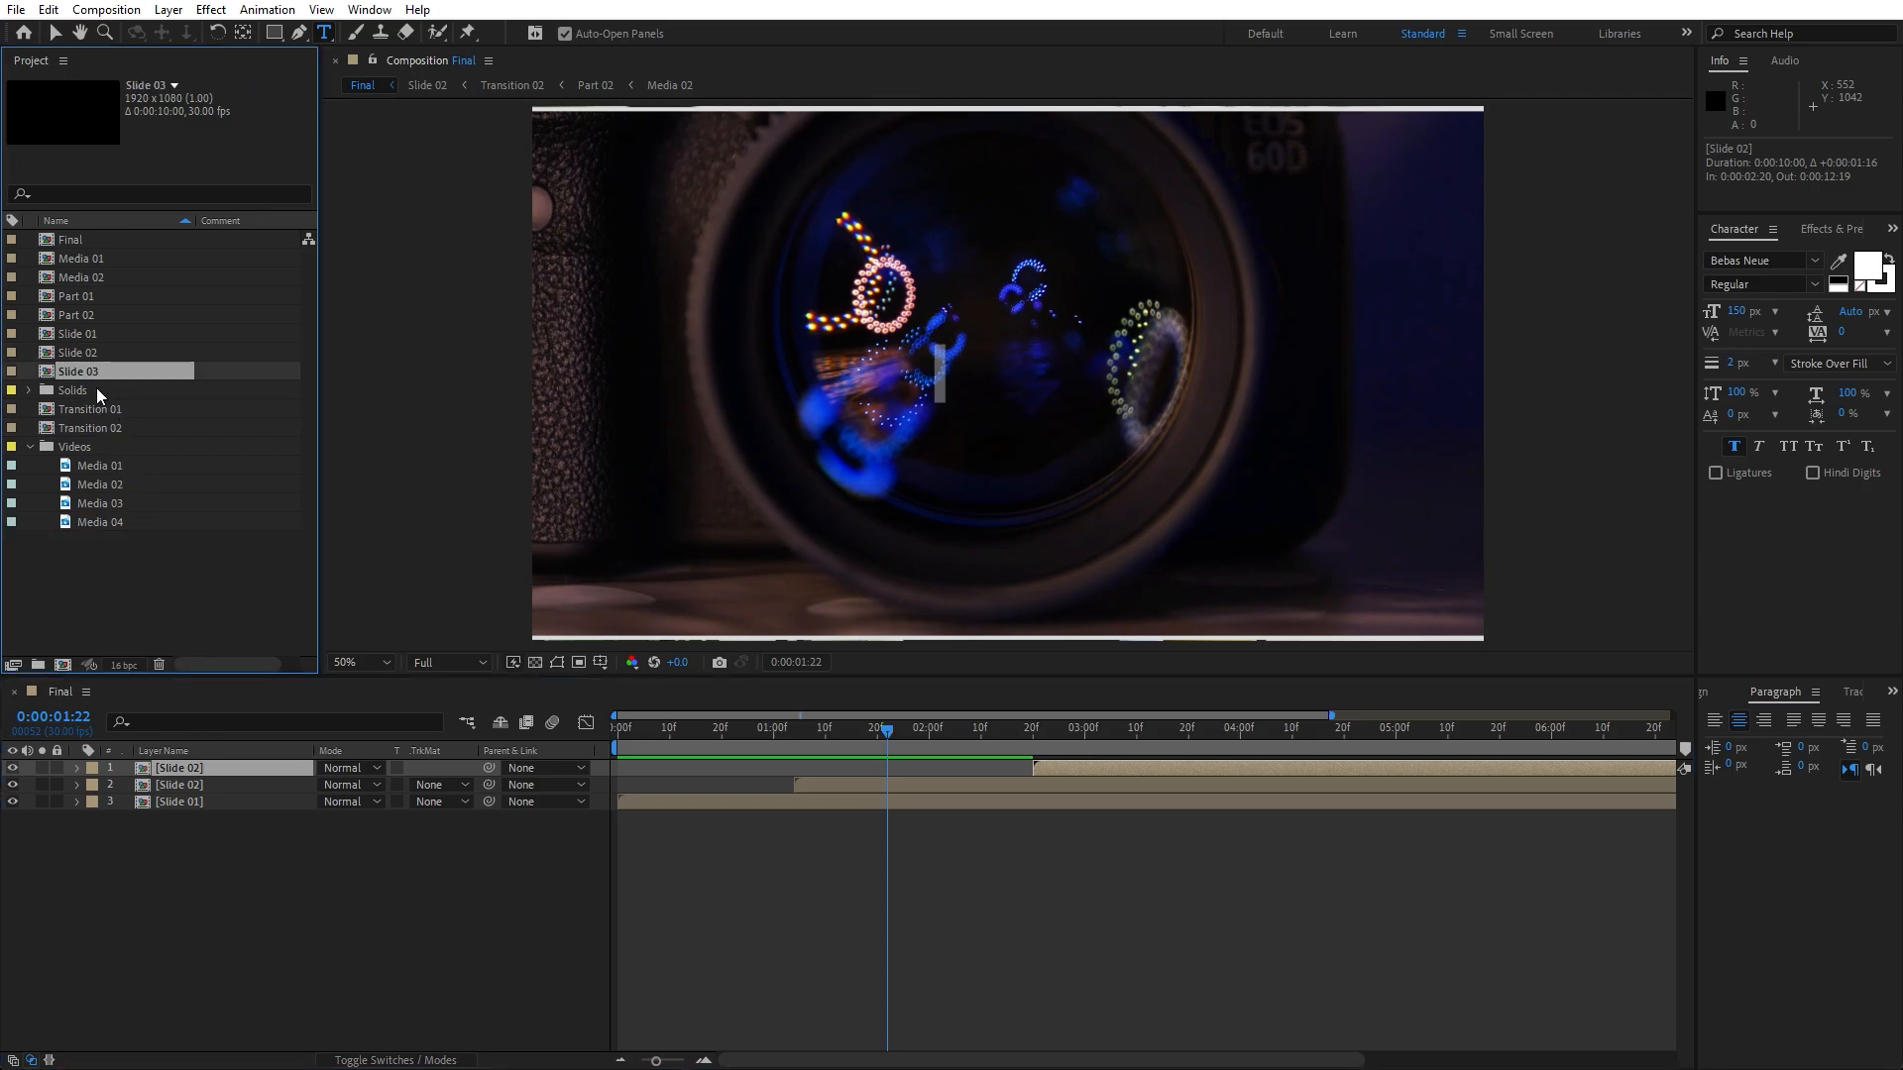
{"action": "left_click_drag", "start_coordinate": [82, 373], "coordinate": [194, 775]}
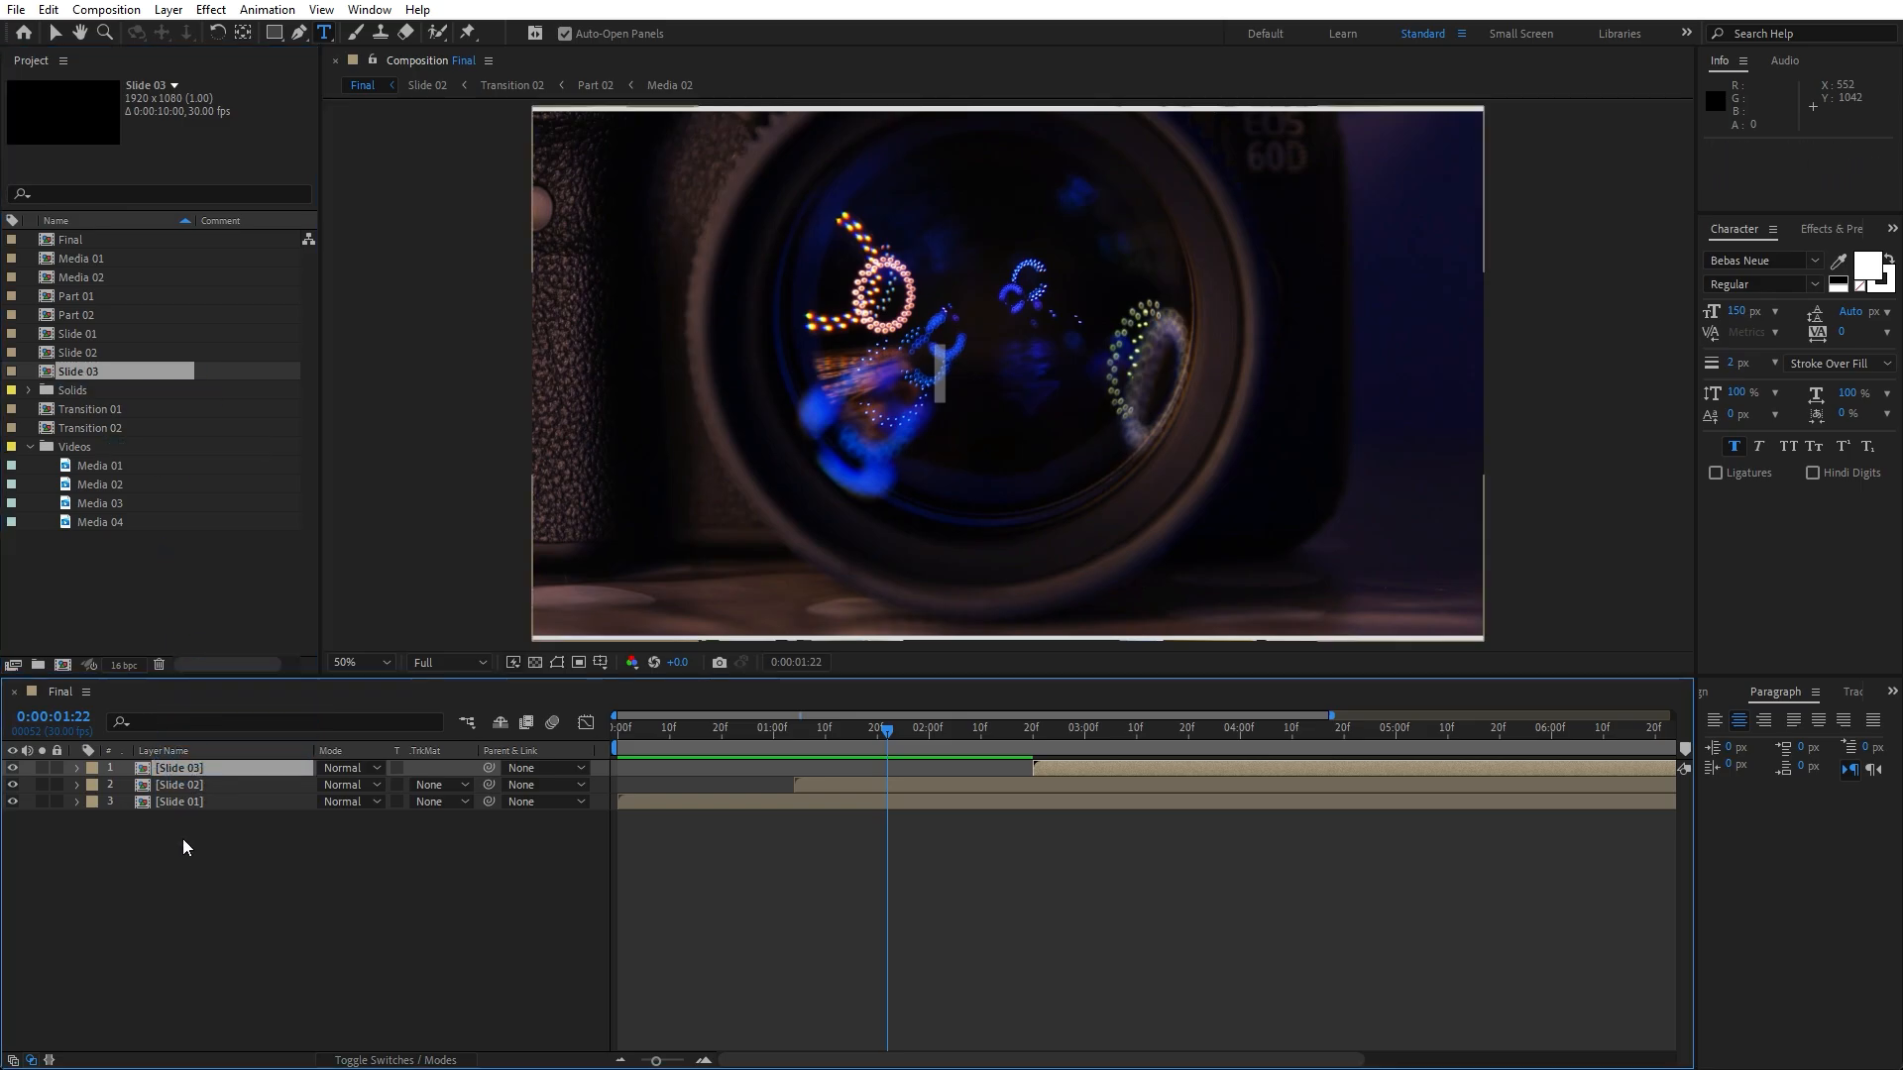
- Open Slide 03, duplicate the Transition 02 composition in the project and replace both Transition 02 layers with Transition 03
{"action": "double_click", "coordinate": [181, 769]}
{"action": "key", "text": "ctrl+a"}
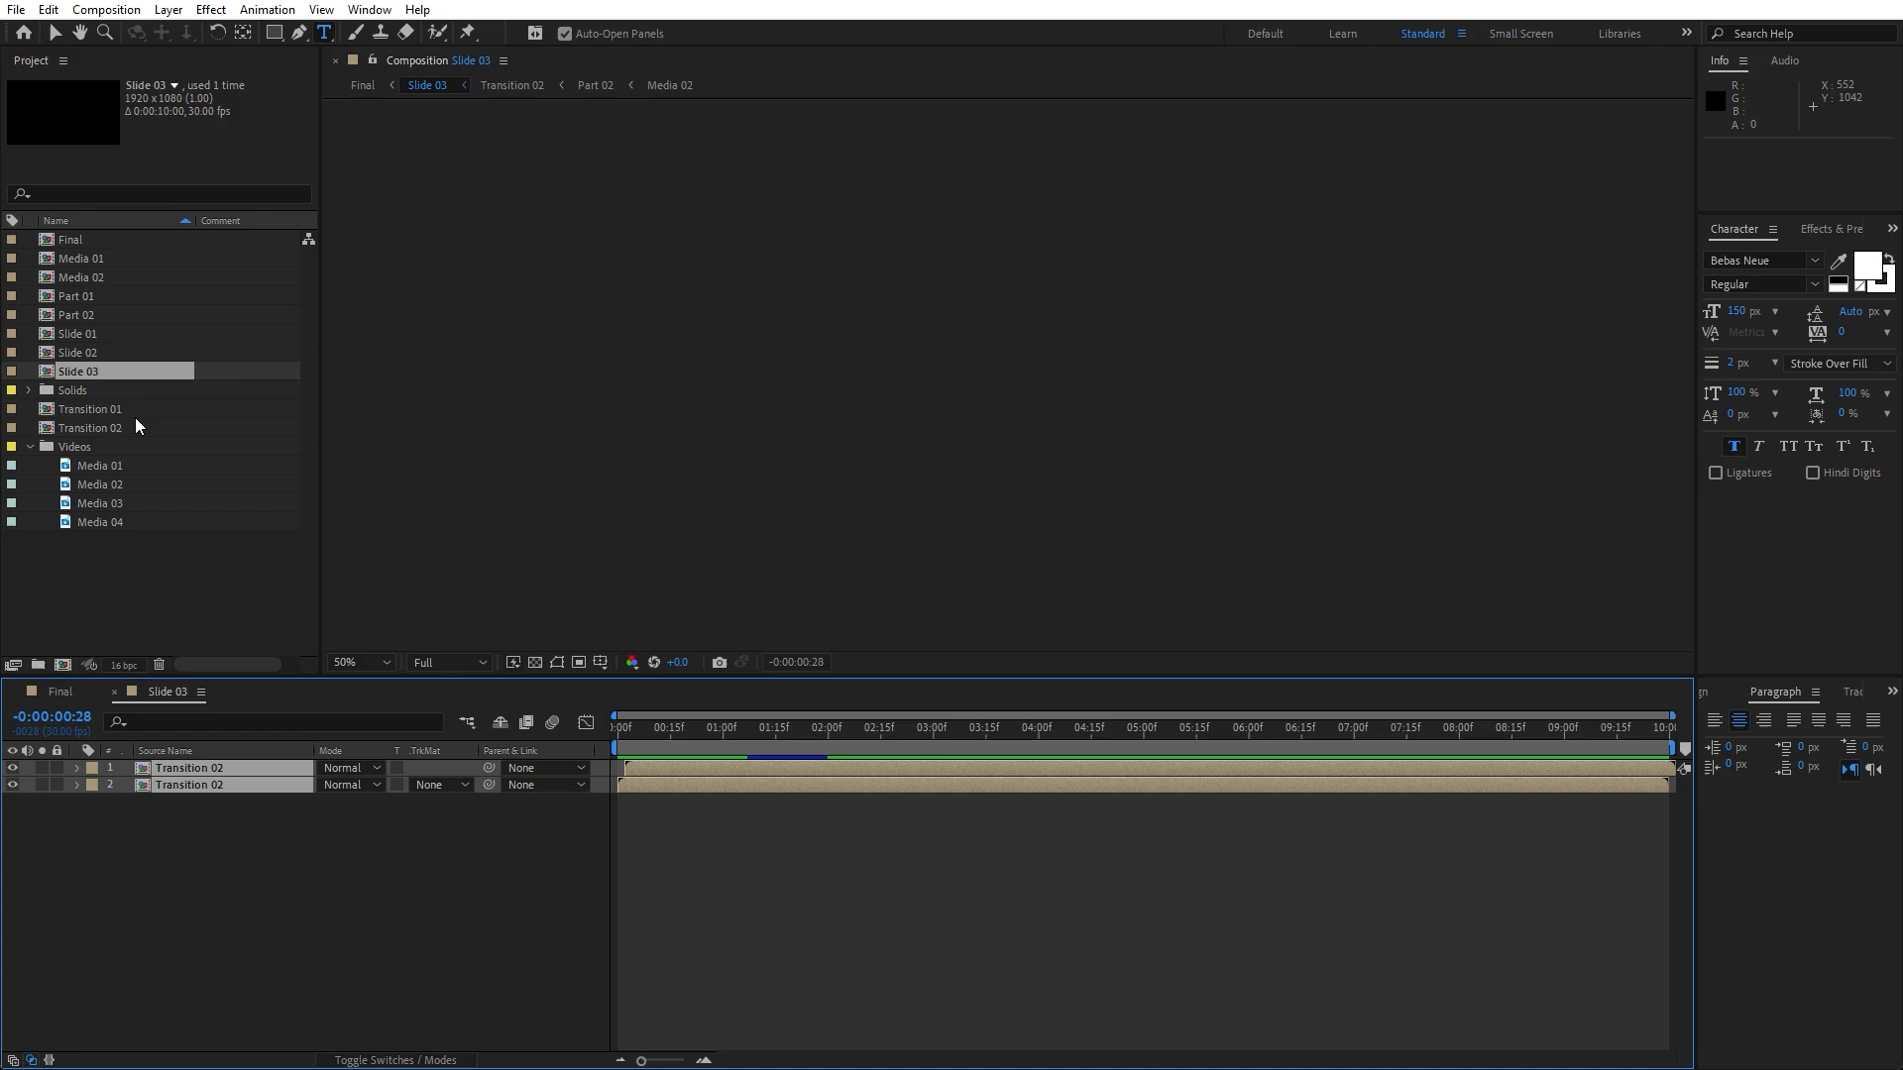
{"action": "left_click", "coordinate": [103, 429]}
{"action": "key", "text": "ctrl+d"}
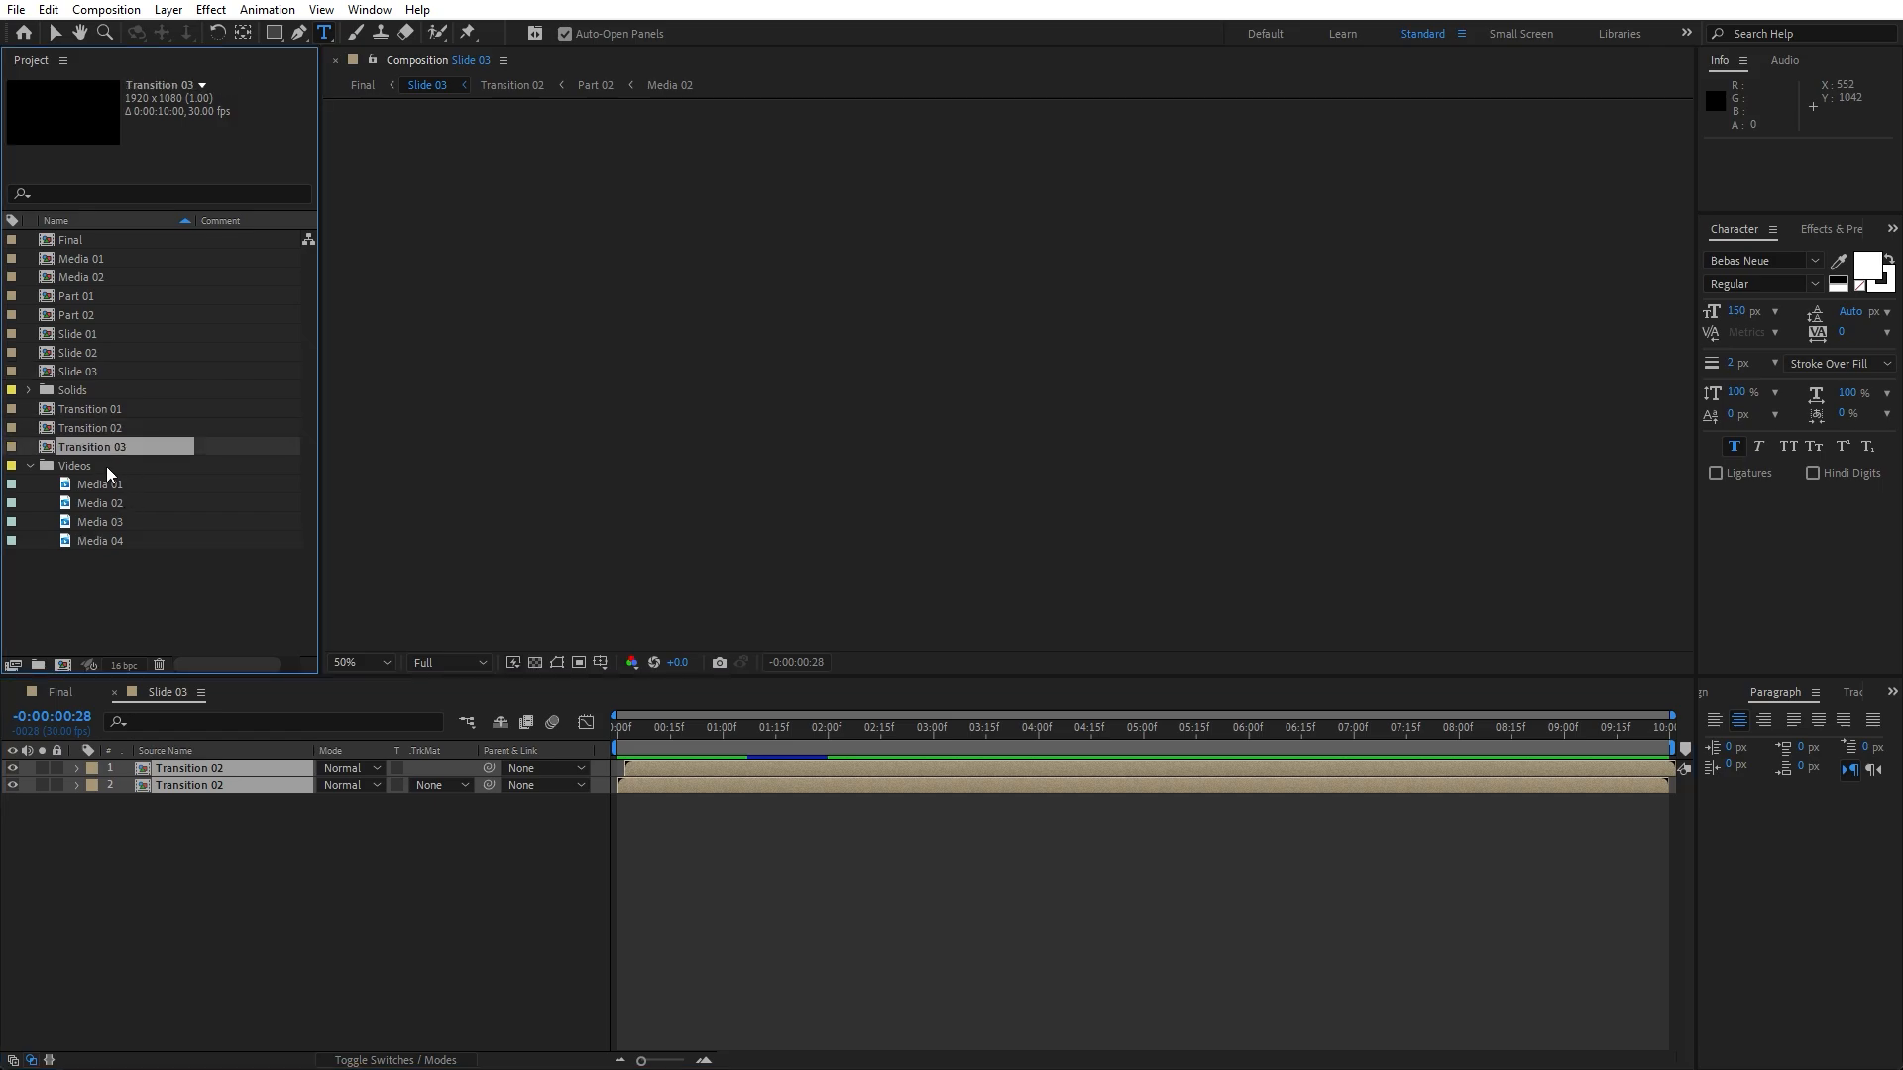
{"action": "left_click_drag", "start_coordinate": [103, 448], "coordinate": [204, 769]}
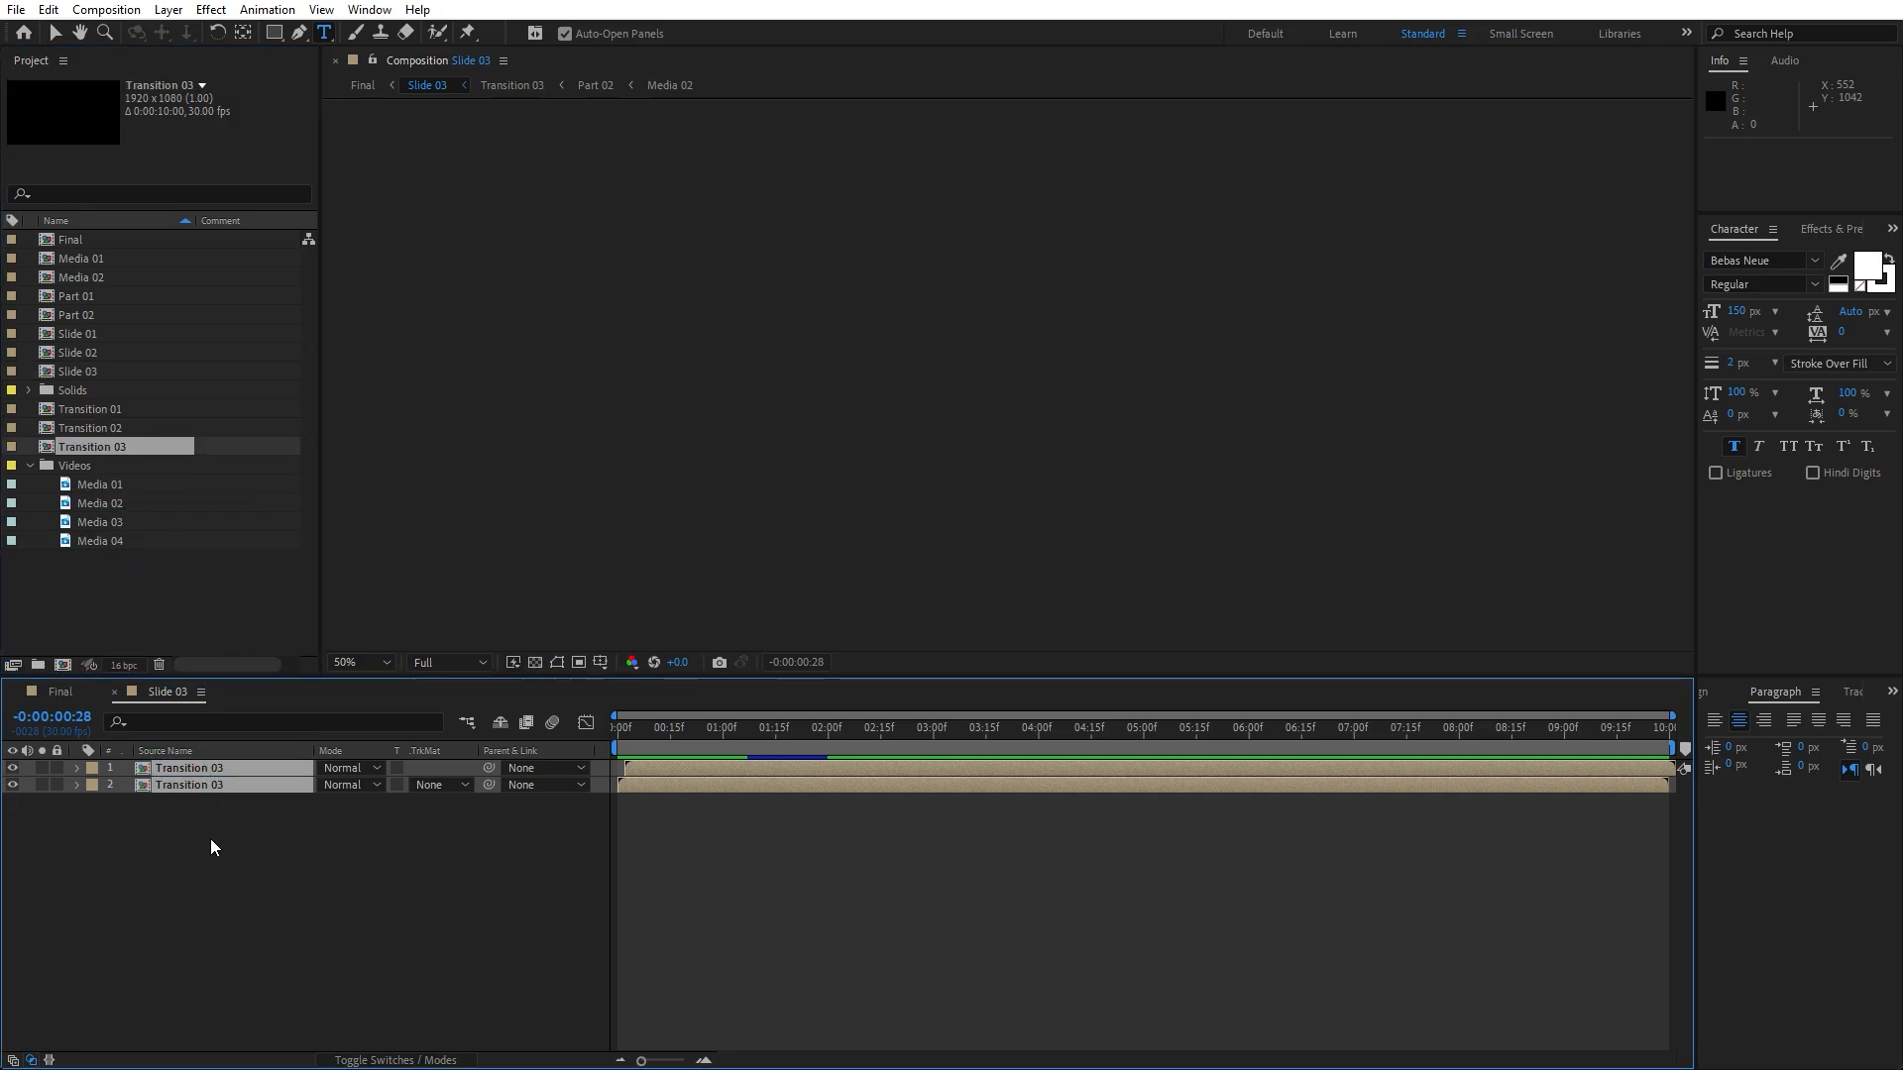
- Open Transition 03, duplicate the Part 02 composition in the project and replace the Part 02 layer with Part 03
{"action": "double_click", "coordinate": [202, 788]}
{"action": "left_click", "coordinate": [78, 768]}
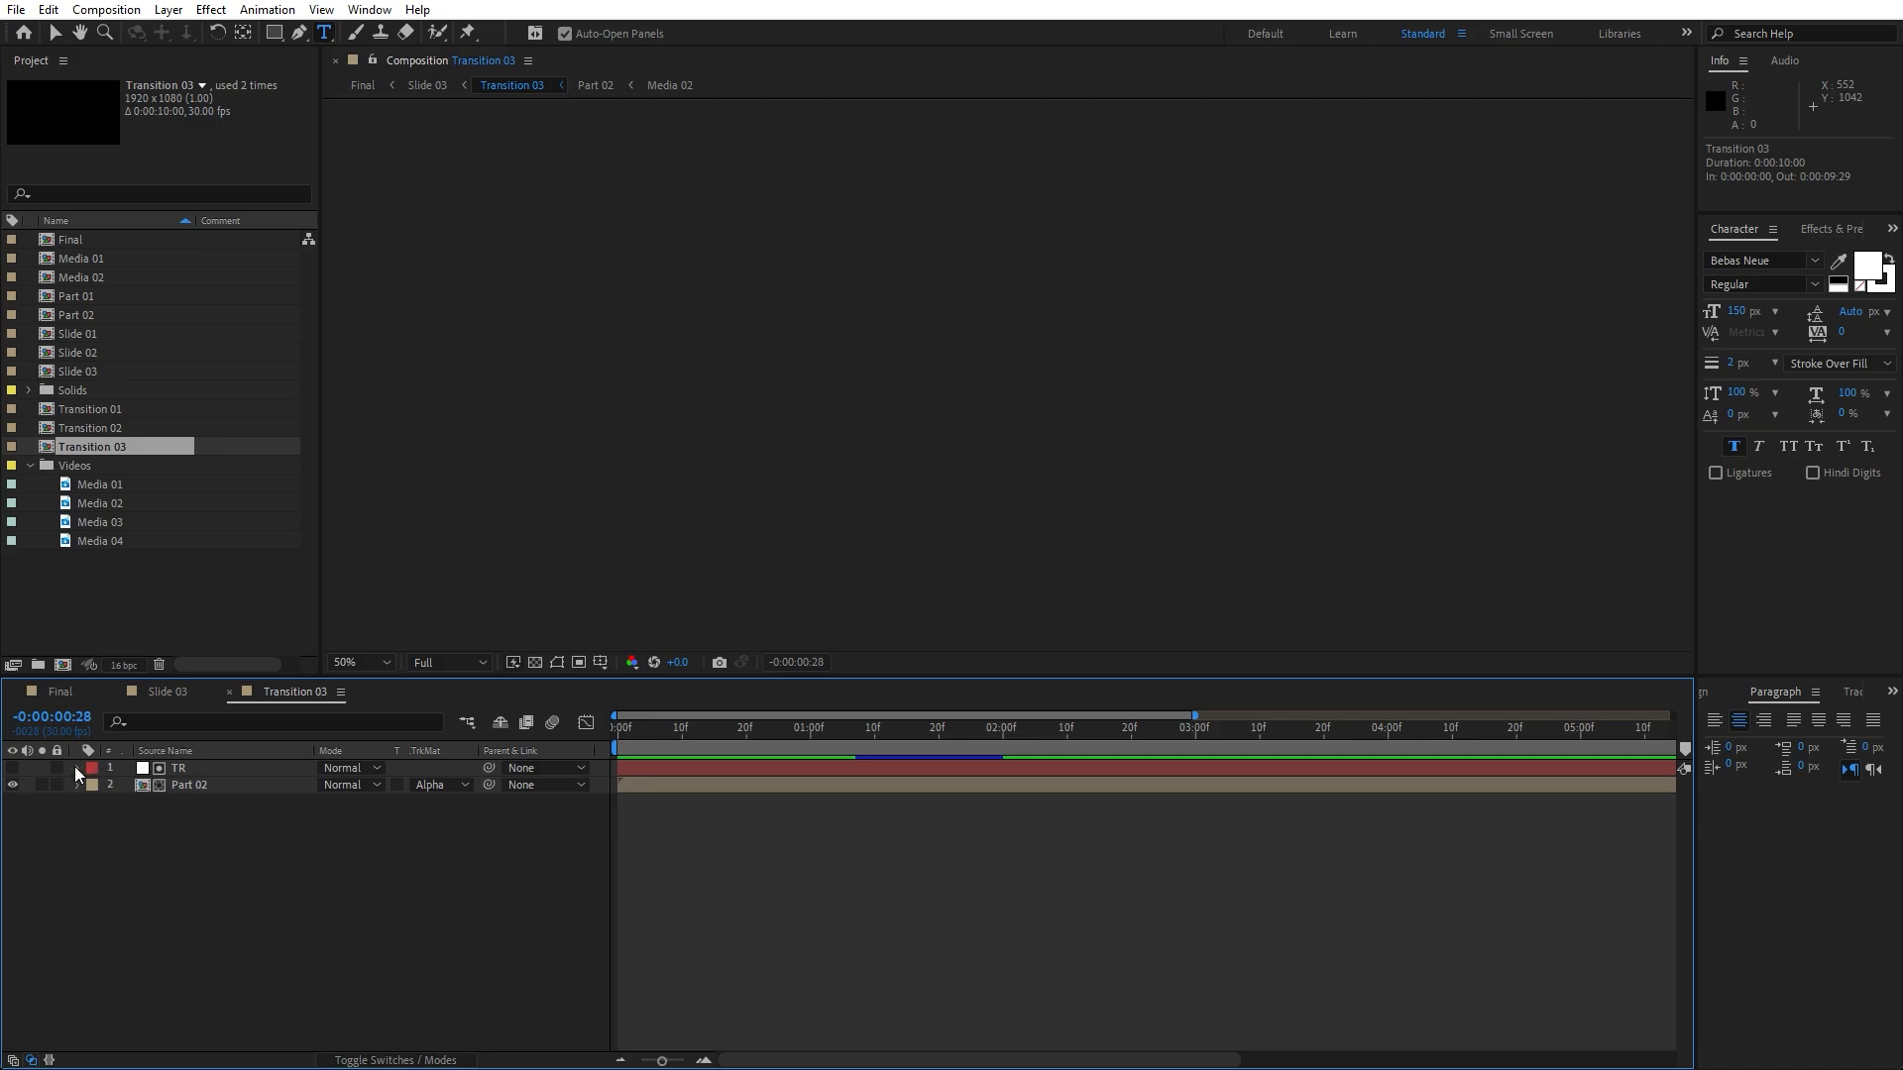
{"action": "left_click", "coordinate": [199, 790]}
{"action": "left_click", "coordinate": [111, 317]}
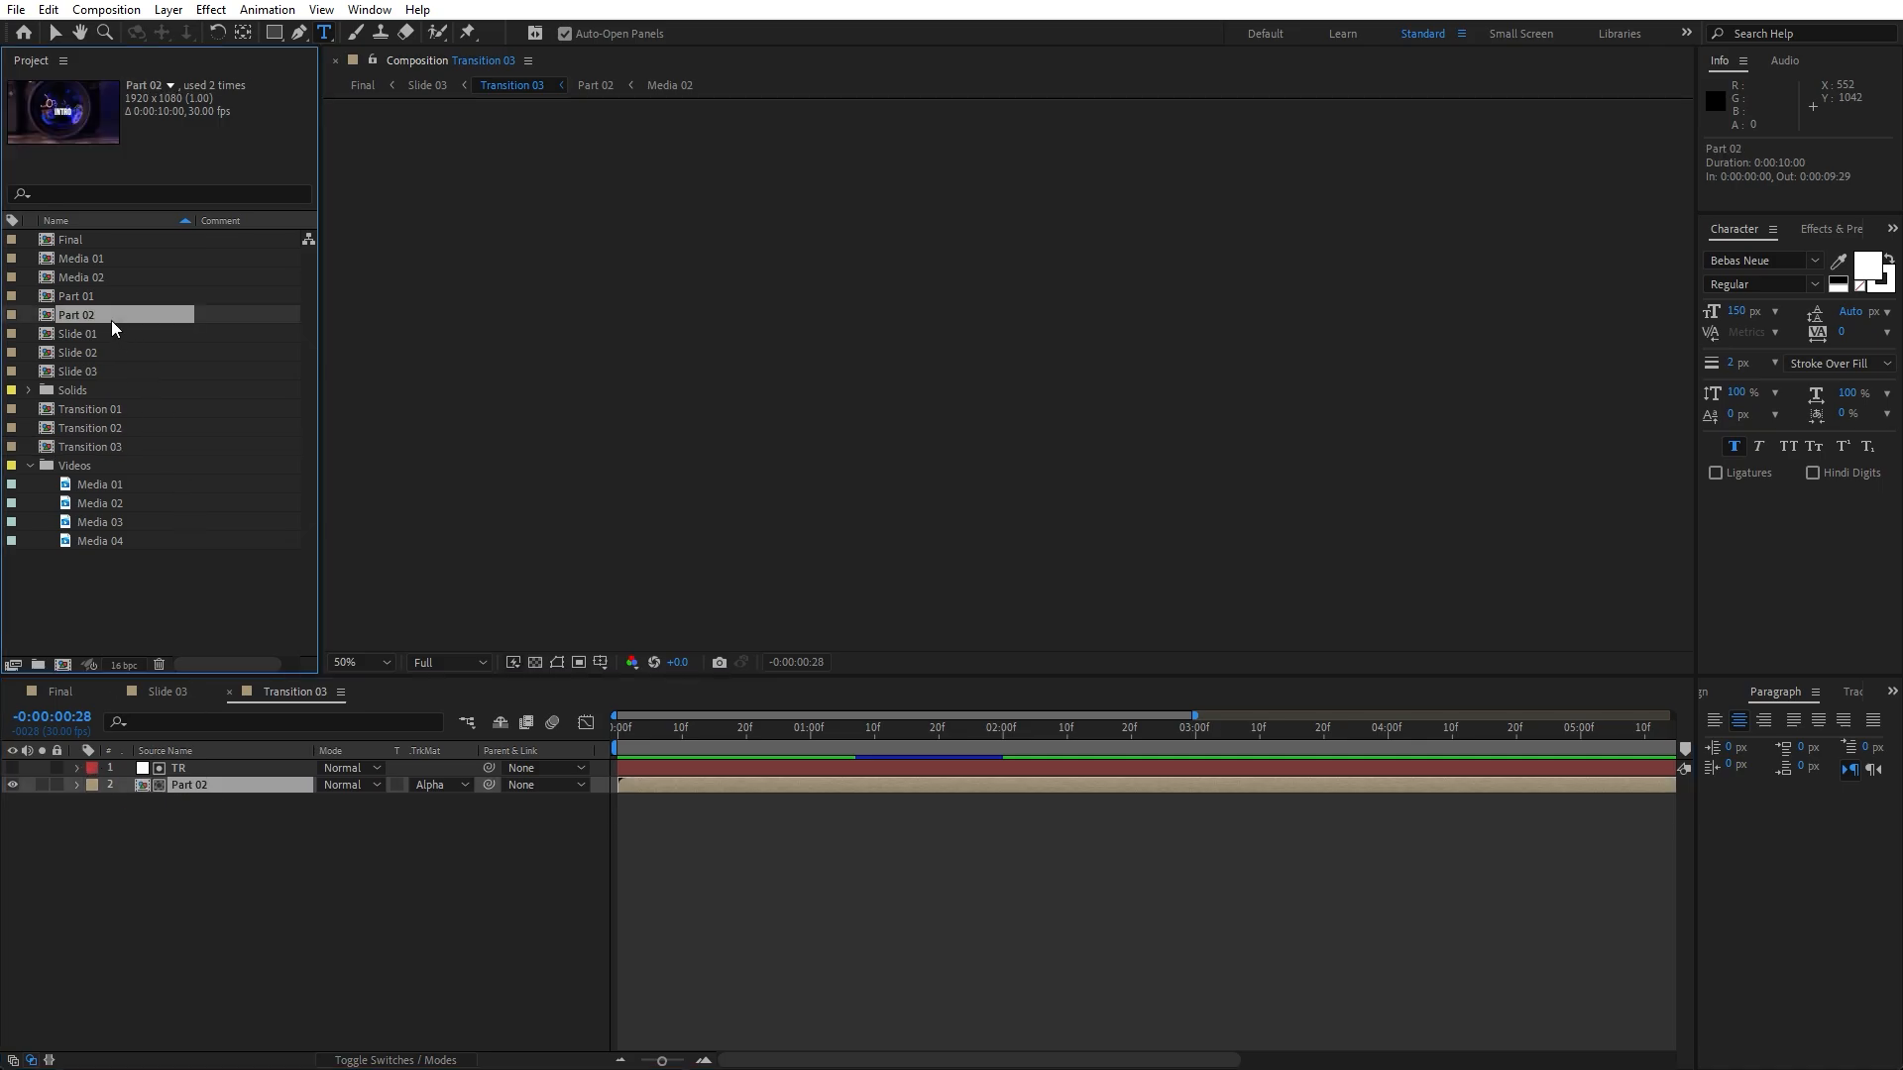
{"action": "key", "text": "ctrl+d"}
{"action": "left_click_drag", "start_coordinate": [219, 811], "coordinate": [206, 789]}
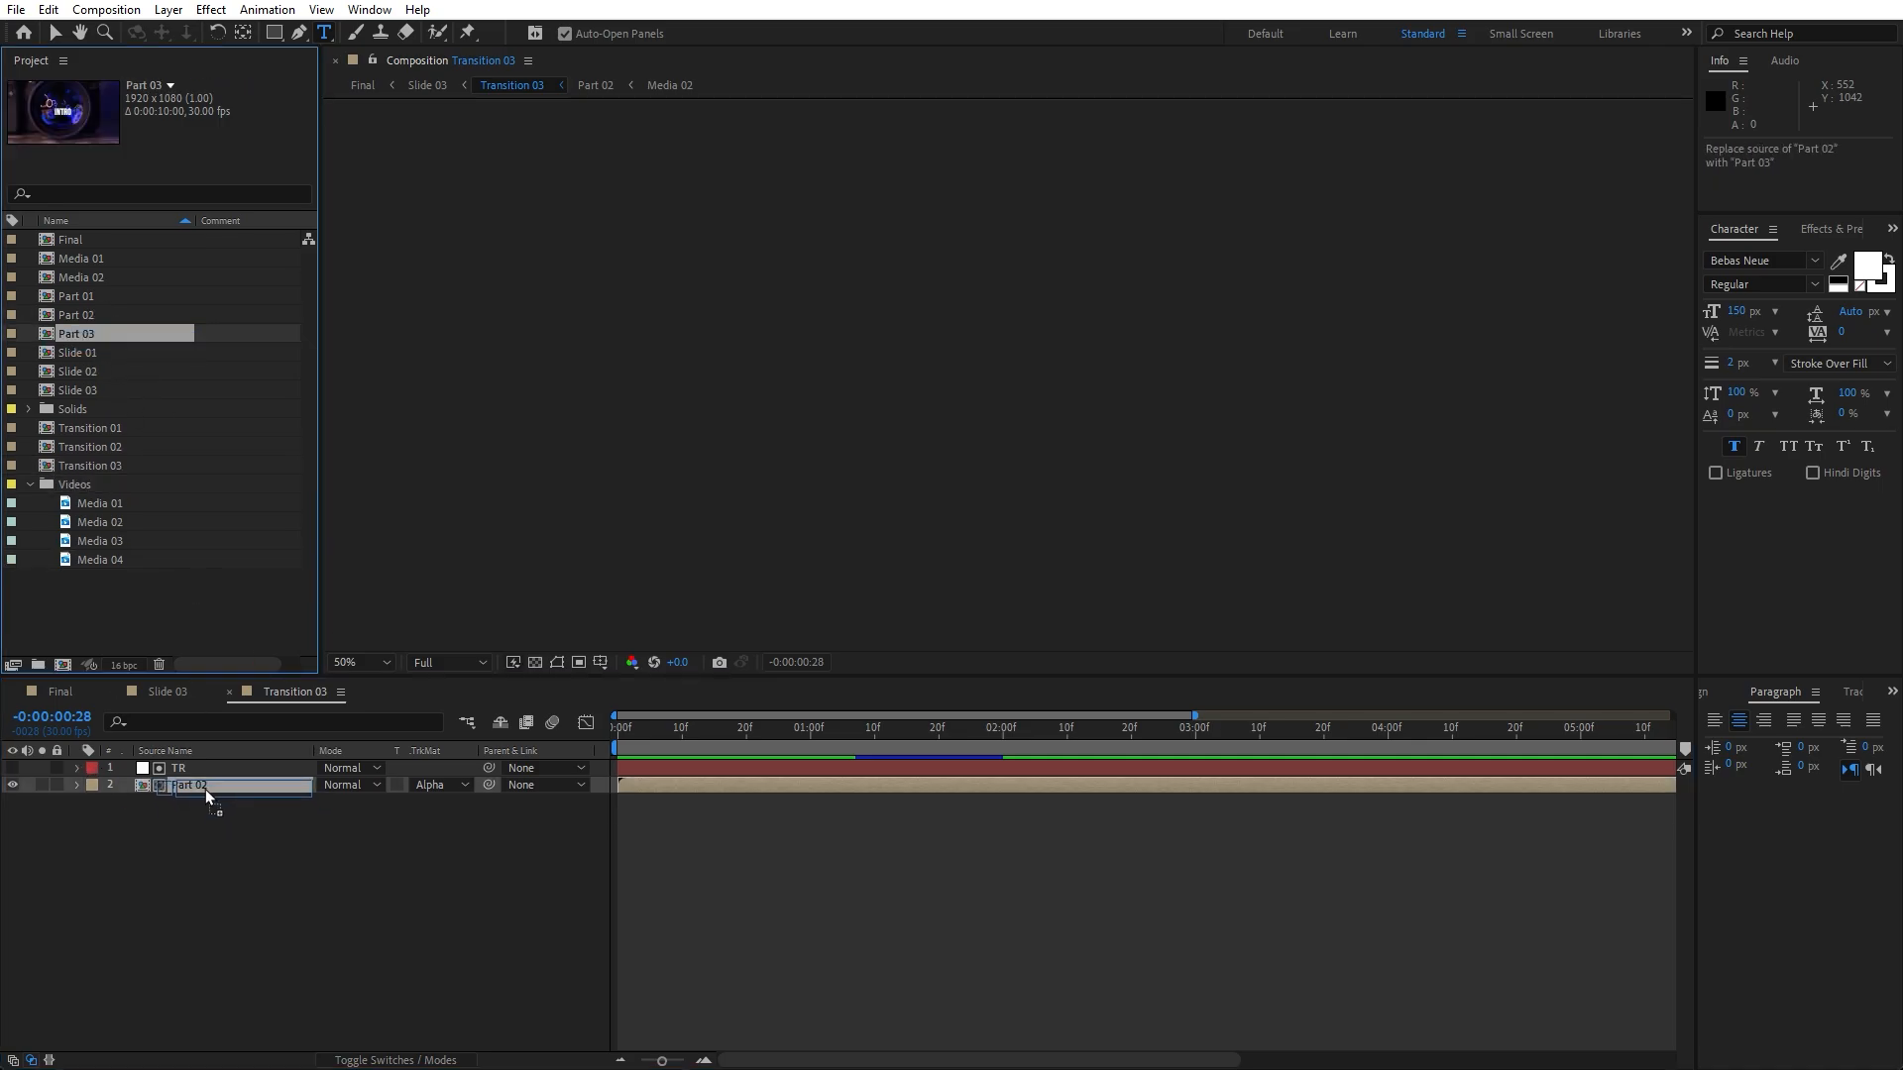
- Open Part 03, duplicate the Media 02 composition as Media 03 and replace the Media 02 layer with it
{"action": "double_click", "coordinate": [205, 789]}
{"action": "left_click", "coordinate": [188, 768]}
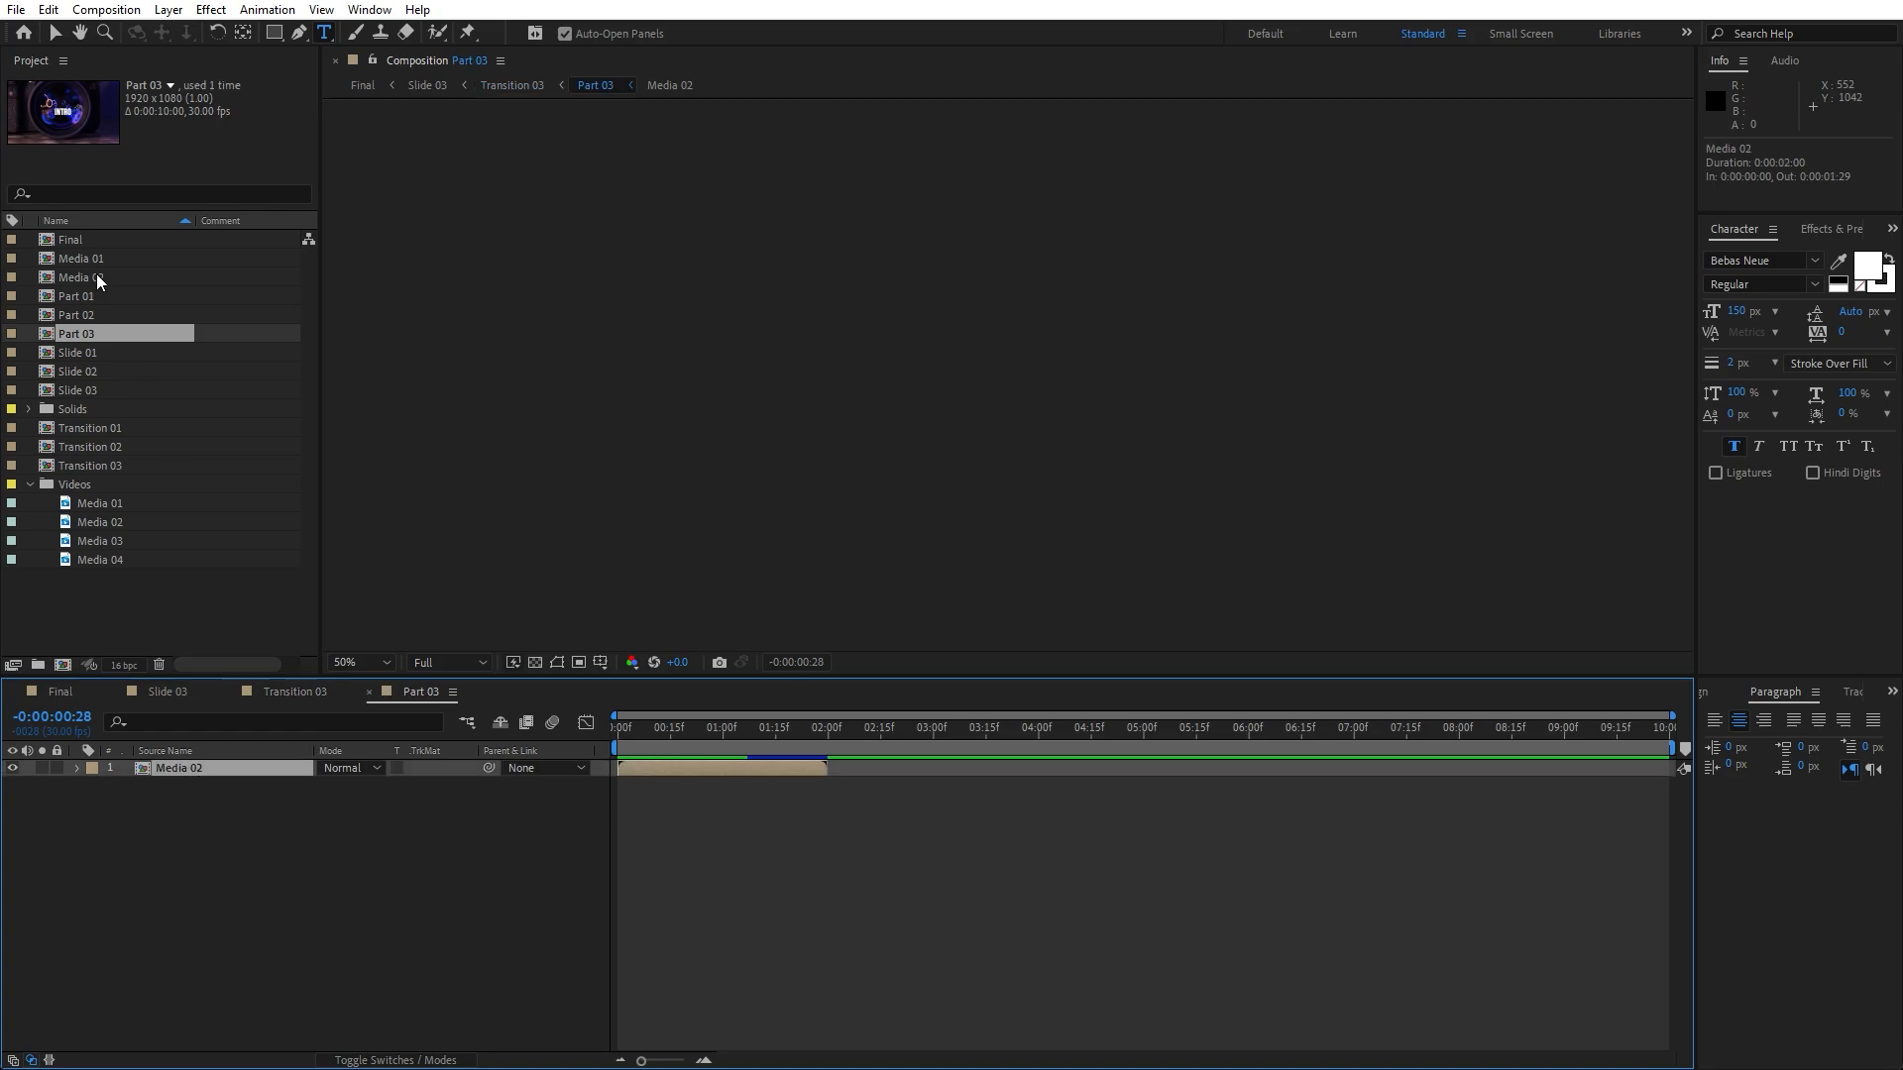
{"action": "left_click", "coordinate": [98, 278]}
{"action": "key", "text": "ctrl+d"}
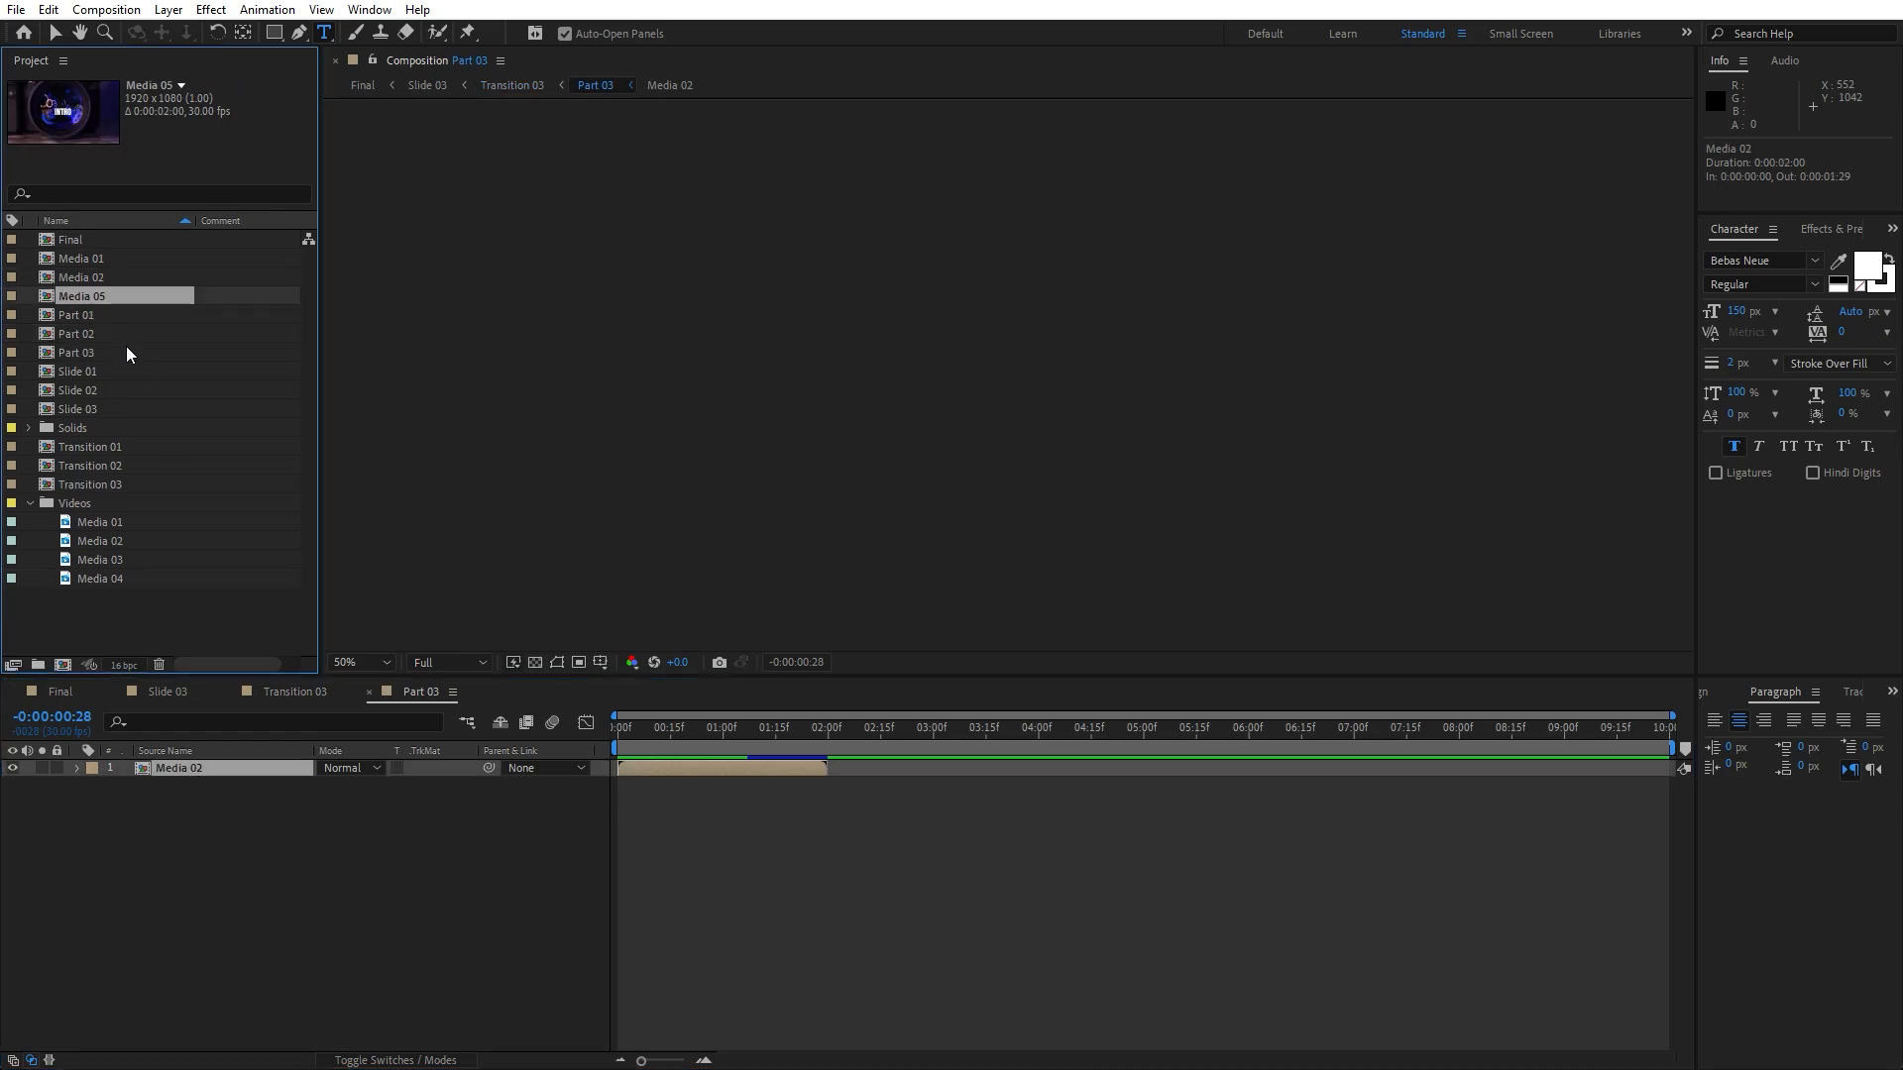
{"action": "key", "text": "Return"}
{"action": "left_click", "coordinate": [109, 297]}
{"action": "left_click", "coordinate": [185, 529]}
{"action": "left_click", "coordinate": [107, 297]}
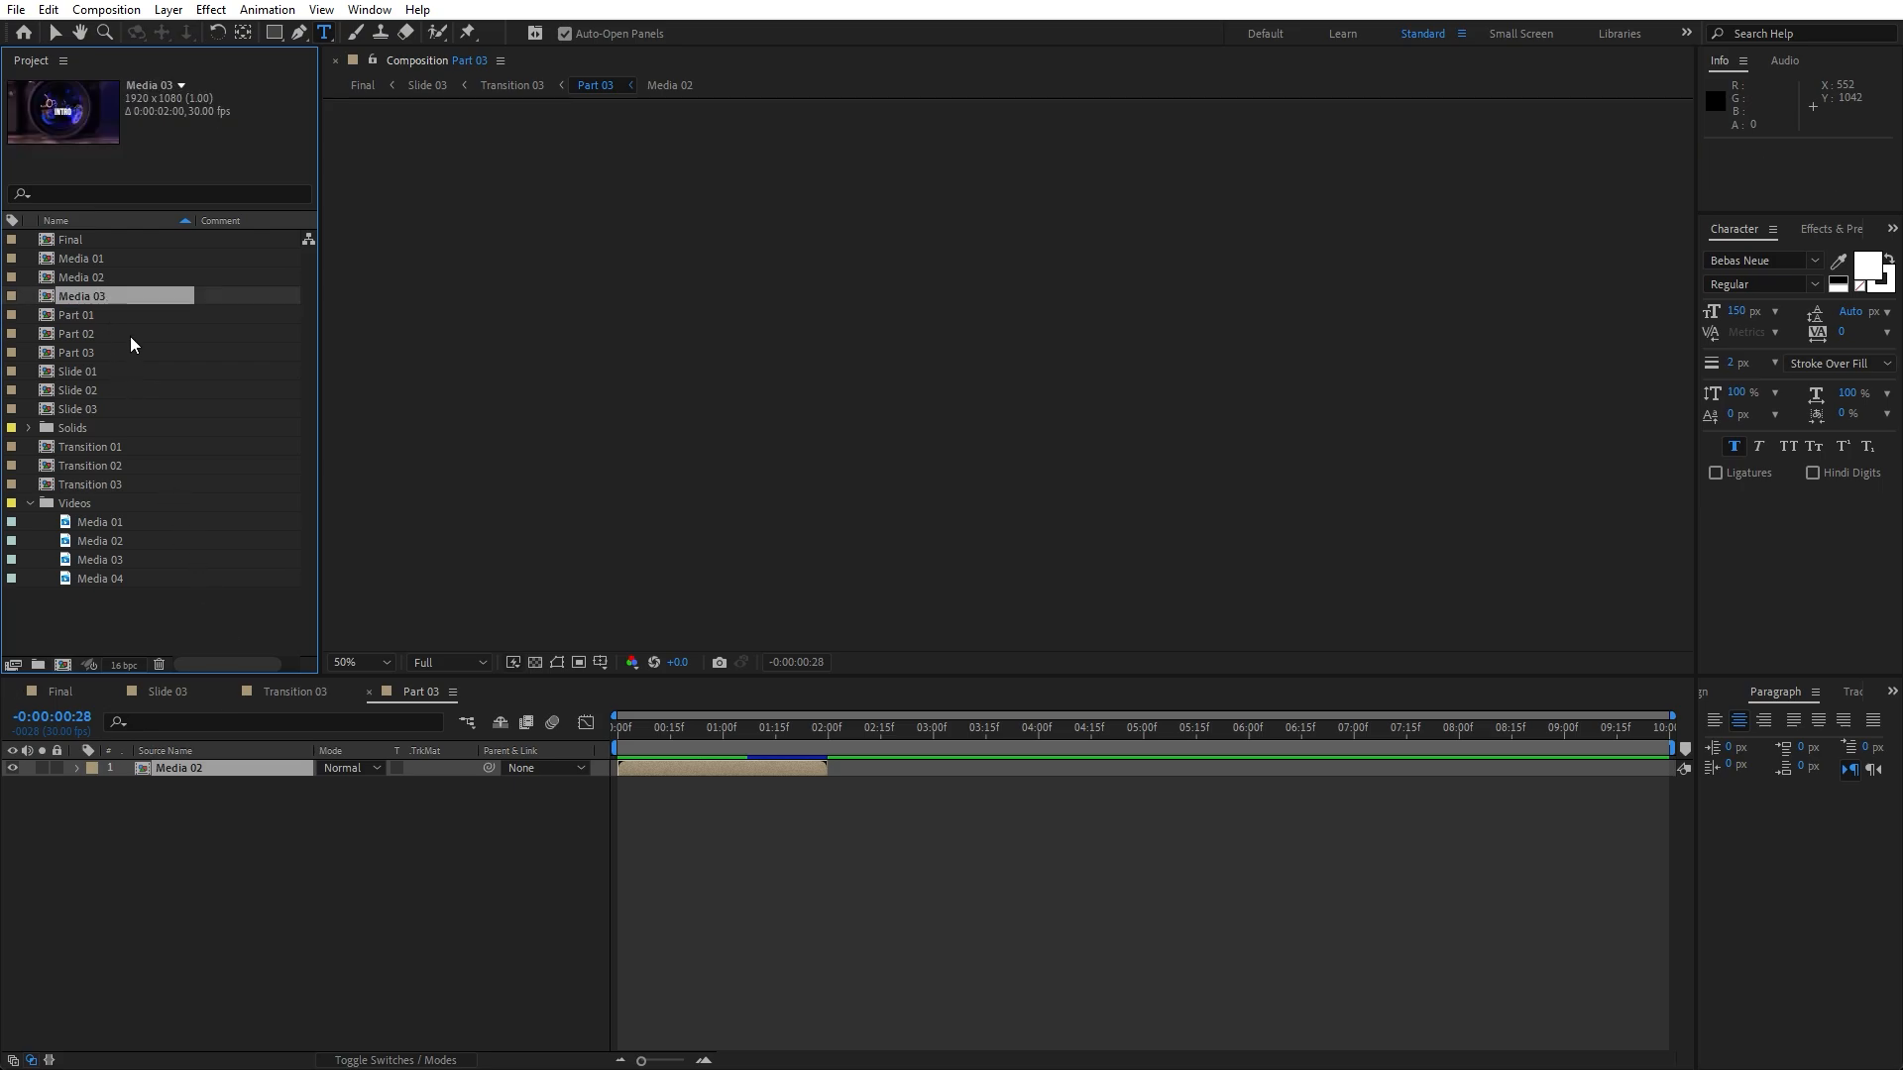
{"action": "left_click_drag", "start_coordinate": [91, 295], "coordinate": [206, 770]}
- Open the Media 03 composition, add the Media 03 video beneath the title and delete the Media 02 footage layer
{"action": "double_click", "coordinate": [202, 767]}
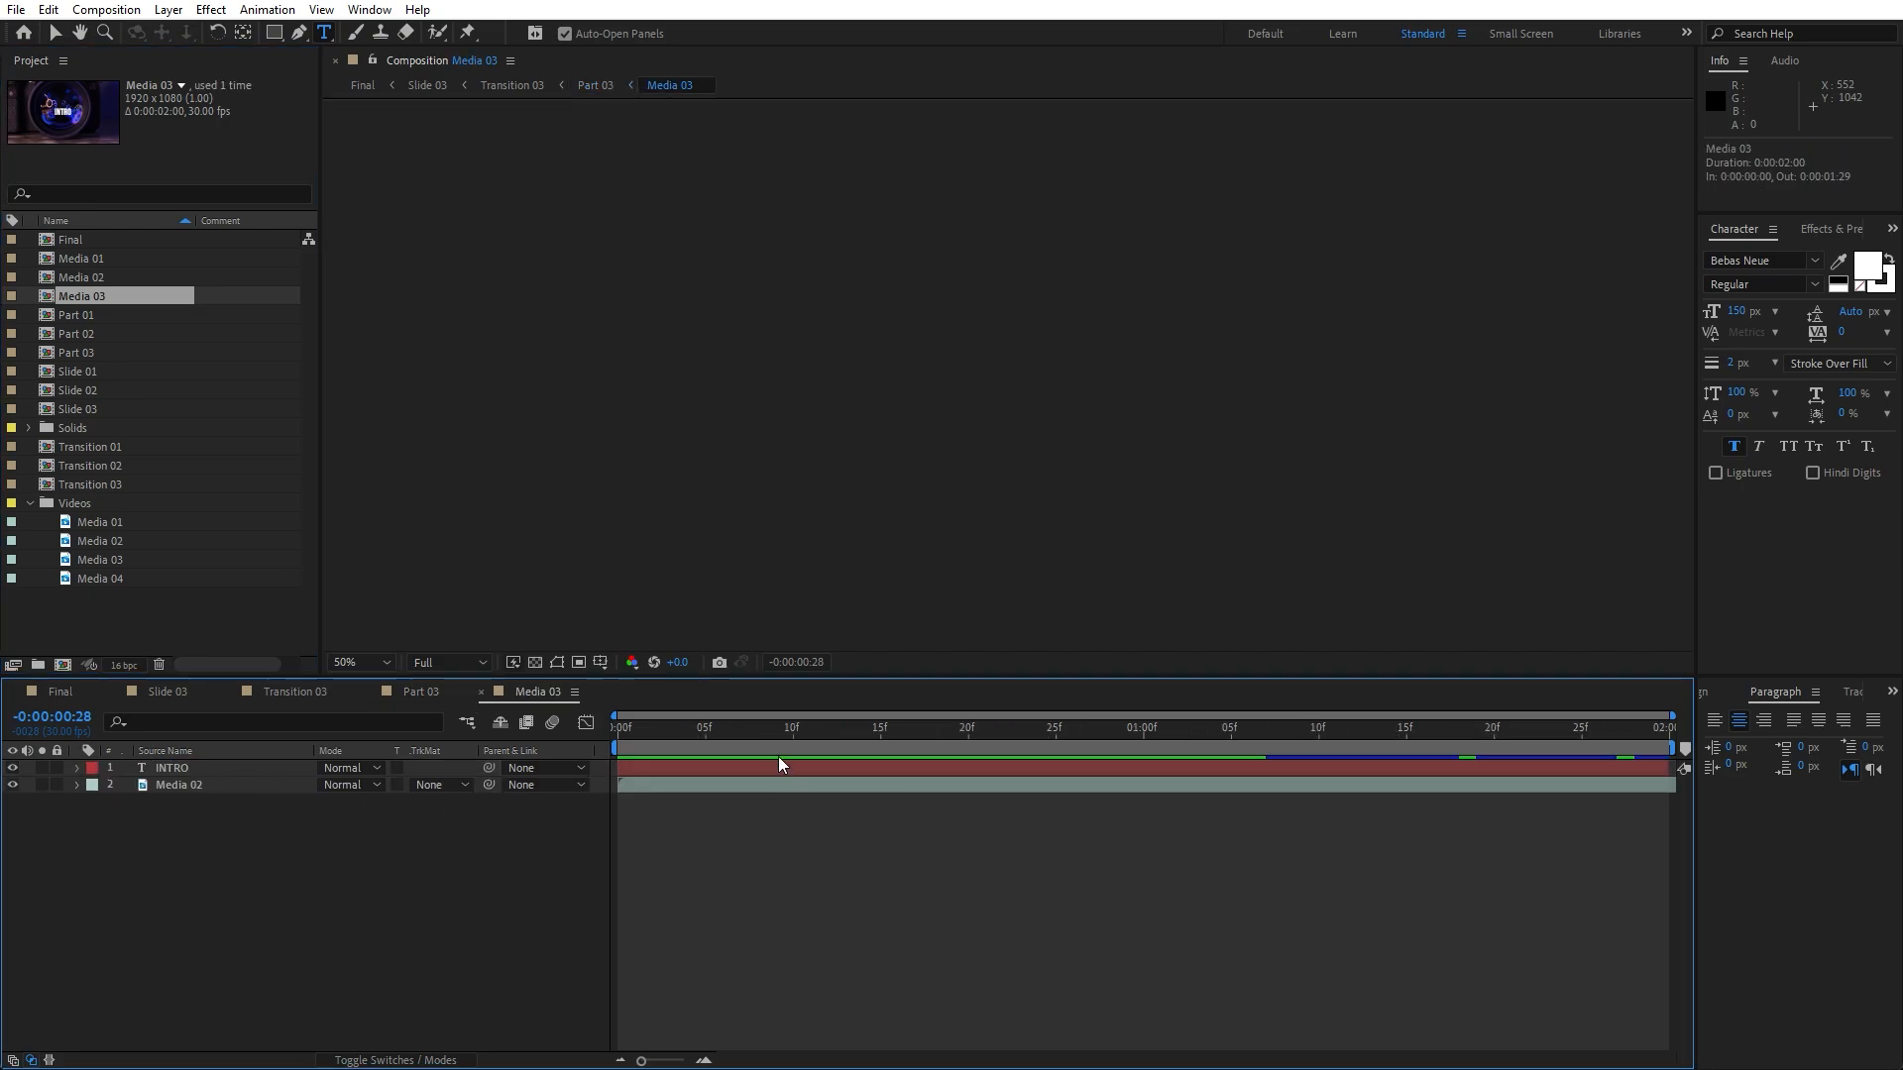
{"action": "left_click_drag", "start_coordinate": [652, 735], "coordinate": [864, 769]}
{"action": "left_click", "coordinate": [217, 783]}
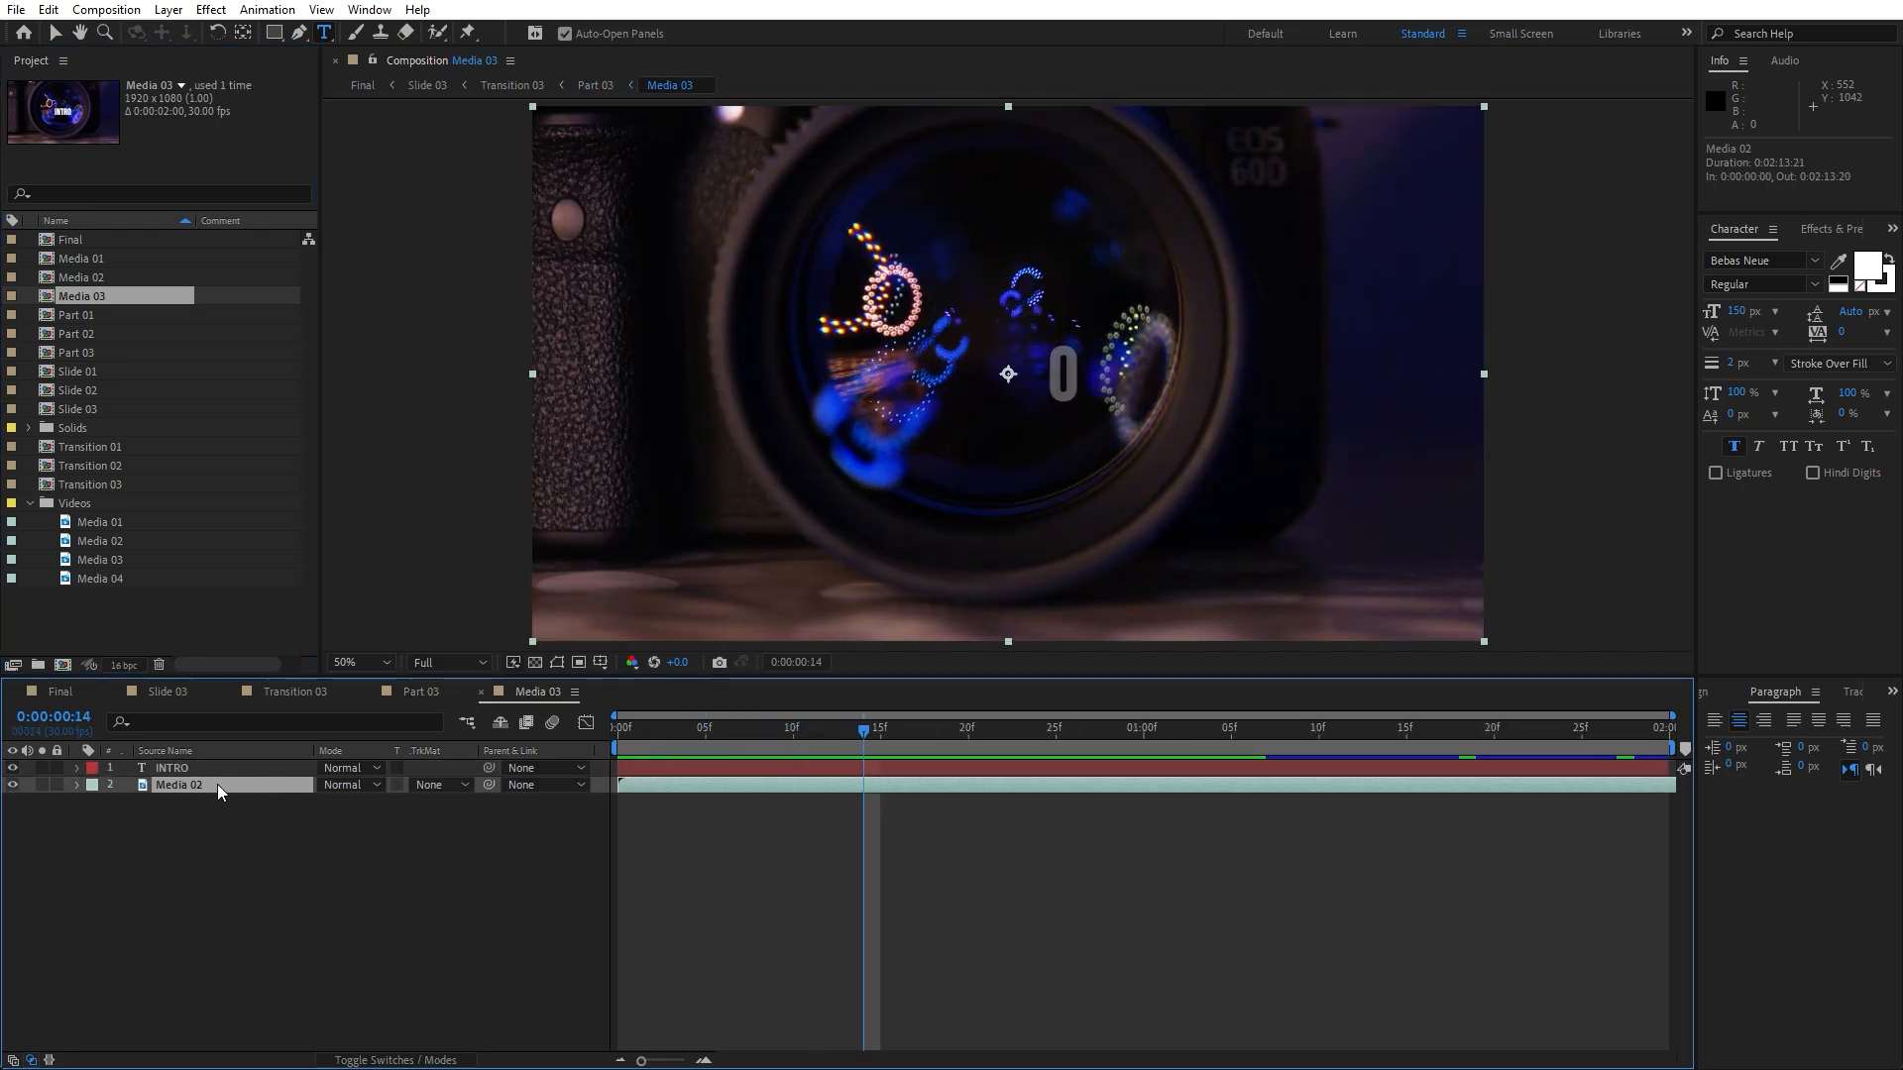
{"action": "left_click_drag", "start_coordinate": [109, 563], "coordinate": [247, 778]}
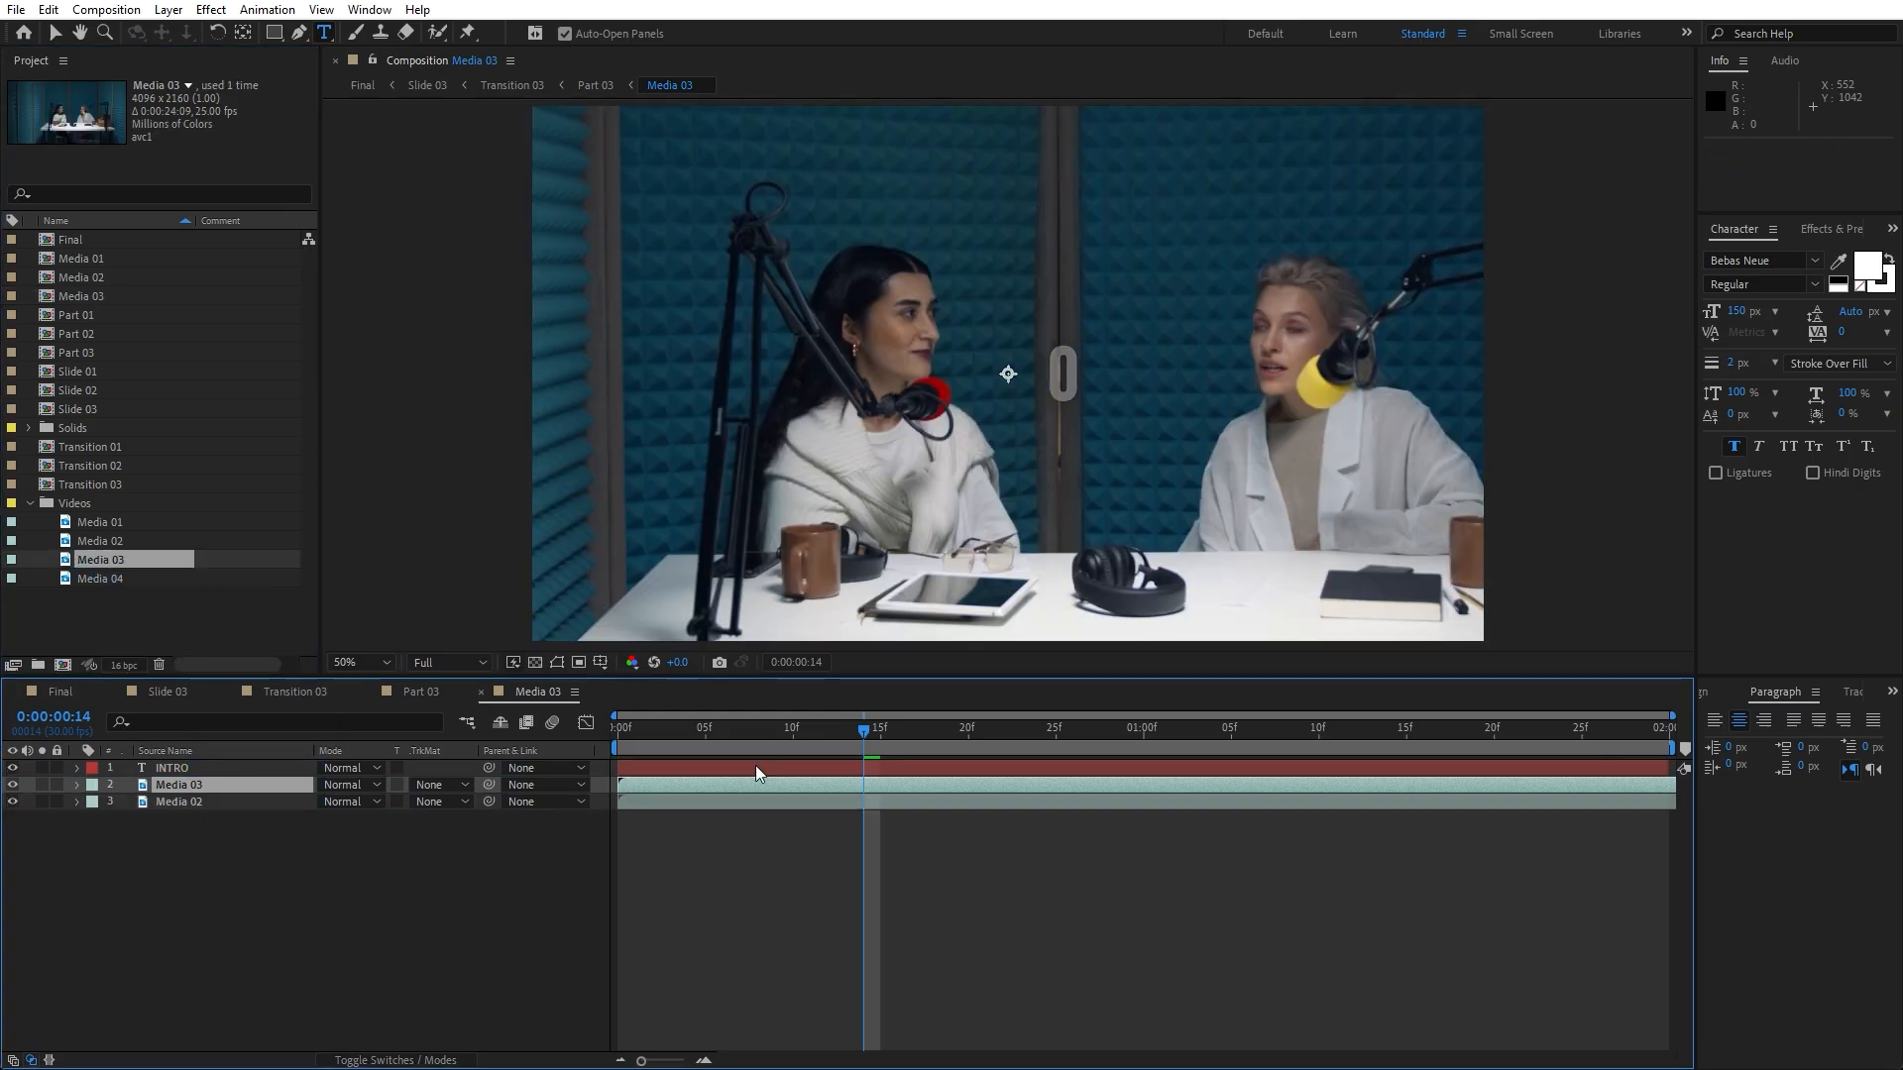
{"action": "left_click", "coordinate": [202, 802]}
{"action": "key", "text": "Delete"}
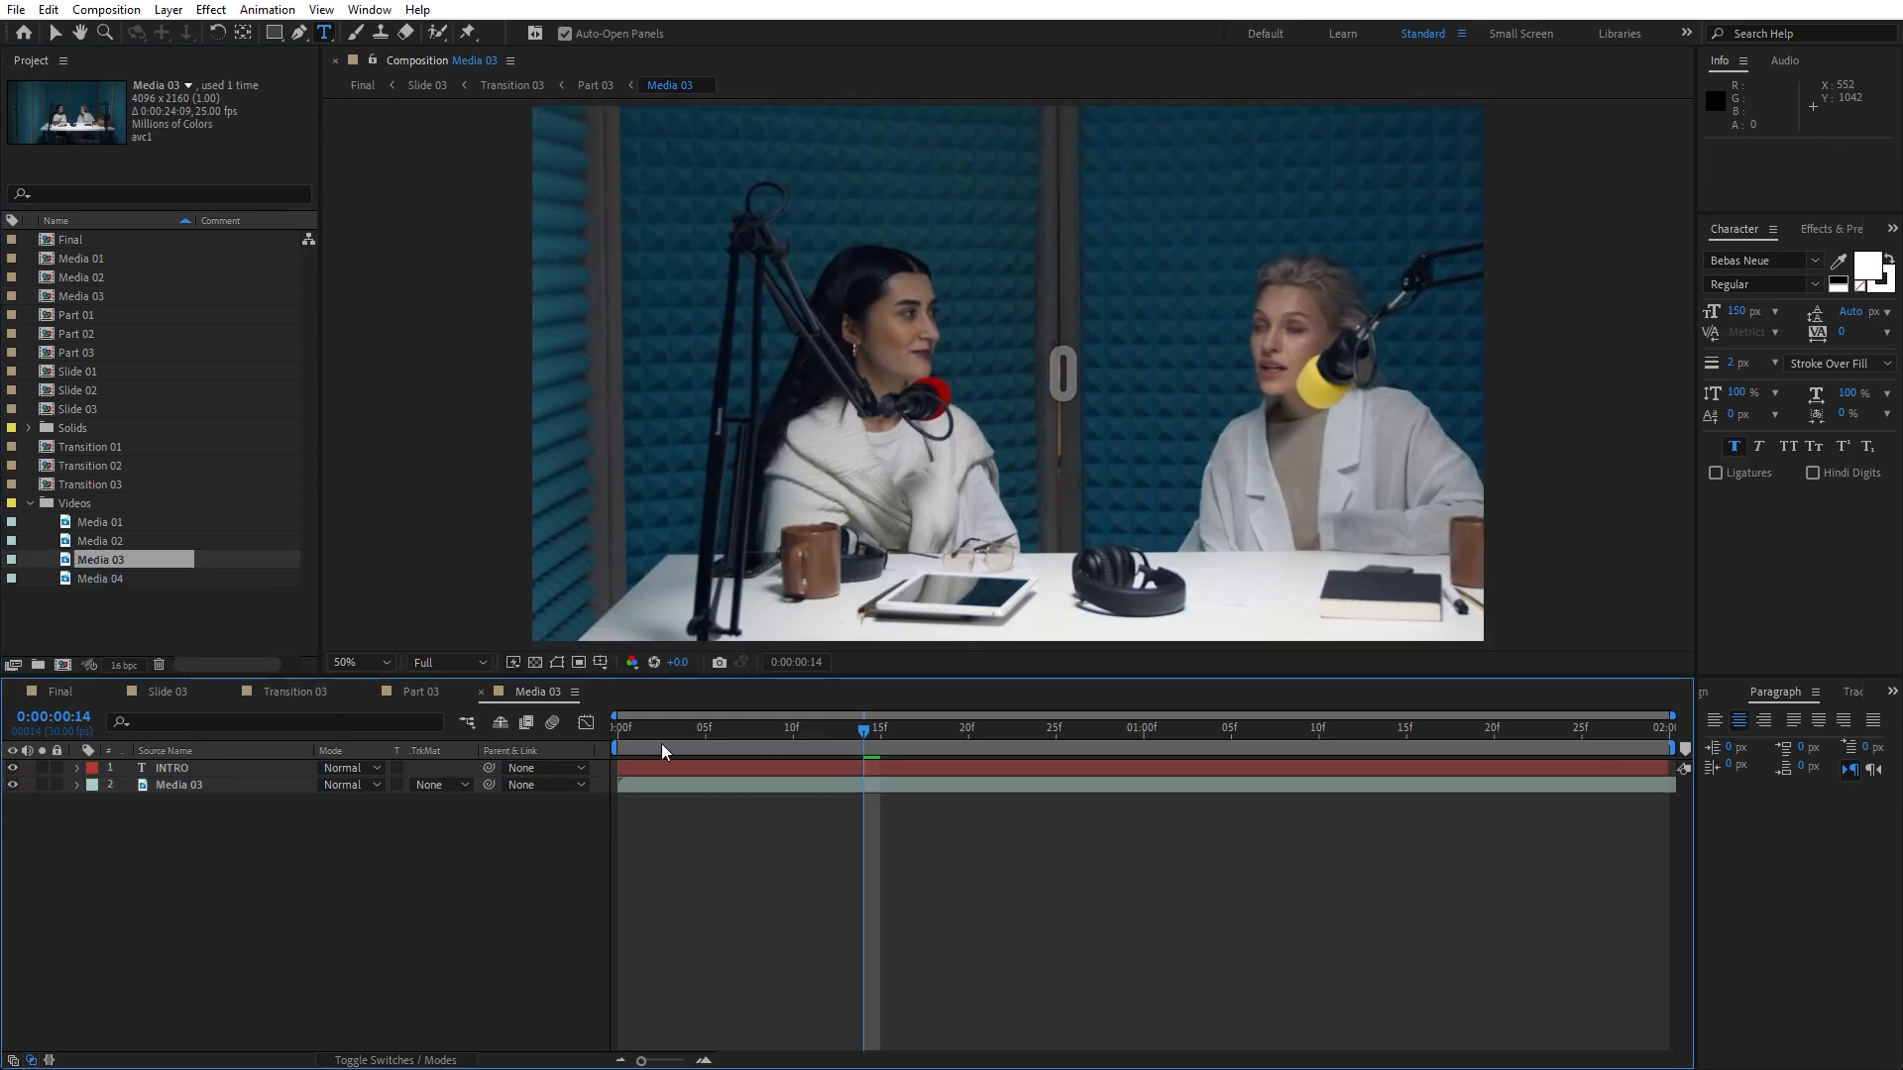
- Change the INTRO title in the Media 03 composition to SOFTONI and preview Slide 03 in Final
{"action": "key", "text": "Home"}
{"action": "left_click", "coordinate": [174, 769]}
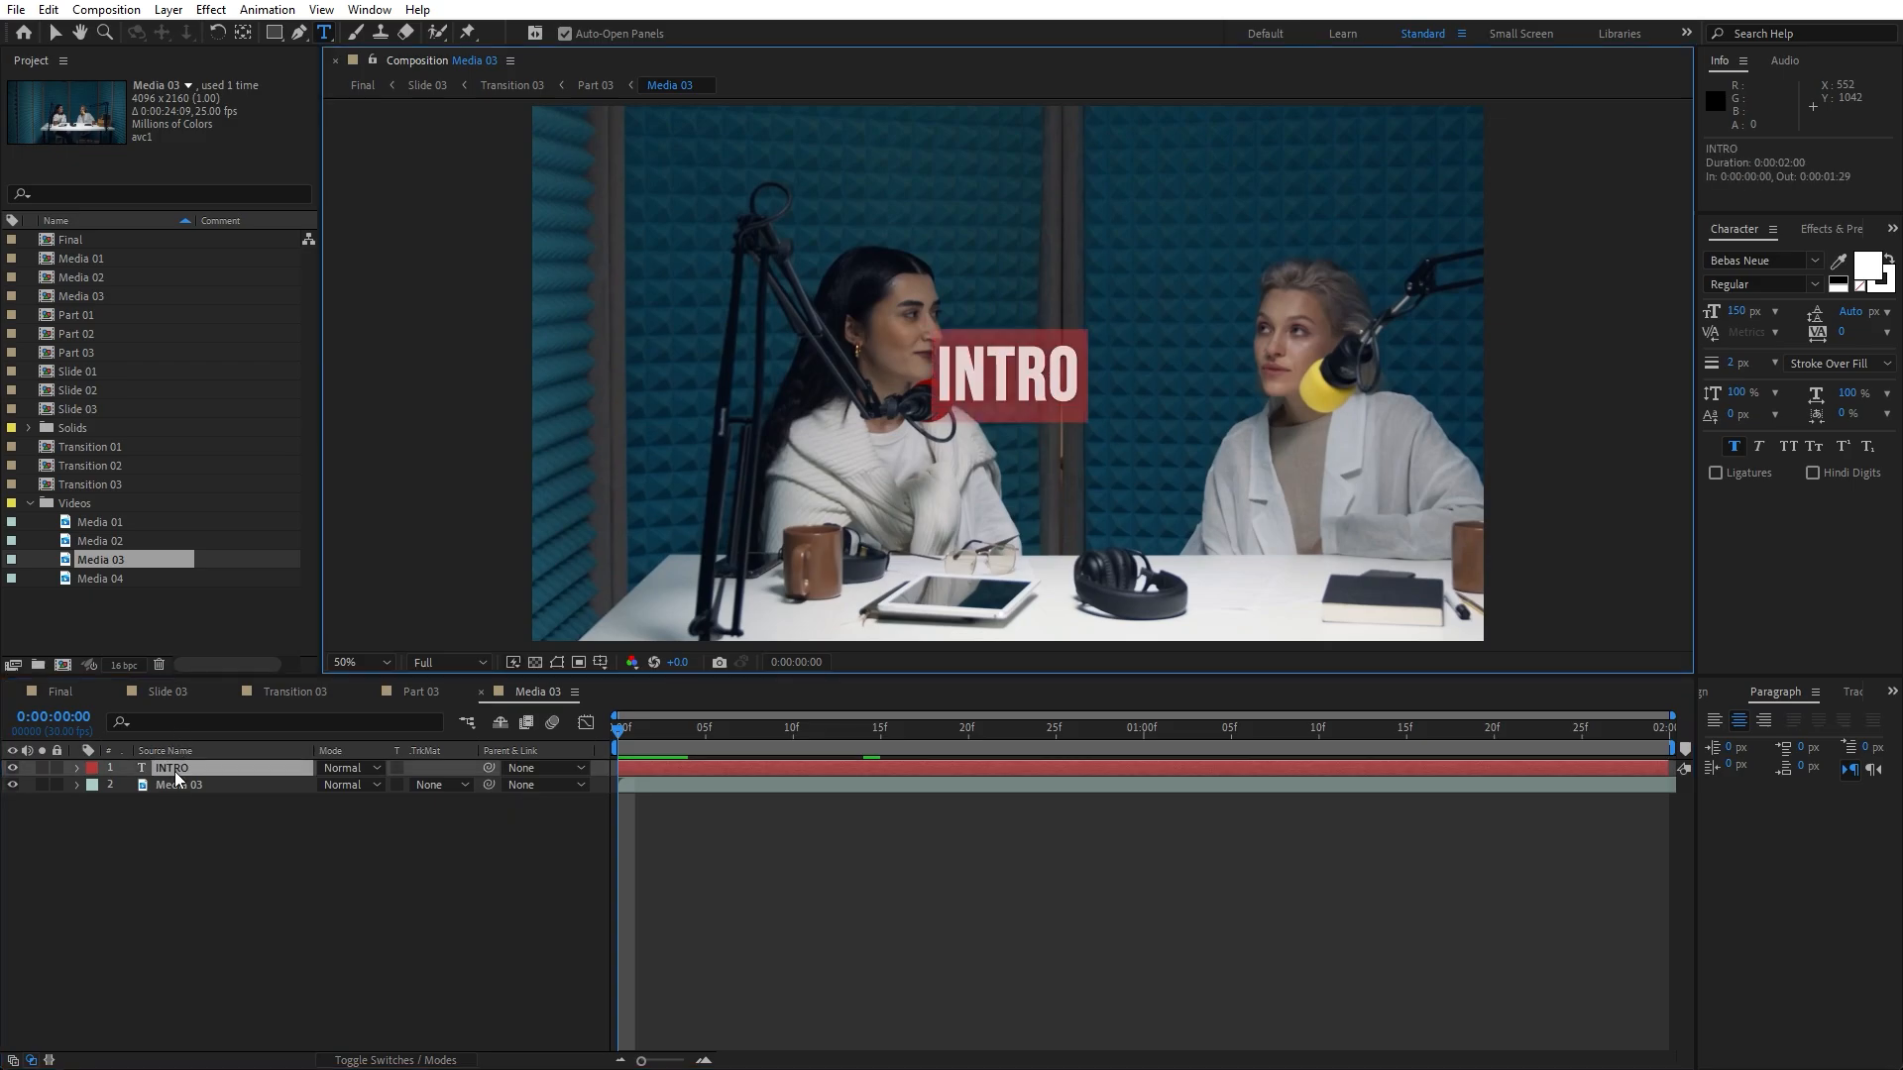
{"action": "type", "text": "SOFTONI"}
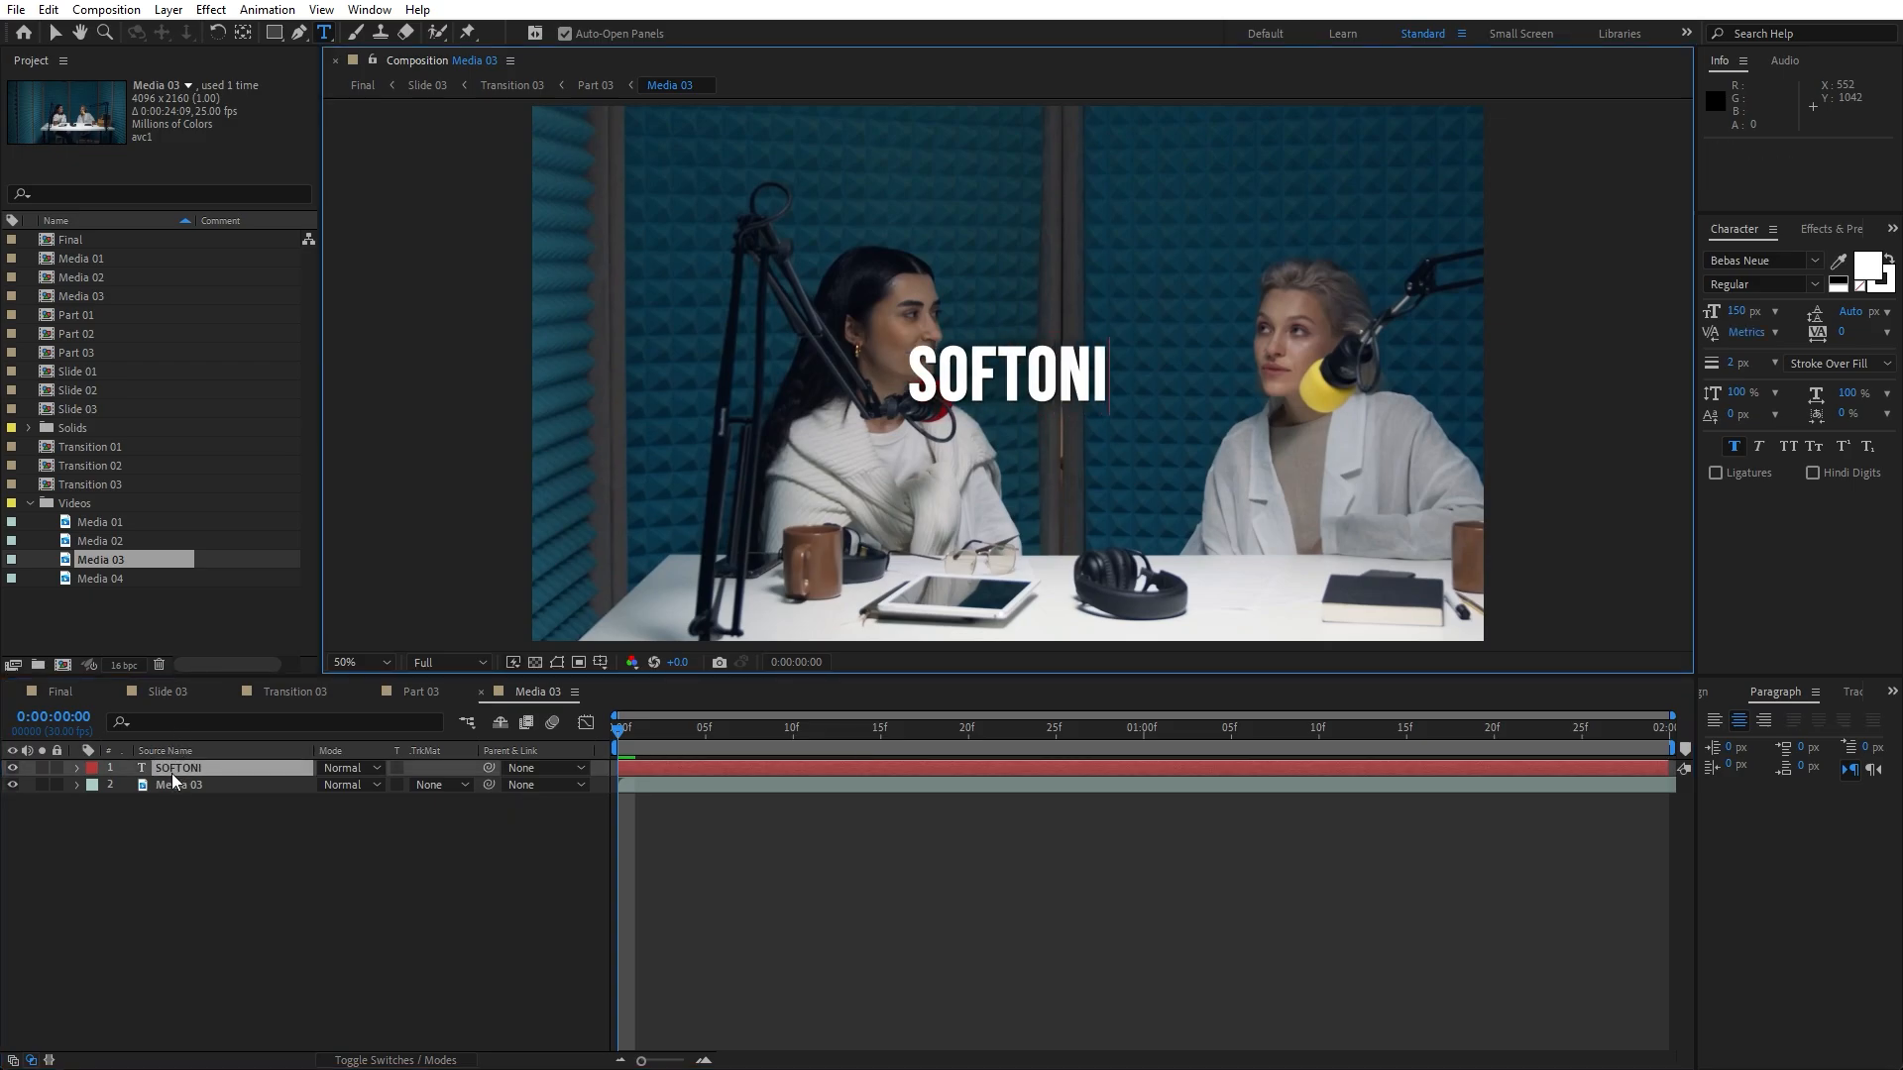
{"action": "left_click", "coordinate": [171, 773]}
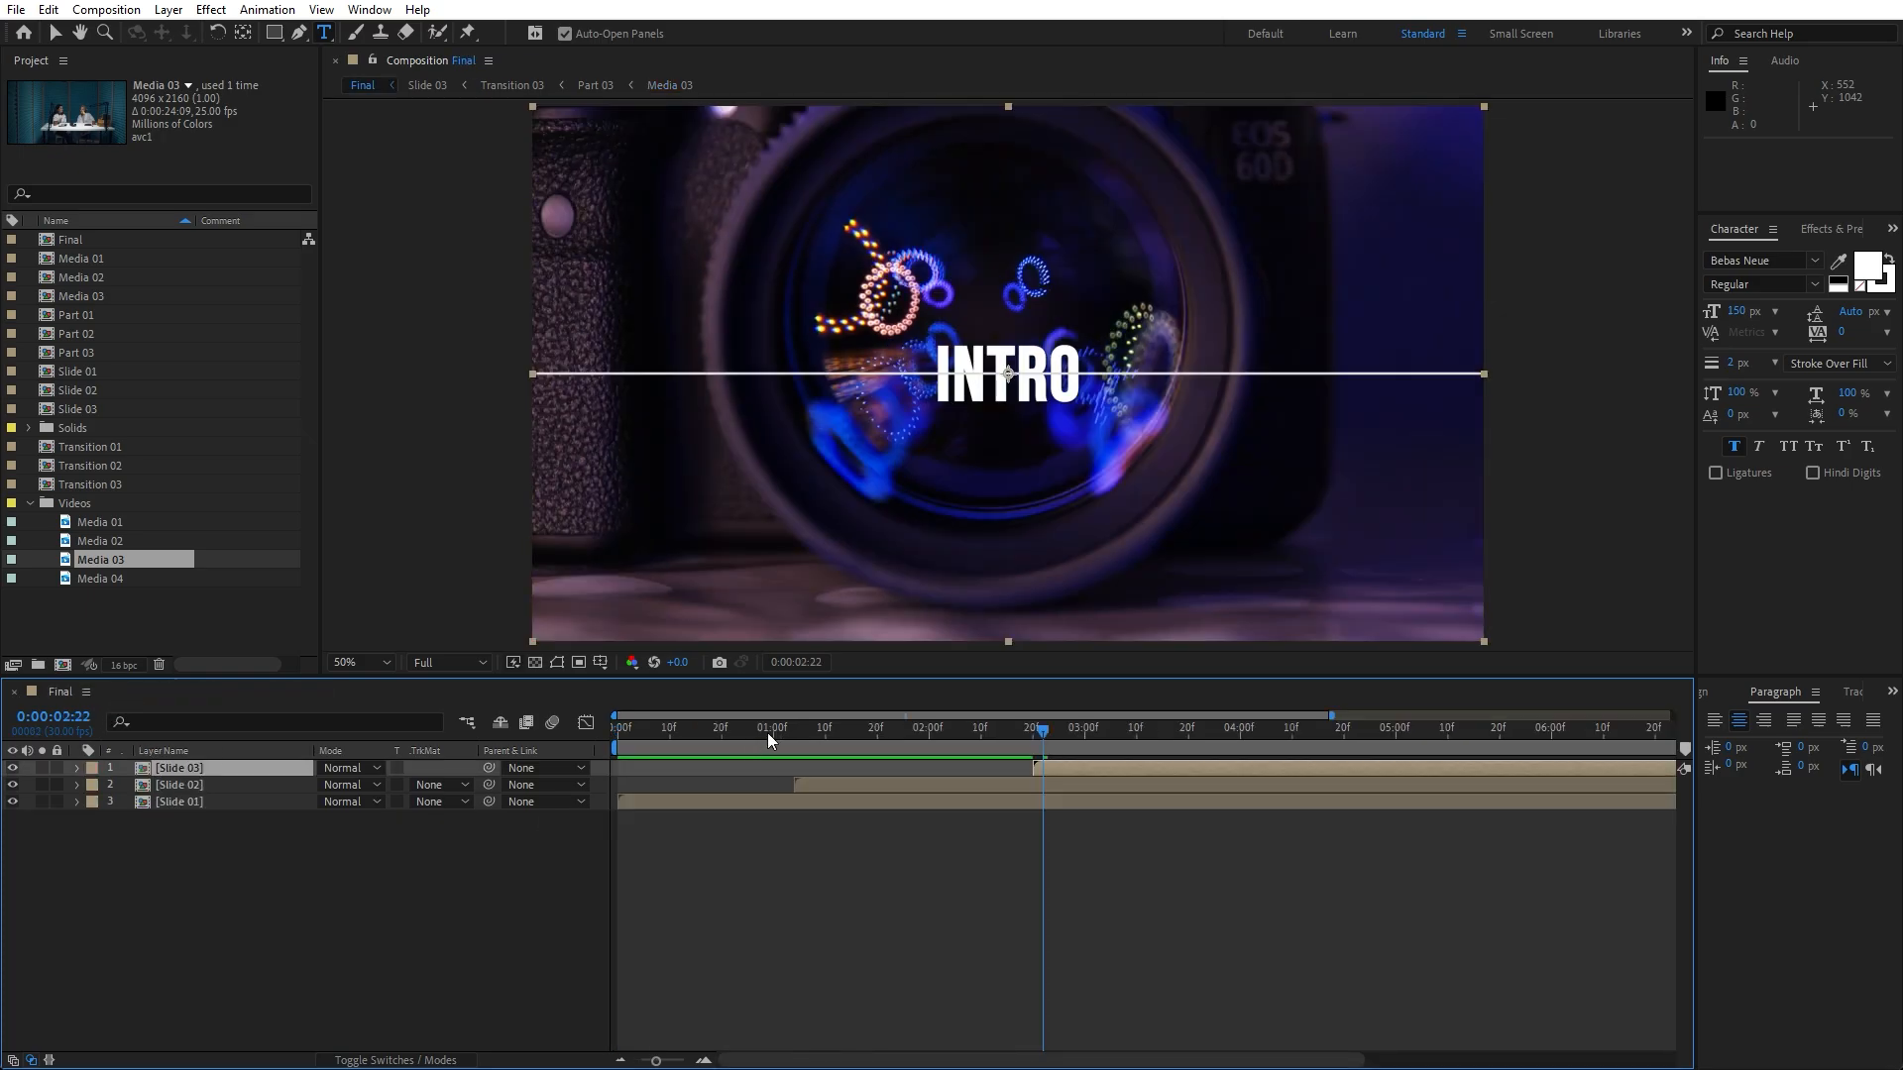
{"action": "left_click_drag", "start_coordinate": [769, 740], "coordinate": [1318, 781]}
{"action": "left_click", "coordinate": [233, 851]}
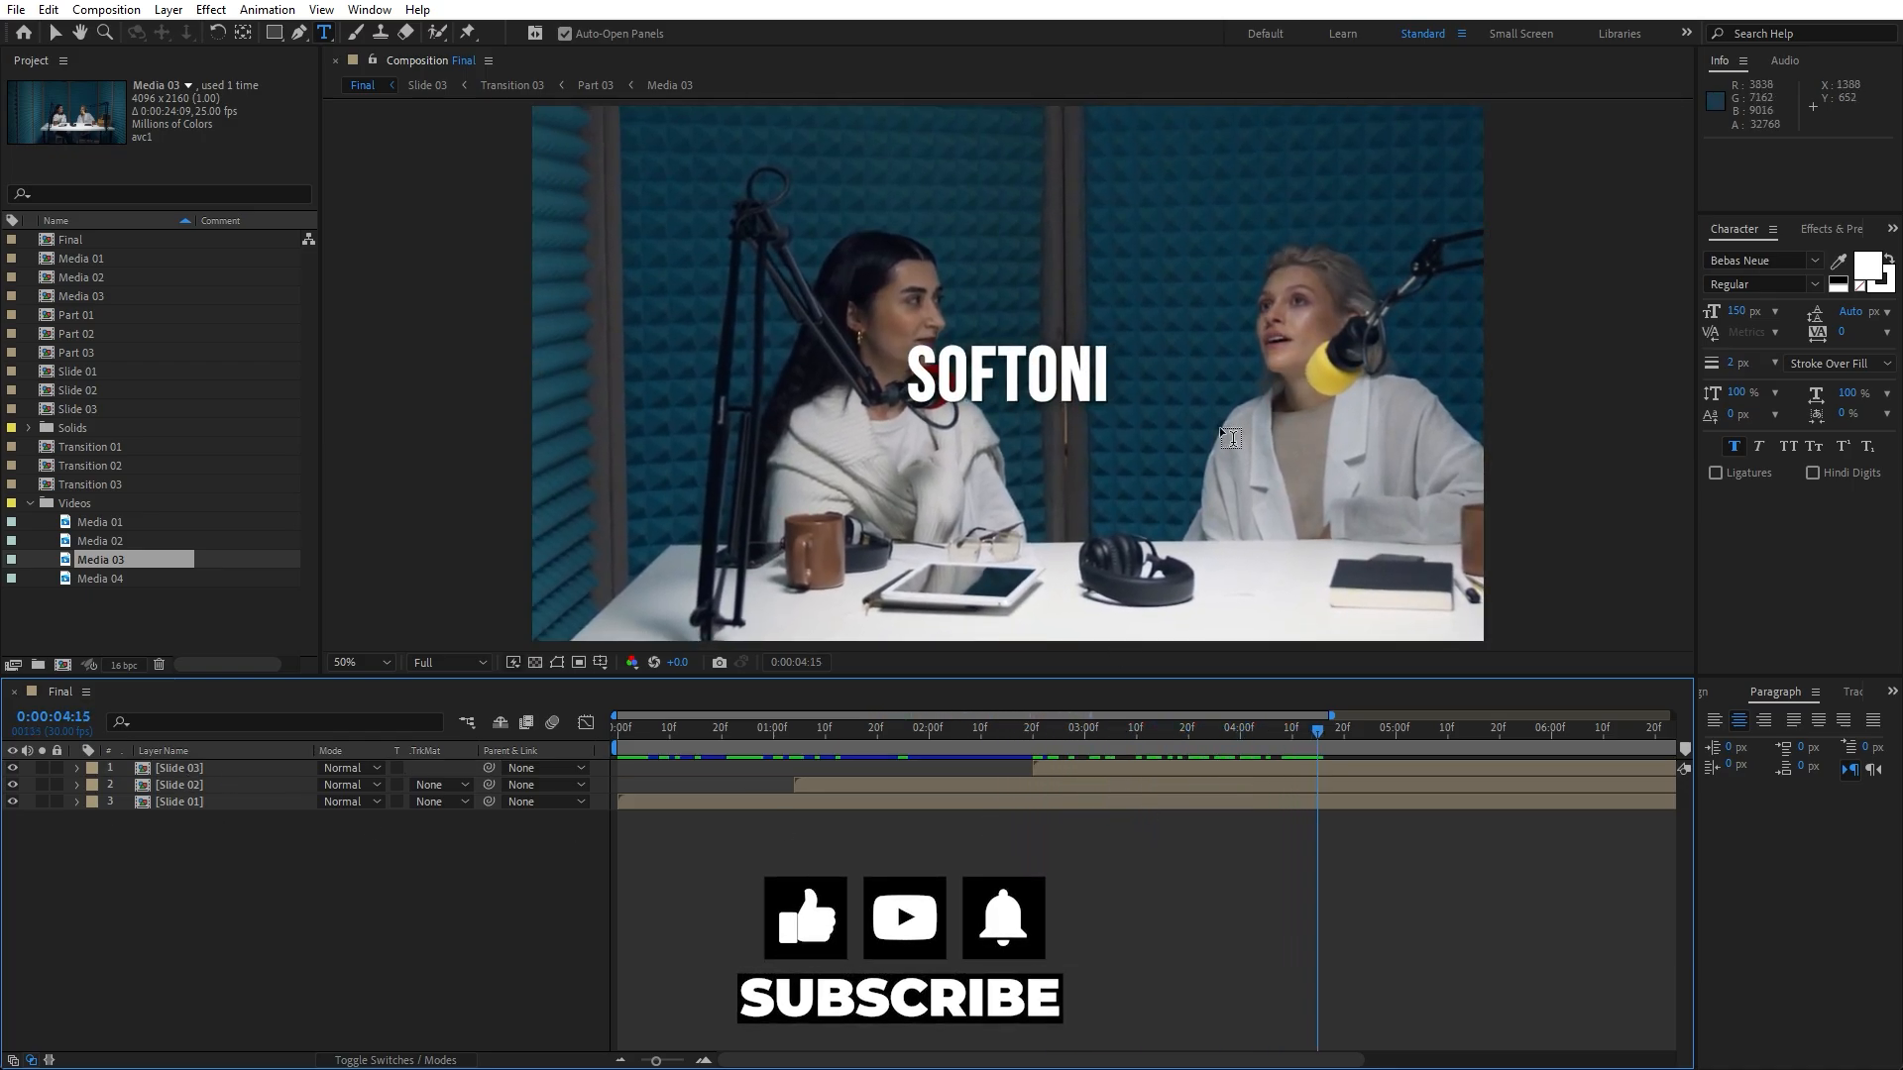
- Open Transition 03 through Slide 03, remove the TR layer's Scale keyframes and set Scale to 100% with proportions constrained
{"action": "double_click", "coordinate": [194, 768]}
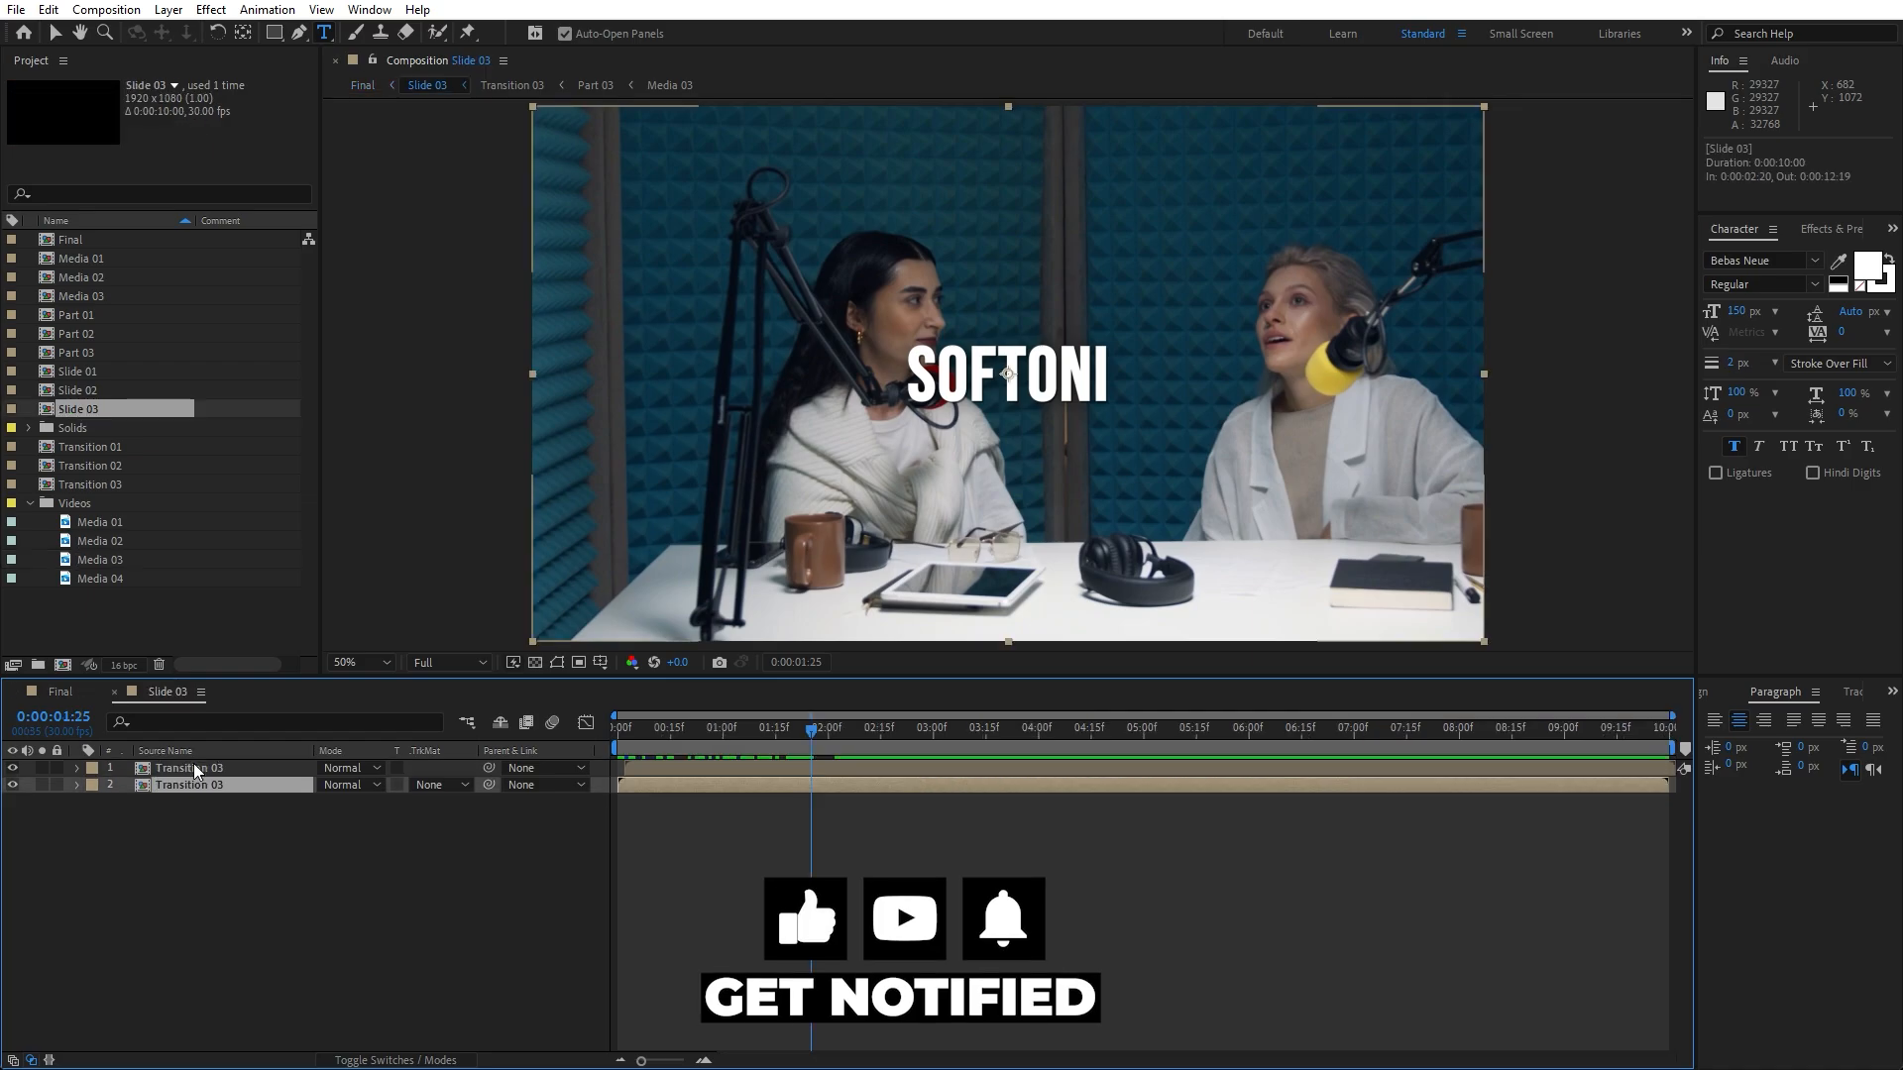
{"action": "left_click", "coordinate": [196, 786]}
{"action": "double_click", "coordinate": [196, 785]}
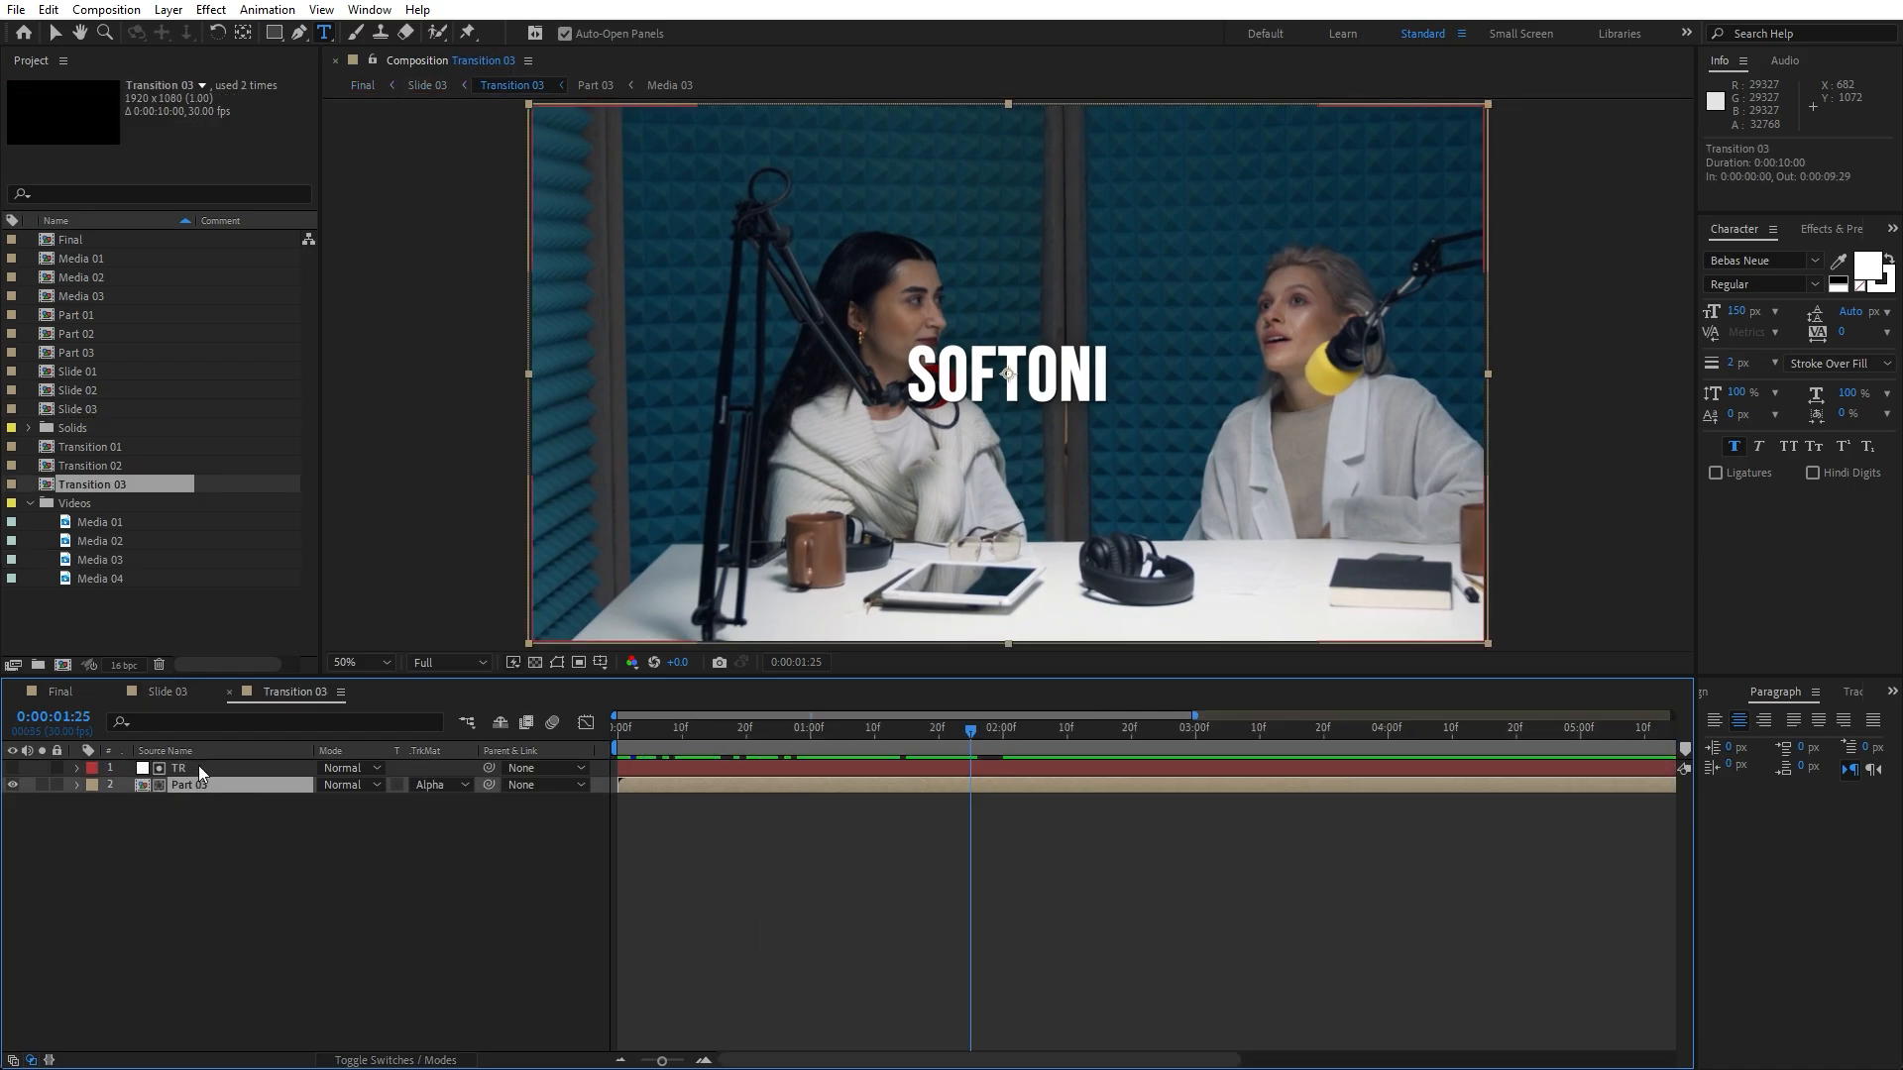
{"action": "left_click", "coordinate": [228, 772]}
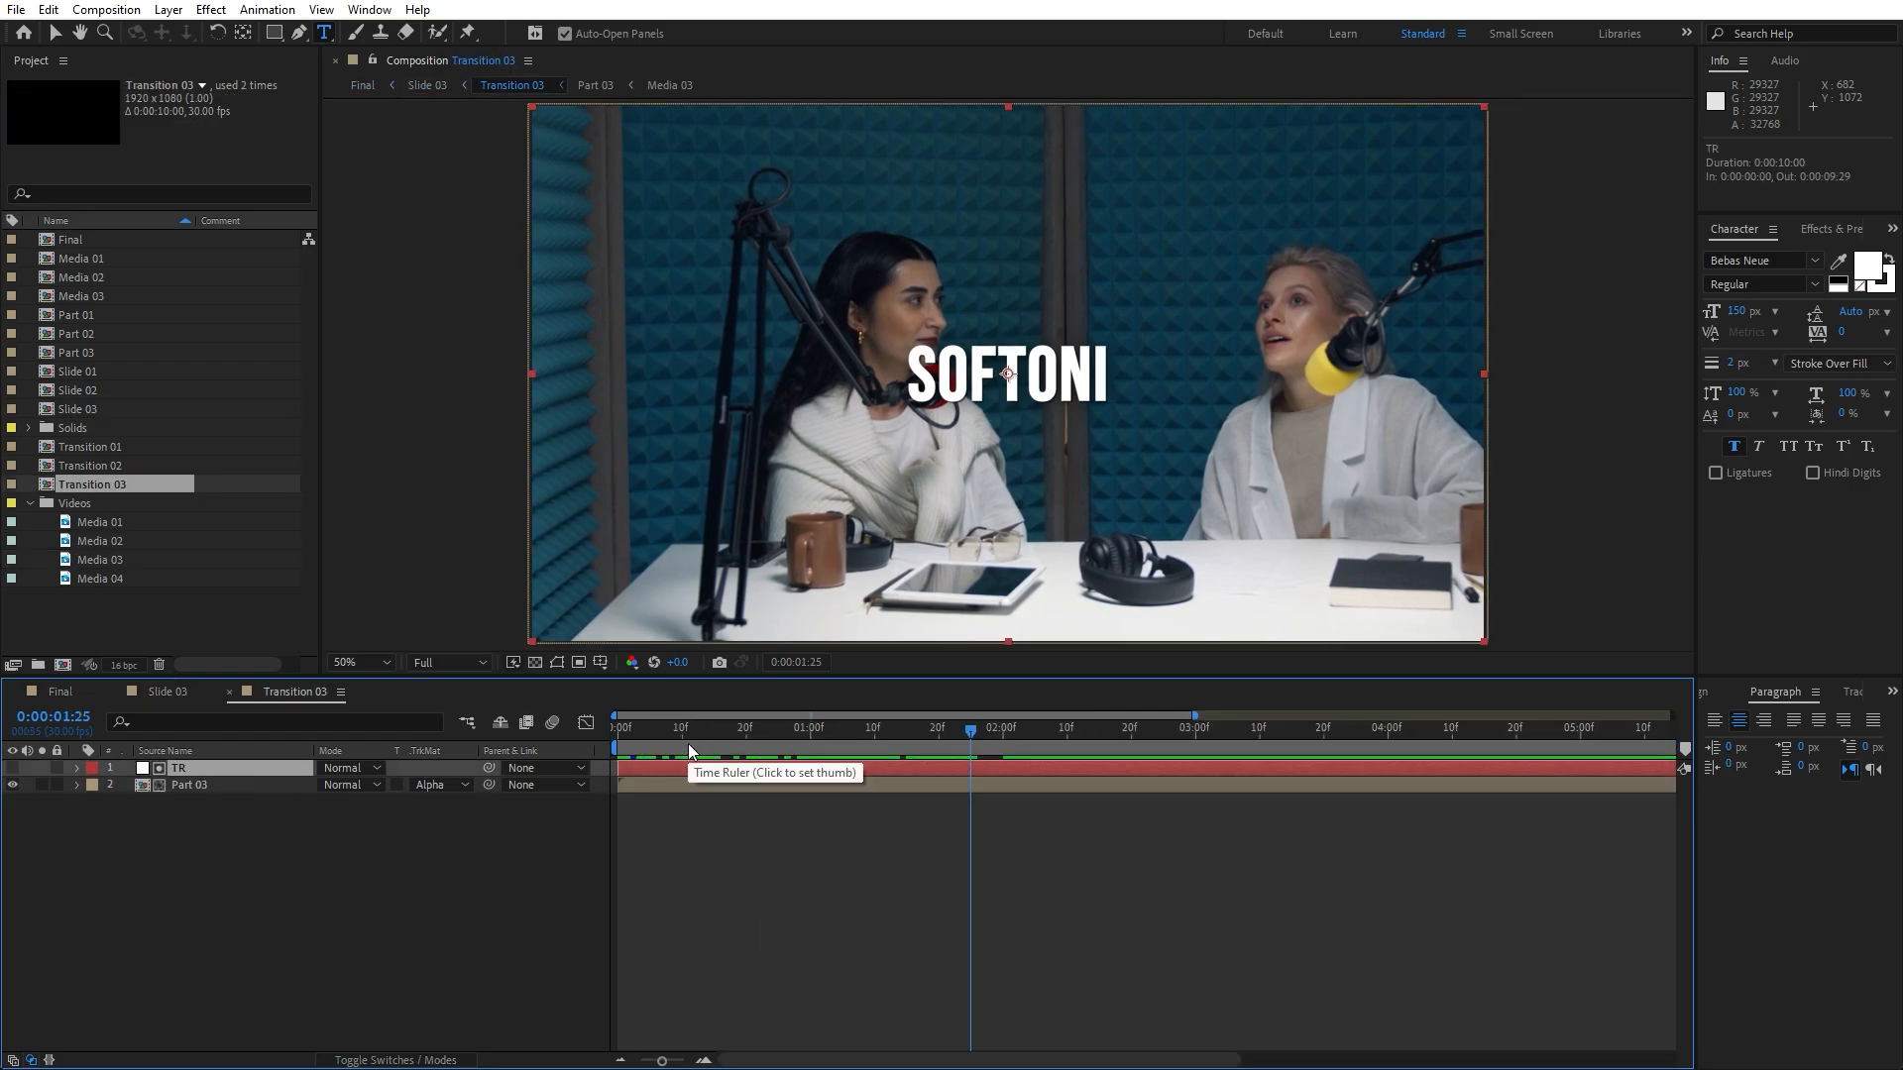
{"action": "key", "text": "u"}
{"action": "key", "text": "Home"}
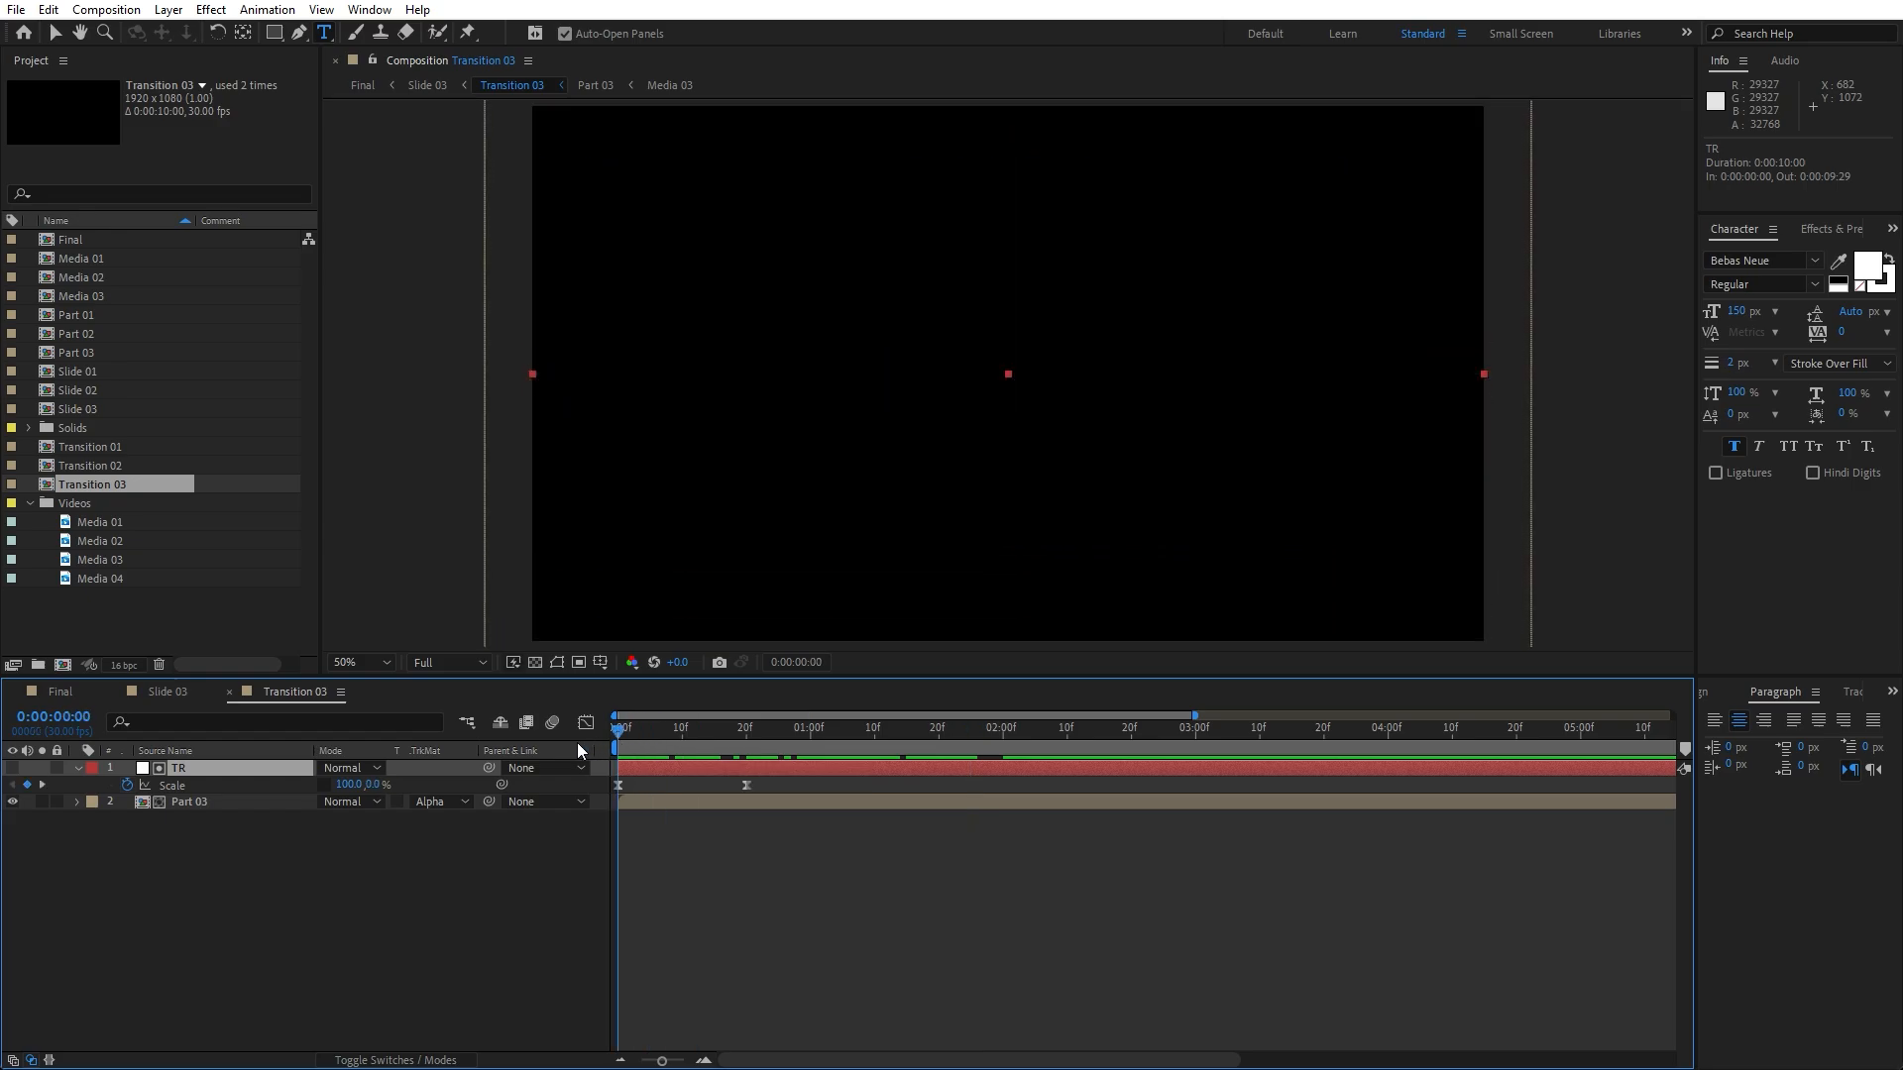
{"action": "left_click", "coordinate": [127, 785]}
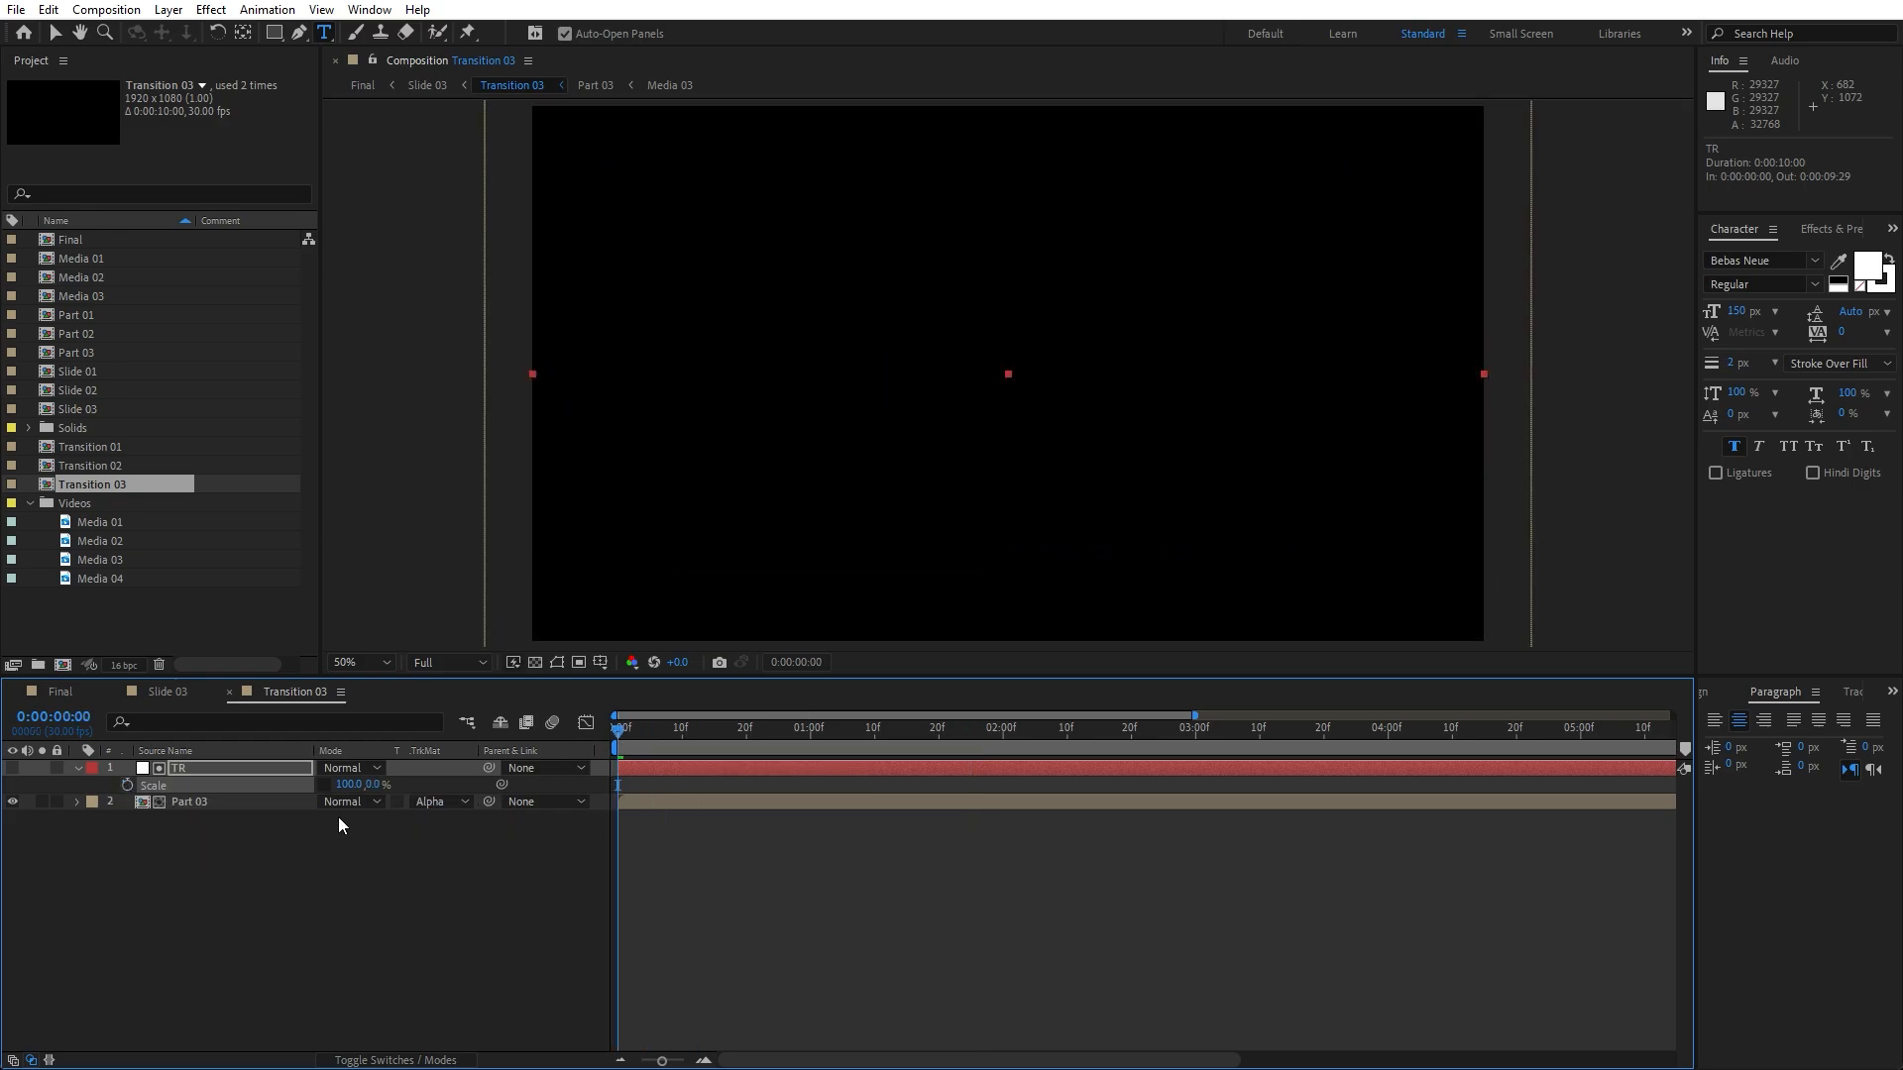
{"action": "left_click", "coordinate": [369, 784]}
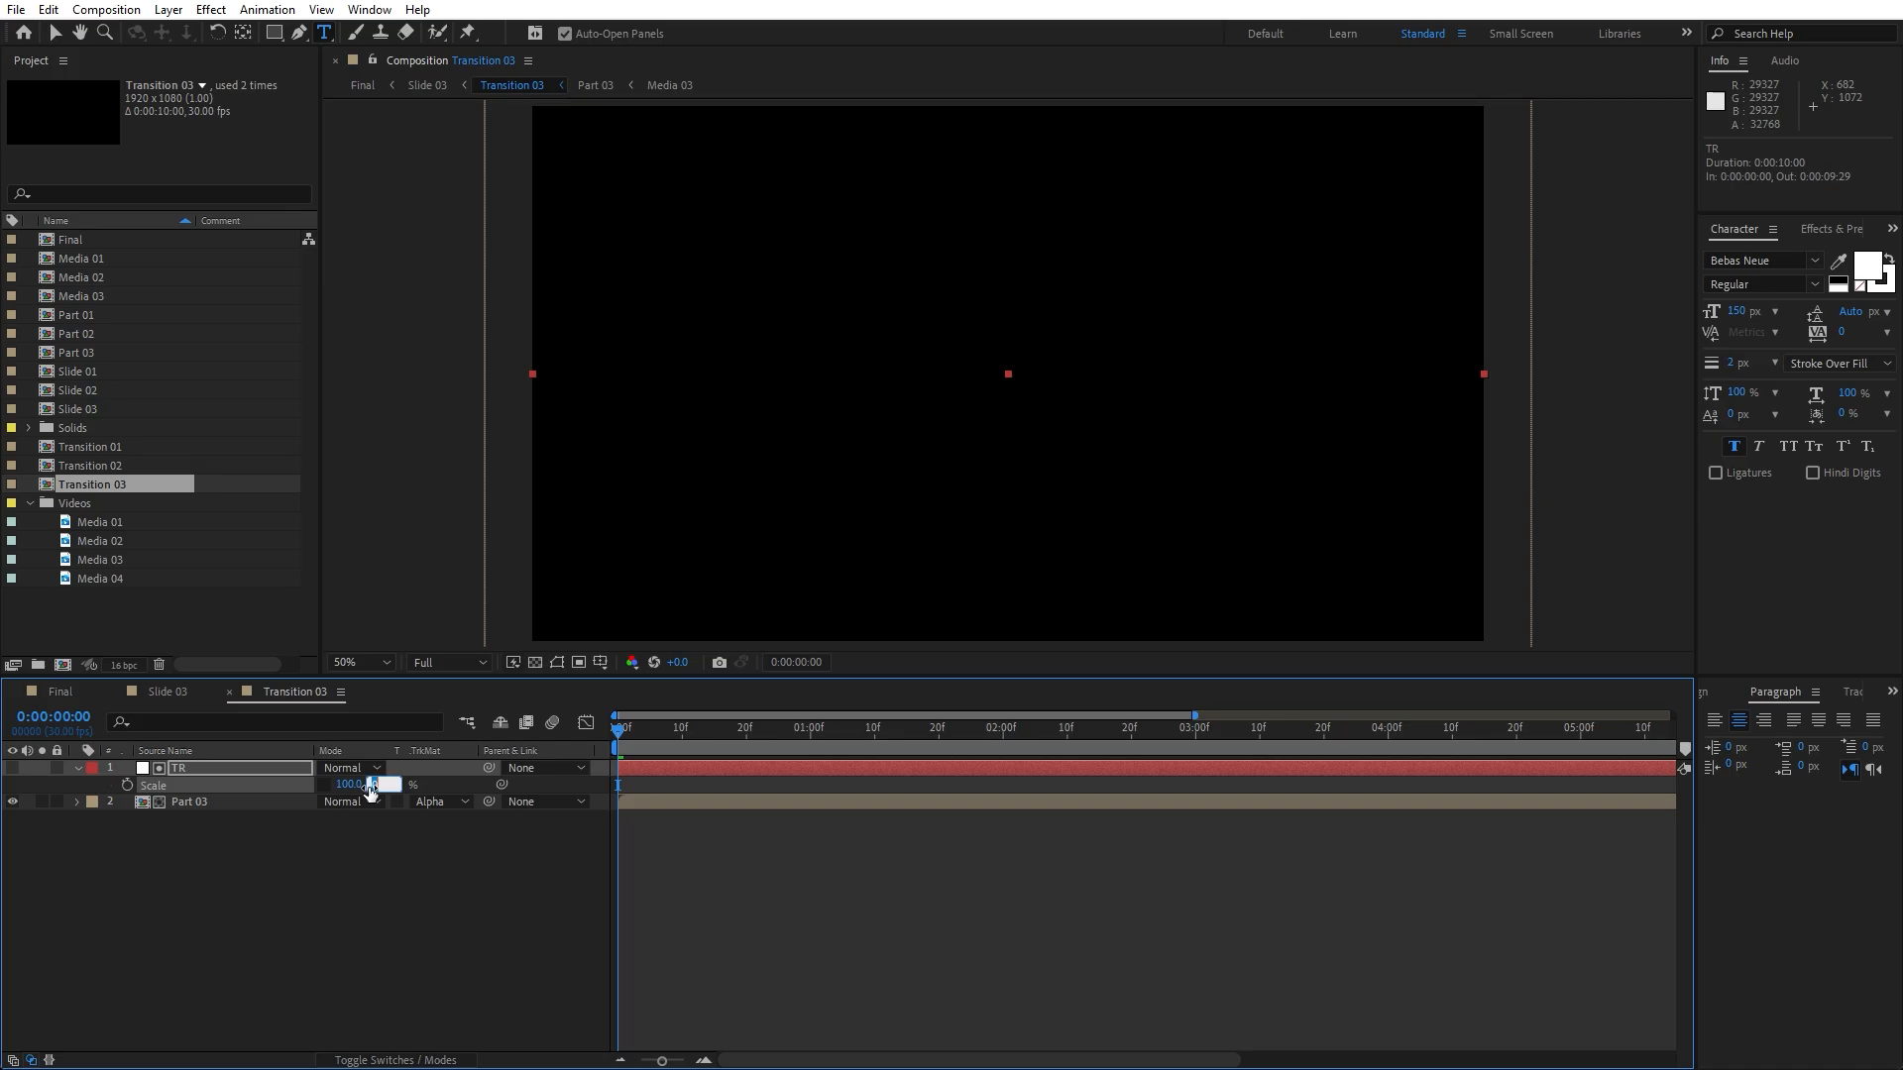
{"action": "left_click", "coordinate": [357, 881]}
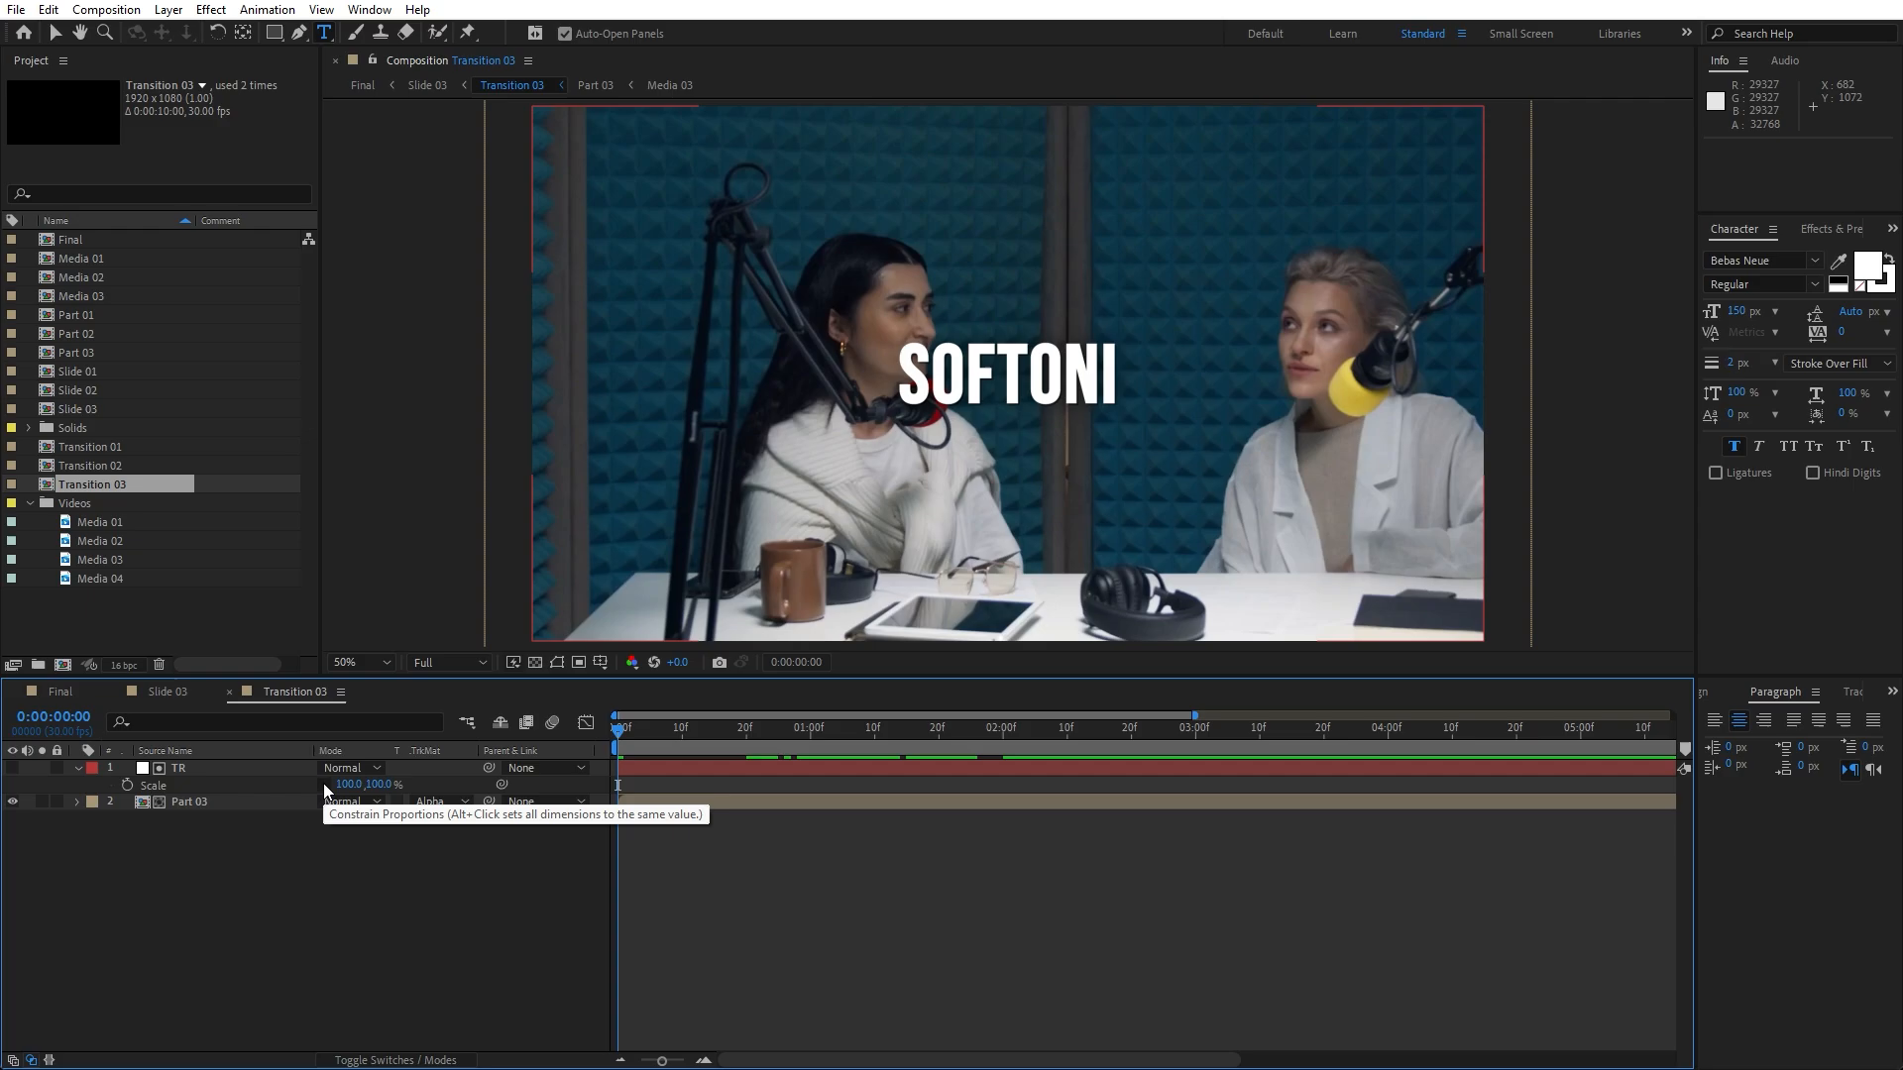
{"action": "left_click", "coordinate": [324, 785]}
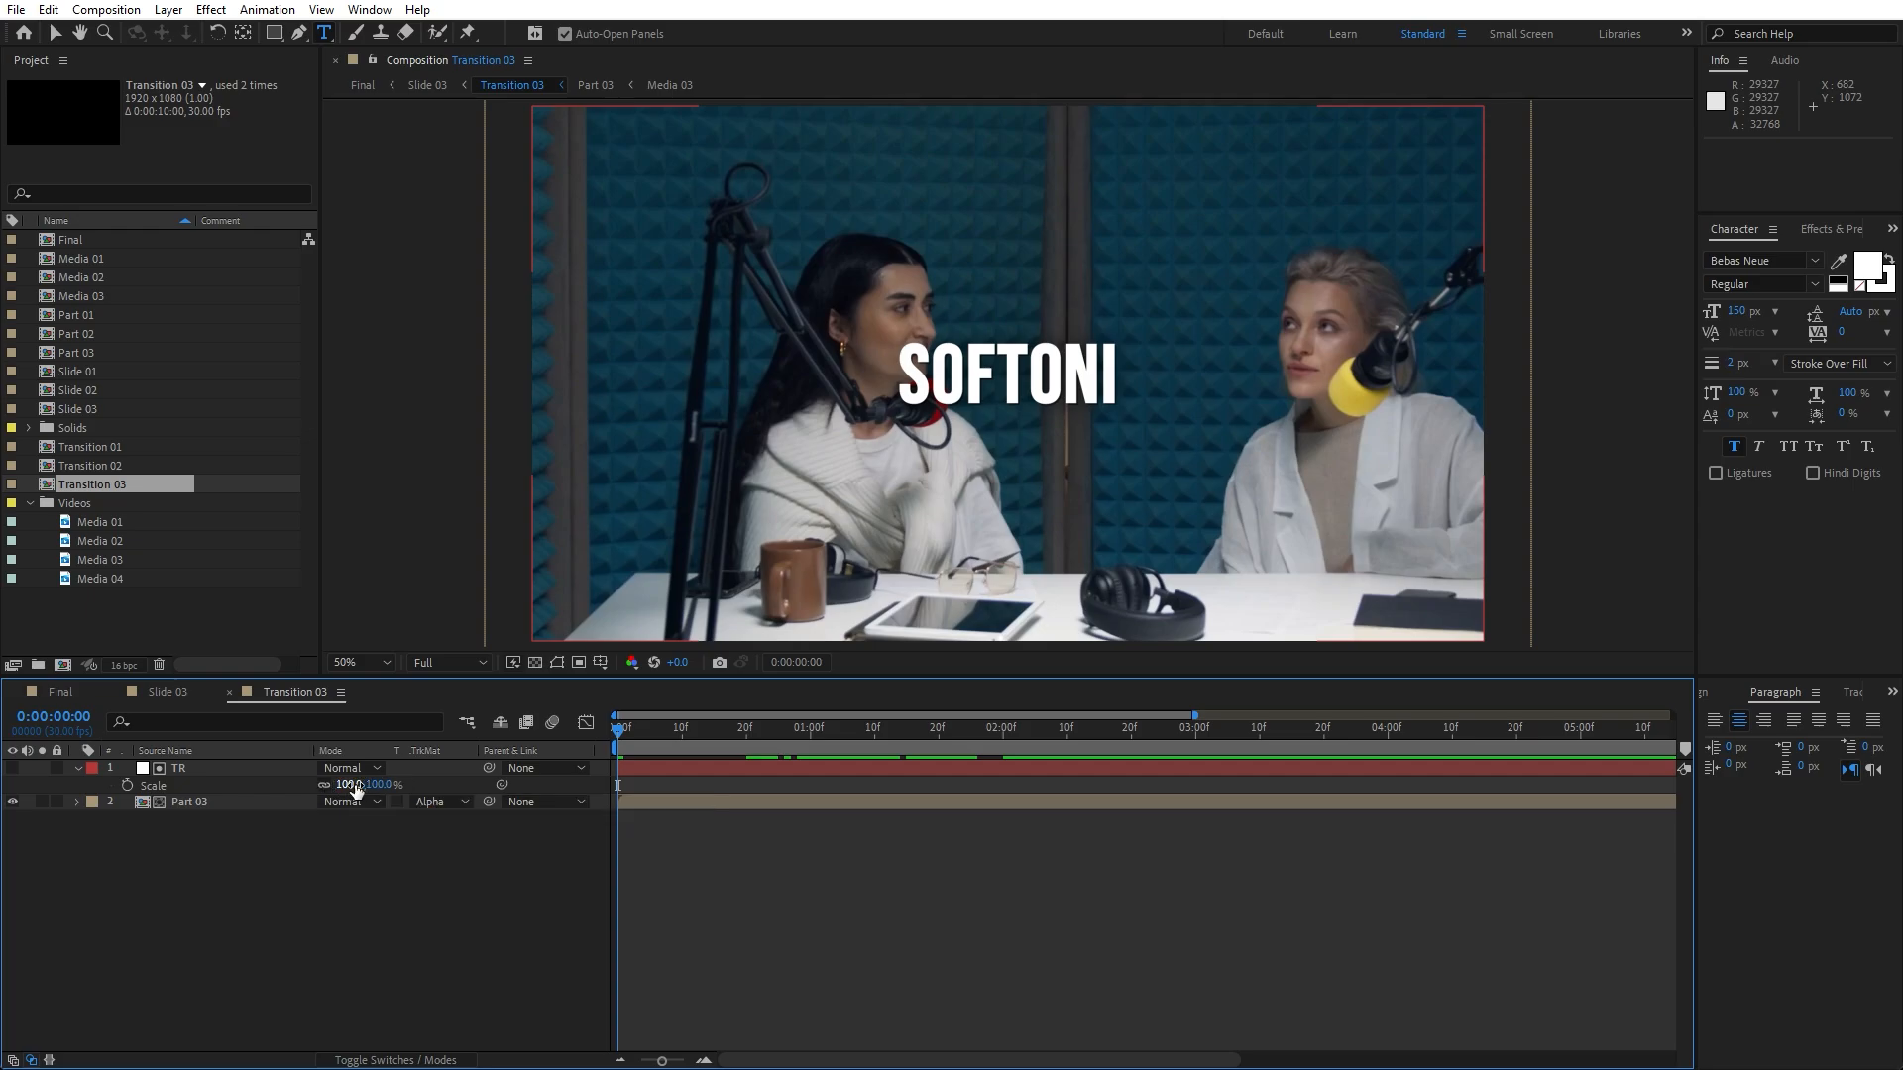
- Make the TR matte layer visible and set its Rotation to 45°
{"action": "left_click", "coordinate": [220, 773]}
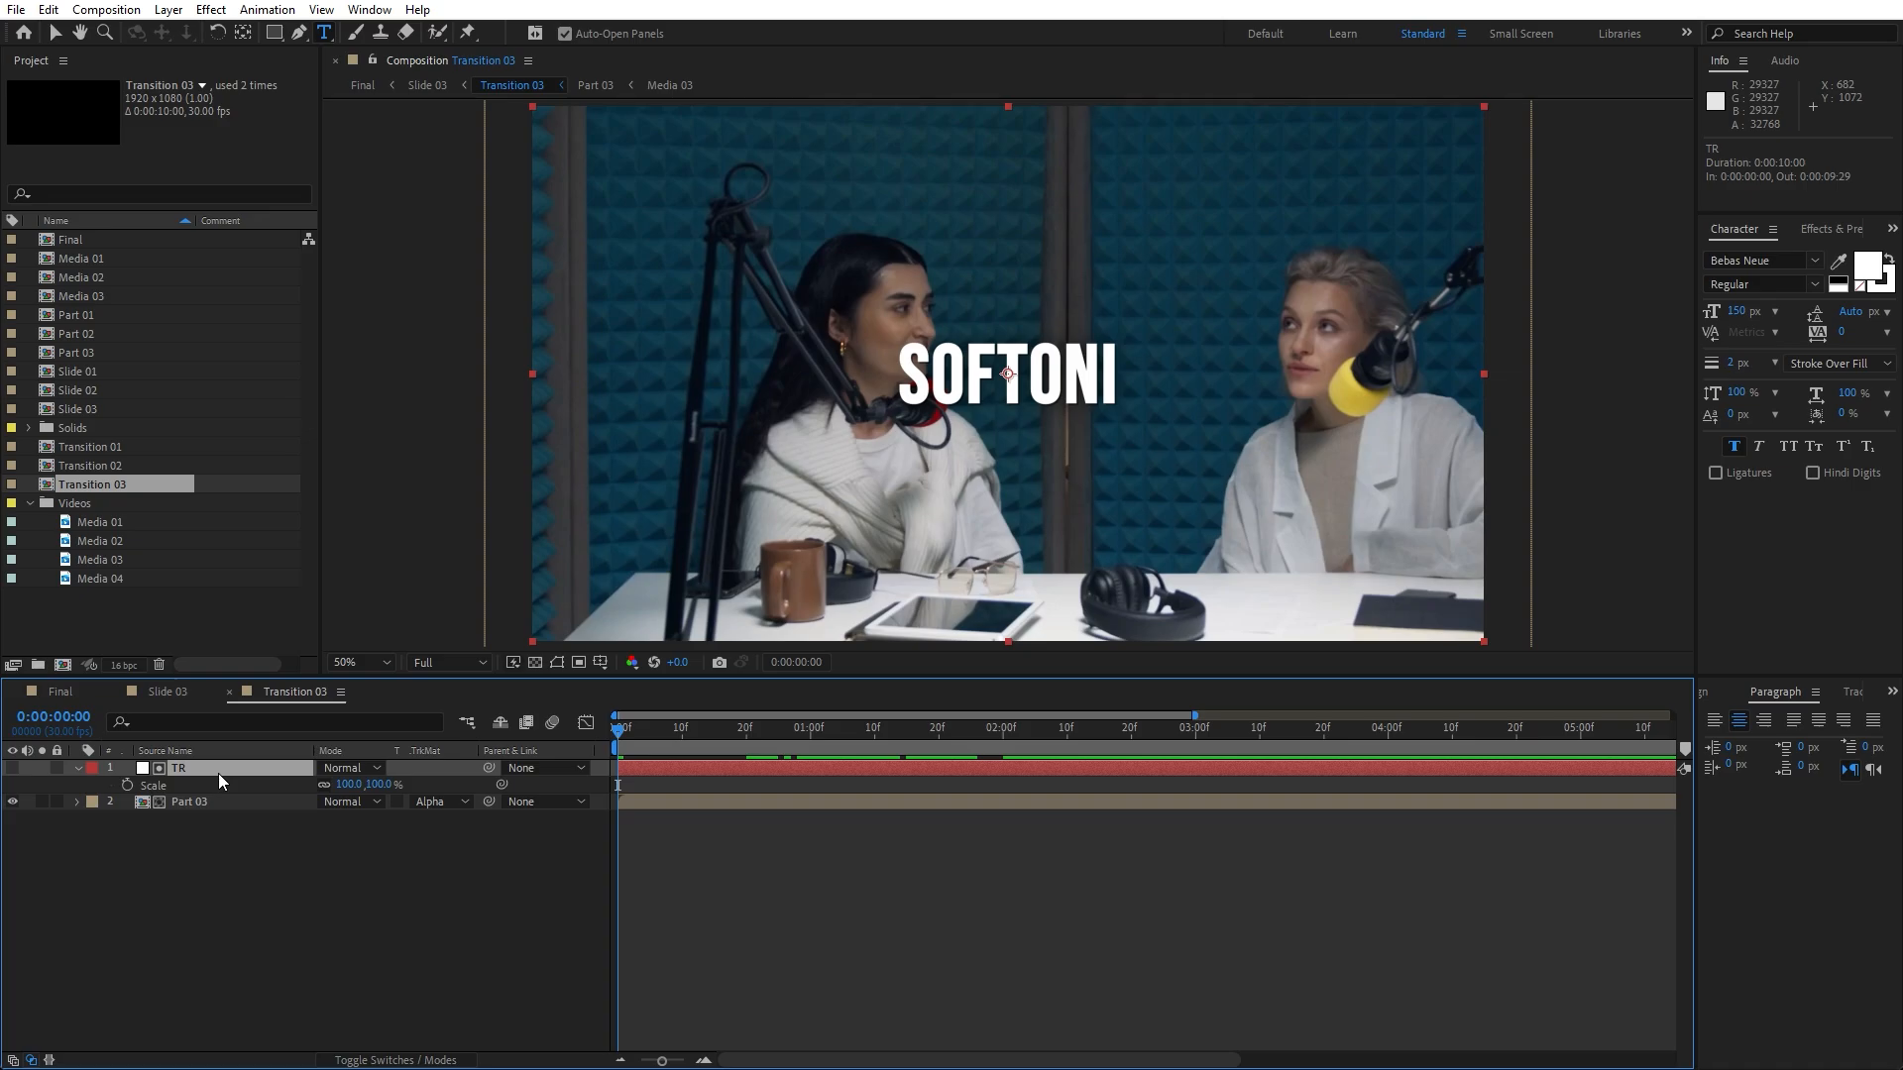
{"action": "left_click", "coordinate": [12, 769]}
{"action": "key", "text": "r"}
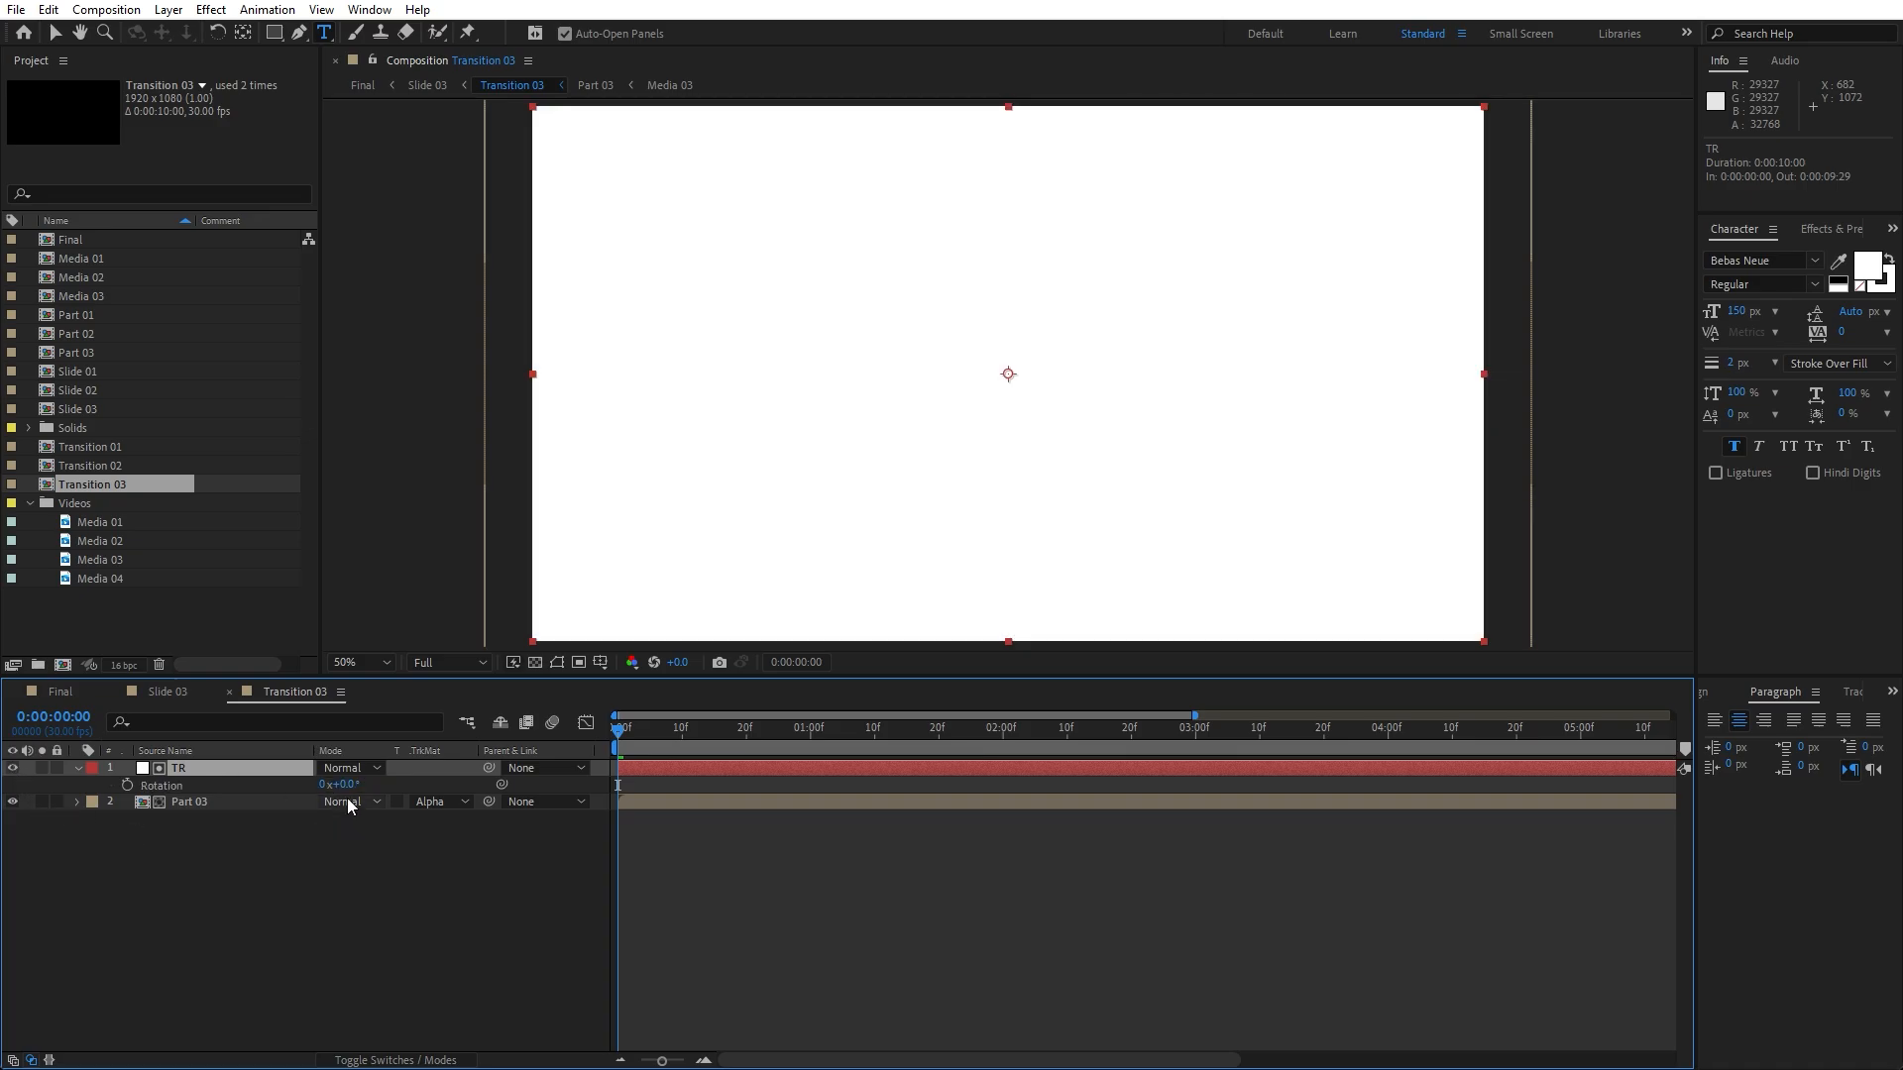
{"action": "left_click", "coordinate": [346, 784]}
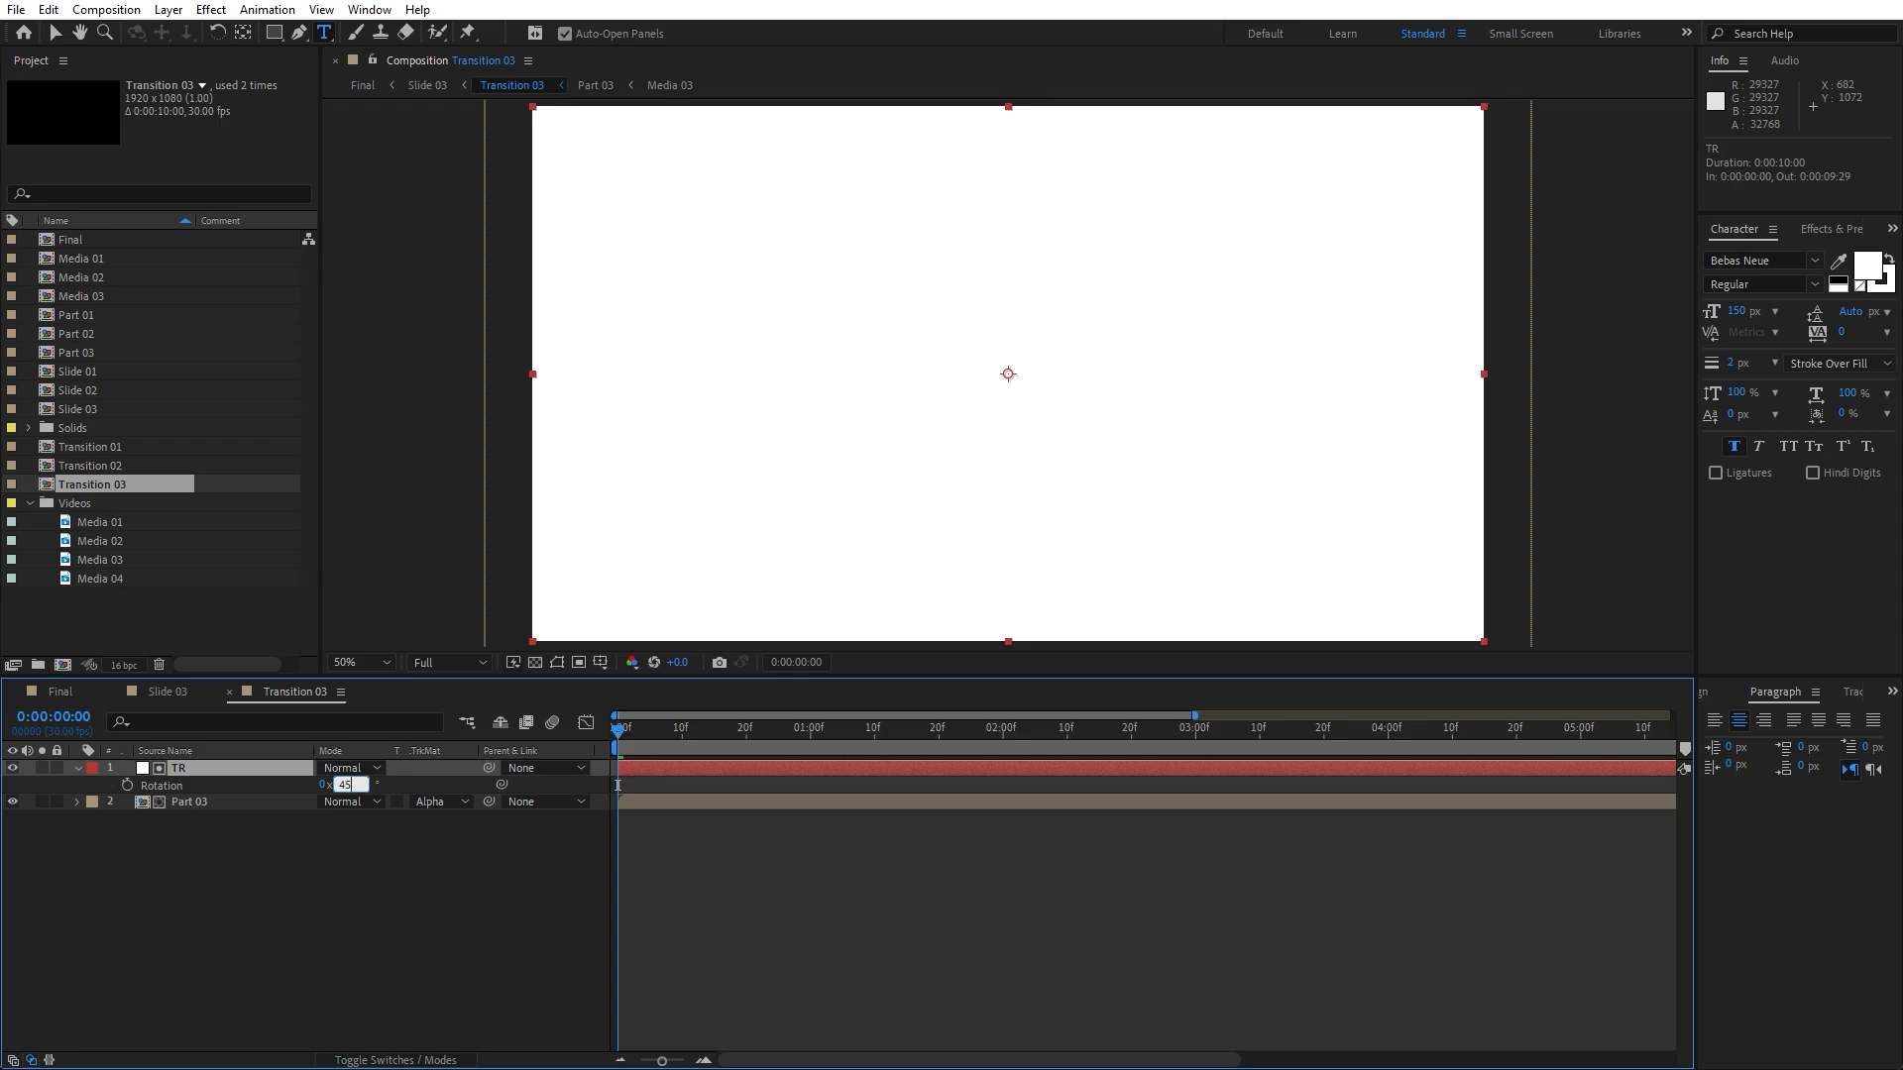
{"action": "type", "text": "45"}
{"action": "key", "text": "Return"}
{"action": "scroll", "coordinate": [955, 374], "scroll_direction": "down", "scroll_amount": 1}
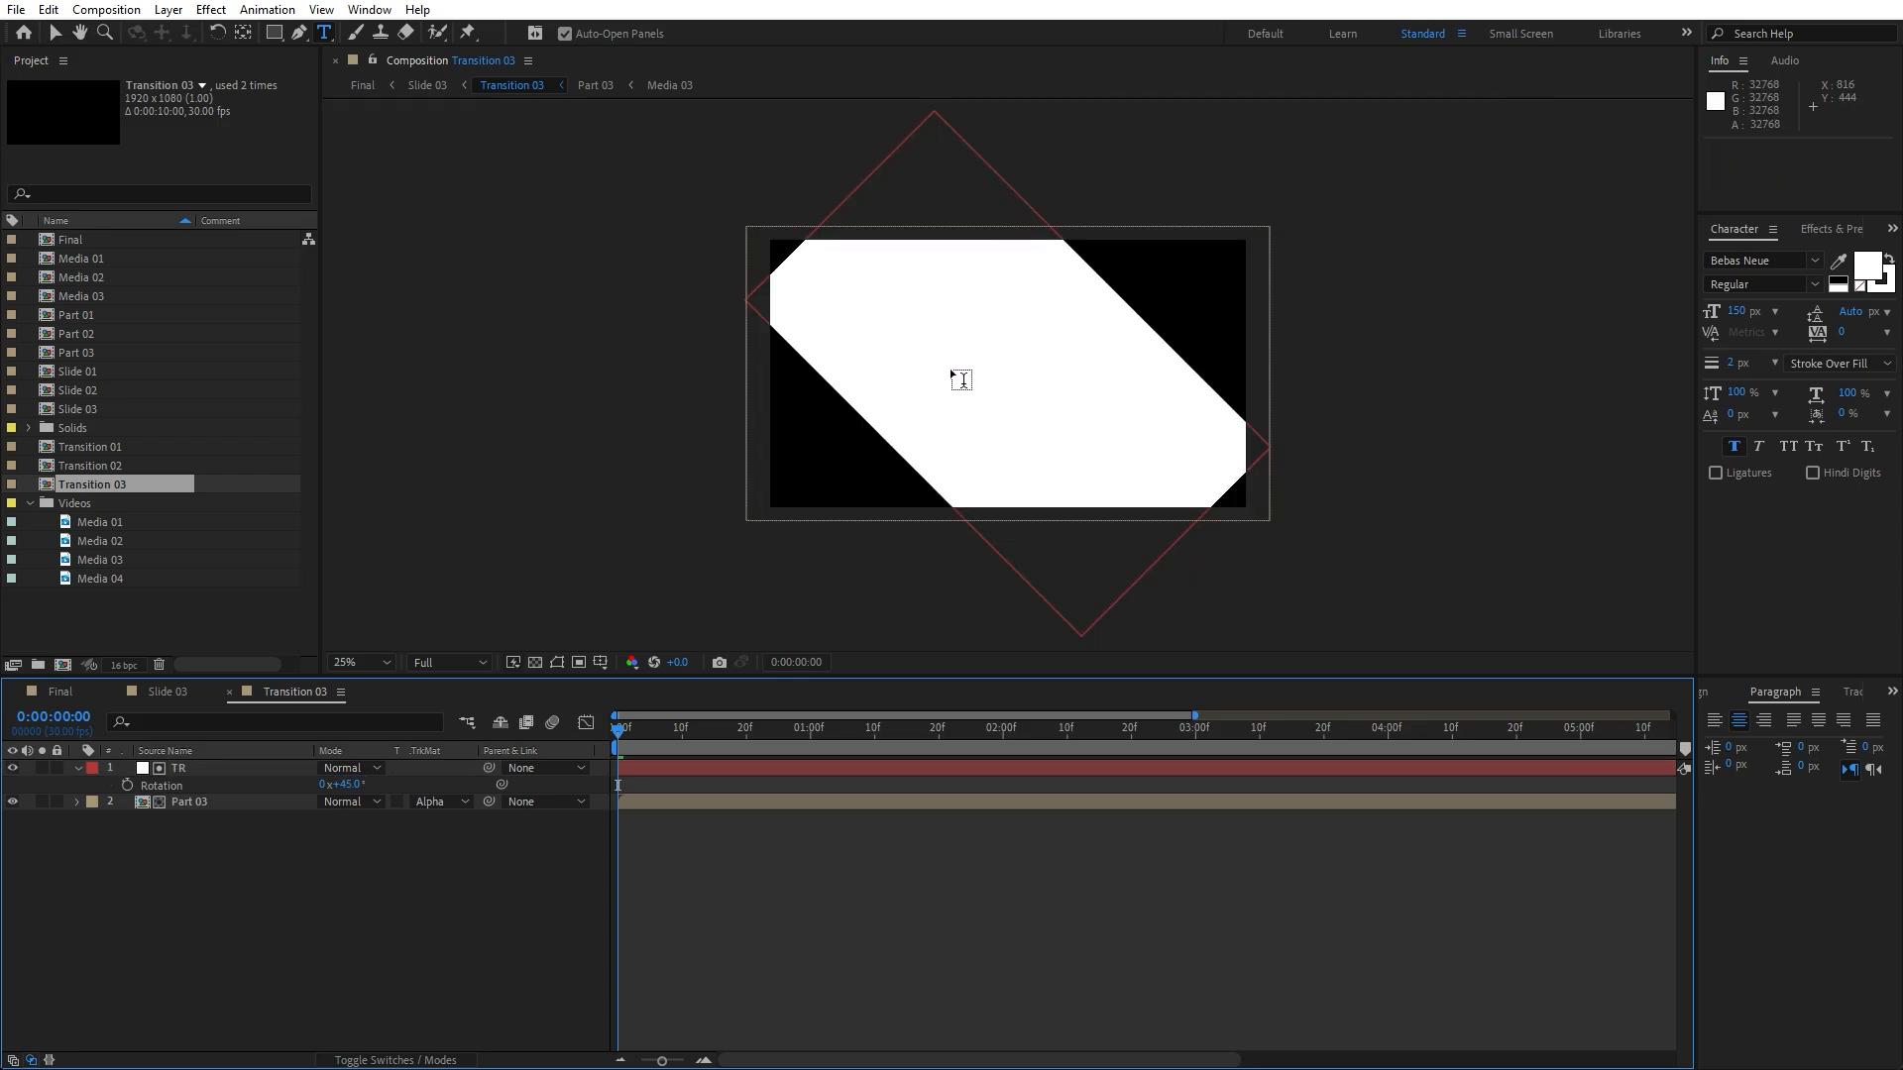
- Set the TR layer's Scale to 0% and add a Scale keyframe at 0:00:00:00
{"action": "left_click", "coordinate": [173, 771]}
{"action": "key", "text": "s"}
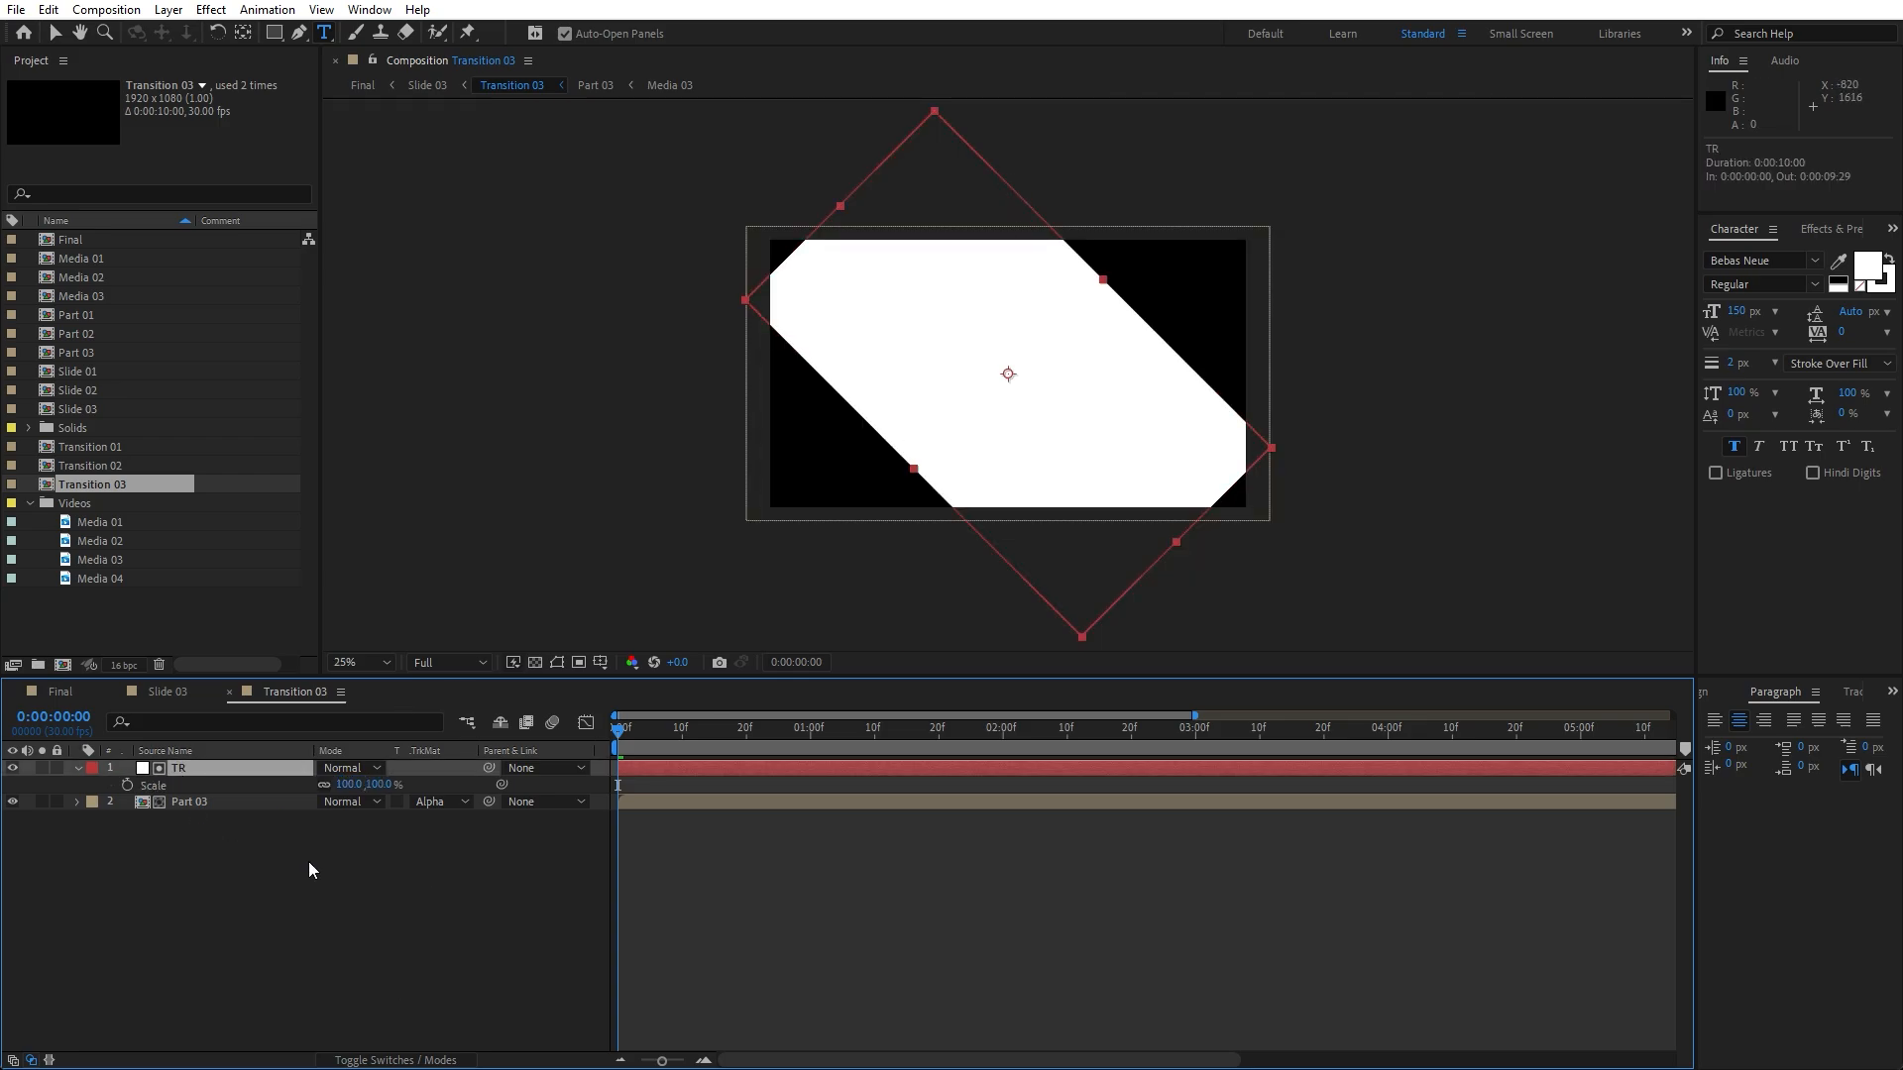
{"action": "left_click", "coordinate": [341, 785]}
{"action": "type", "text": "0"}
{"action": "left_click", "coordinate": [249, 837]}
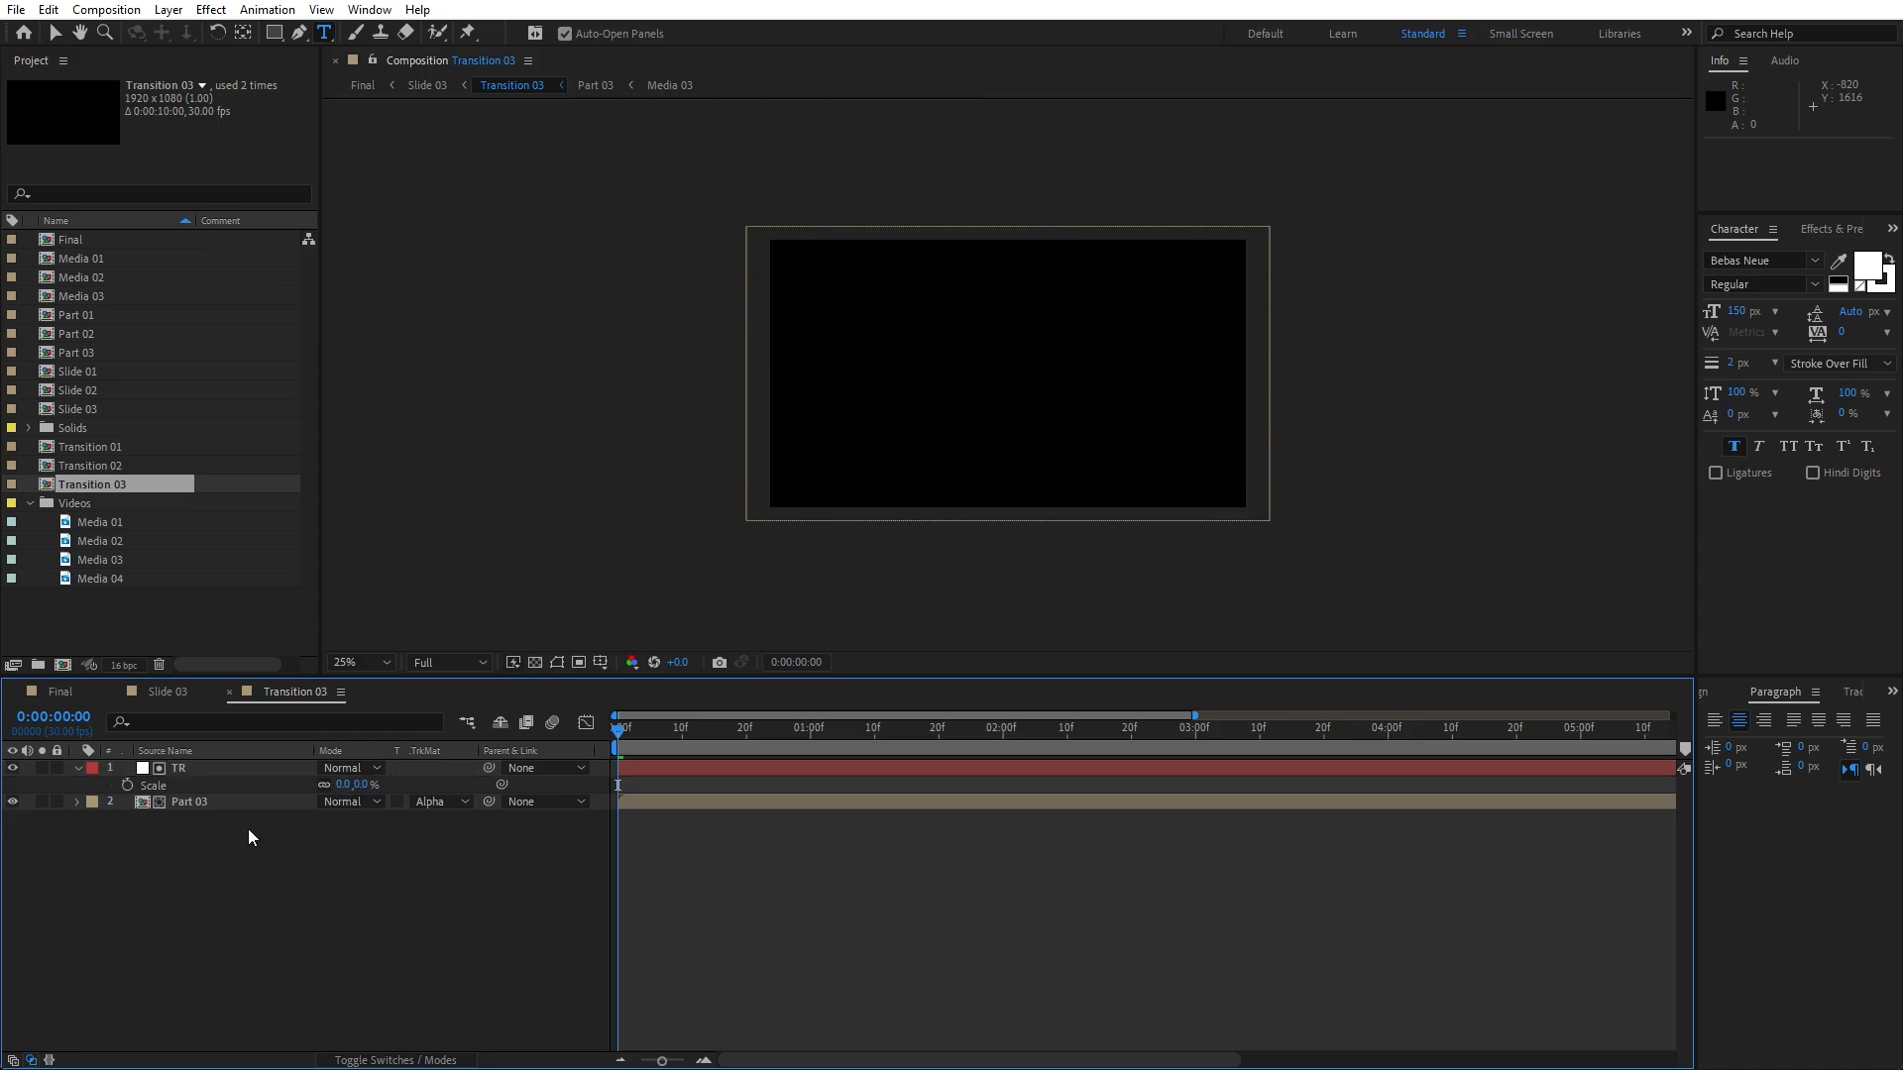
{"action": "left_click", "coordinate": [127, 786]}
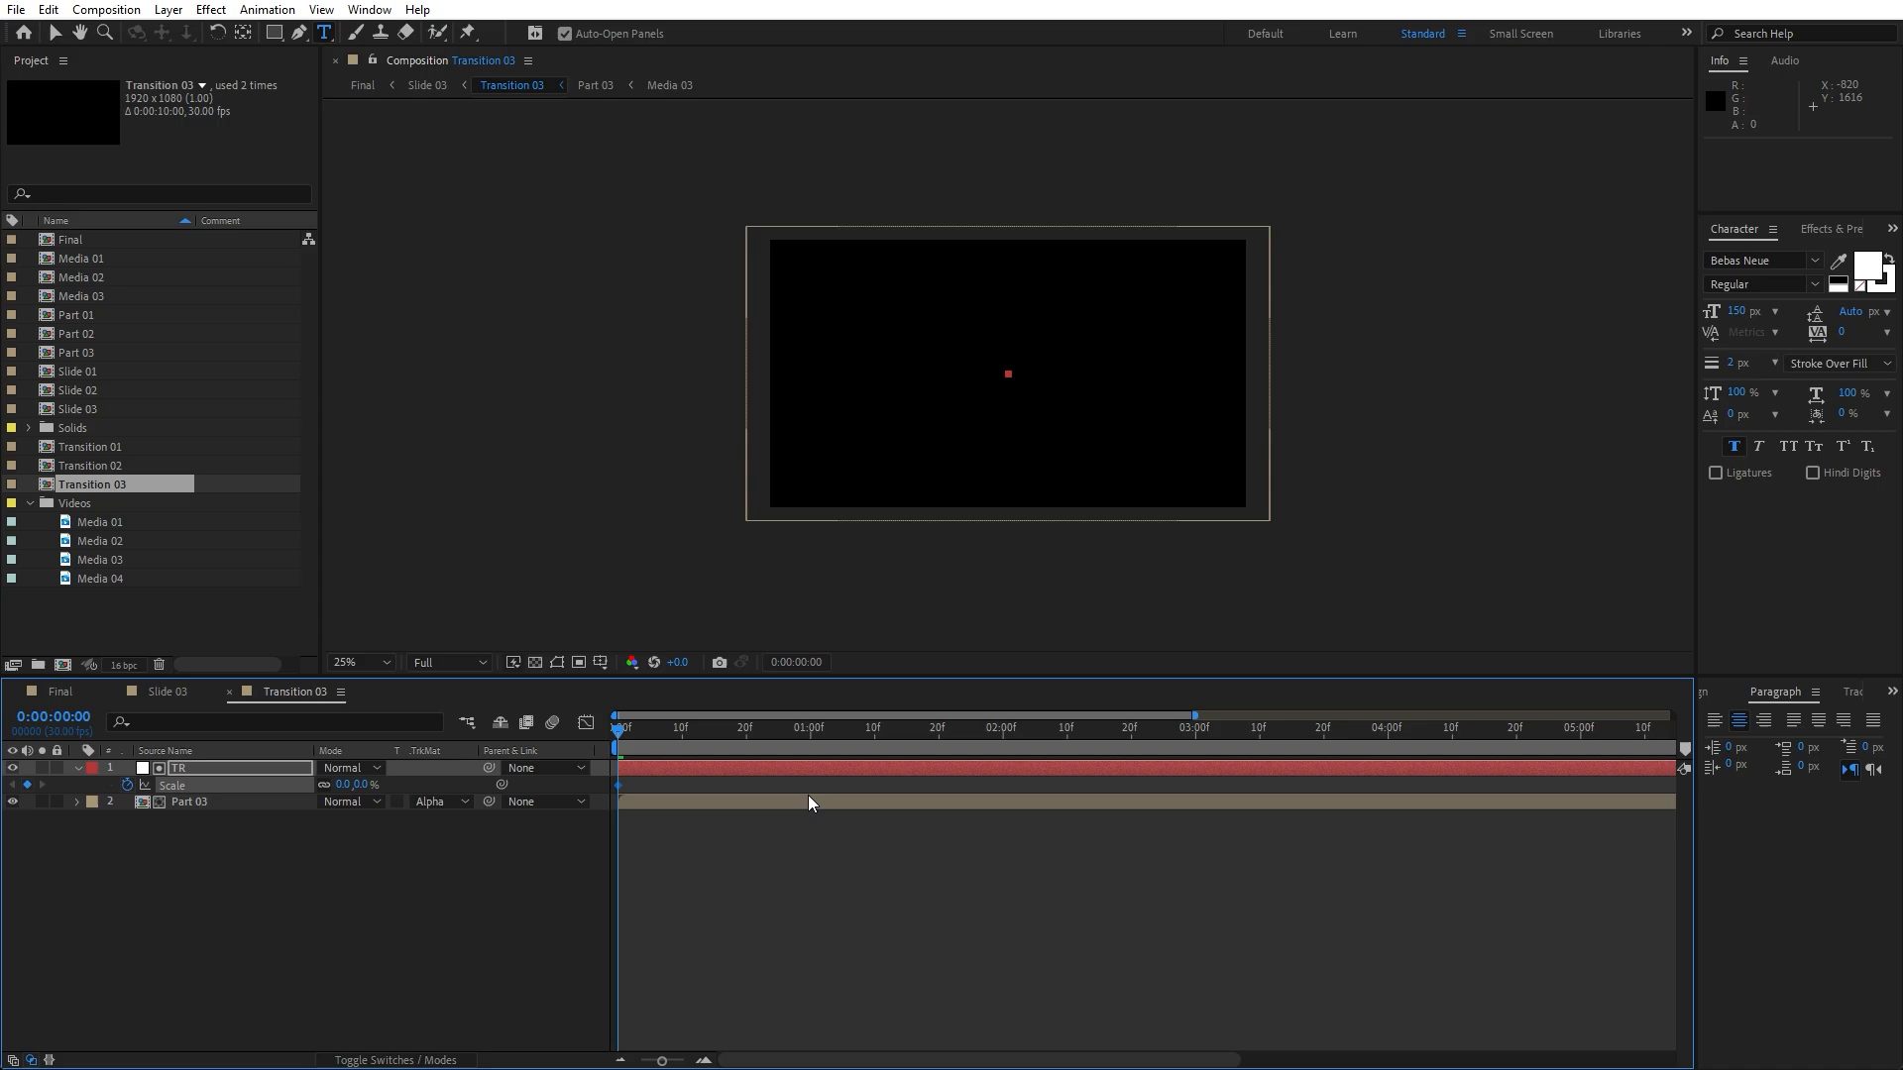
- Set the TR layer's Scale to 200% at 0:00:00:20 and apply Easy Ease to both Scale keyframes
{"action": "left_click_drag", "start_coordinate": [701, 744], "coordinate": [749, 746]}
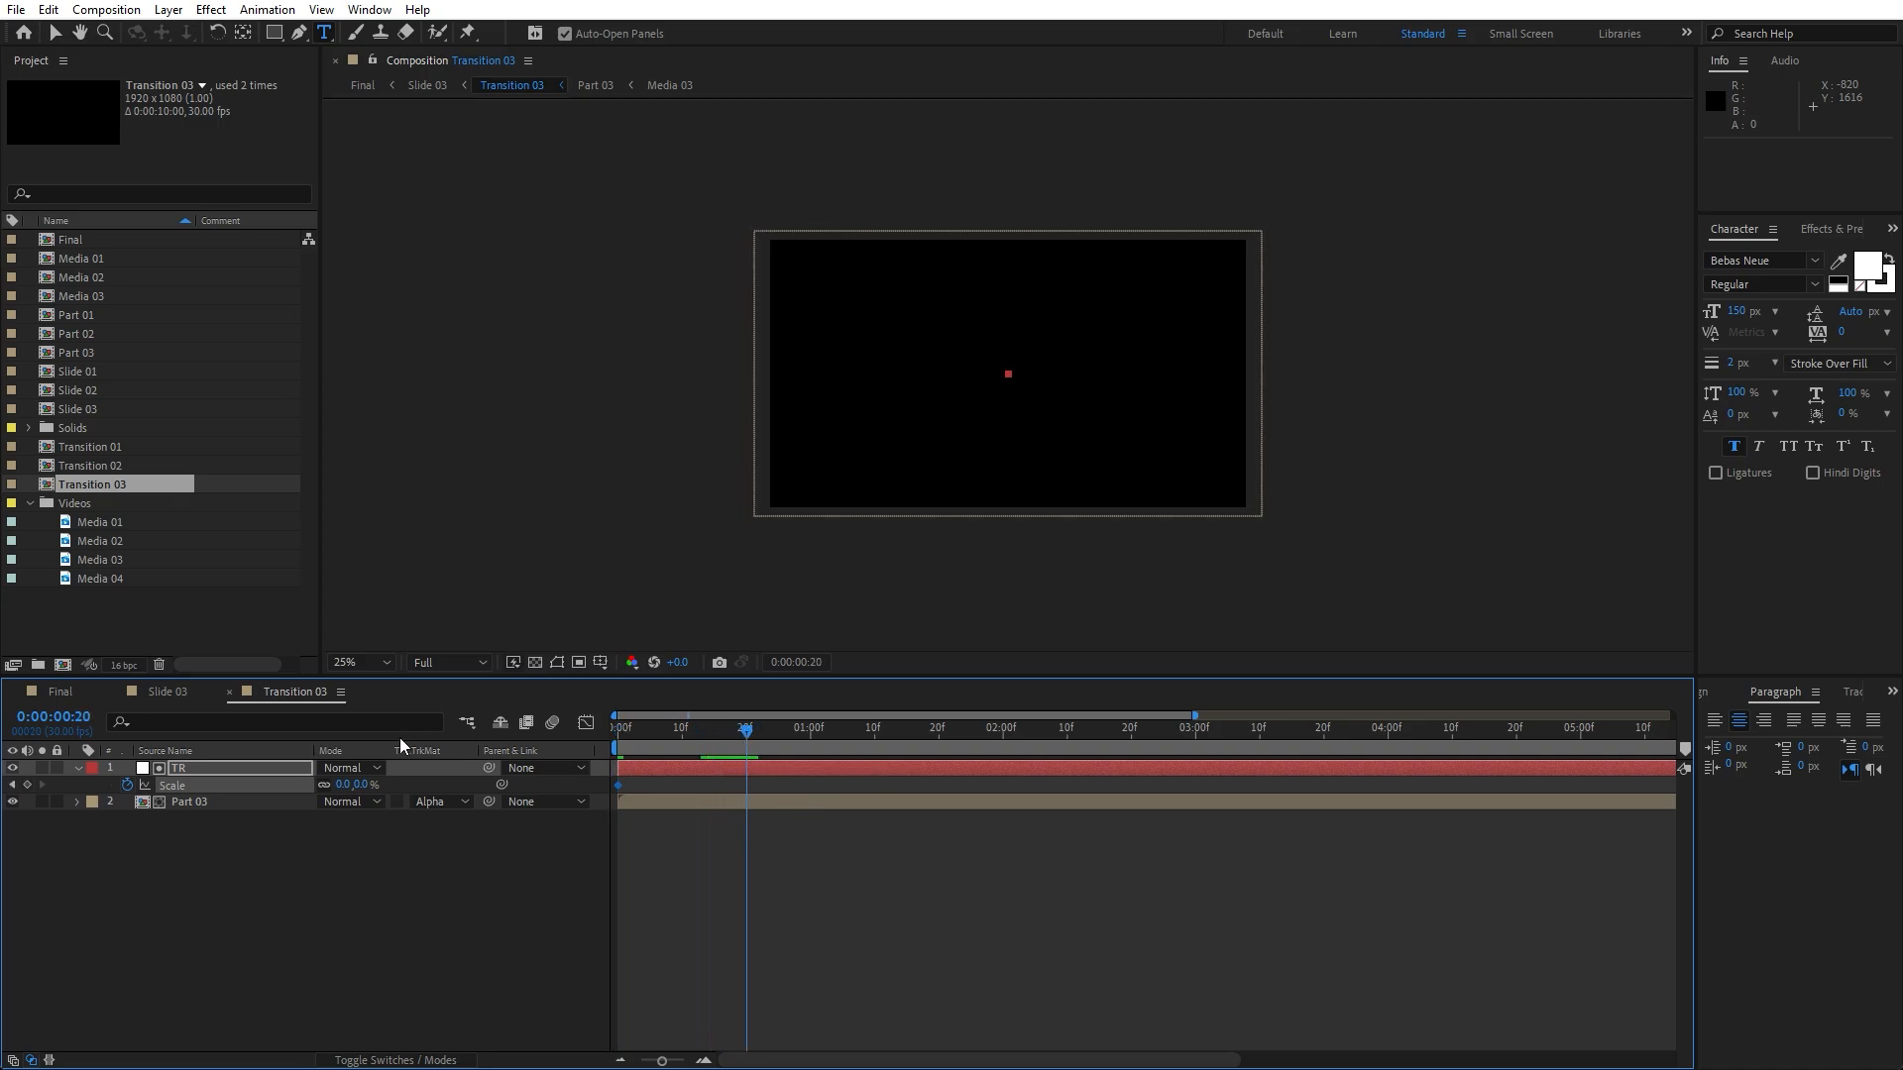
{"action": "left_click", "coordinate": [343, 784]}
{"action": "key", "text": "Return"}
{"action": "left_click_drag", "start_coordinate": [746, 732], "coordinate": [556, 722]}
{"action": "right_click", "coordinate": [746, 785]}
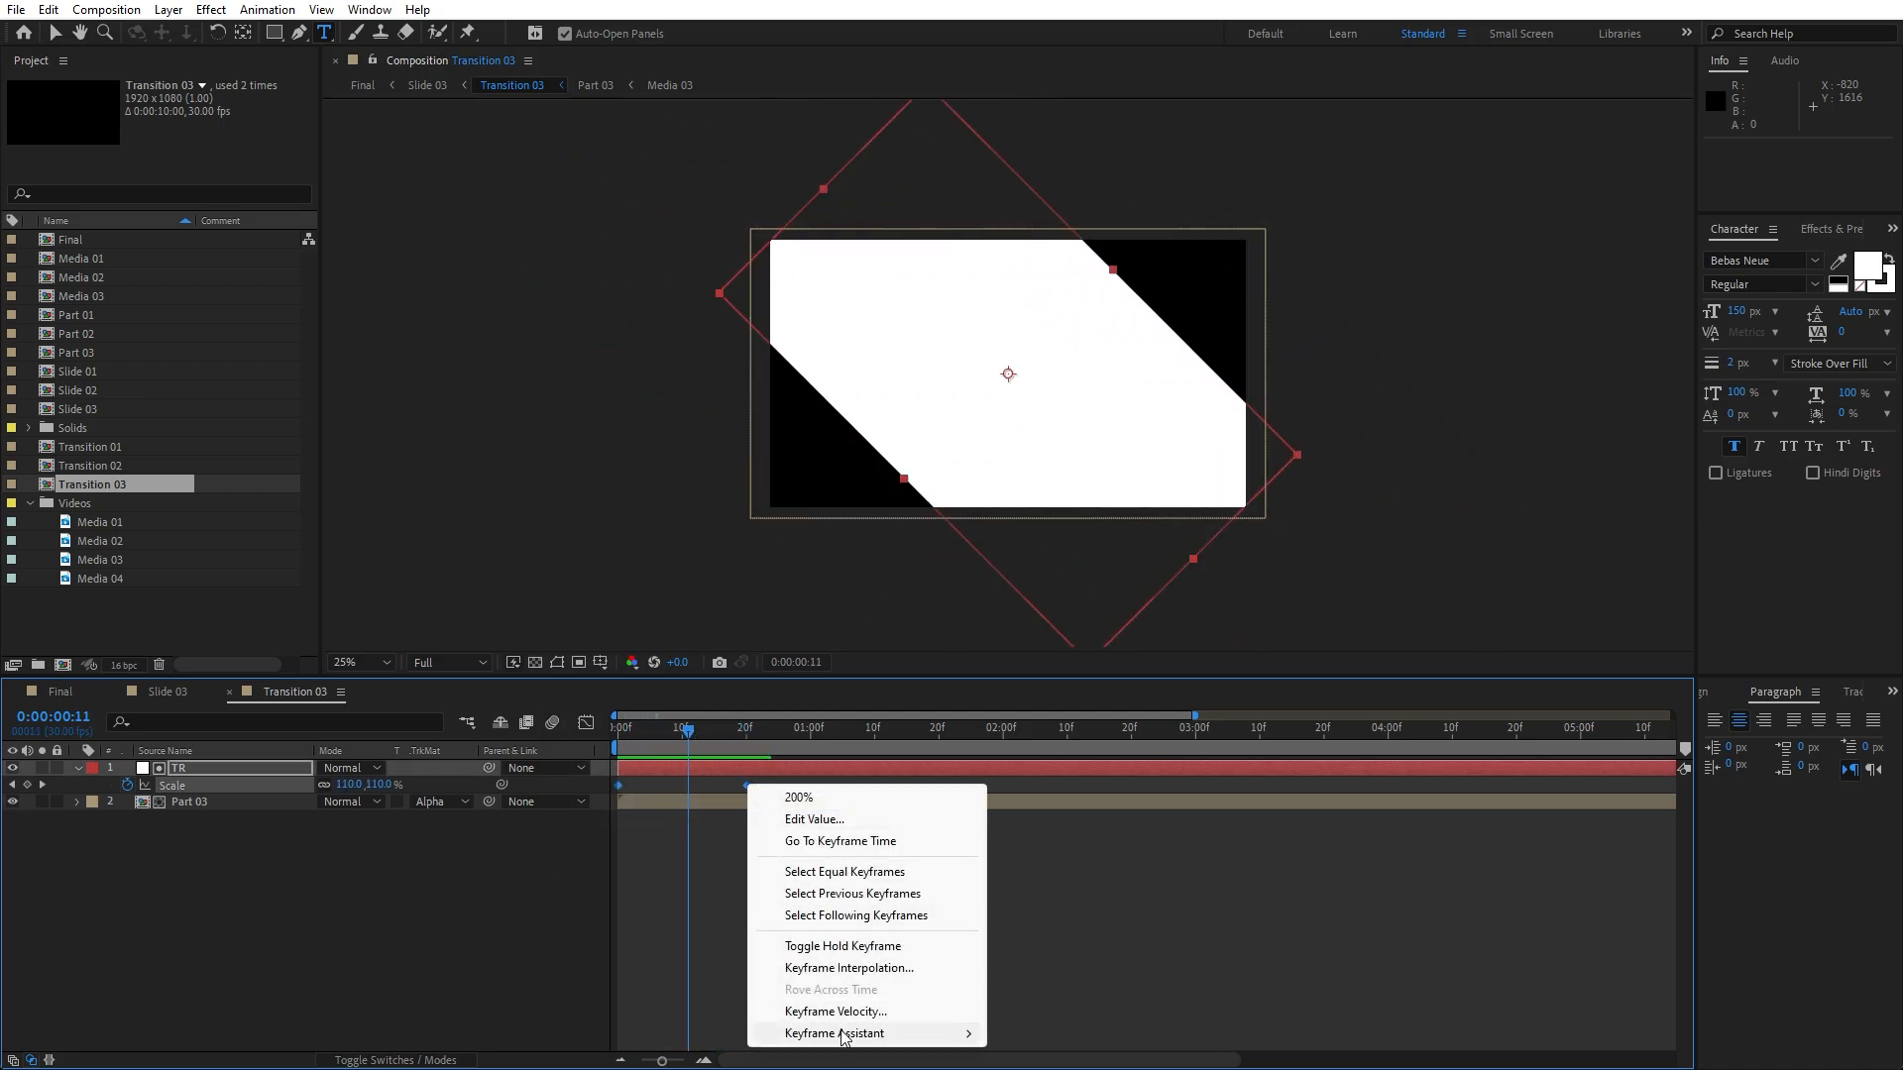
{"action": "mouse_move", "coordinate": [892, 1033]}
{"action": "left_click", "coordinate": [1049, 881]}
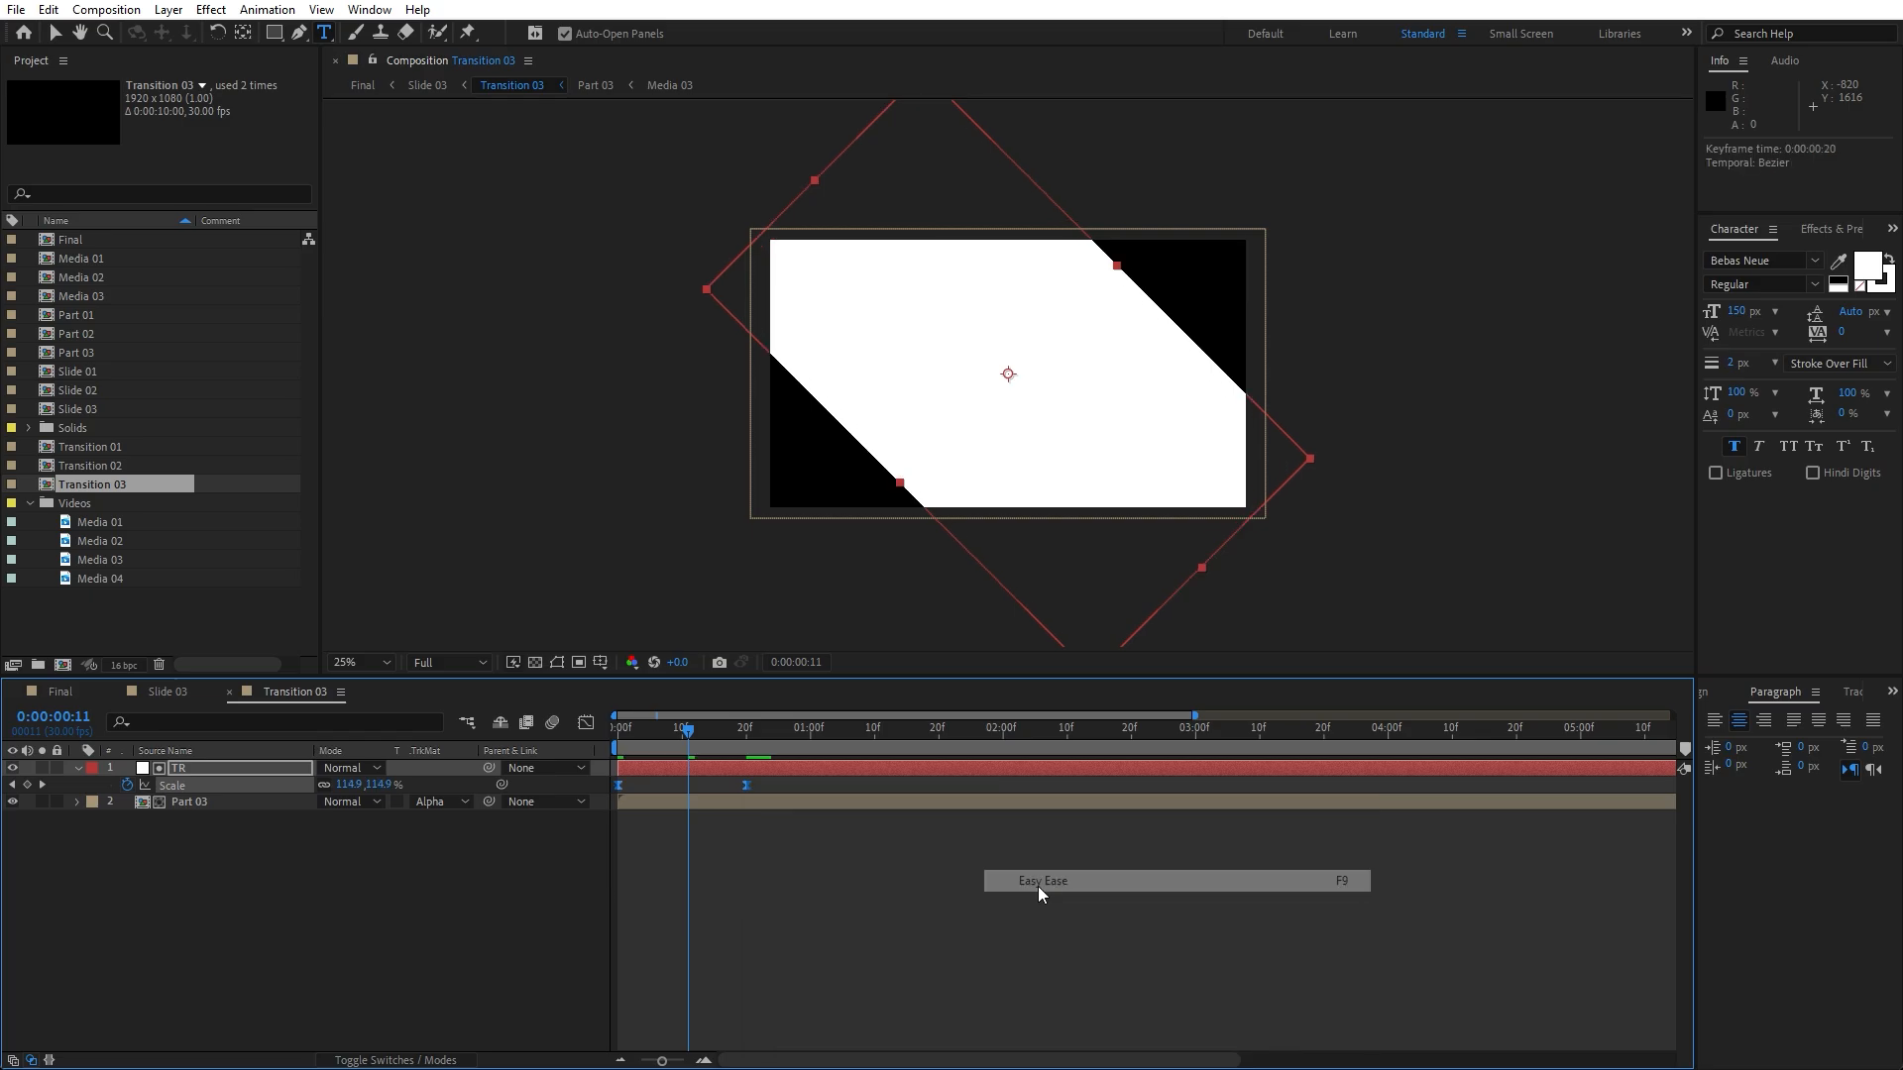
- Reshape the TR layer's Scale speed graph so the eased scale-up from 0% to 200% has a sharper acceleration peak
{"action": "left_click_drag", "start_coordinate": [858, 896], "coordinate": [588, 765]}
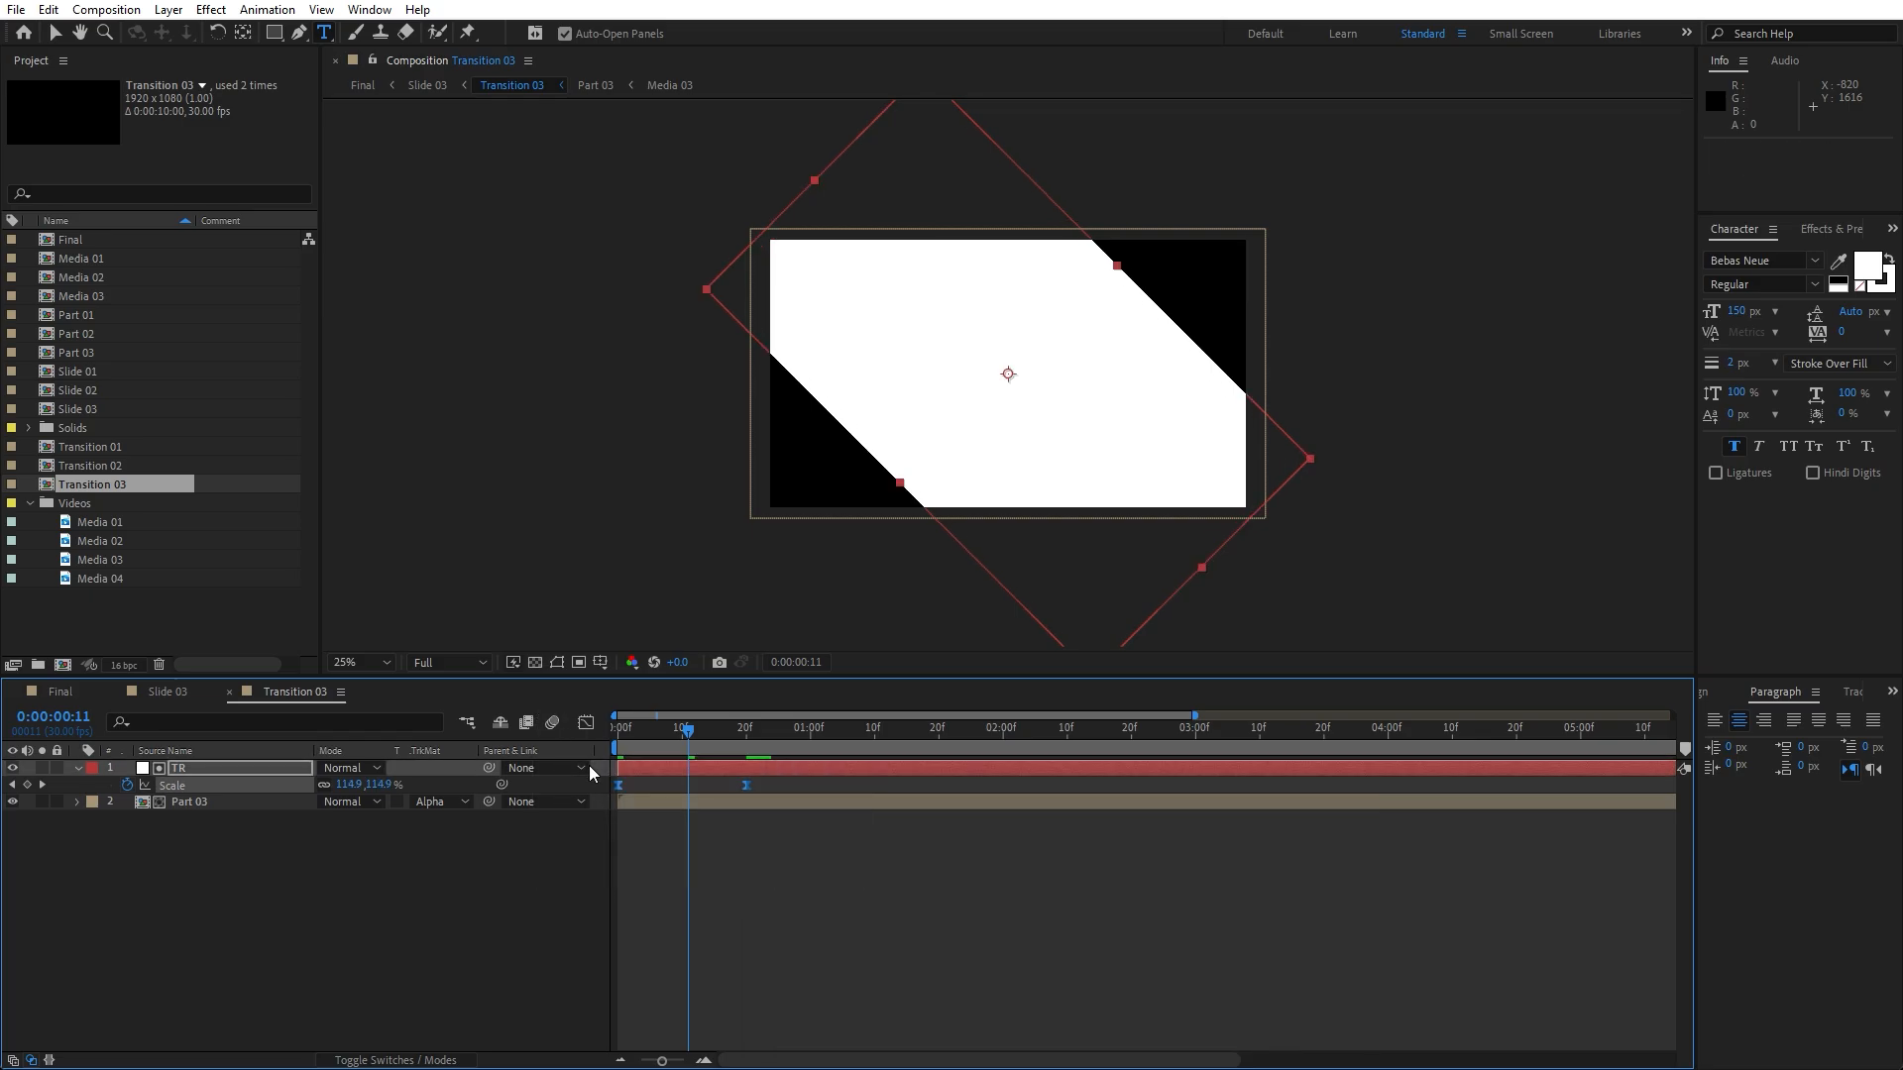
{"action": "left_click", "coordinate": [586, 722]}
{"action": "left_click_drag", "start_coordinate": [850, 959], "coordinate": [672, 1003]}
{"action": "left_click", "coordinate": [586, 722]}
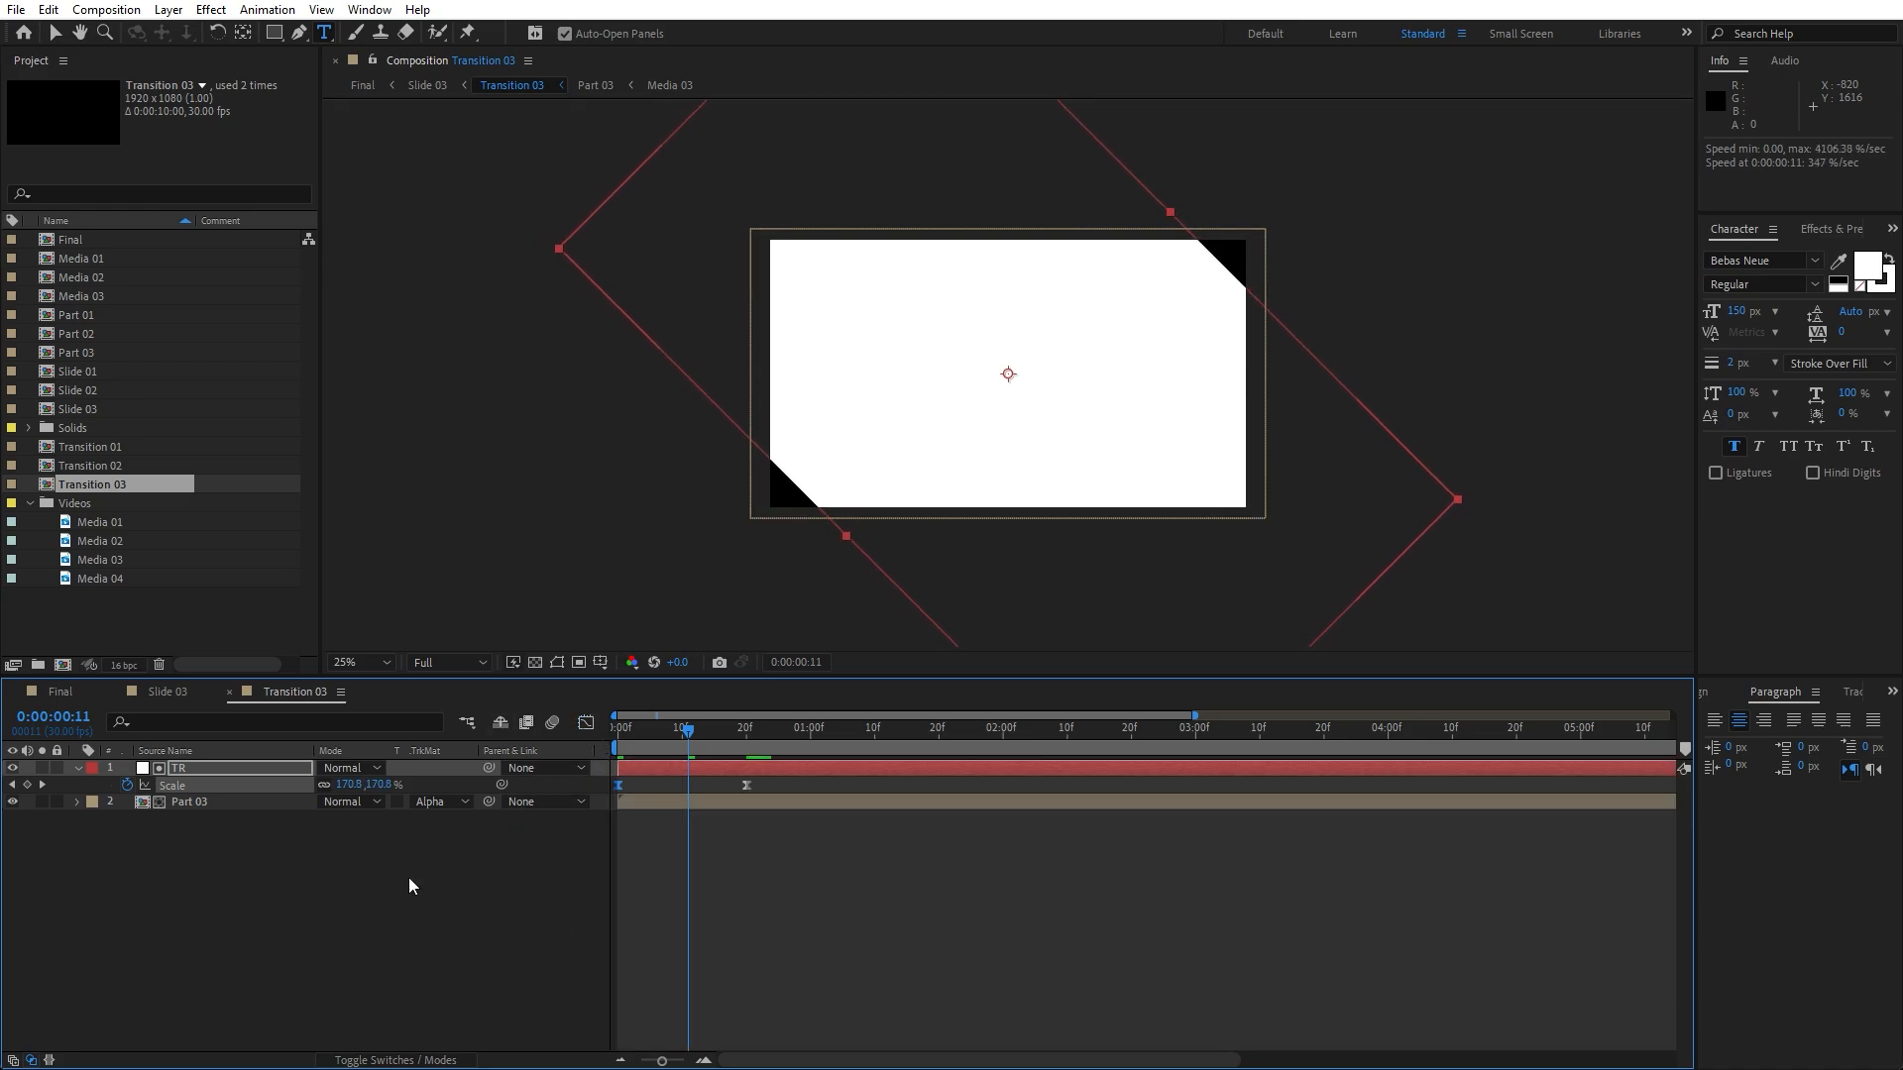
{"action": "left_click", "coordinate": [364, 894]}
- Set the Part 03 layer's track matte to Alpha Matte "TR" and hide the TR layer
{"action": "left_click", "coordinate": [441, 801]}
{"action": "left_click", "coordinate": [509, 858]}
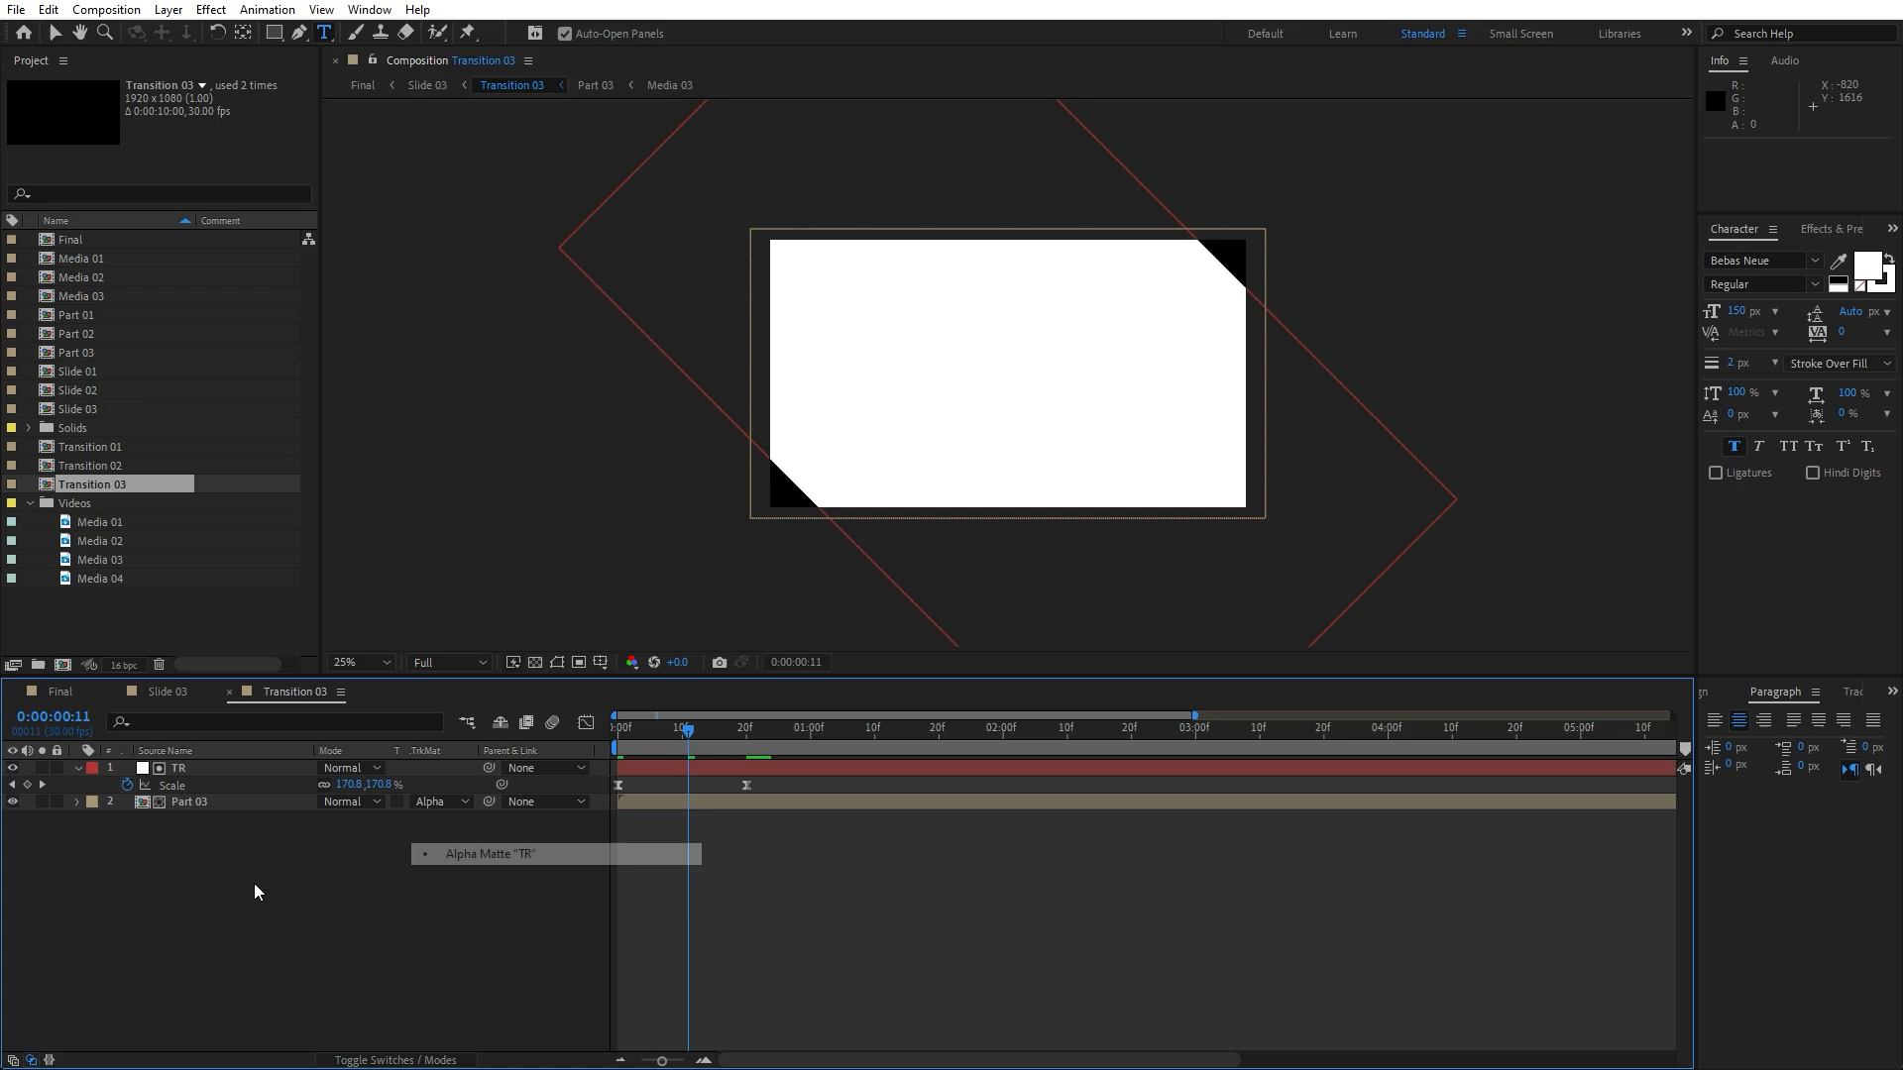
{"action": "left_click", "coordinate": [199, 771]}
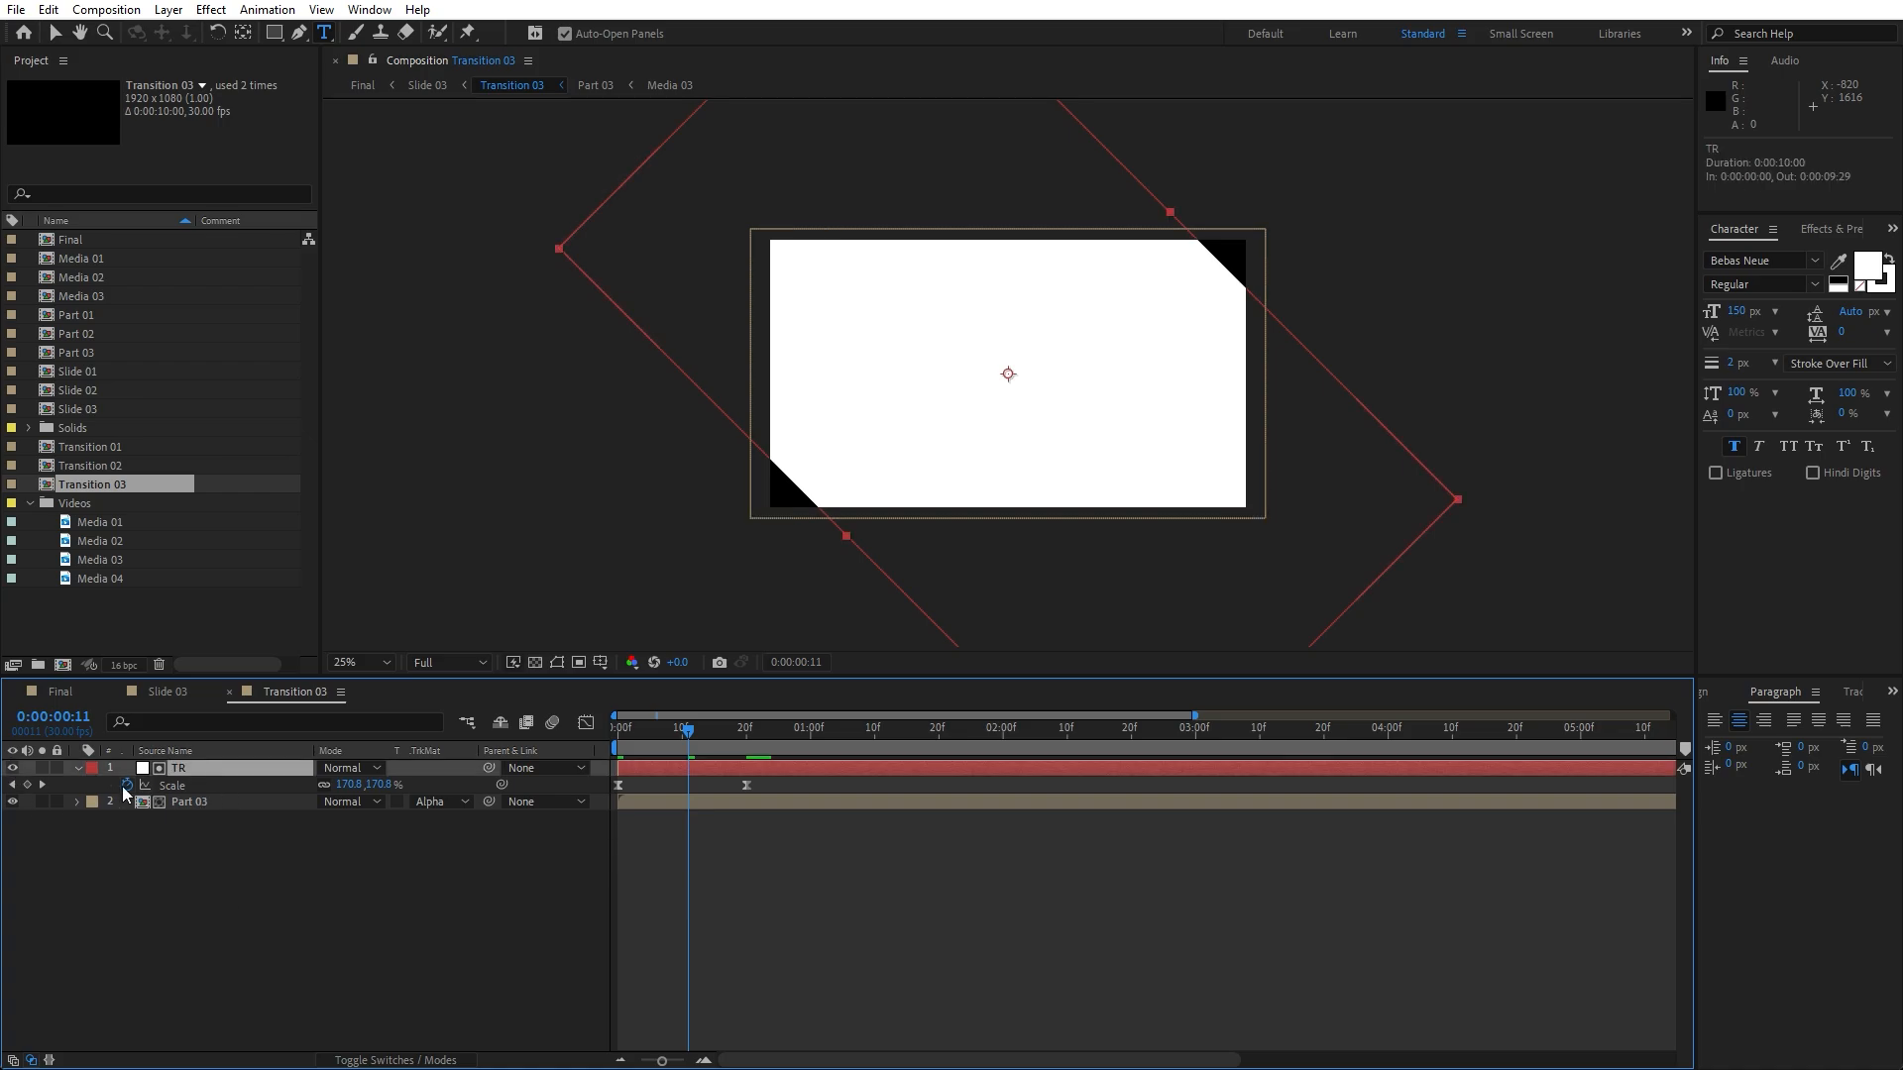
{"action": "left_click", "coordinate": [13, 770]}
- Play back the masked reveal in Transition 03 and collapse the TR layer's properties
{"action": "left_click", "coordinate": [670, 730]}
{"action": "key", "text": "space"}
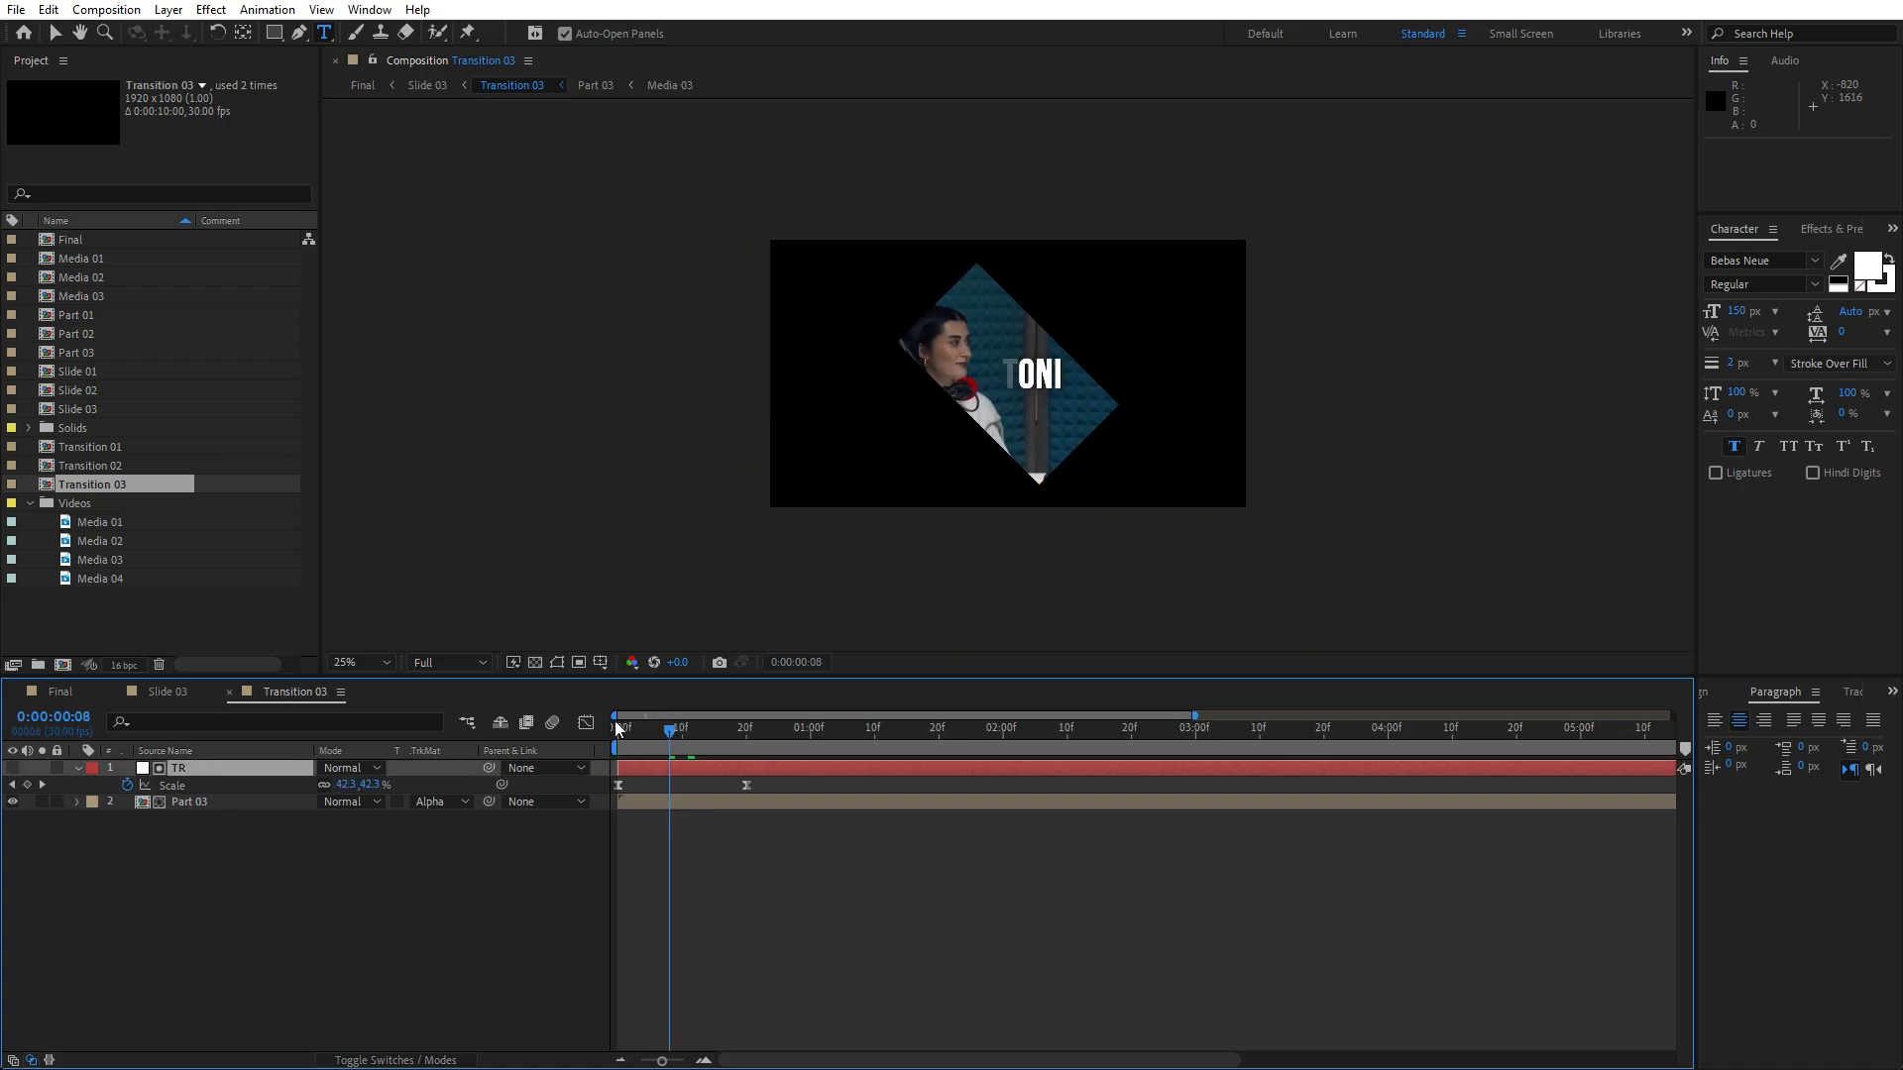
{"action": "key", "text": "space"}
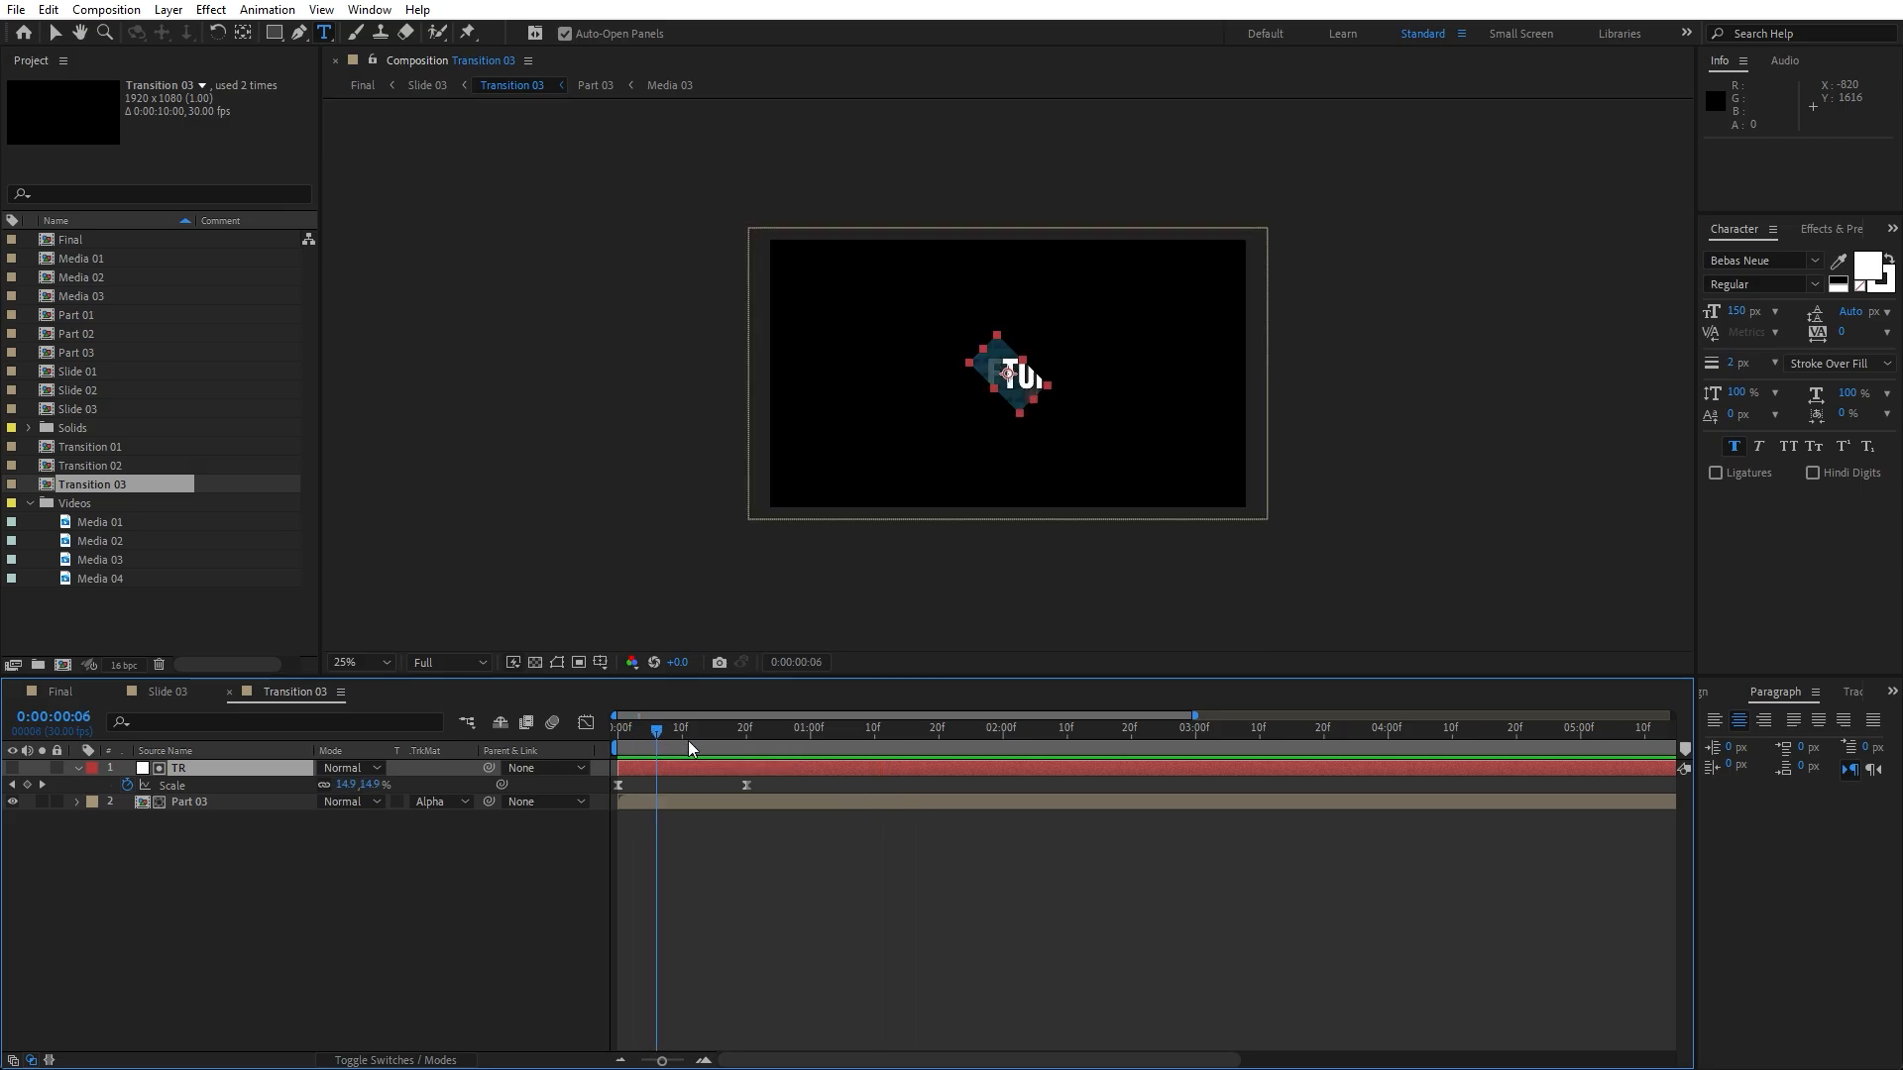
{"action": "left_click", "coordinate": [489, 848]}
{"action": "left_click", "coordinate": [77, 768]}
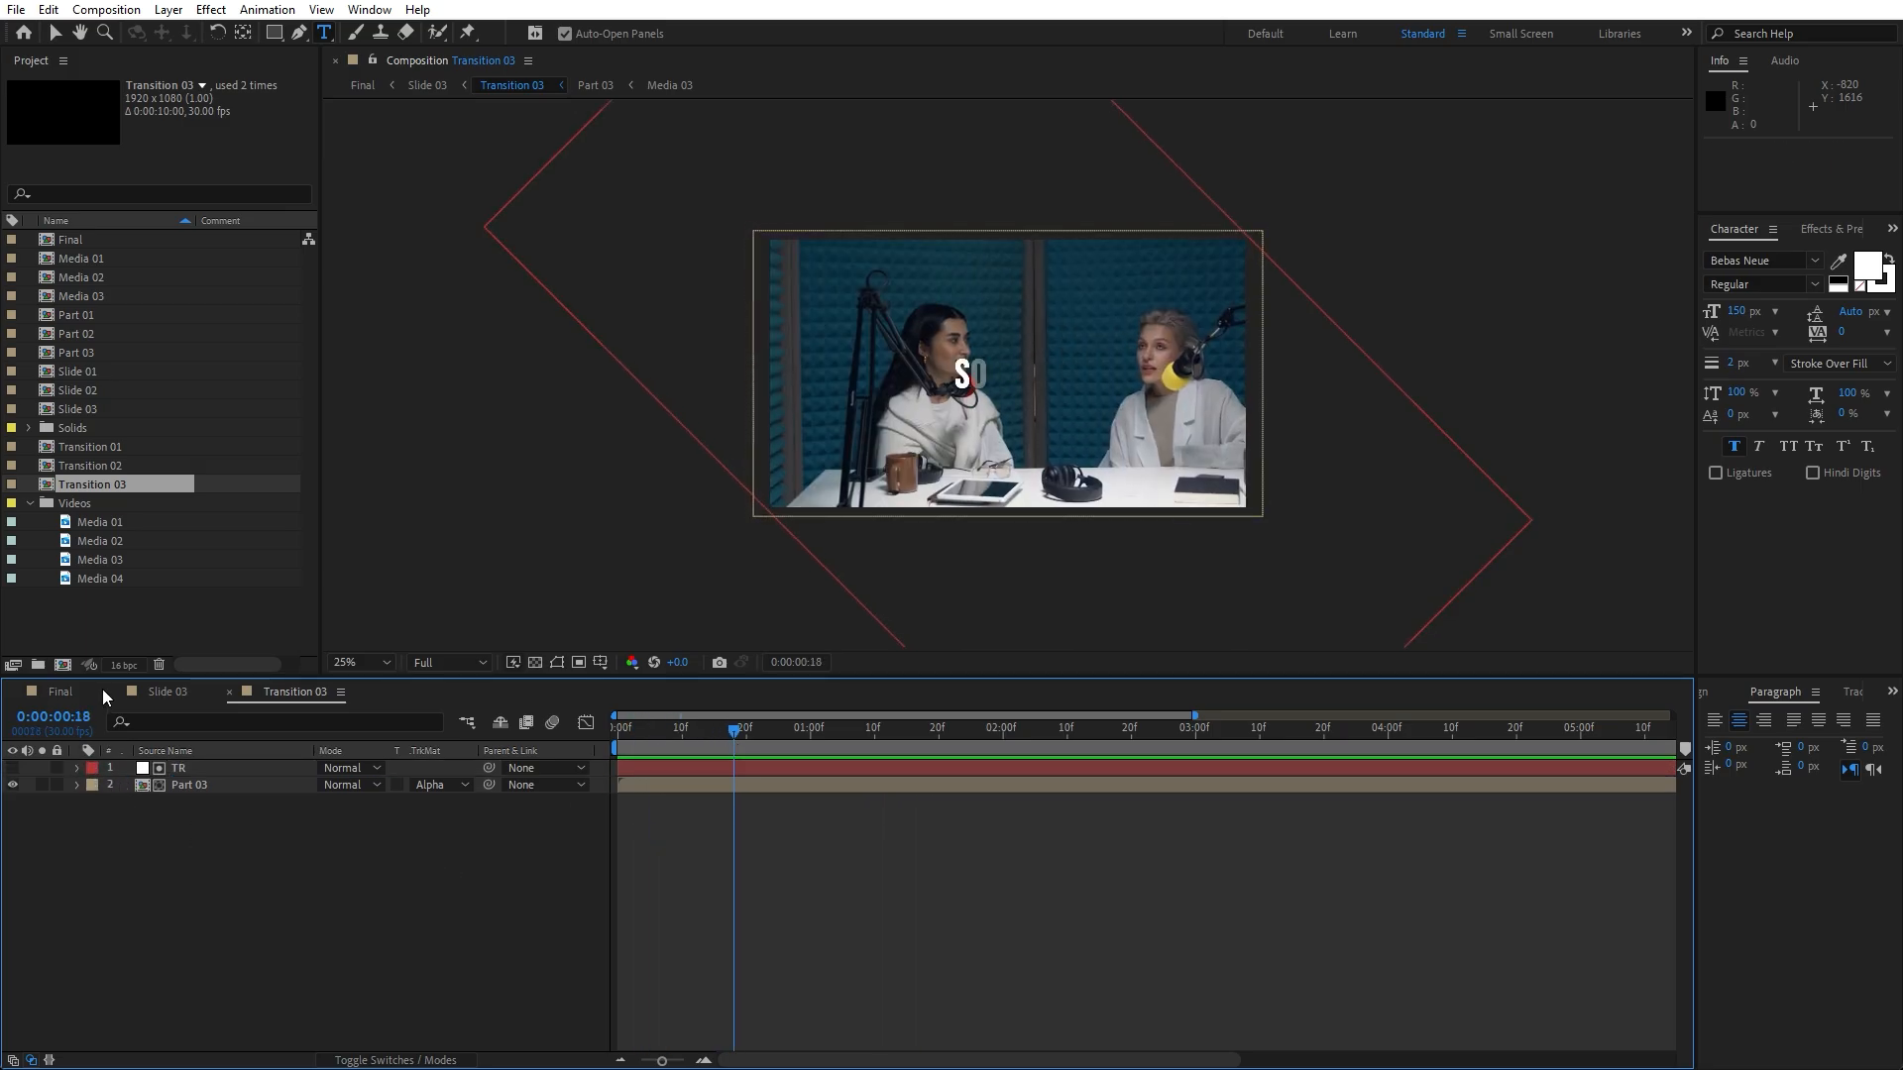
- Close the Transition 03 and Slide 03 timelines and preview the slide sequence in the Final composition
{"action": "left_click", "coordinate": [114, 692]}
{"action": "left_click", "coordinate": [115, 691]}
{"action": "key", "text": "space"}
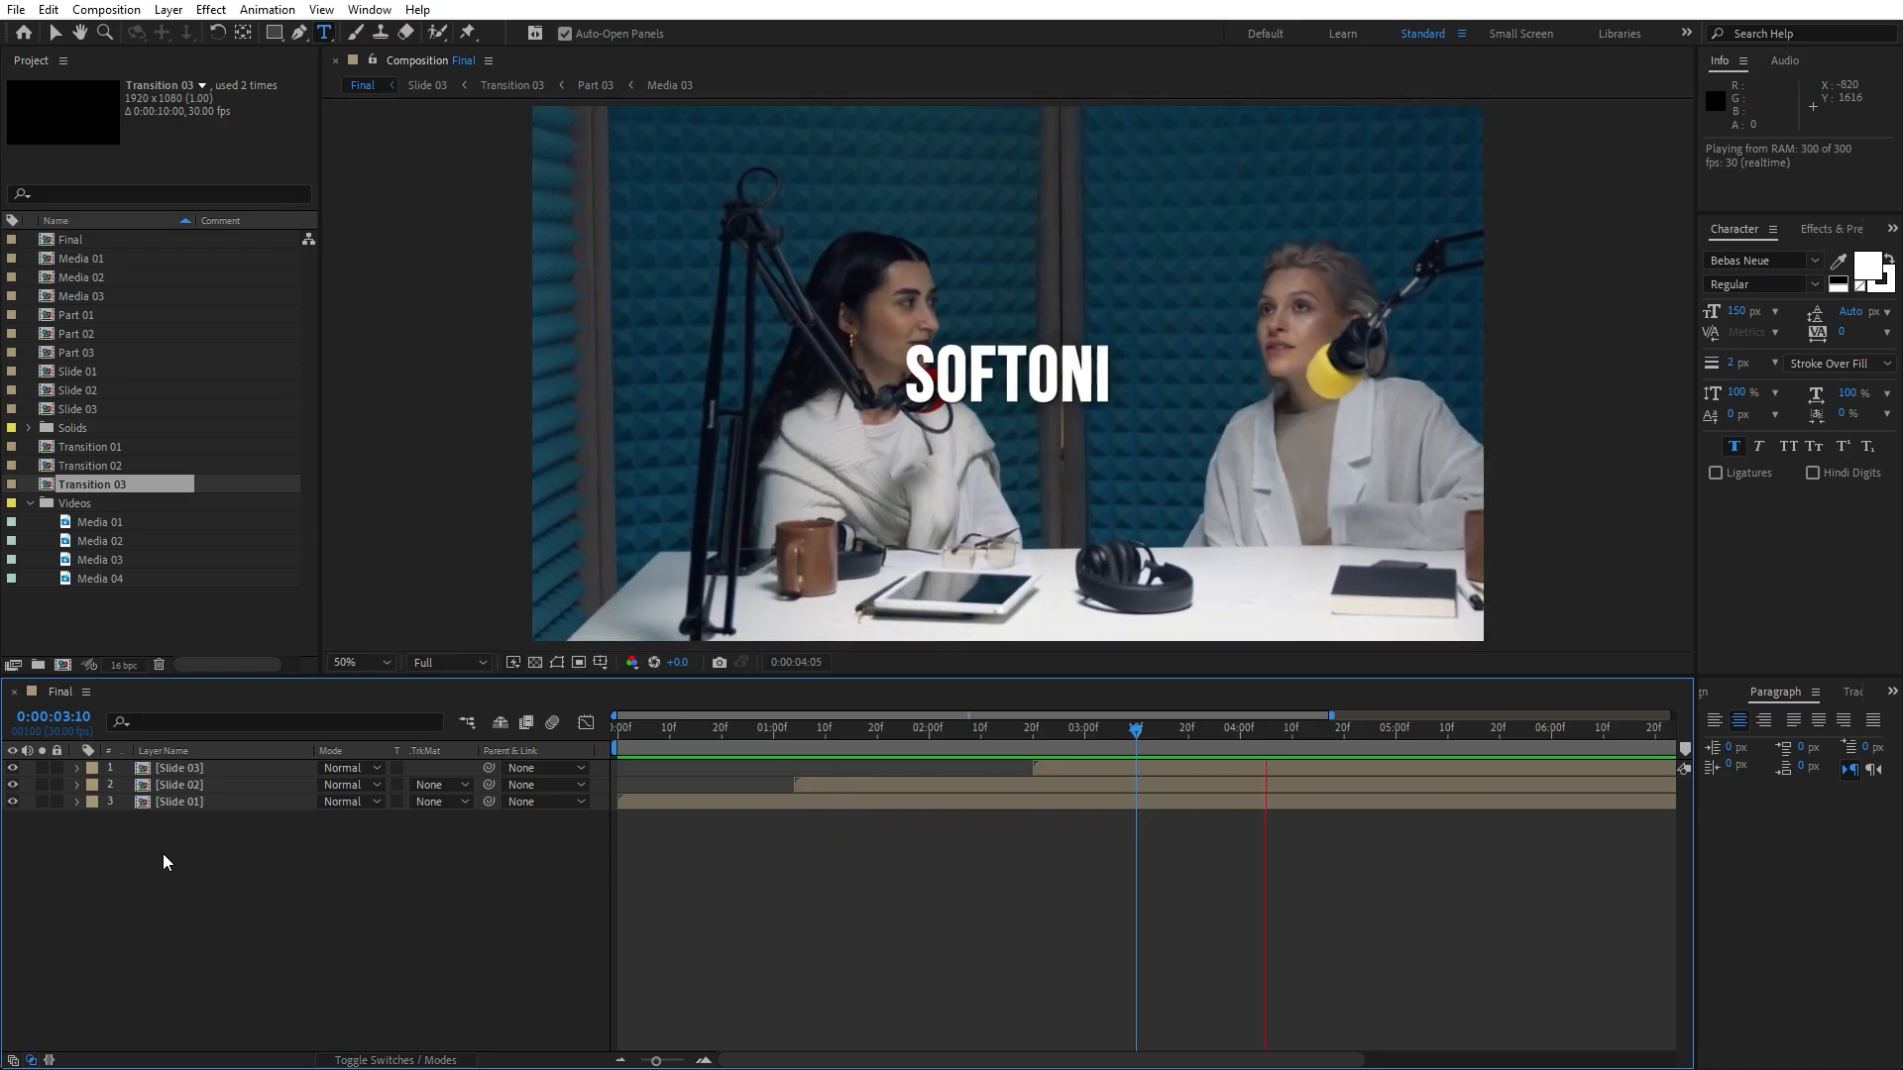
{"action": "left_click_drag", "start_coordinate": [1074, 729], "coordinate": [1016, 747]}
{"action": "key", "text": "space"}
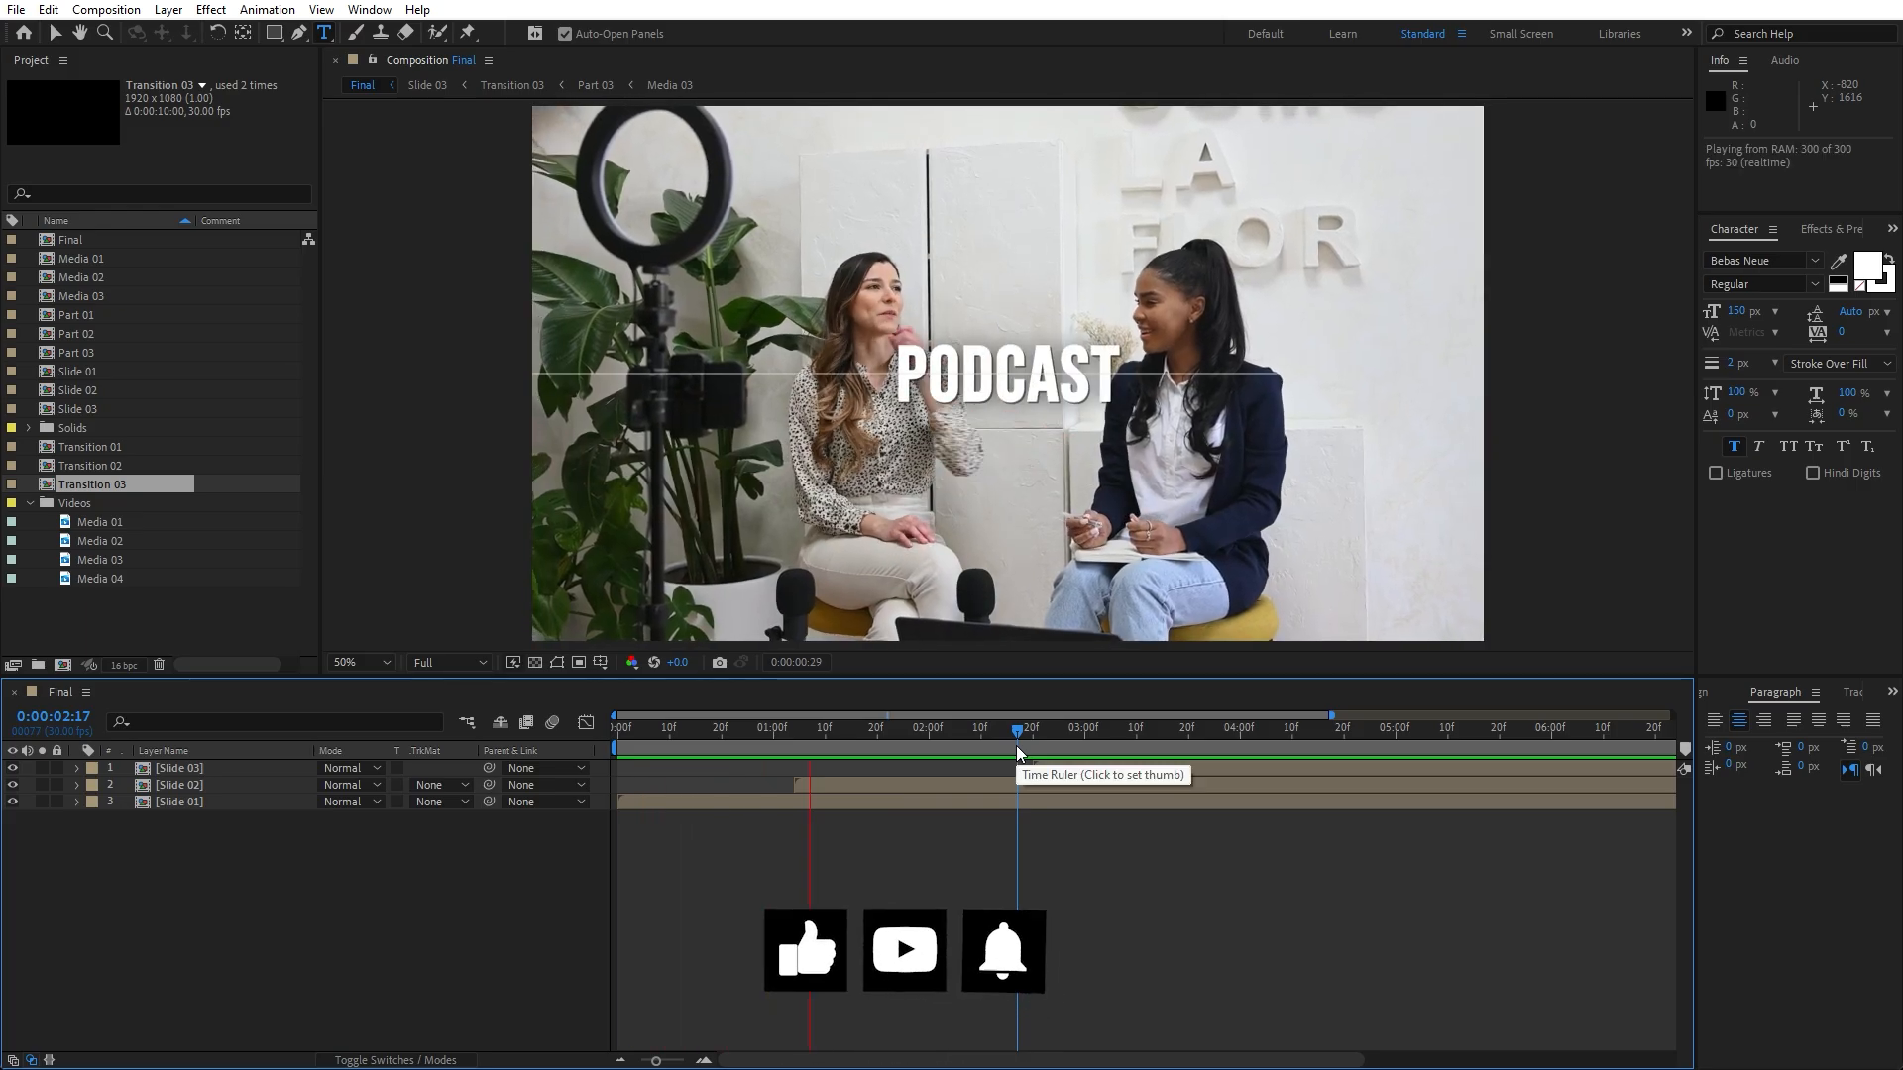